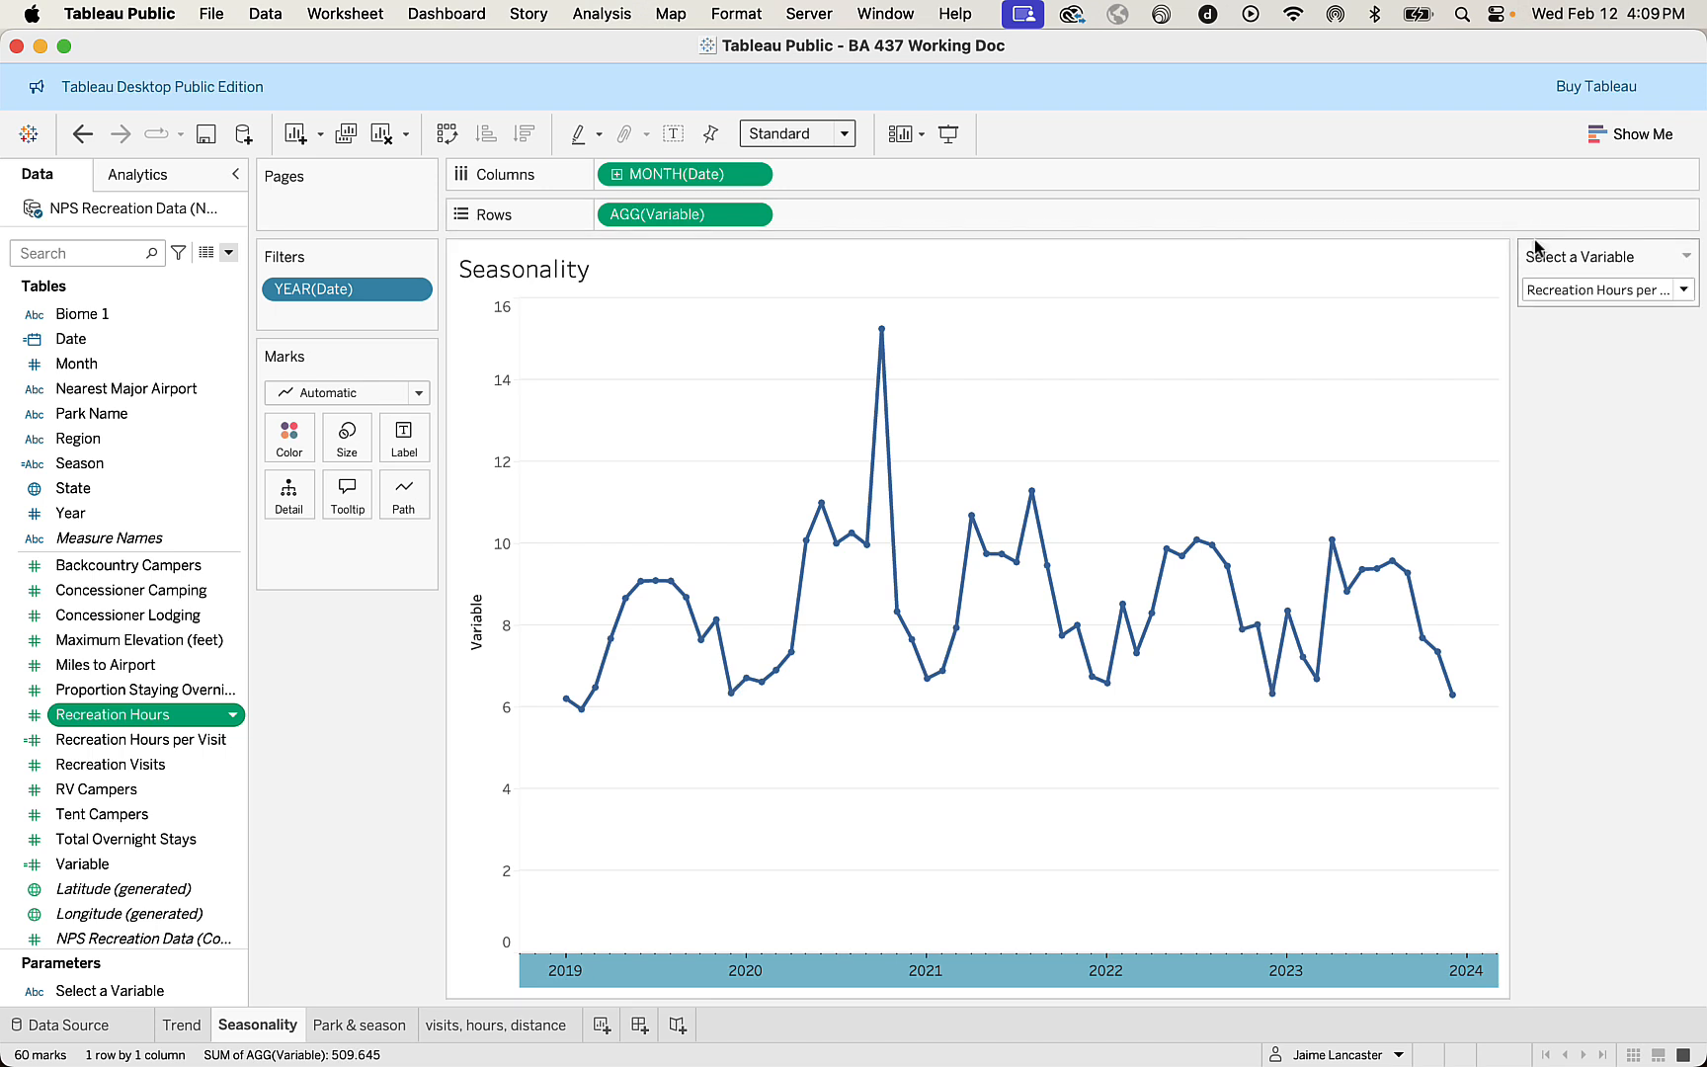
Set the Select a Variable parameter to Backcountry Campers and view the Park & season sheet.
click(1683, 290)
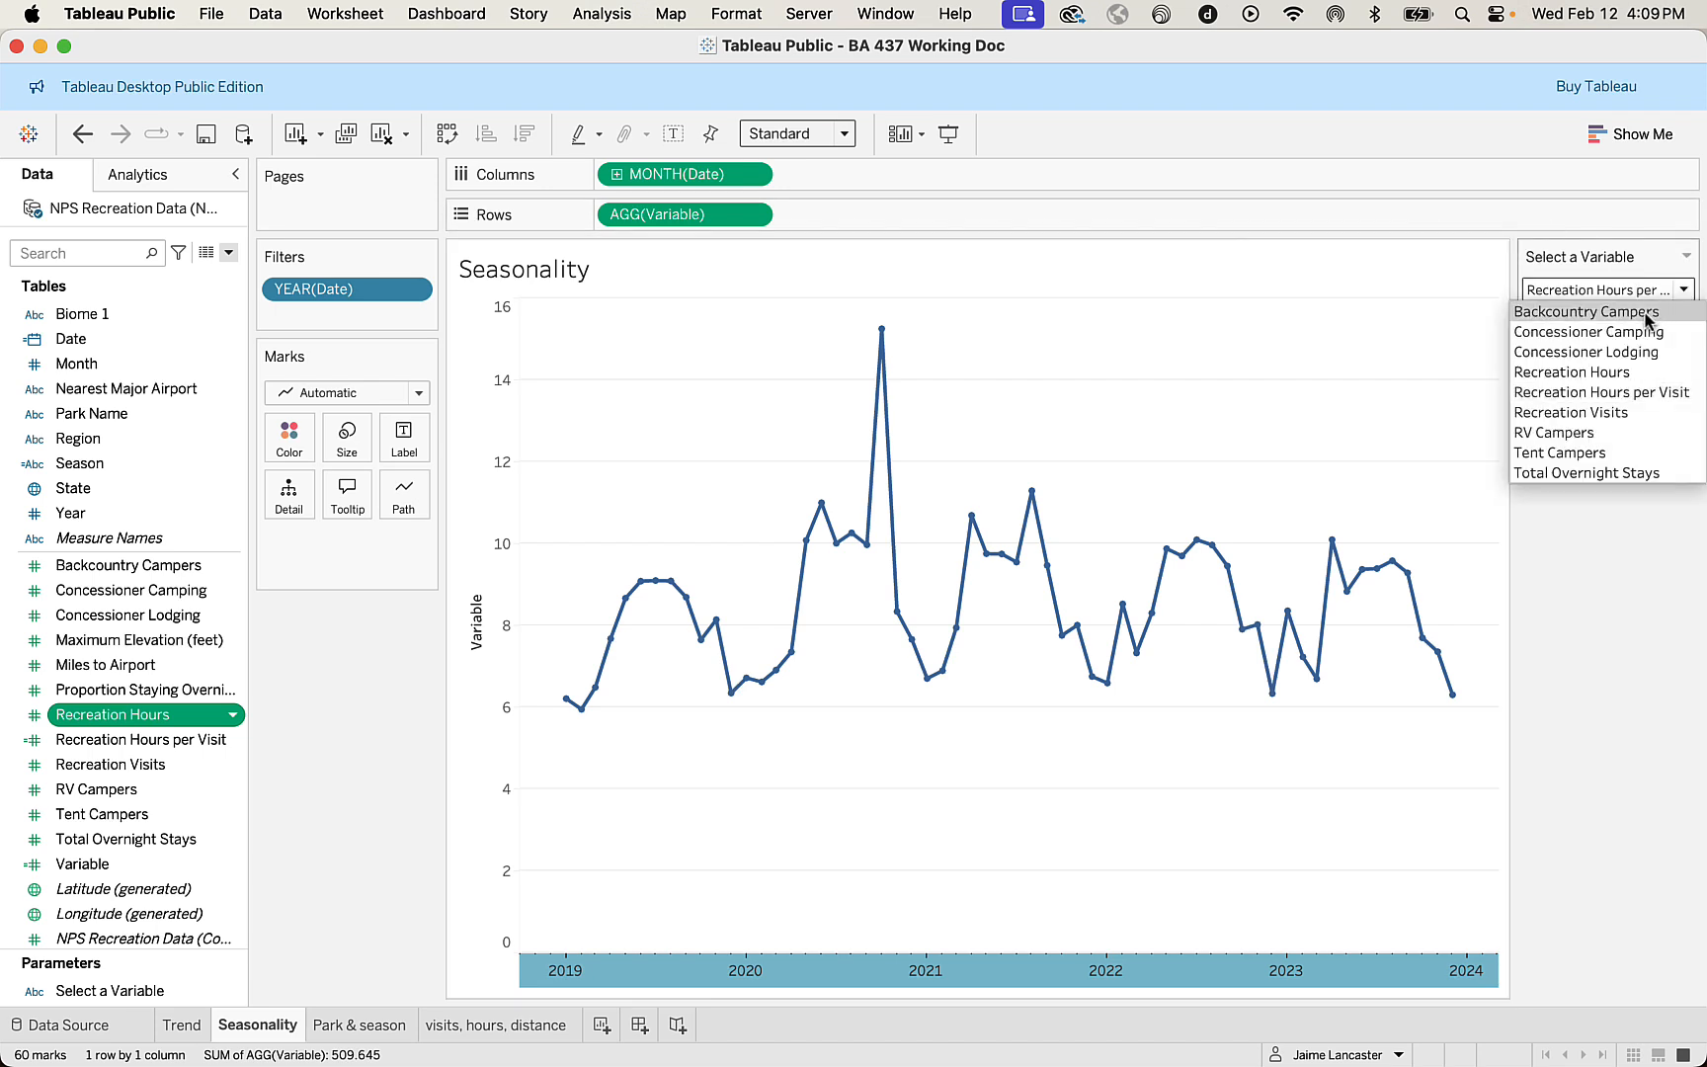
click(1648, 312)
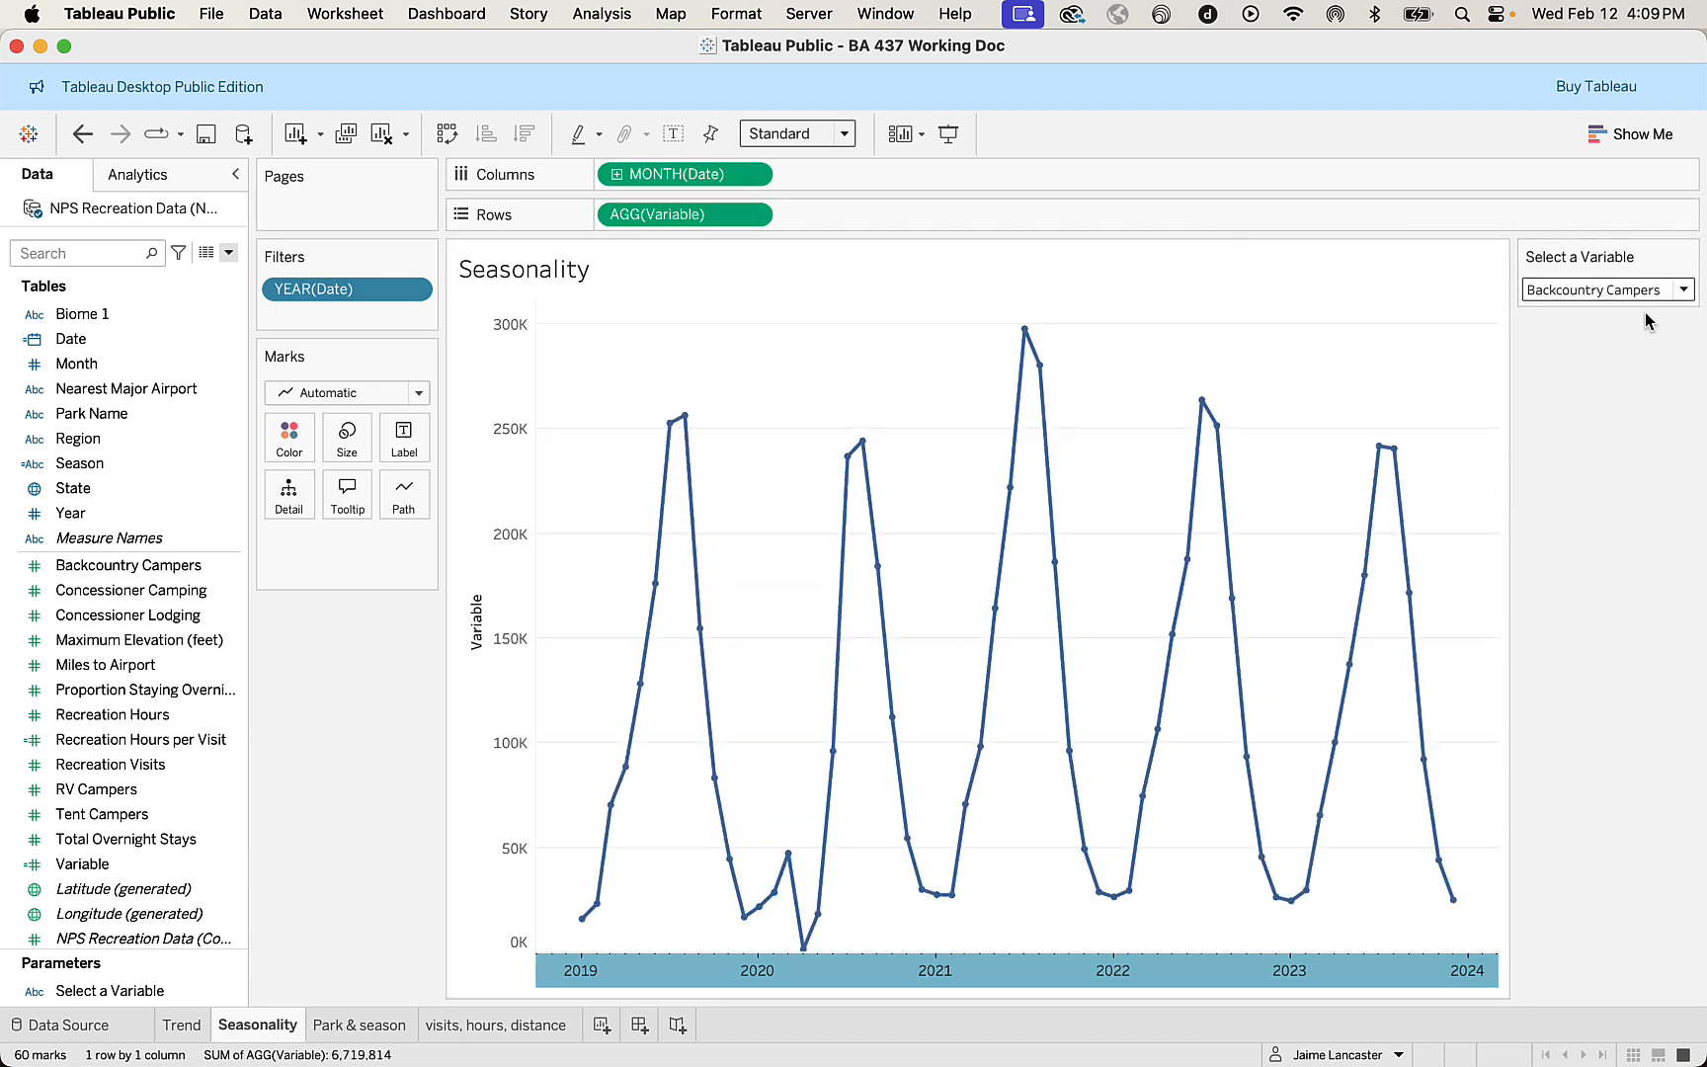
click(337, 1028)
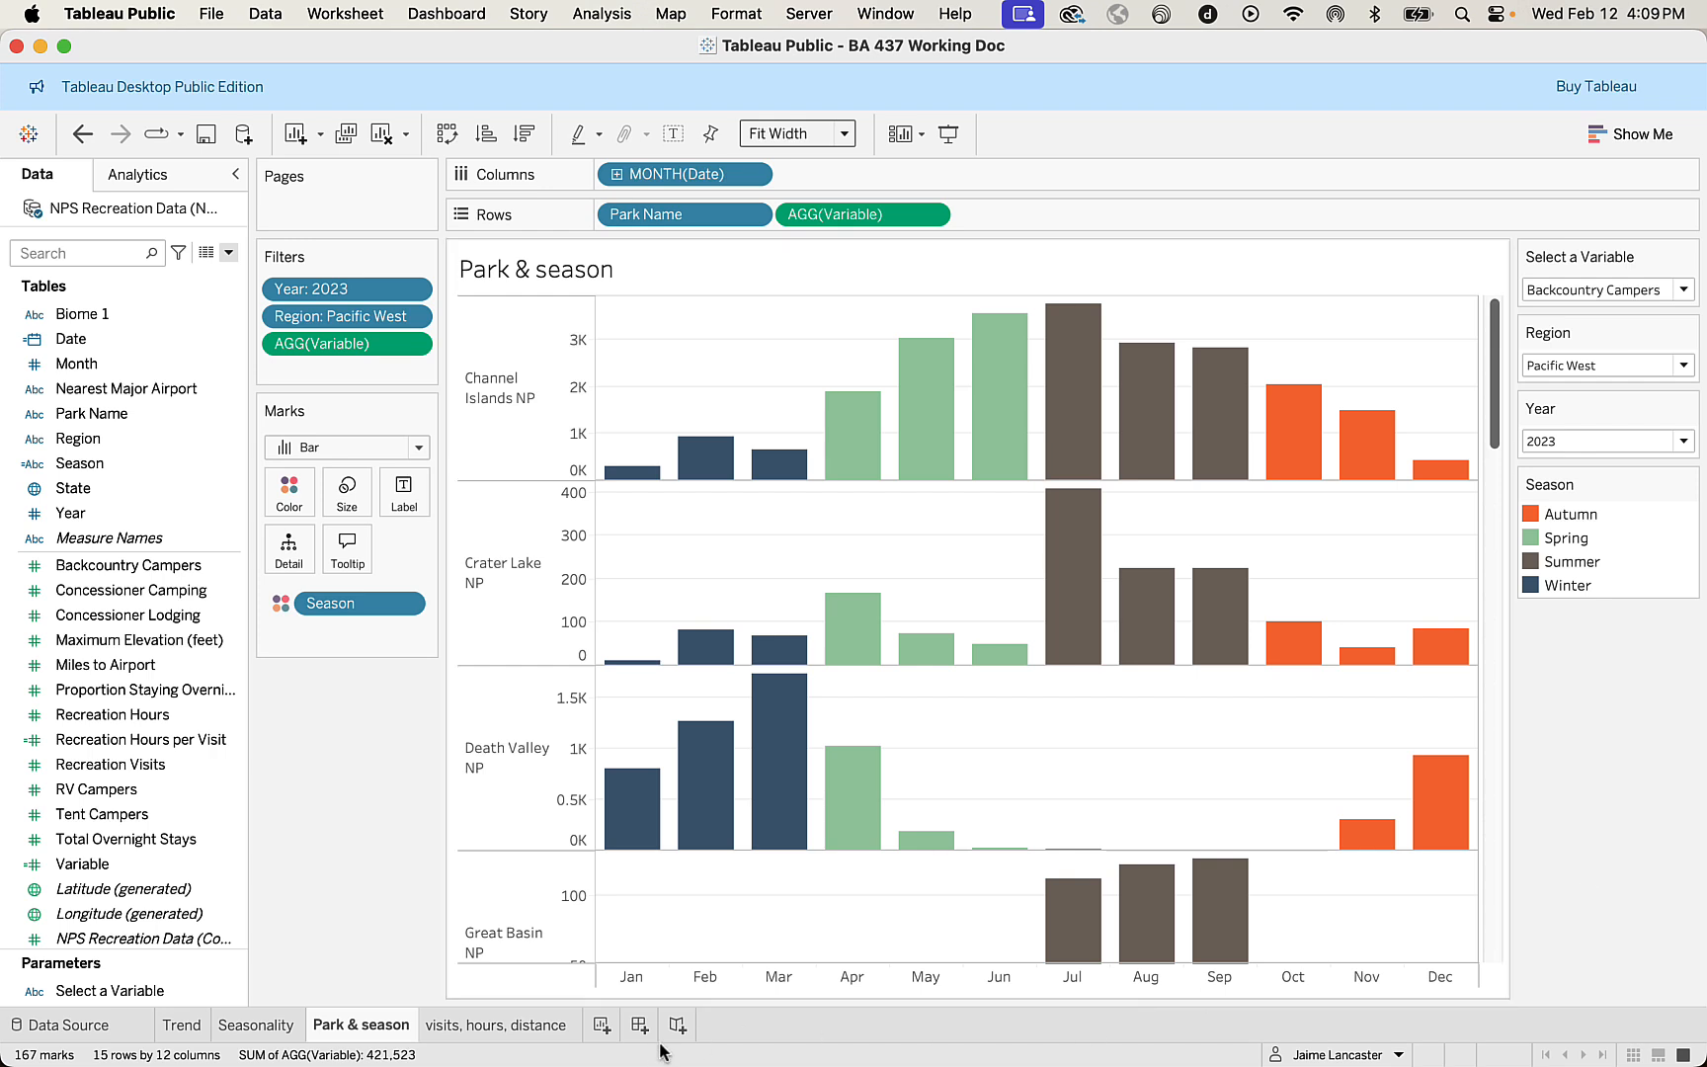
Create a new worksheet with a State map whose circles are sized by Recreation Visits.
click(601, 1027)
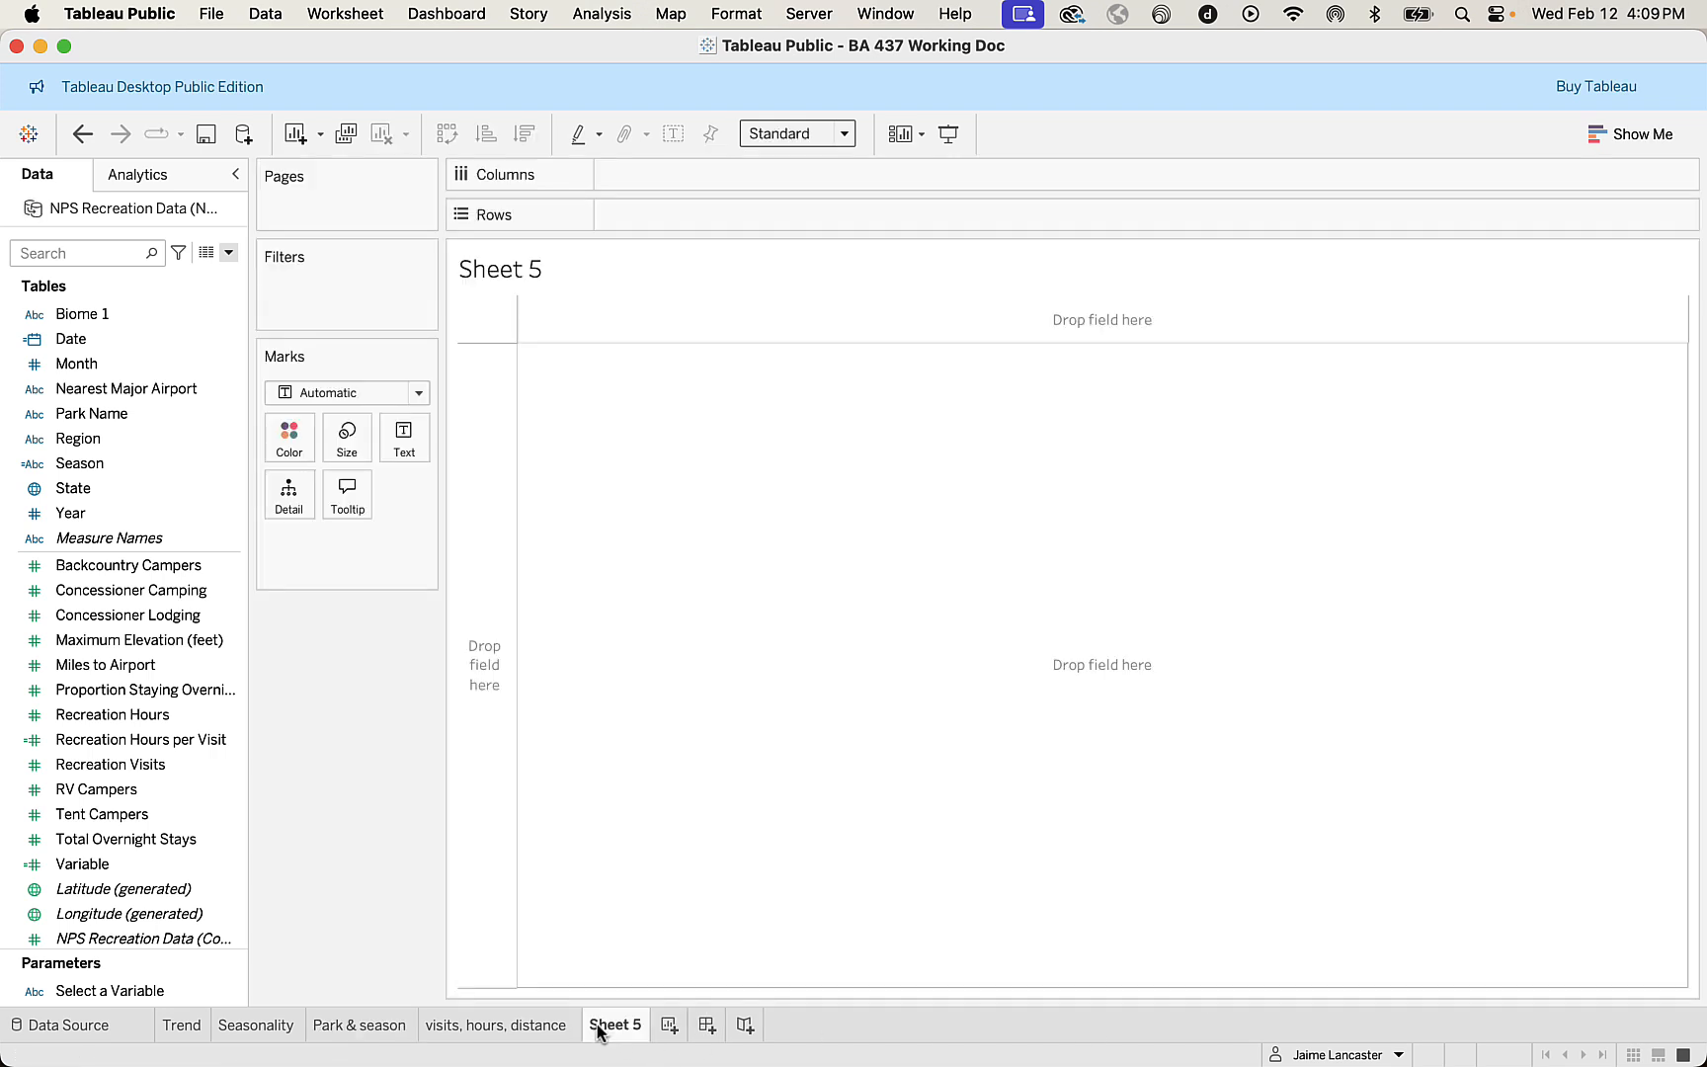
double_click(89, 492)
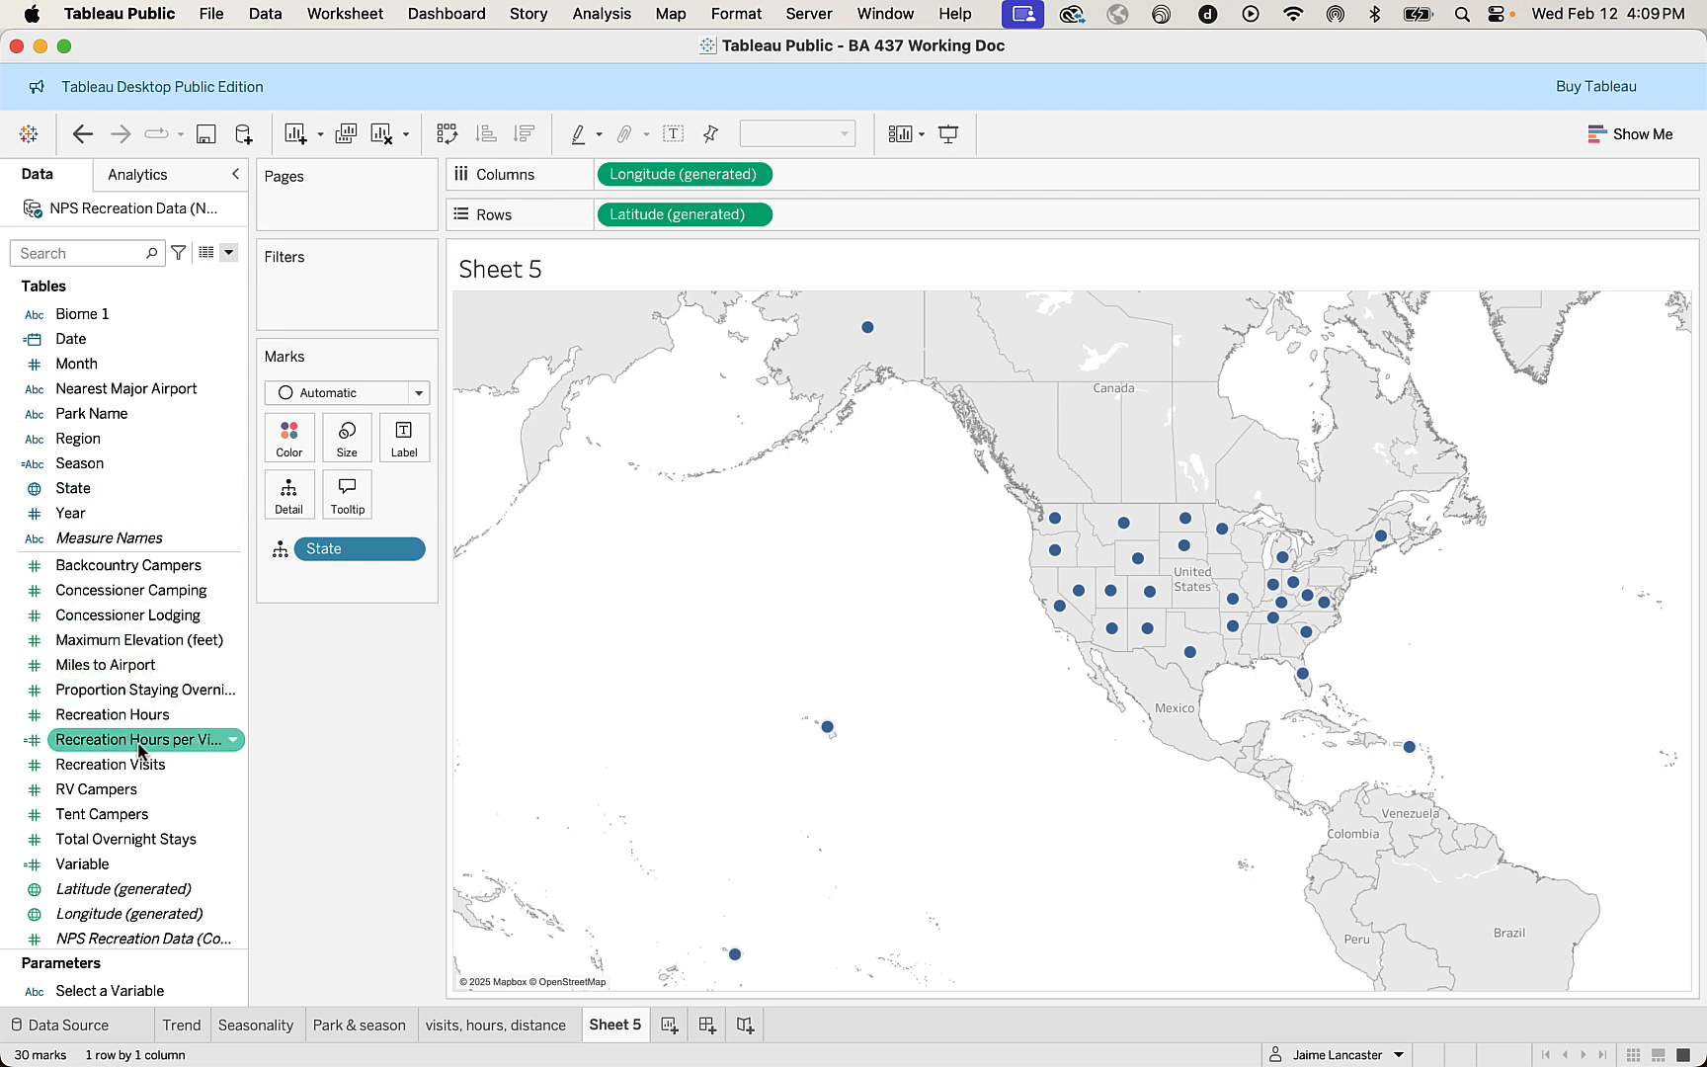
drag(124, 766, 347, 439)
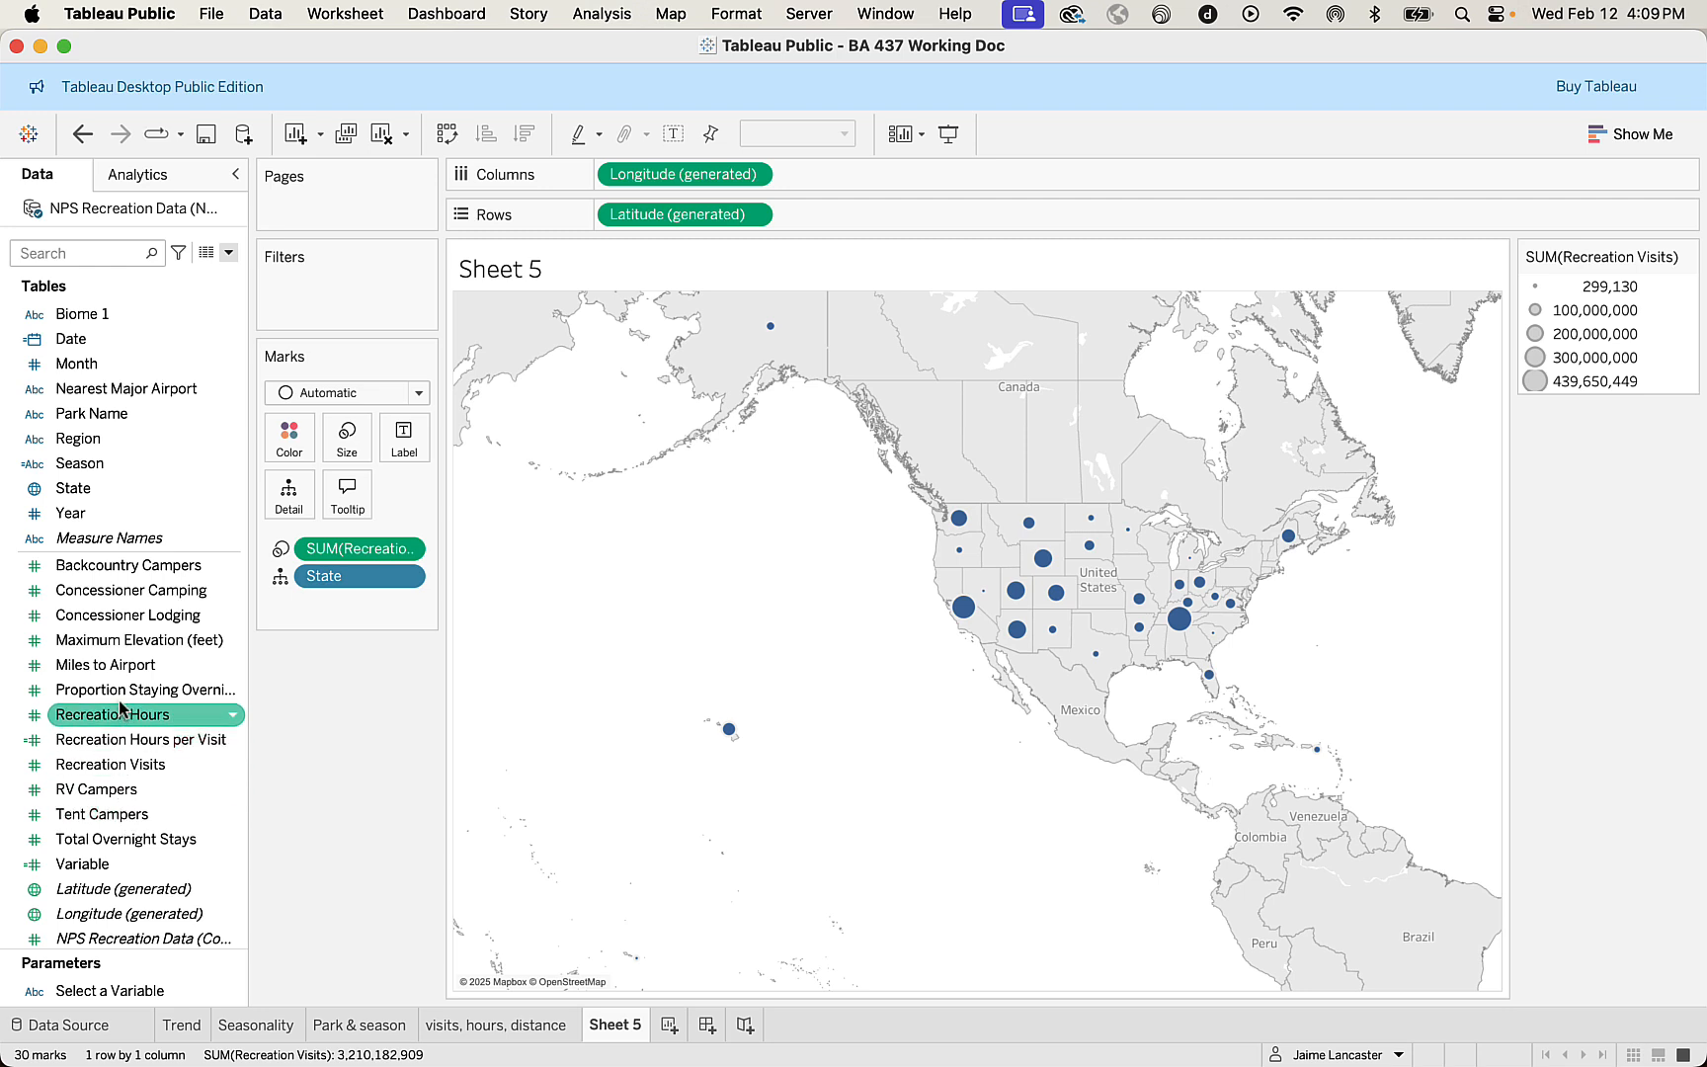
Color the map circles by Proportion Staying Overnight, aggregated as an average.
drag(119, 690, 291, 445)
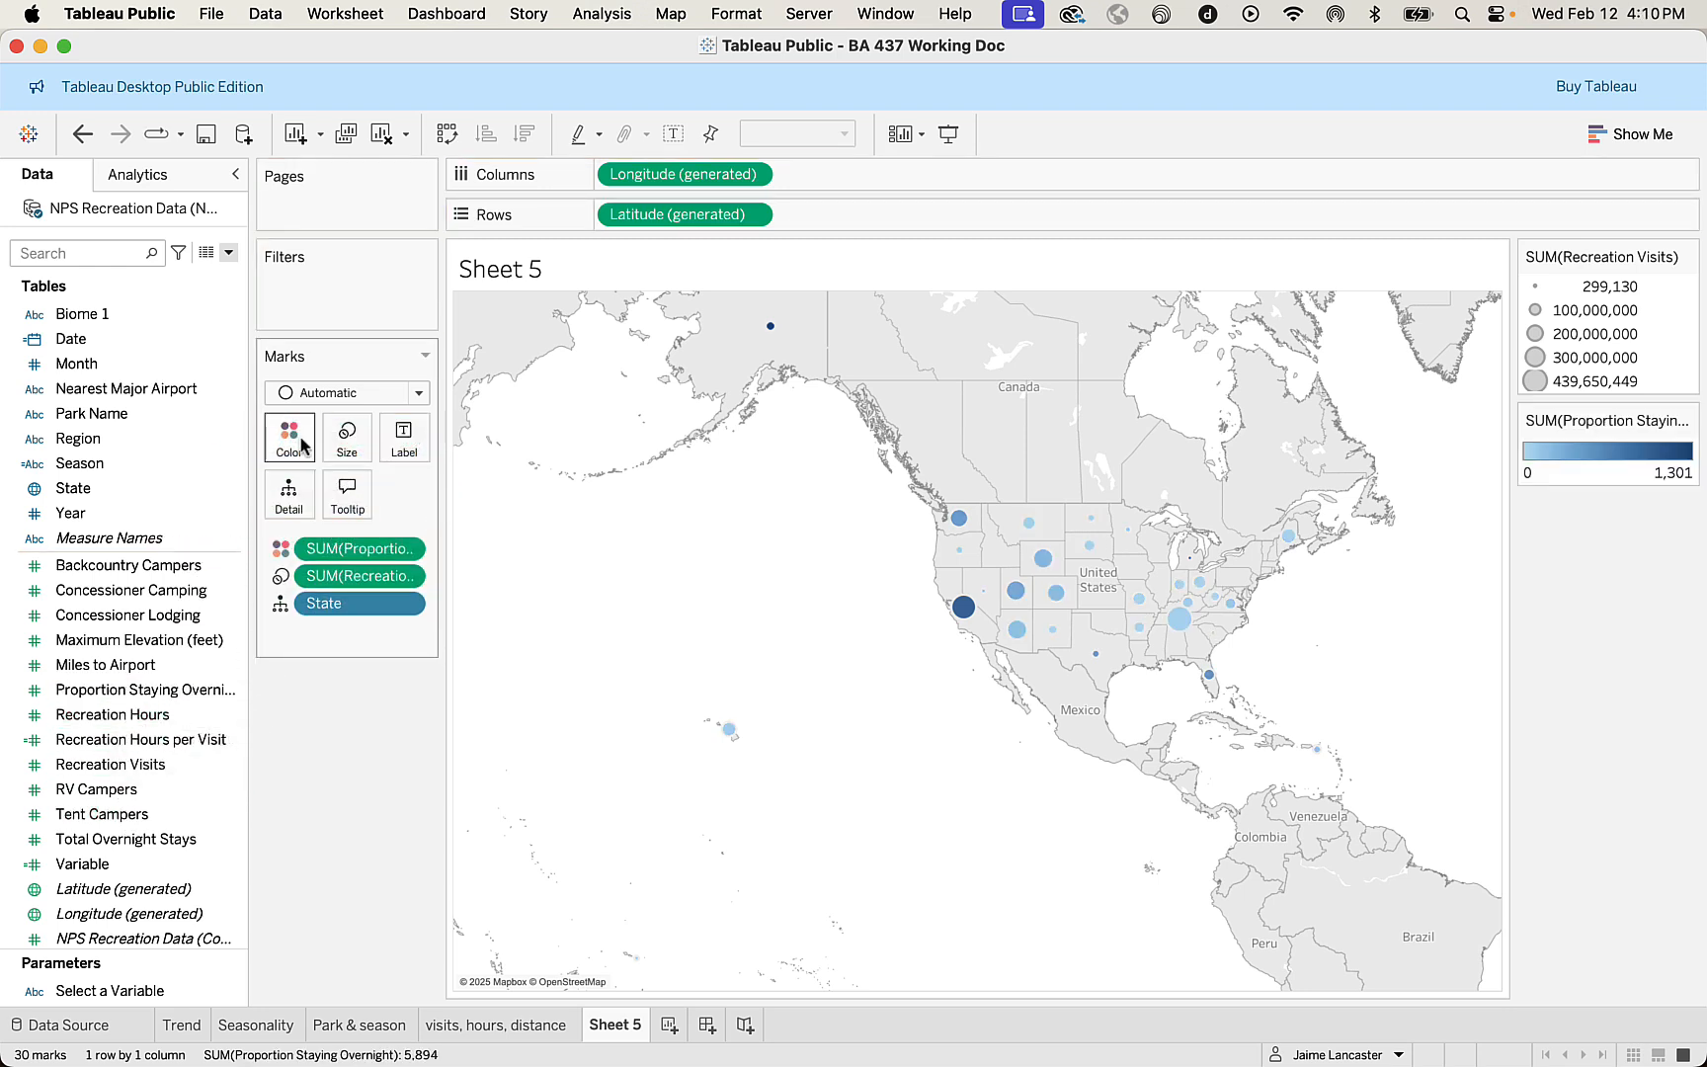
mouse_move(967, 617)
click(405, 550)
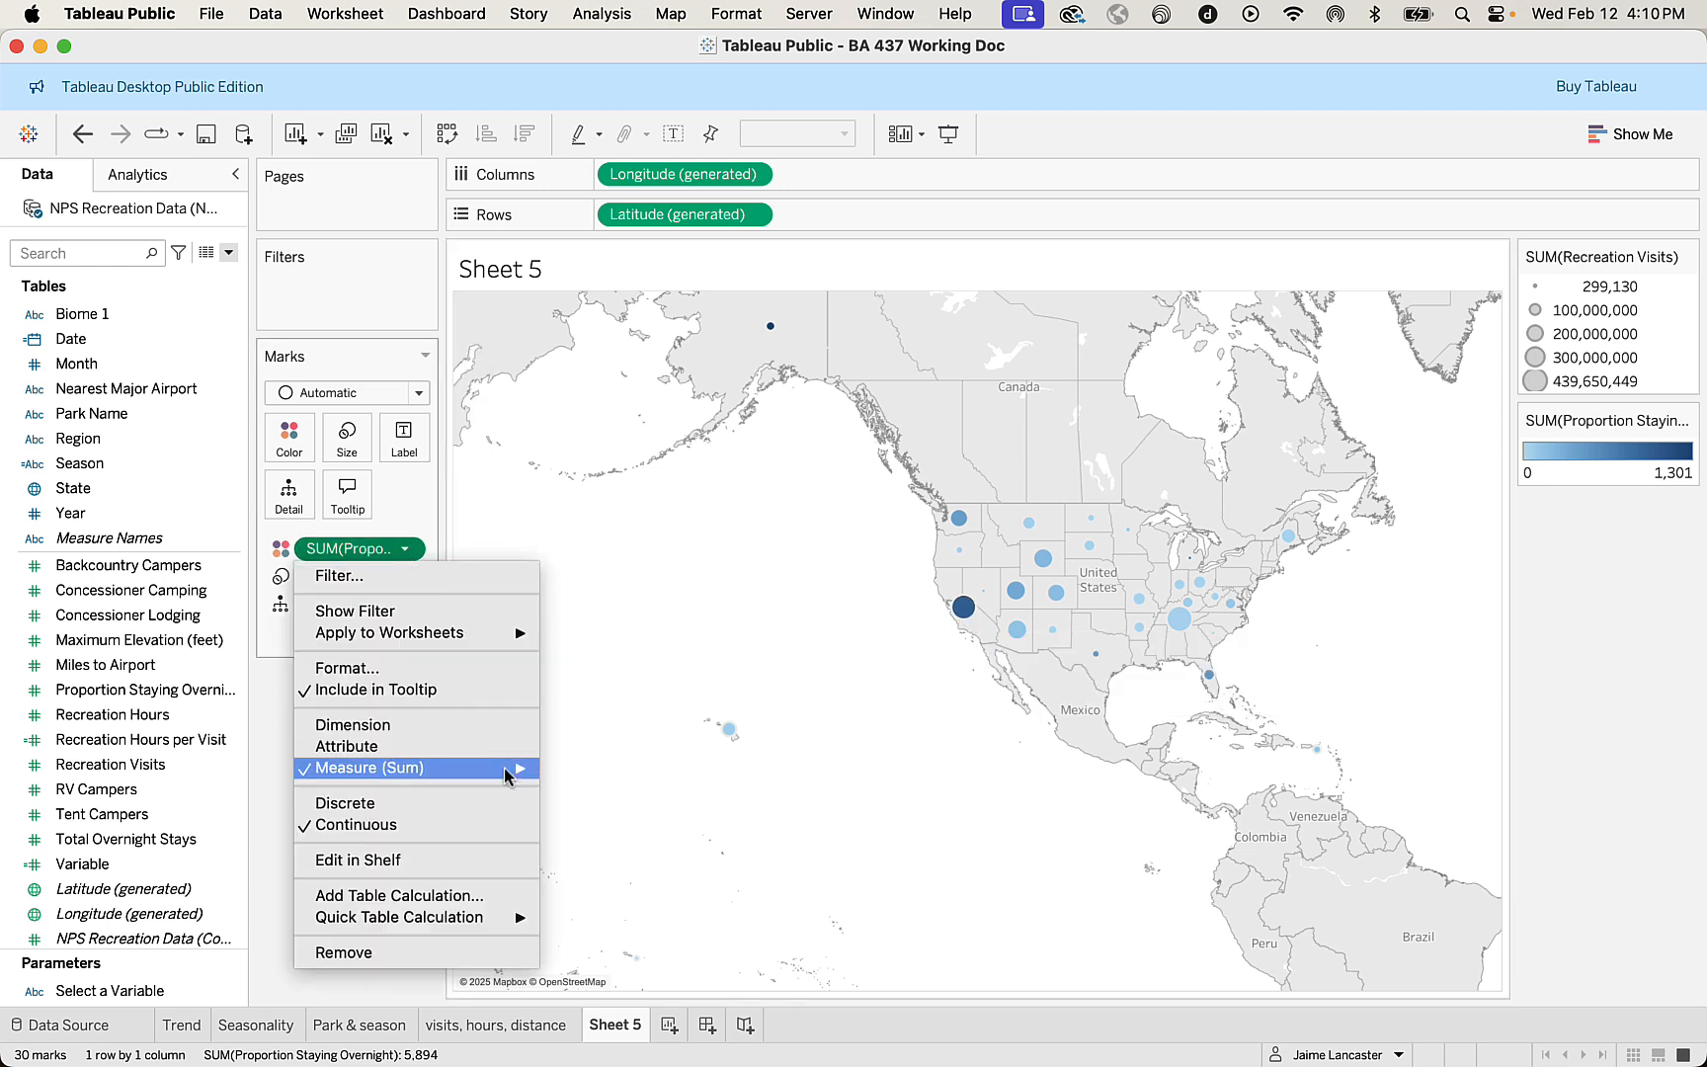
mouse_move(506, 769)
click(589, 789)
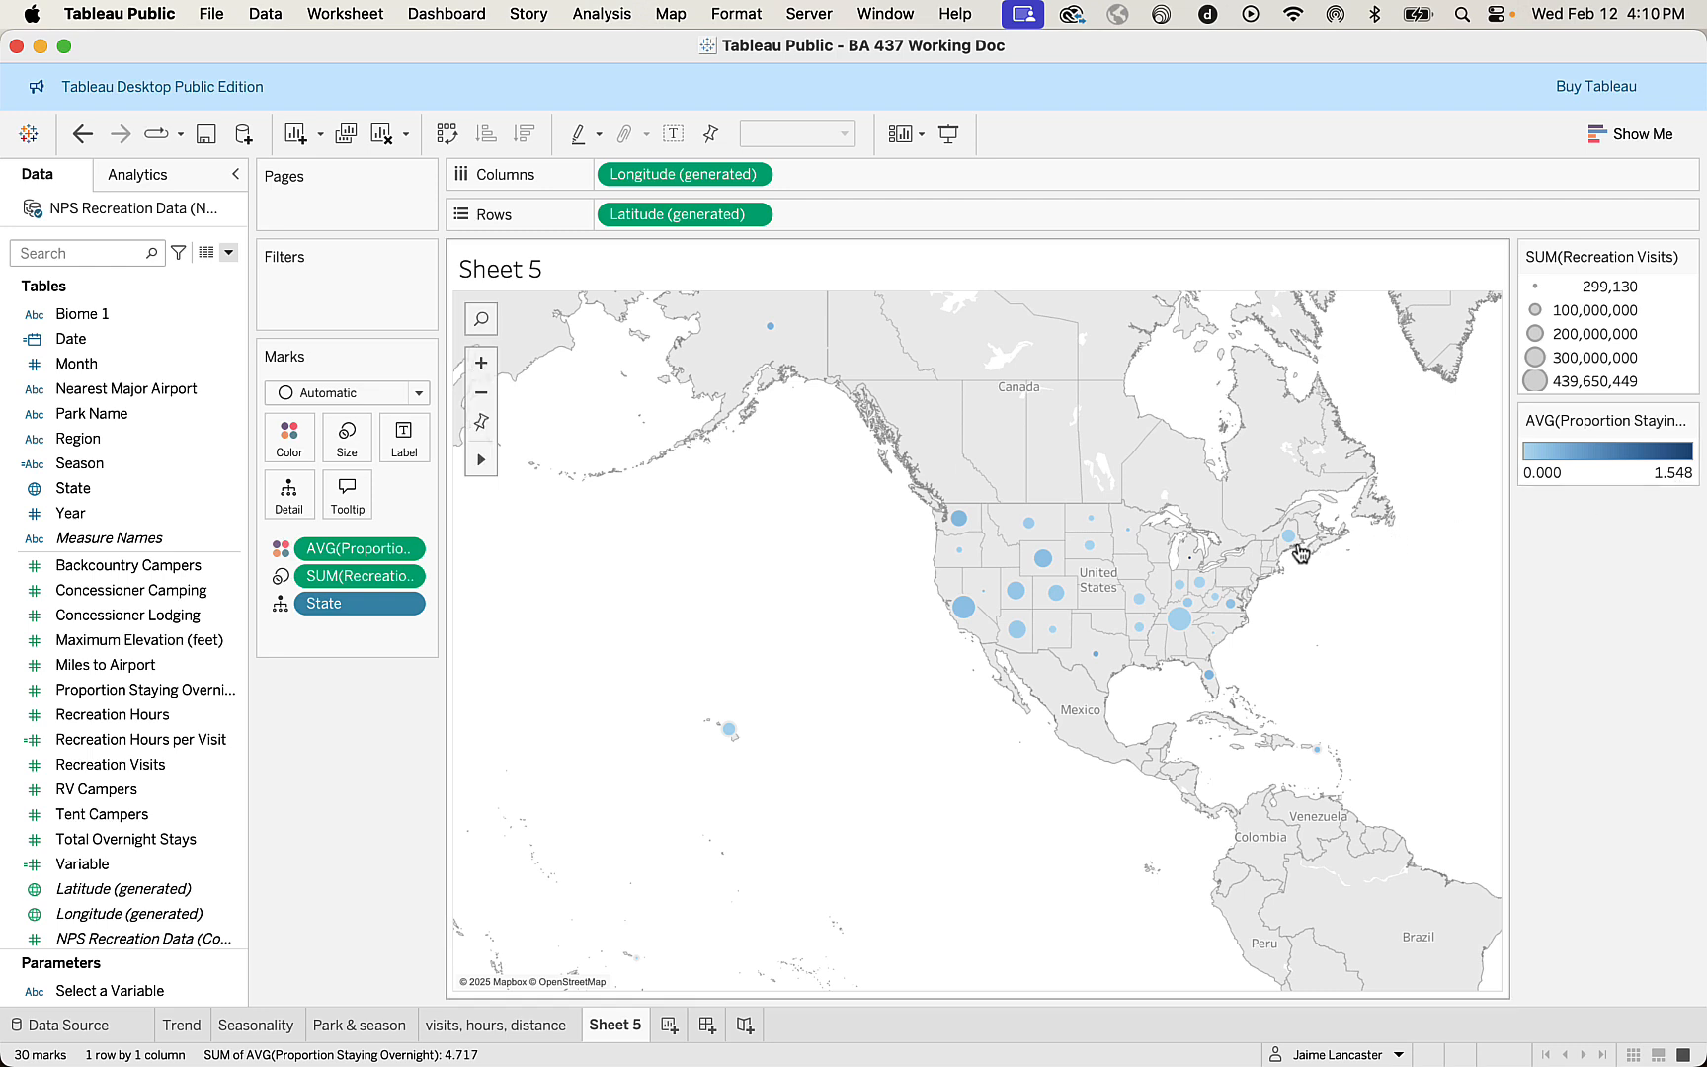
Exclude the Michigan (MI) mark from the map and inspect the remaining states' circles.
mouse_move(1196, 568)
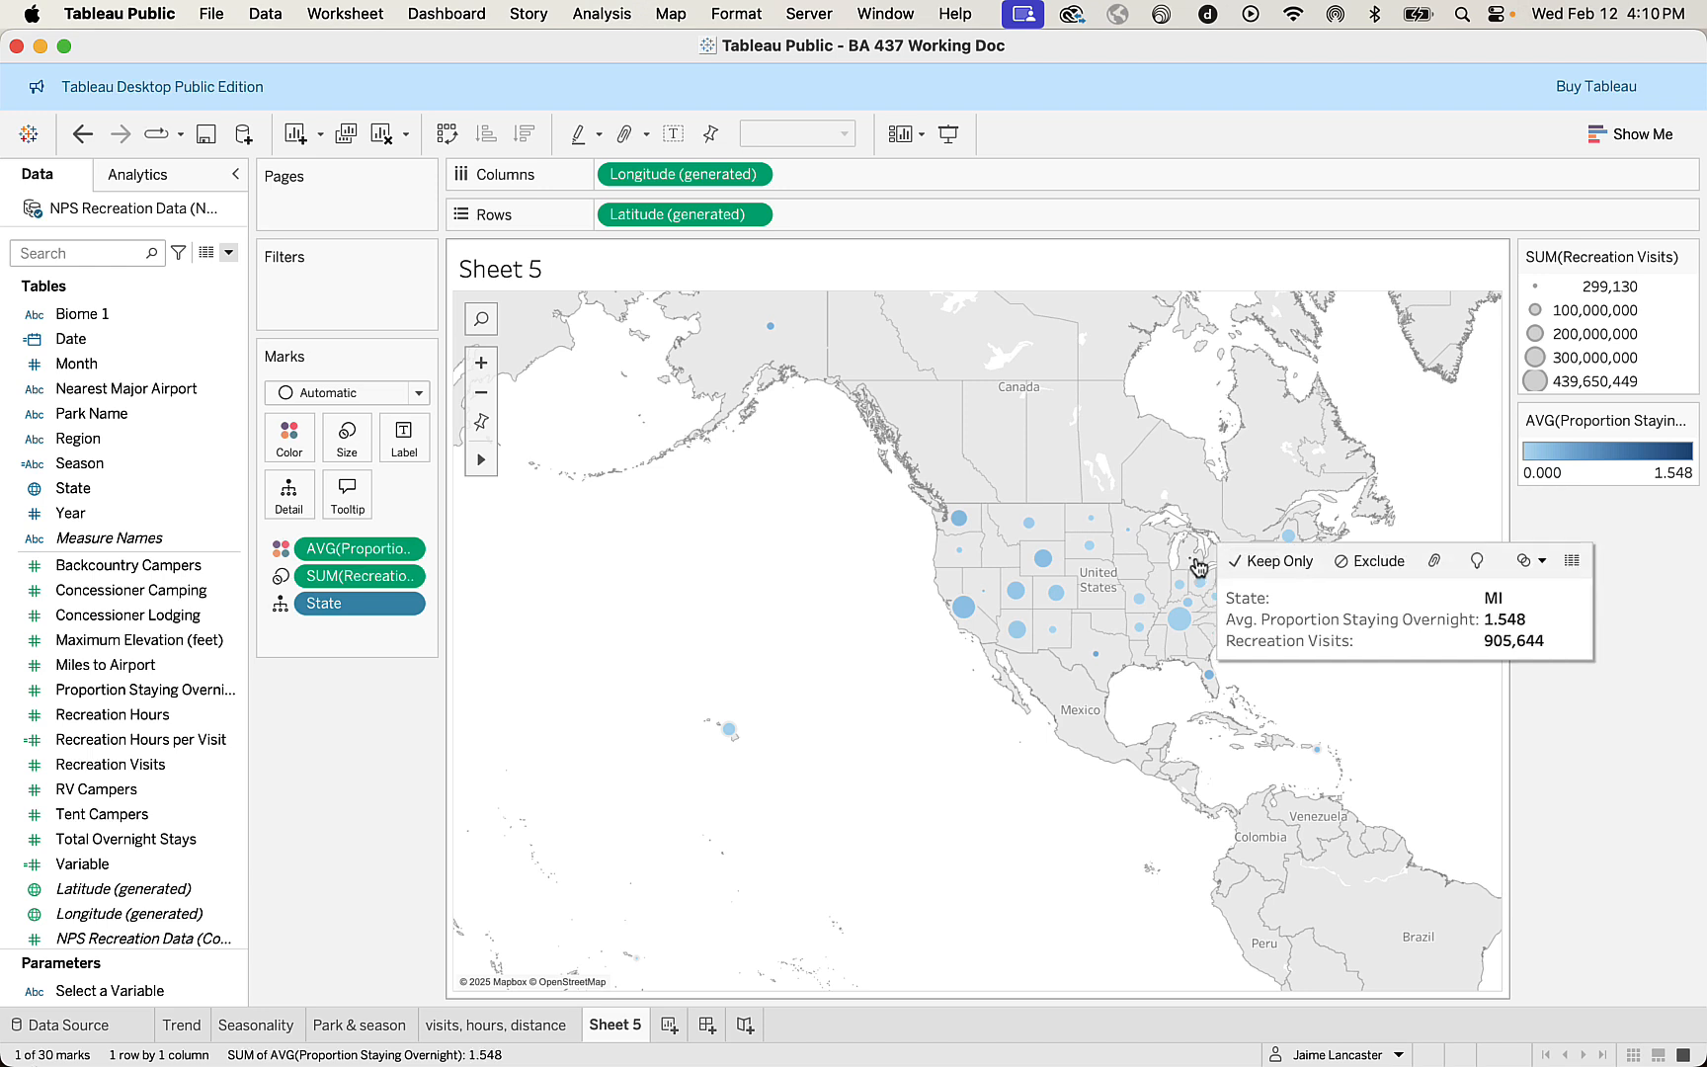
click(1194, 564)
click(1352, 569)
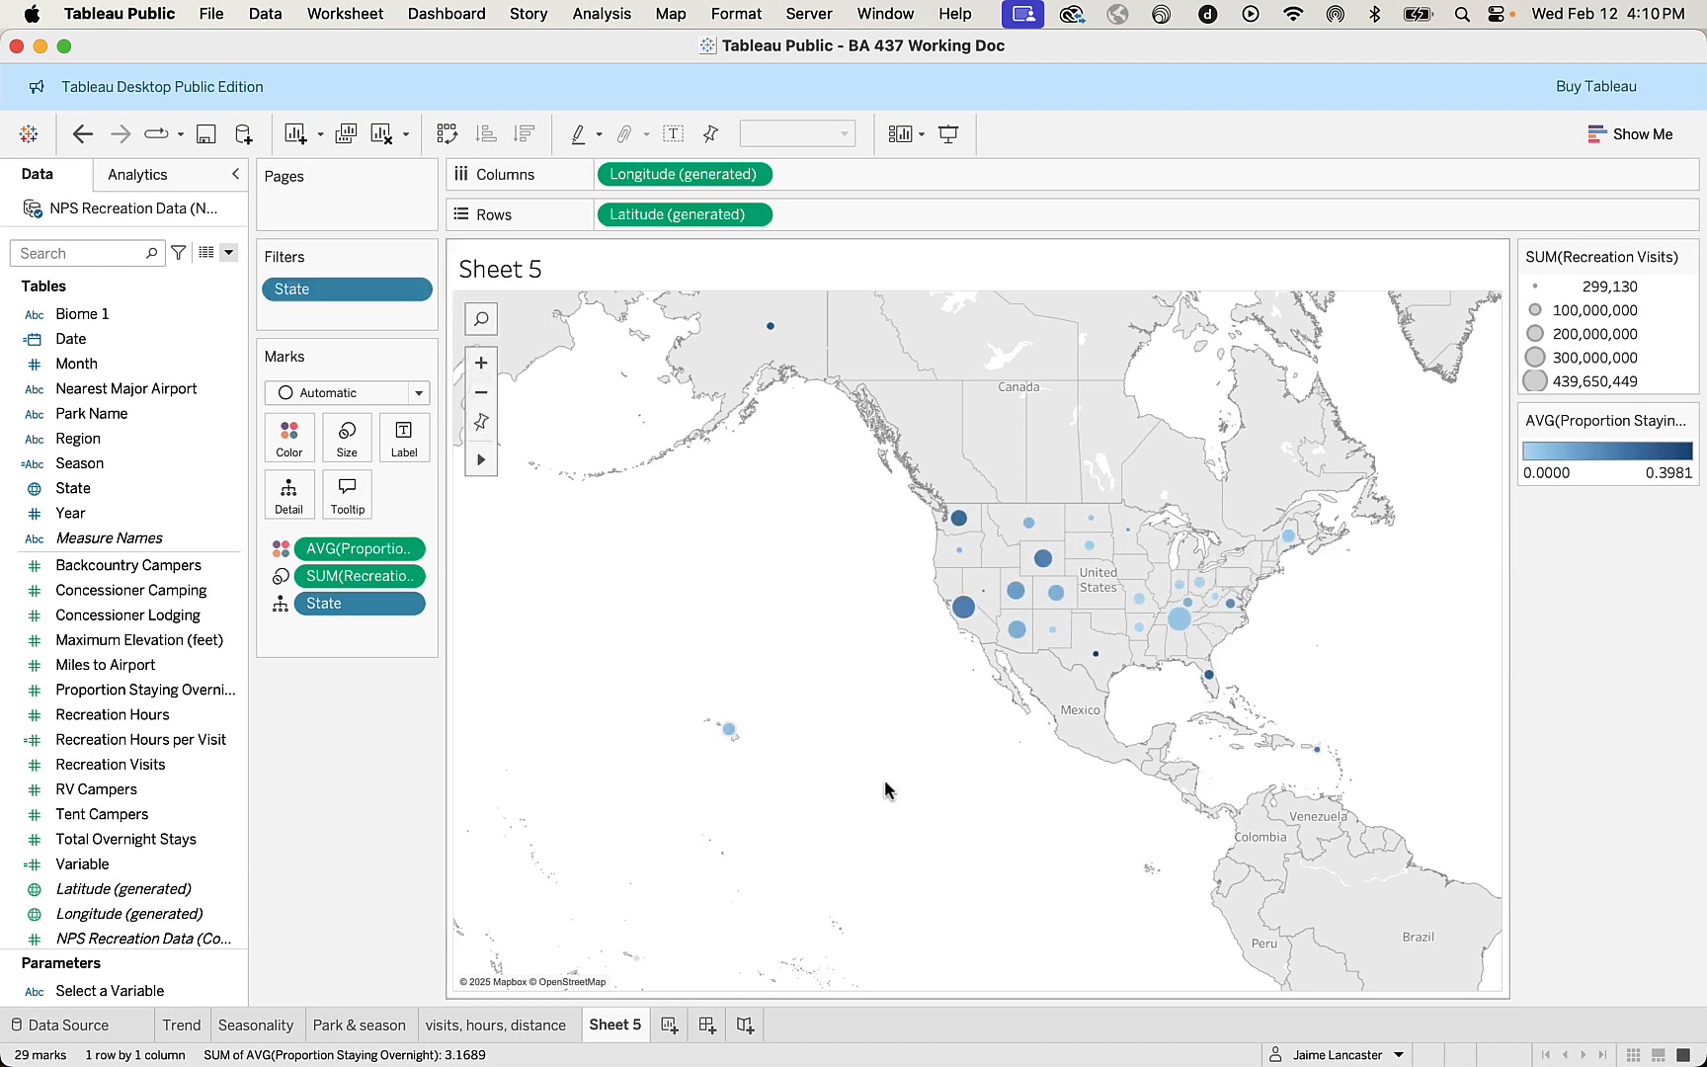
mouse_move(1097, 656)
mouse_move(950, 629)
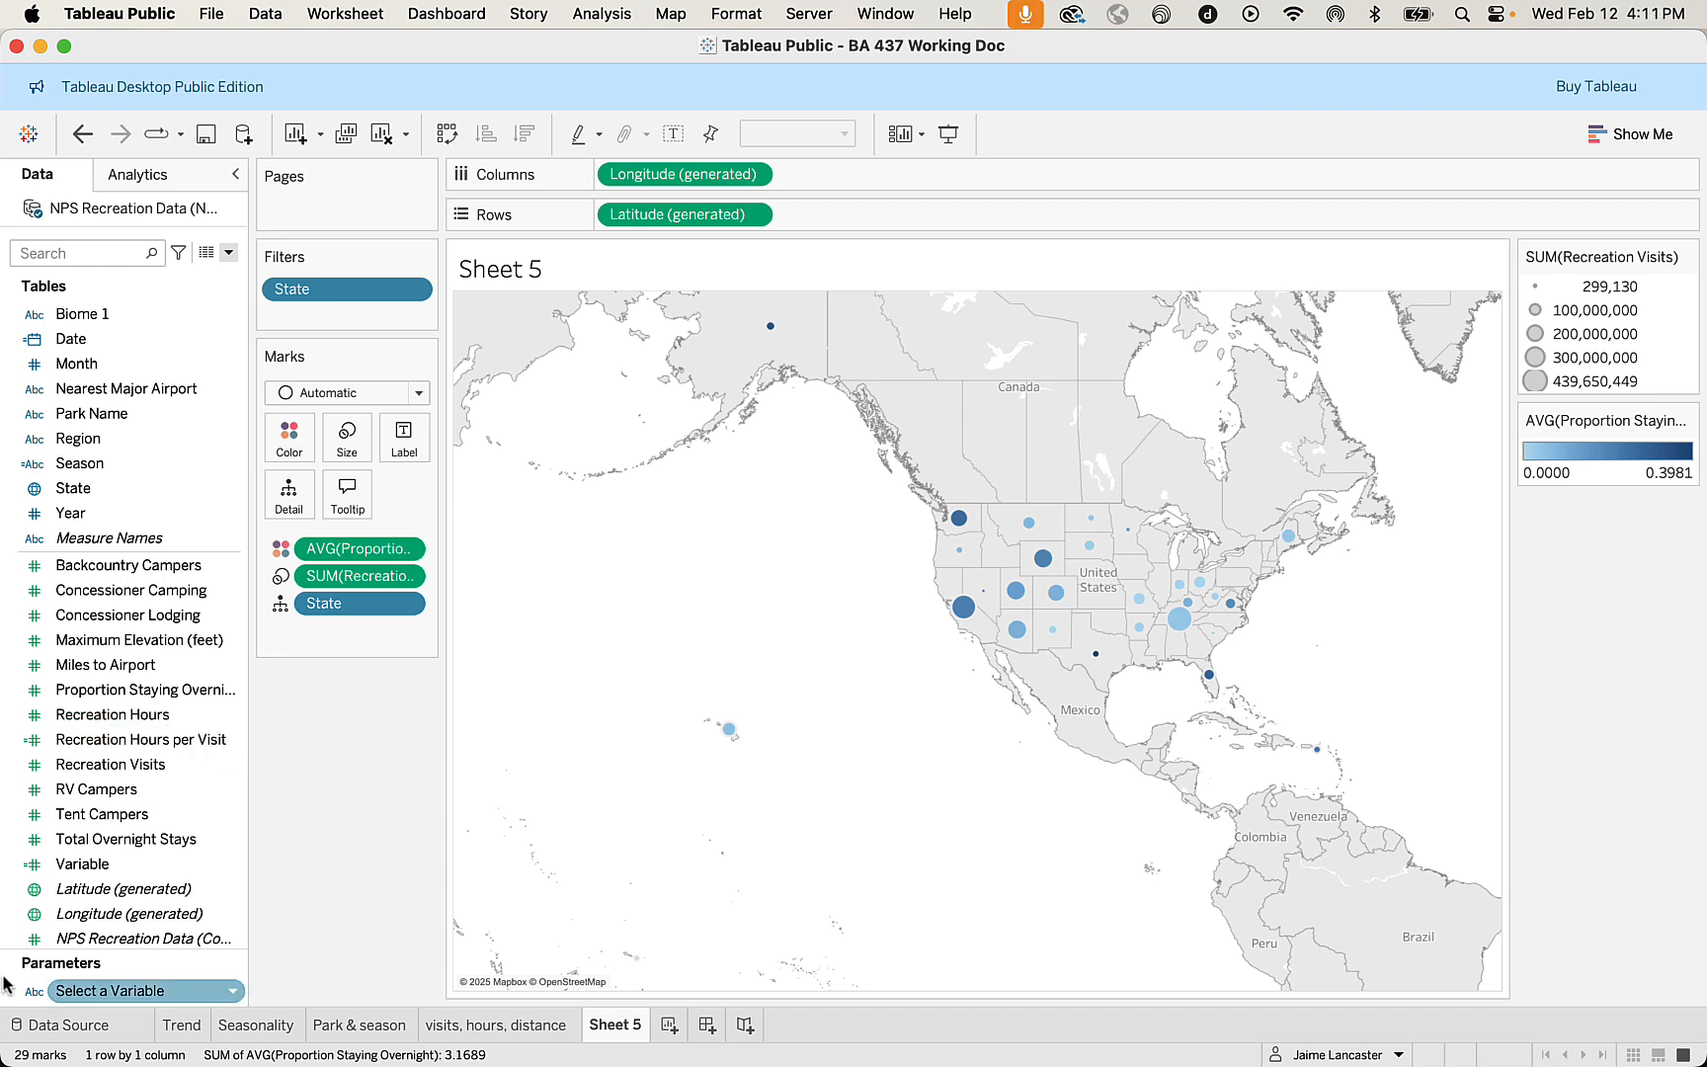
Open the workbook's data source, locating NPS Recreation Data.xlsx in the National Park Dataset folder, and look over its rows.
click(65, 1028)
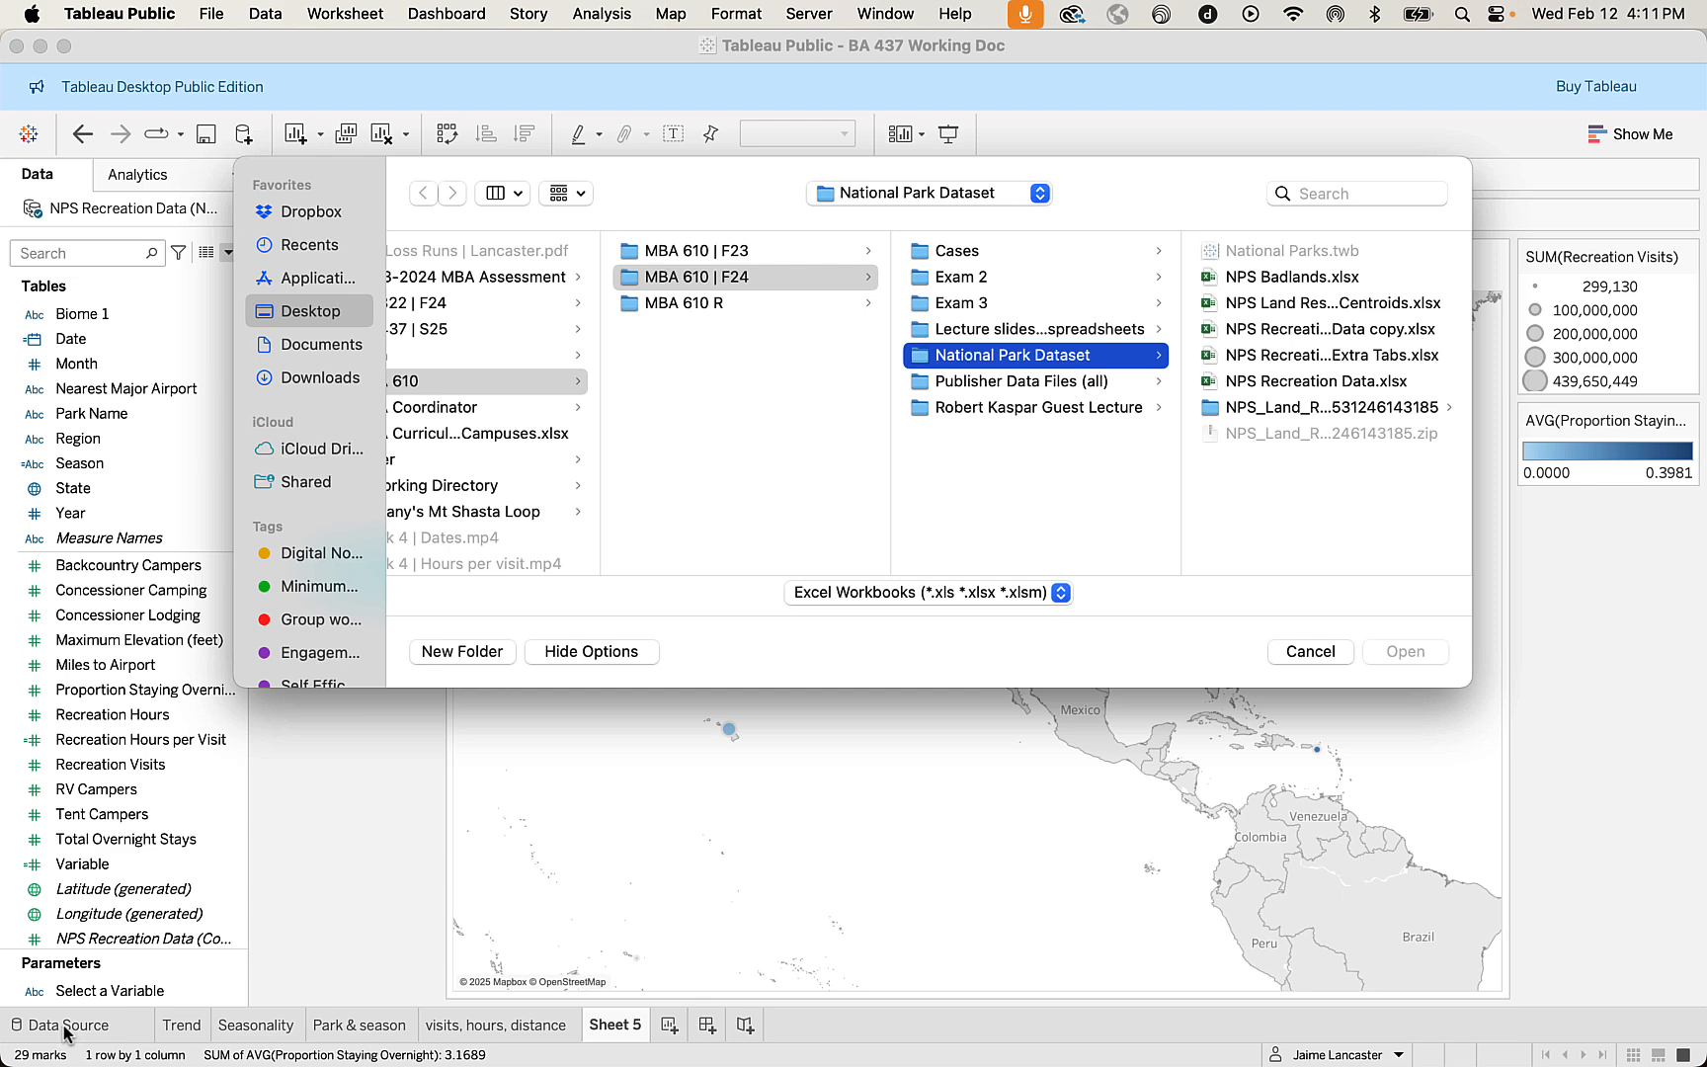
double_click(1341, 383)
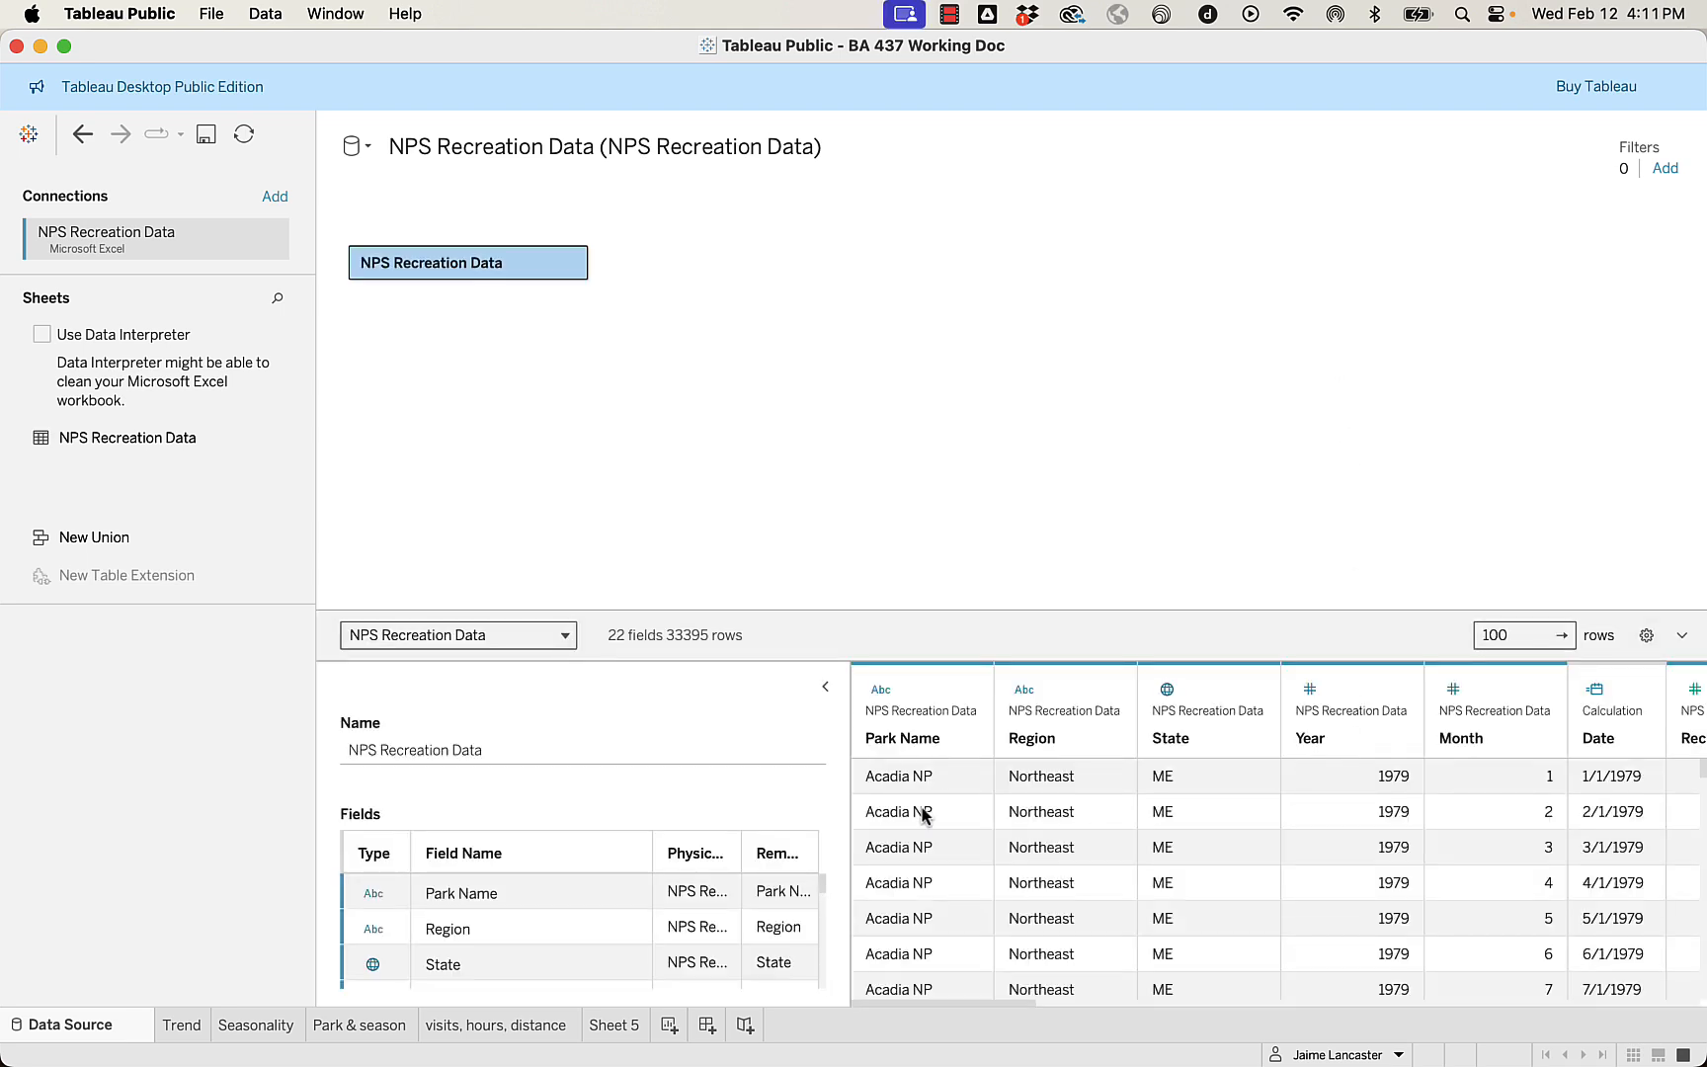
scroll(937, 840, down, 4)
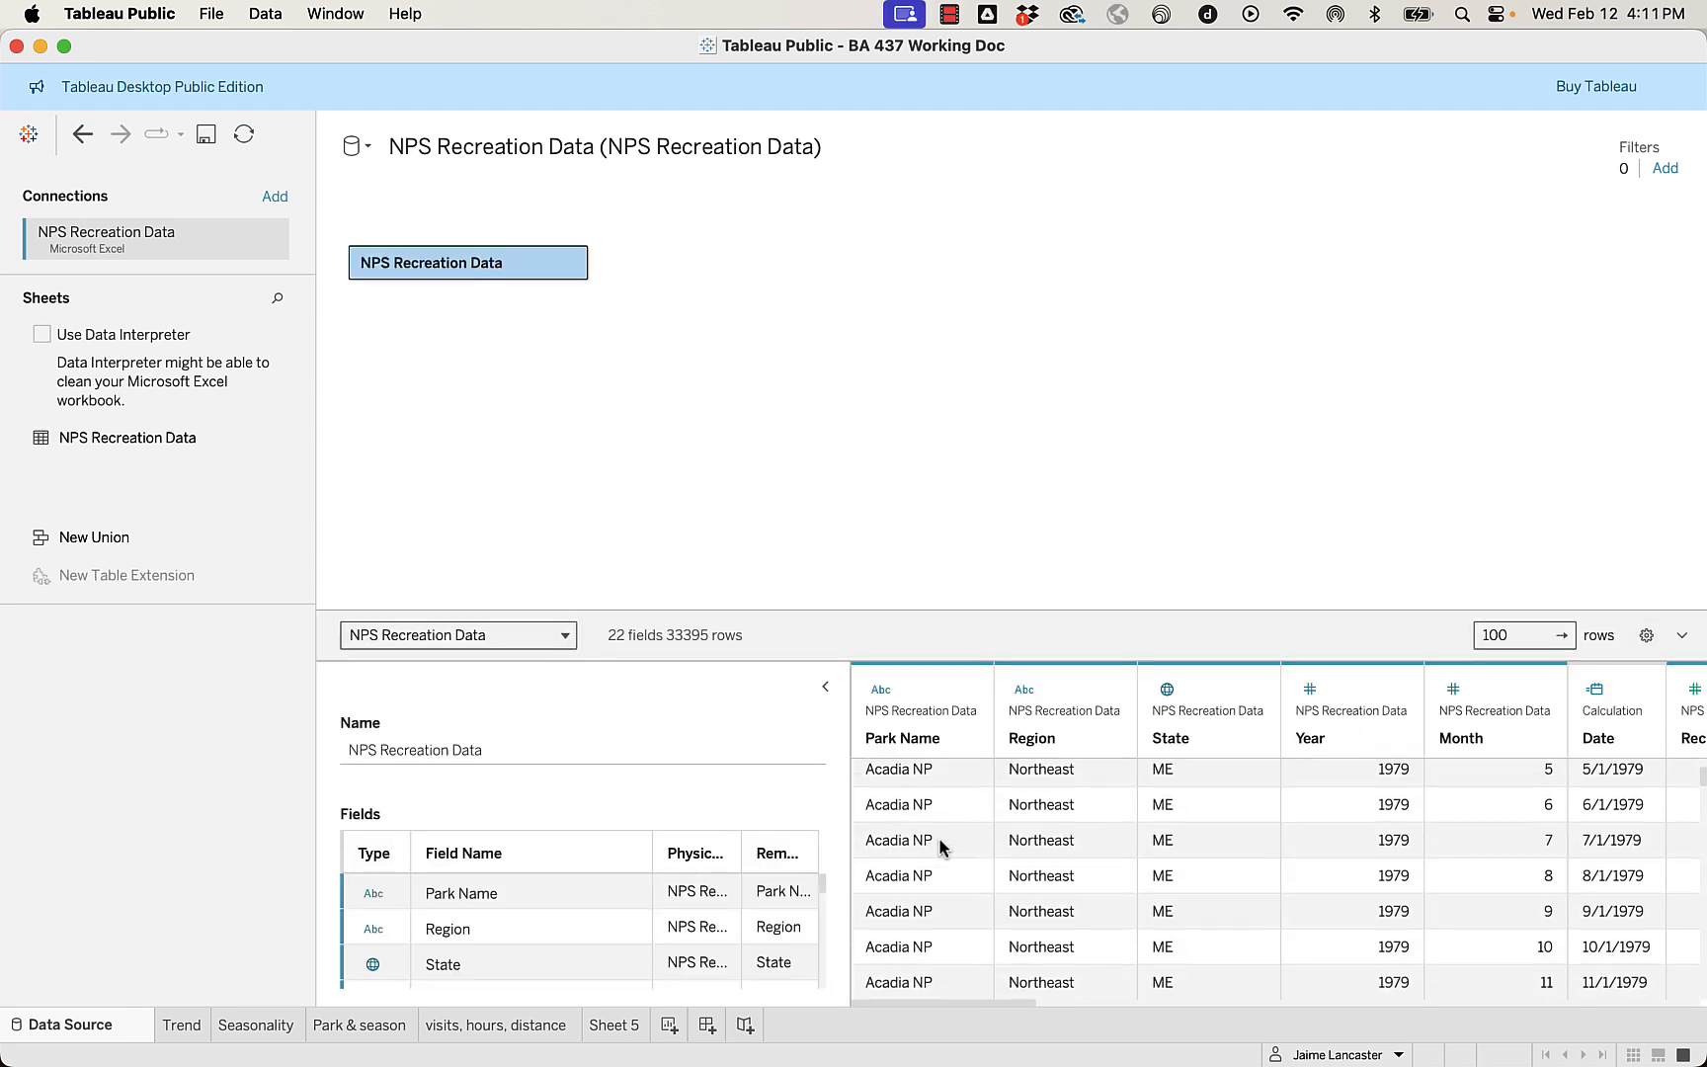
scroll(938, 840, up, 4)
scroll(721, 884, down, 10)
scroll(721, 882, up, 10)
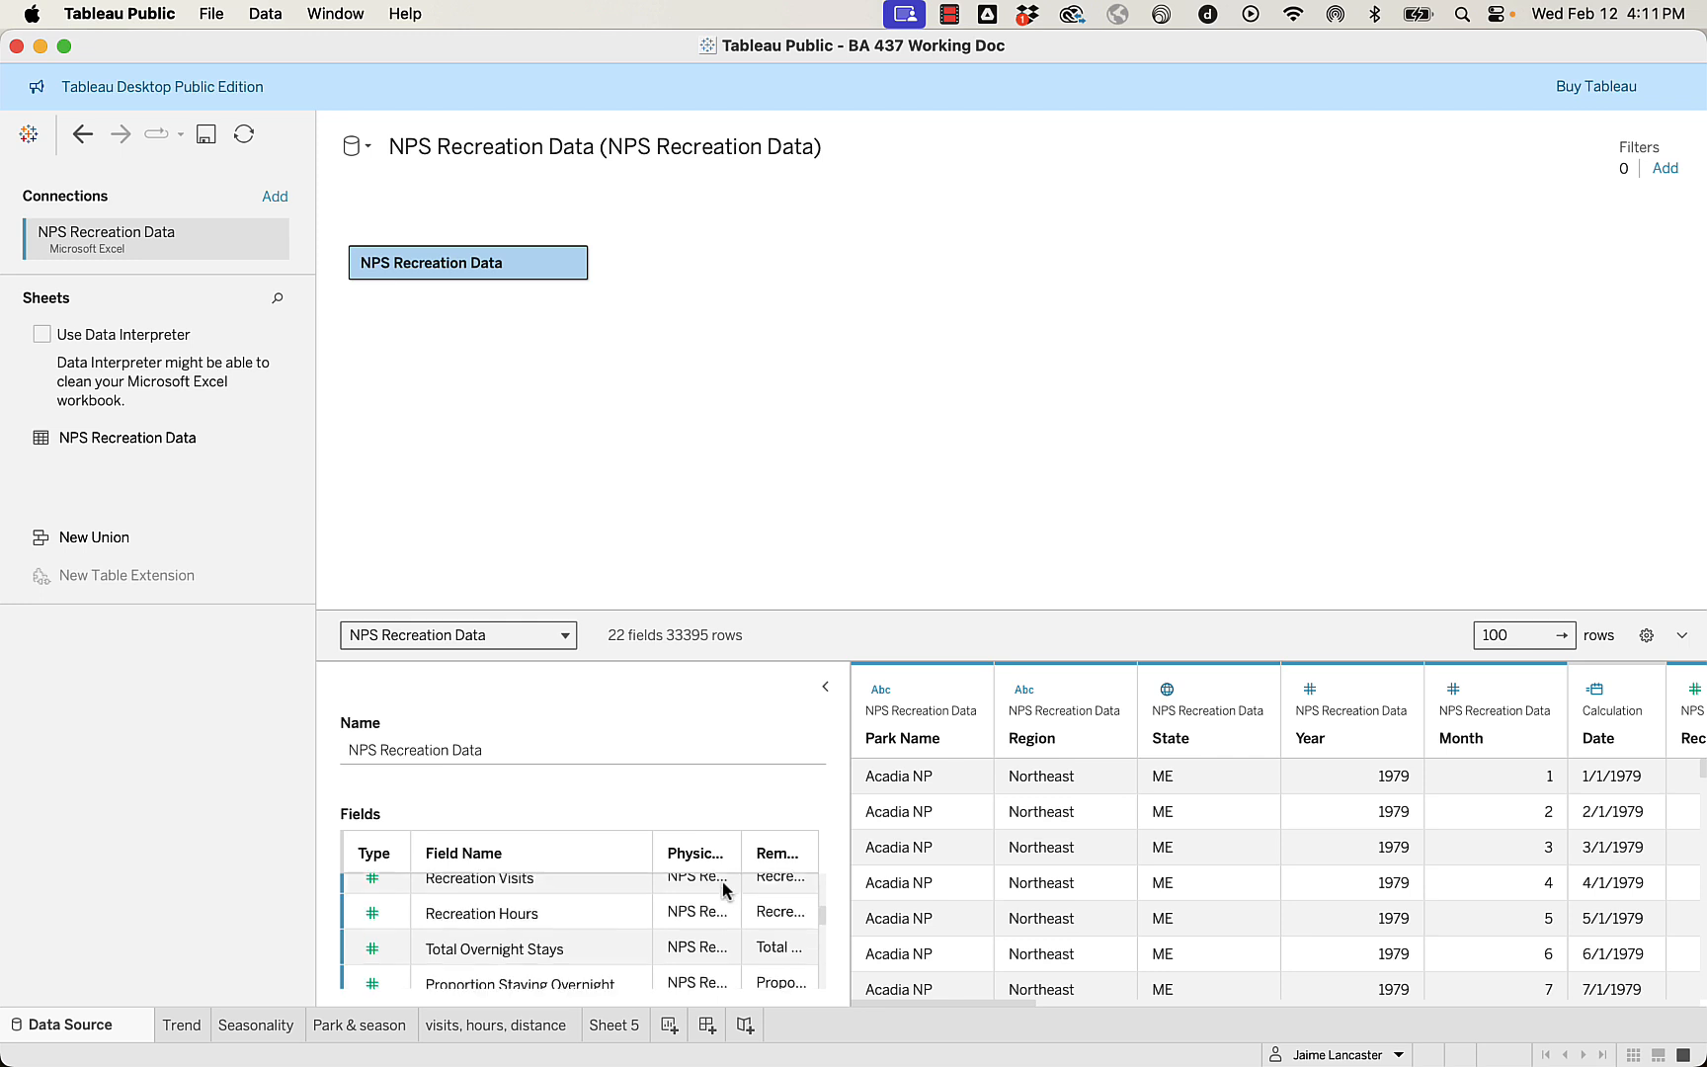
Show the hidden fields, unhide Unit Code, and turn off the display of the other hidden fields.
click(1646, 635)
click(1590, 699)
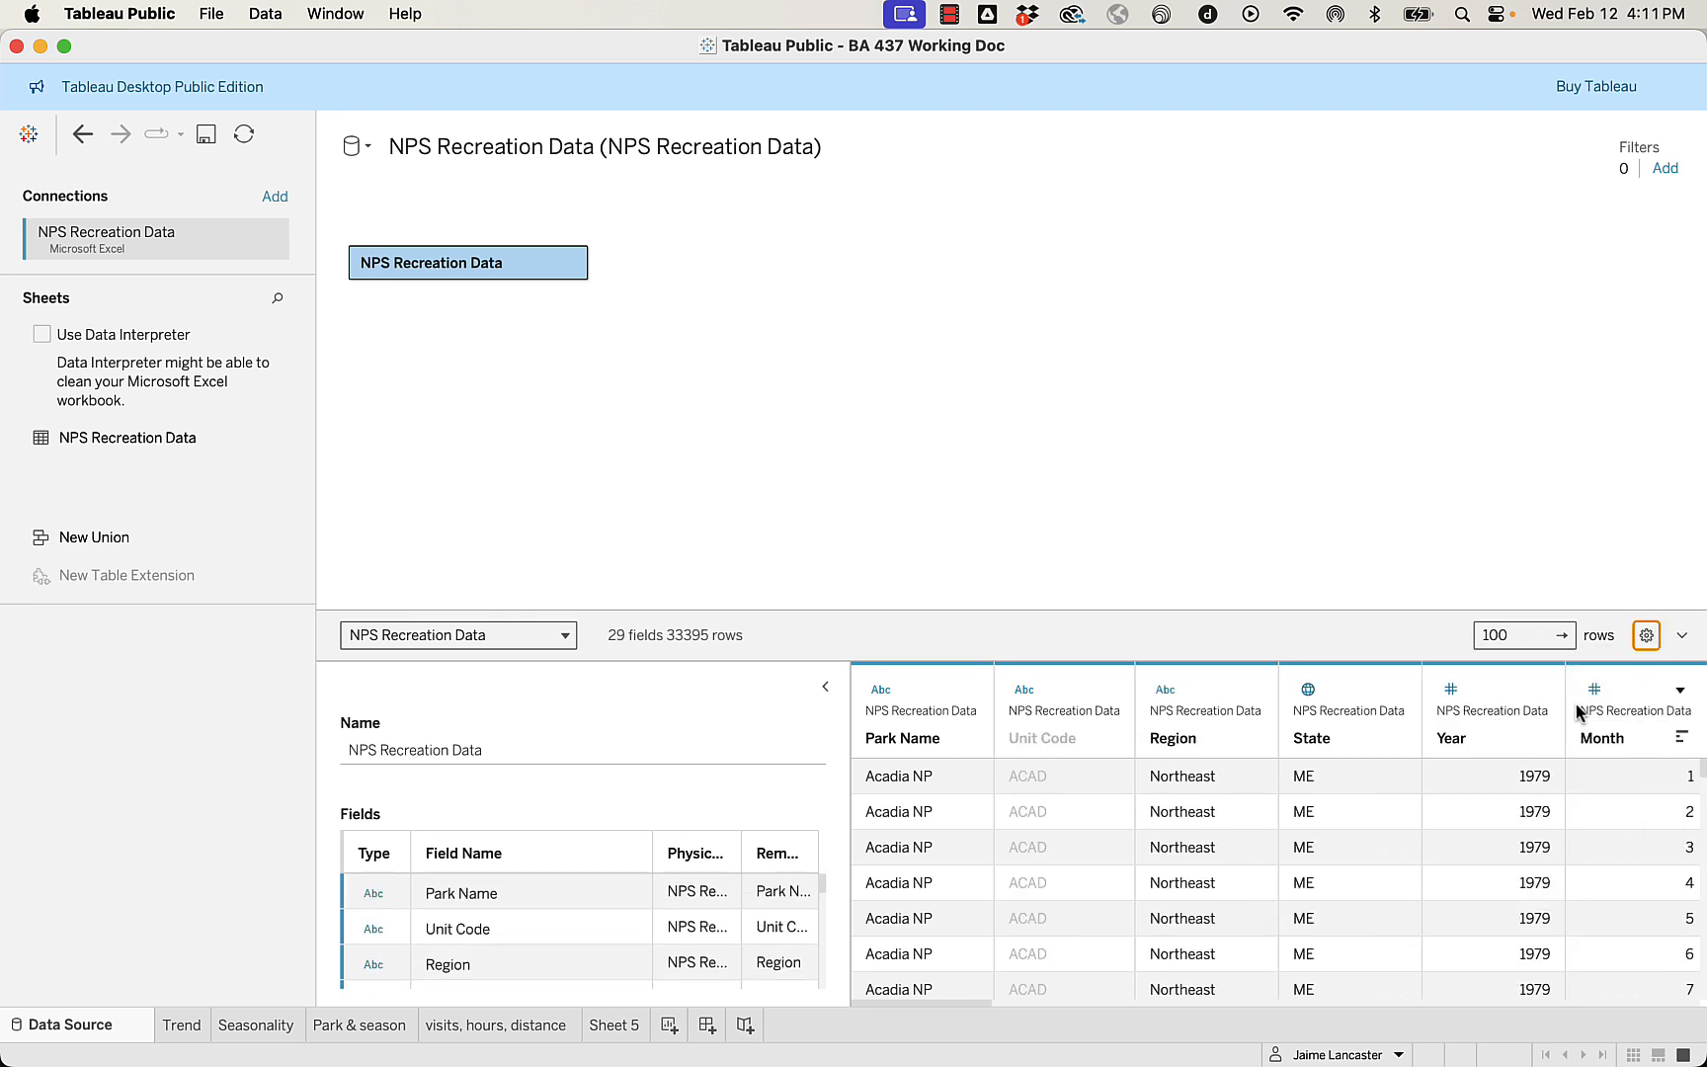
click(1107, 690)
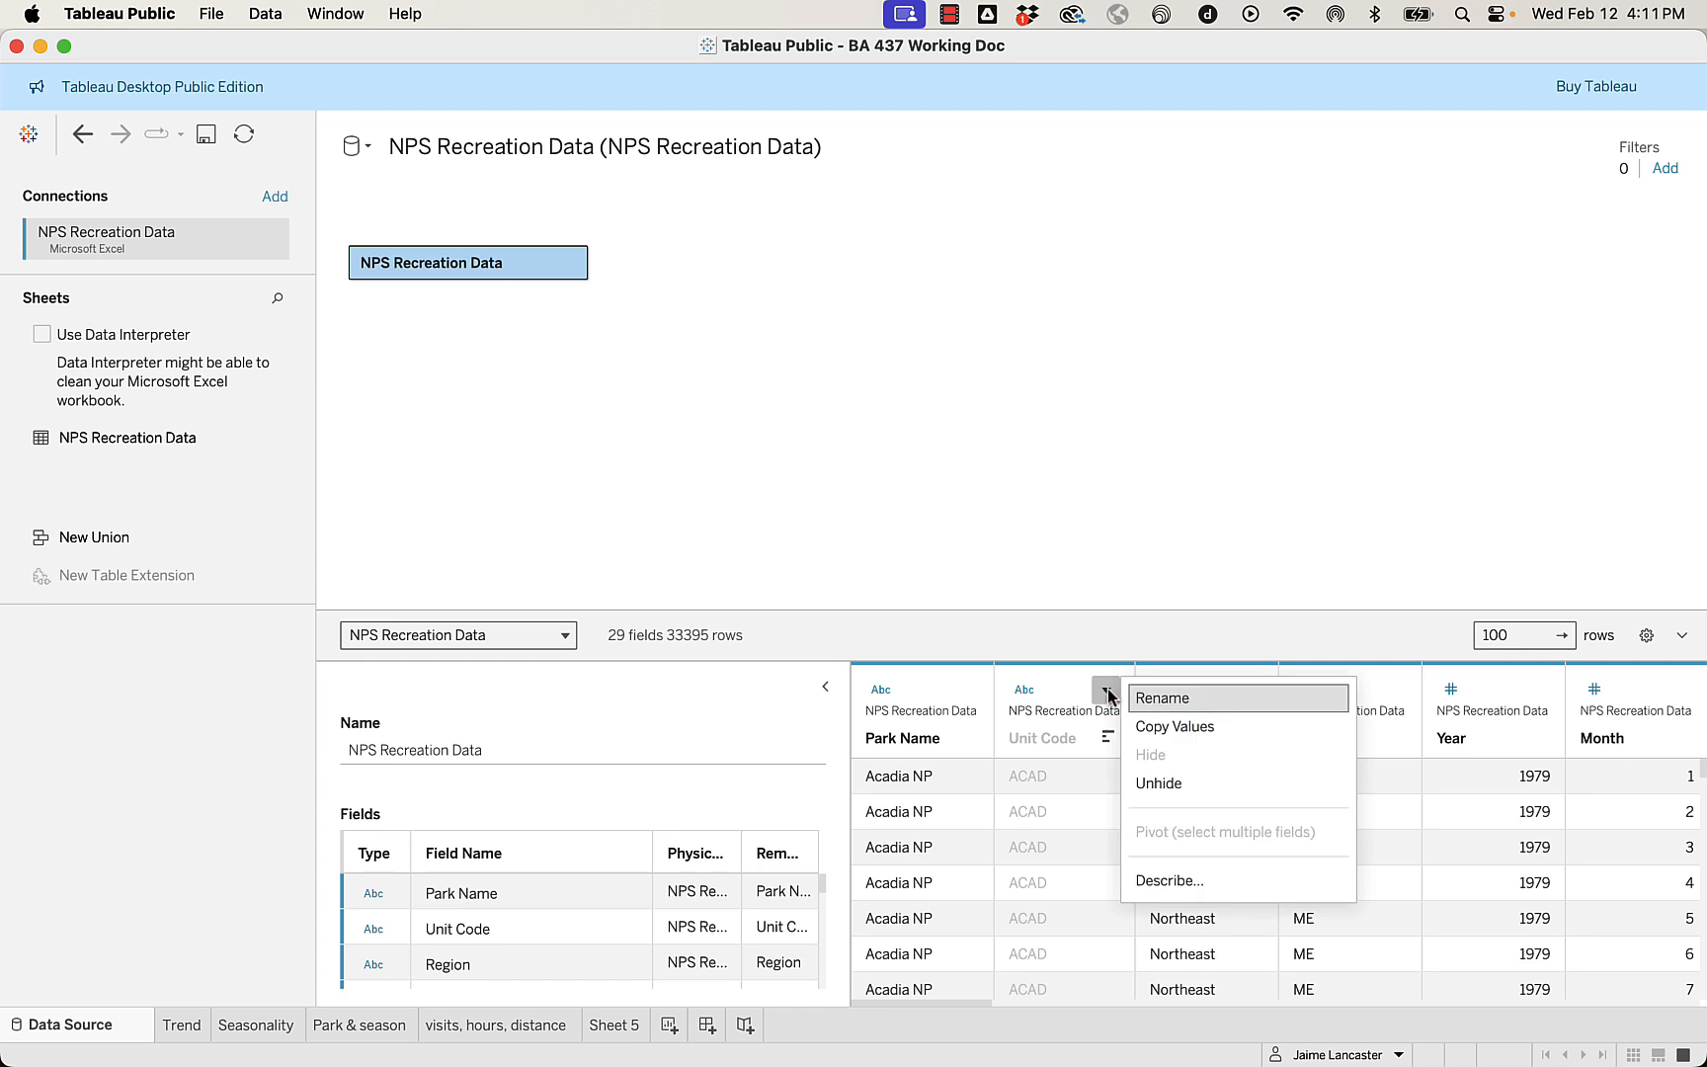
click(1190, 783)
click(1646, 636)
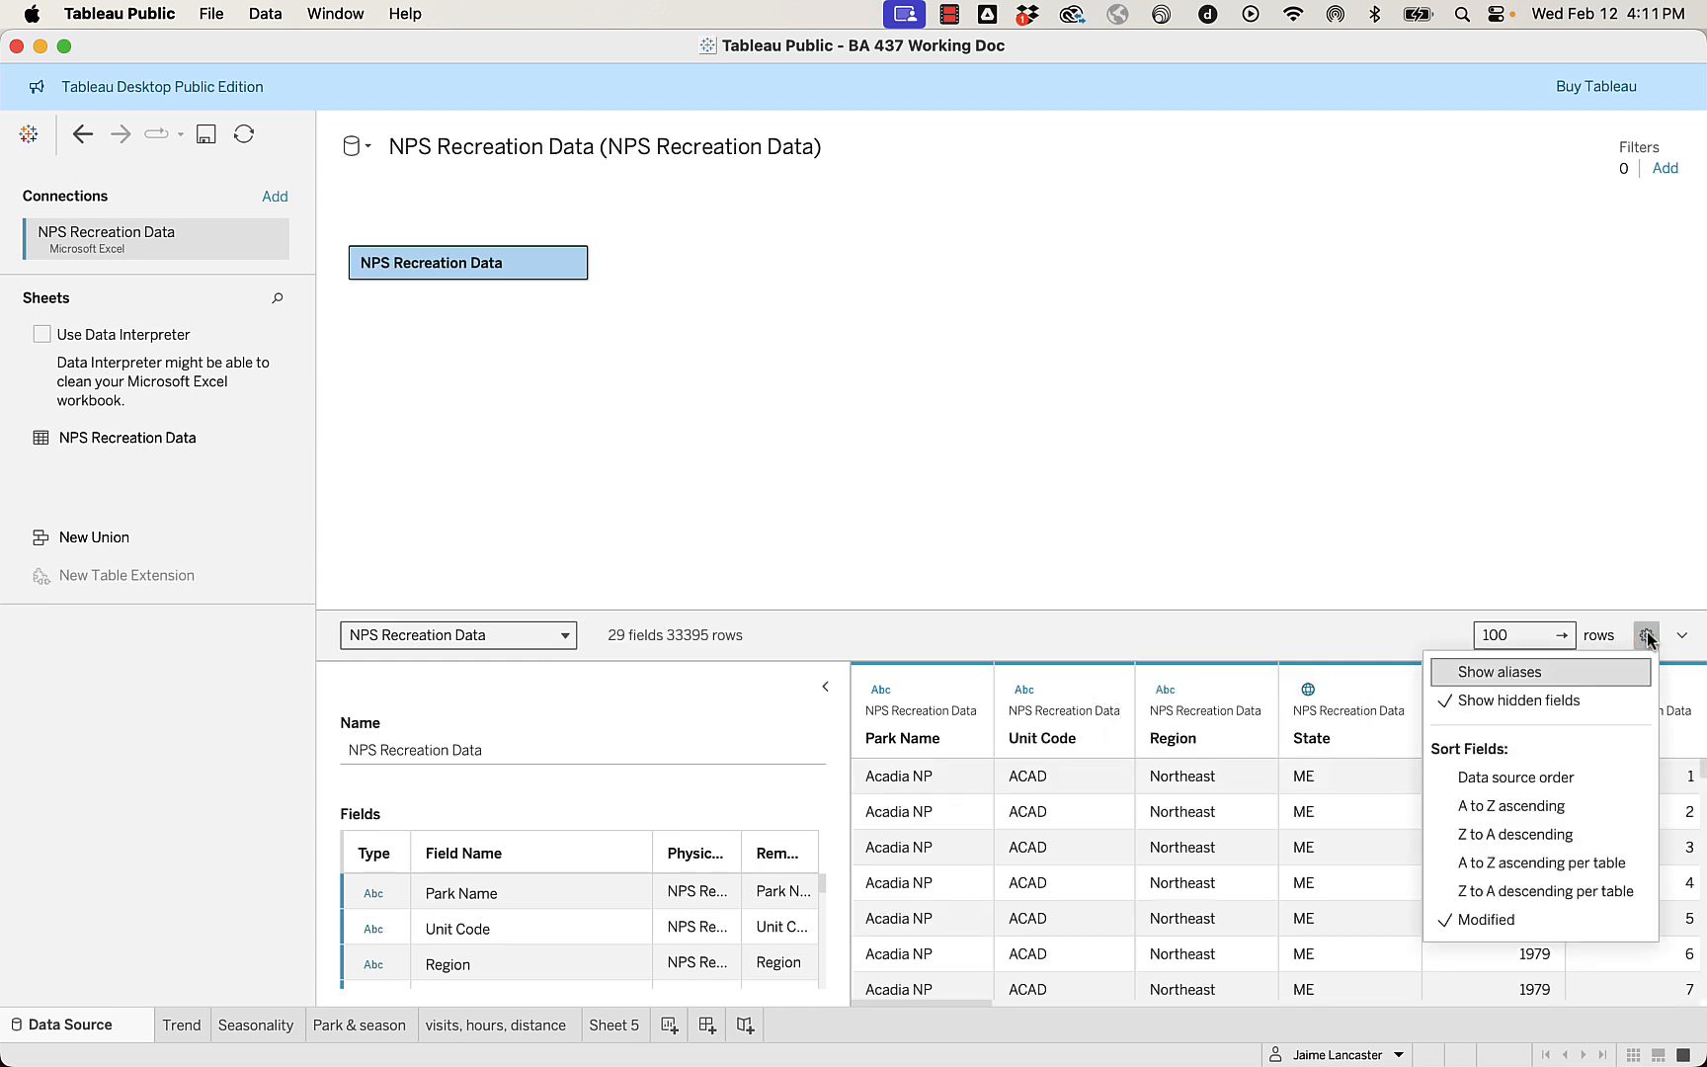
click(1553, 706)
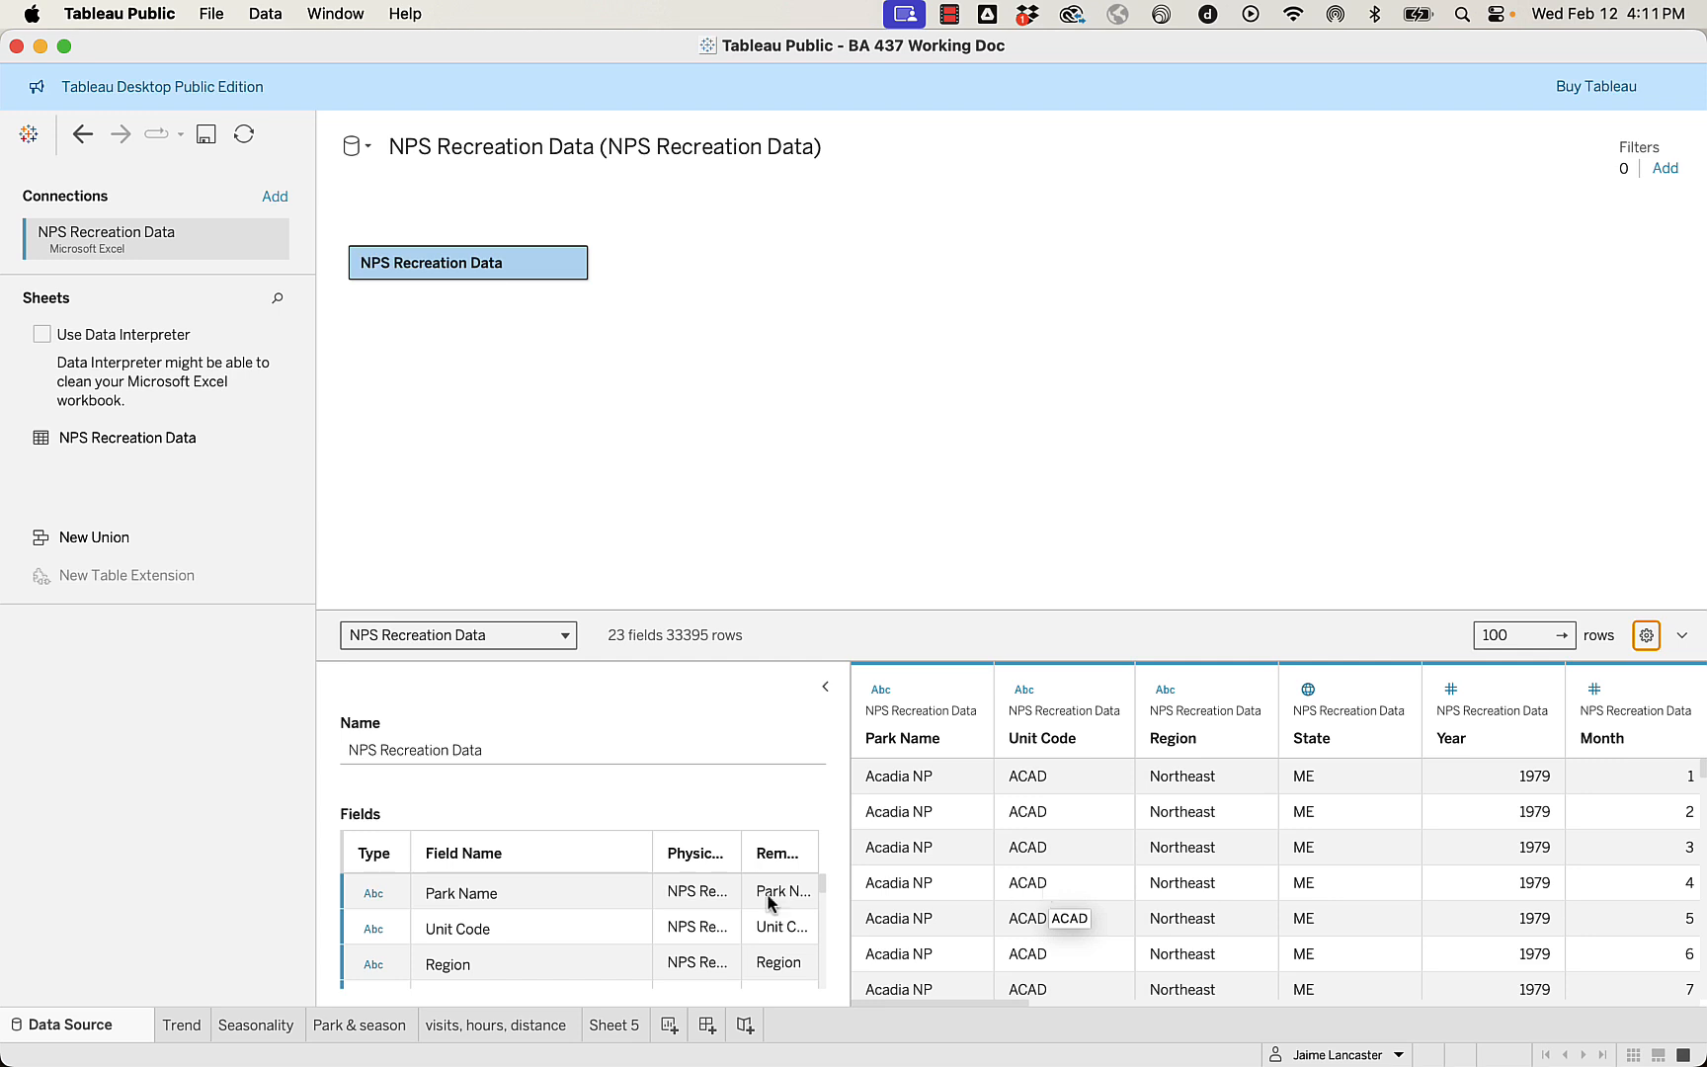
scroll(622, 889, down, 4)
scroll(622, 889, up, 3)
scroll(623, 889, up, 1)
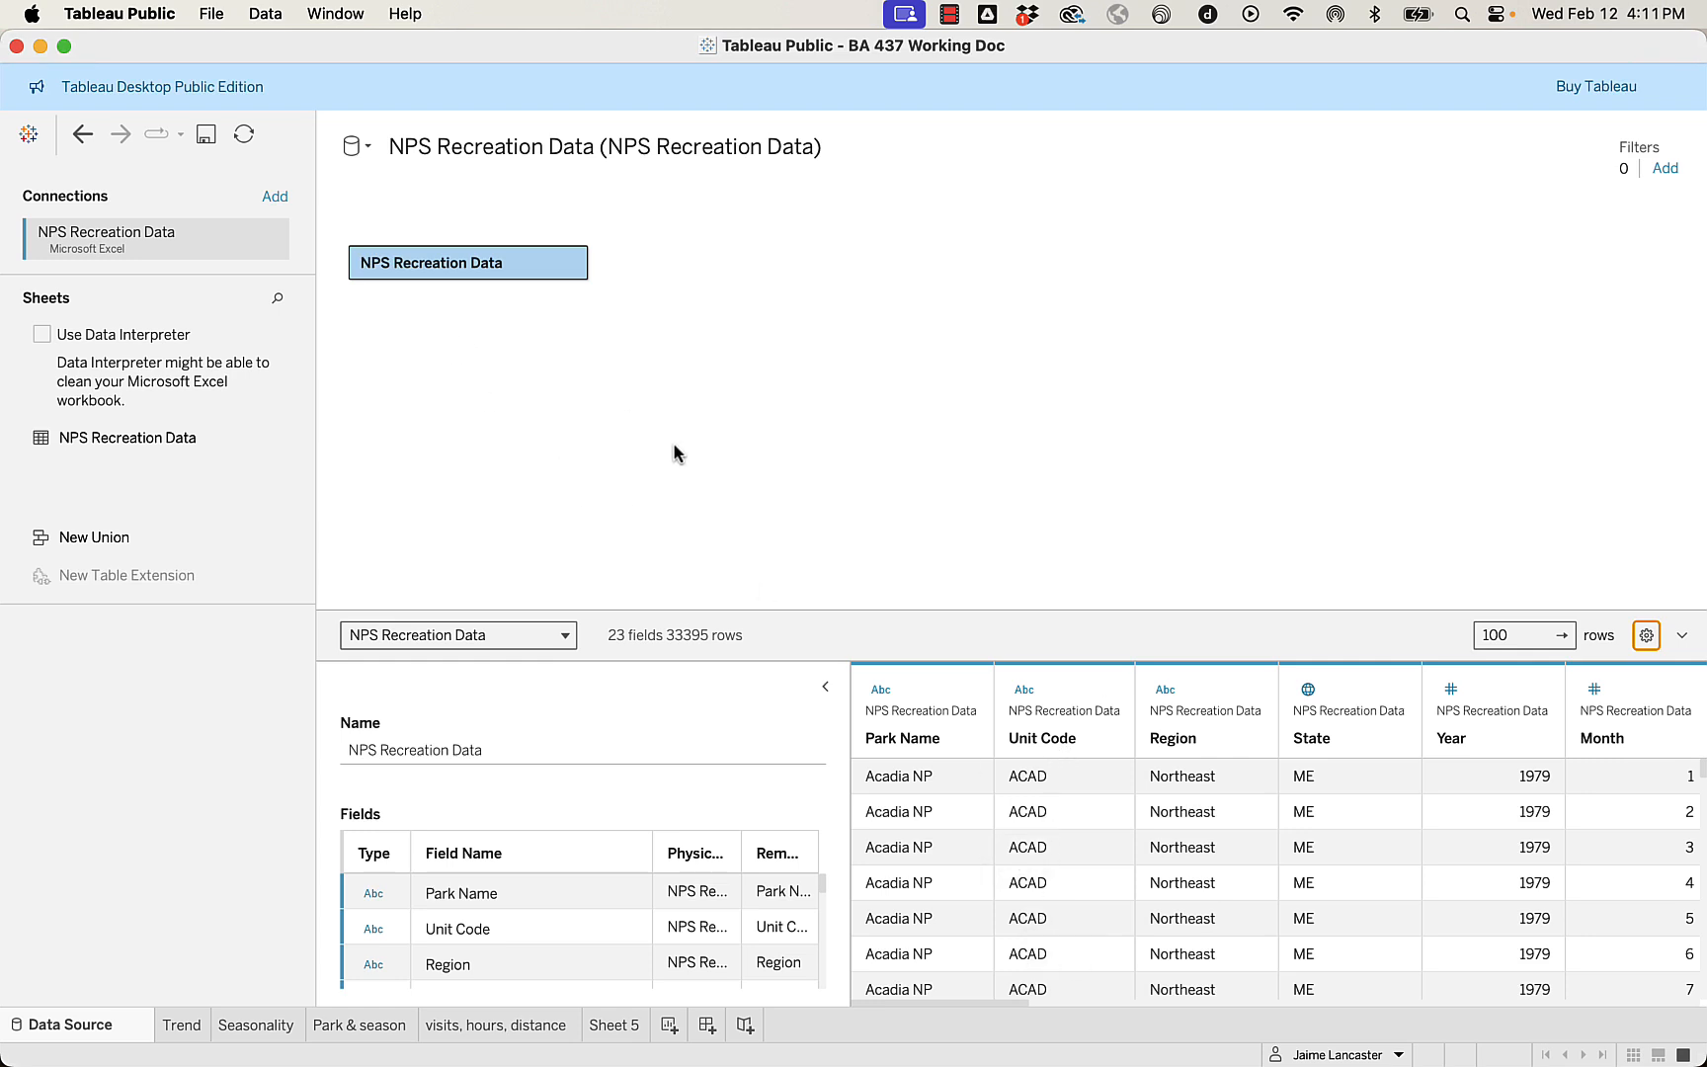
Switch to Chrome and open the National Park Services - Land Resources Division website linked in the Week 4 document.
mouse_move(472, 1057)
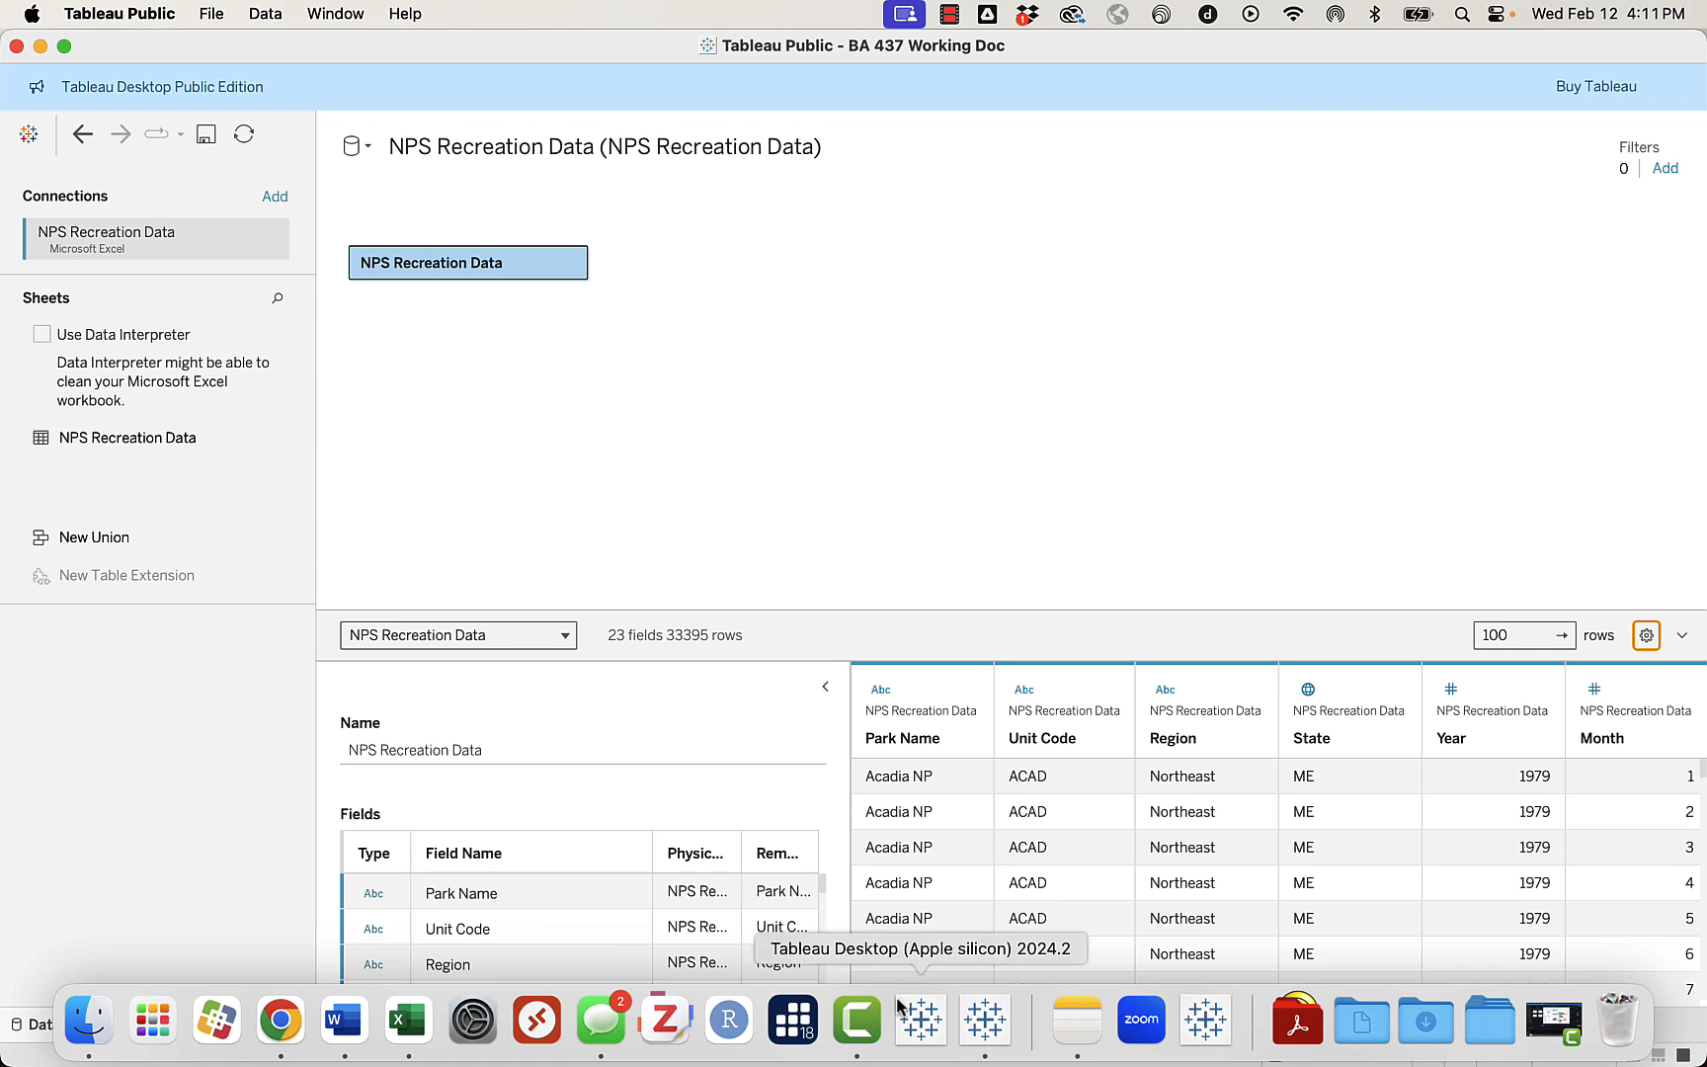
click(280, 1019)
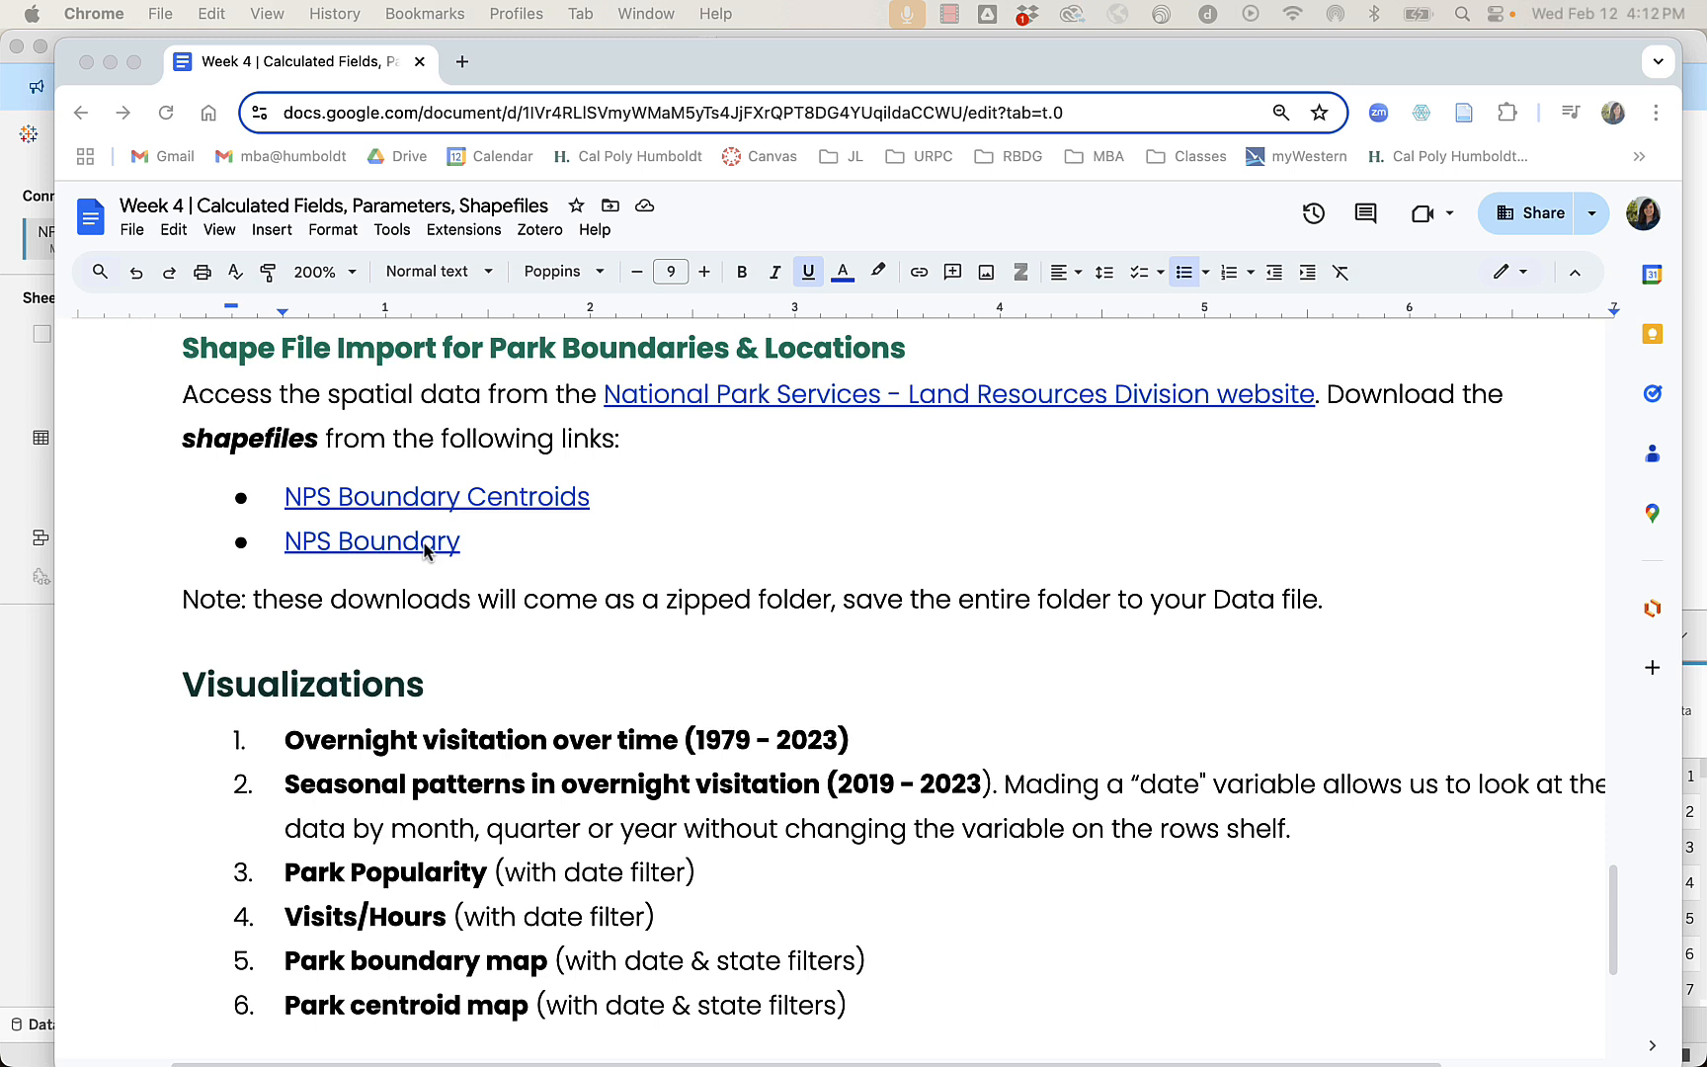
click(912, 400)
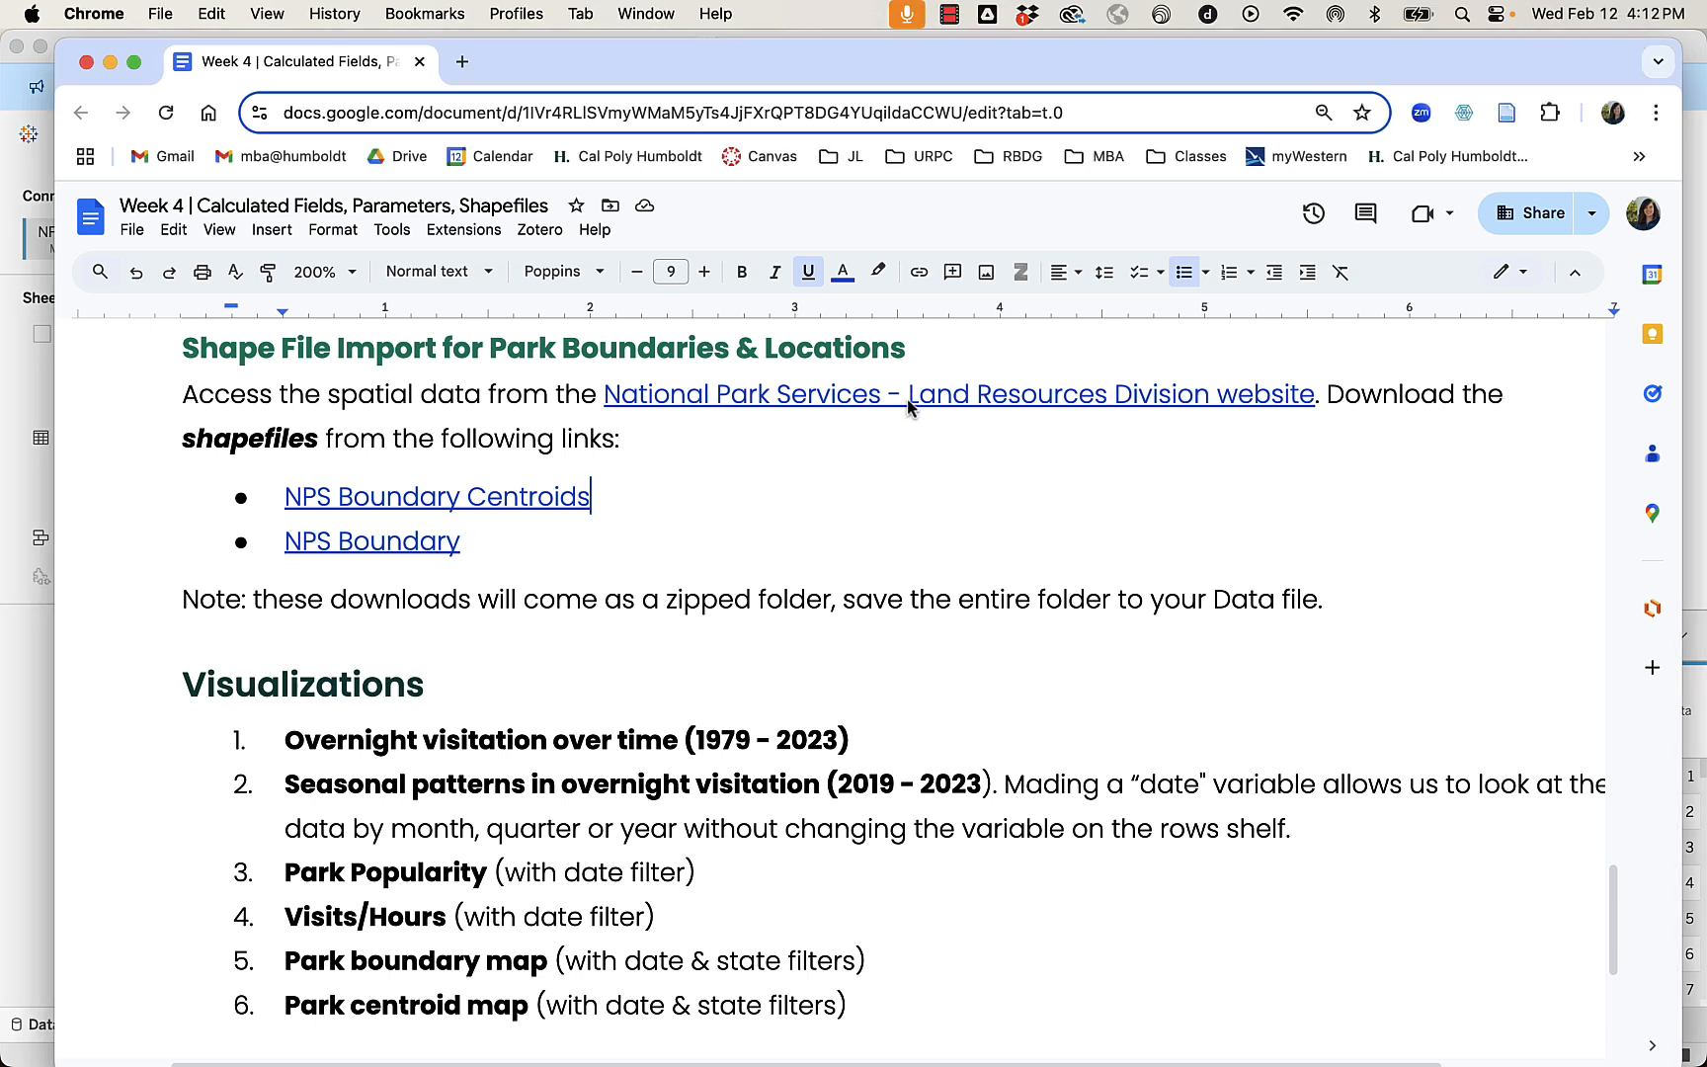
click(763, 436)
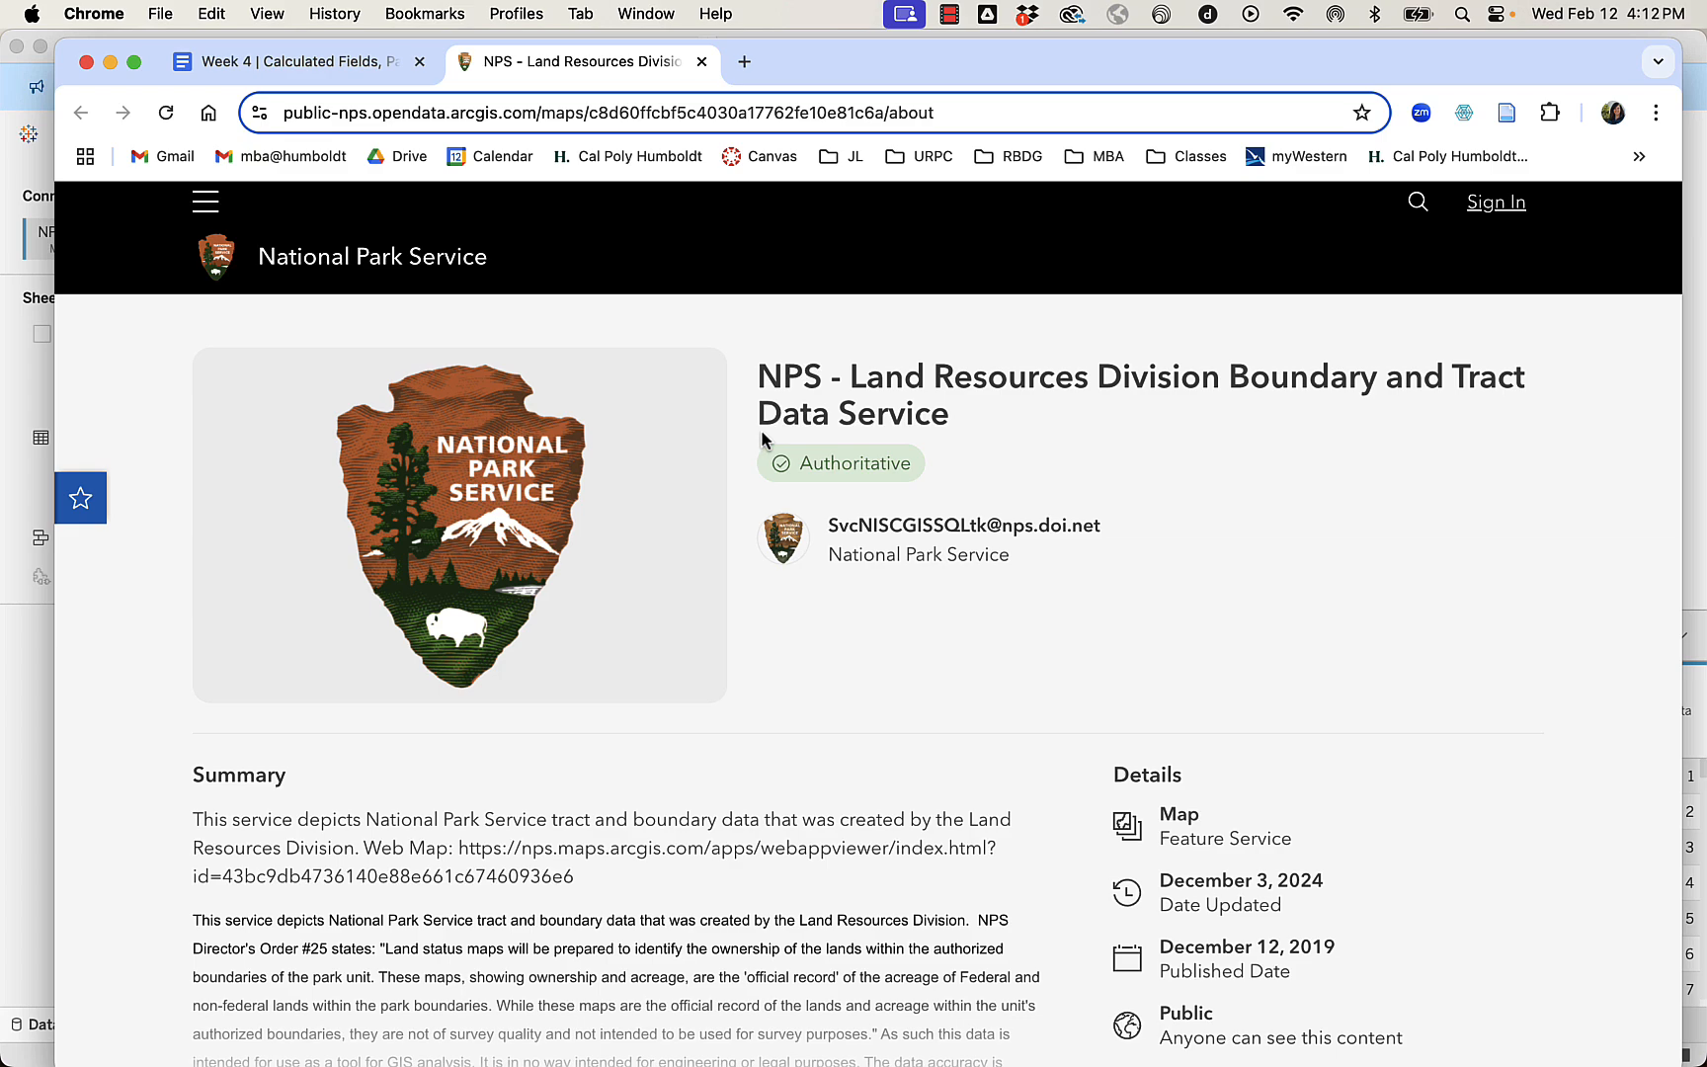
Open the nps boundary centroids map from the suggested maps and expand the browser window to full screen.
scroll(828, 573, down, 5)
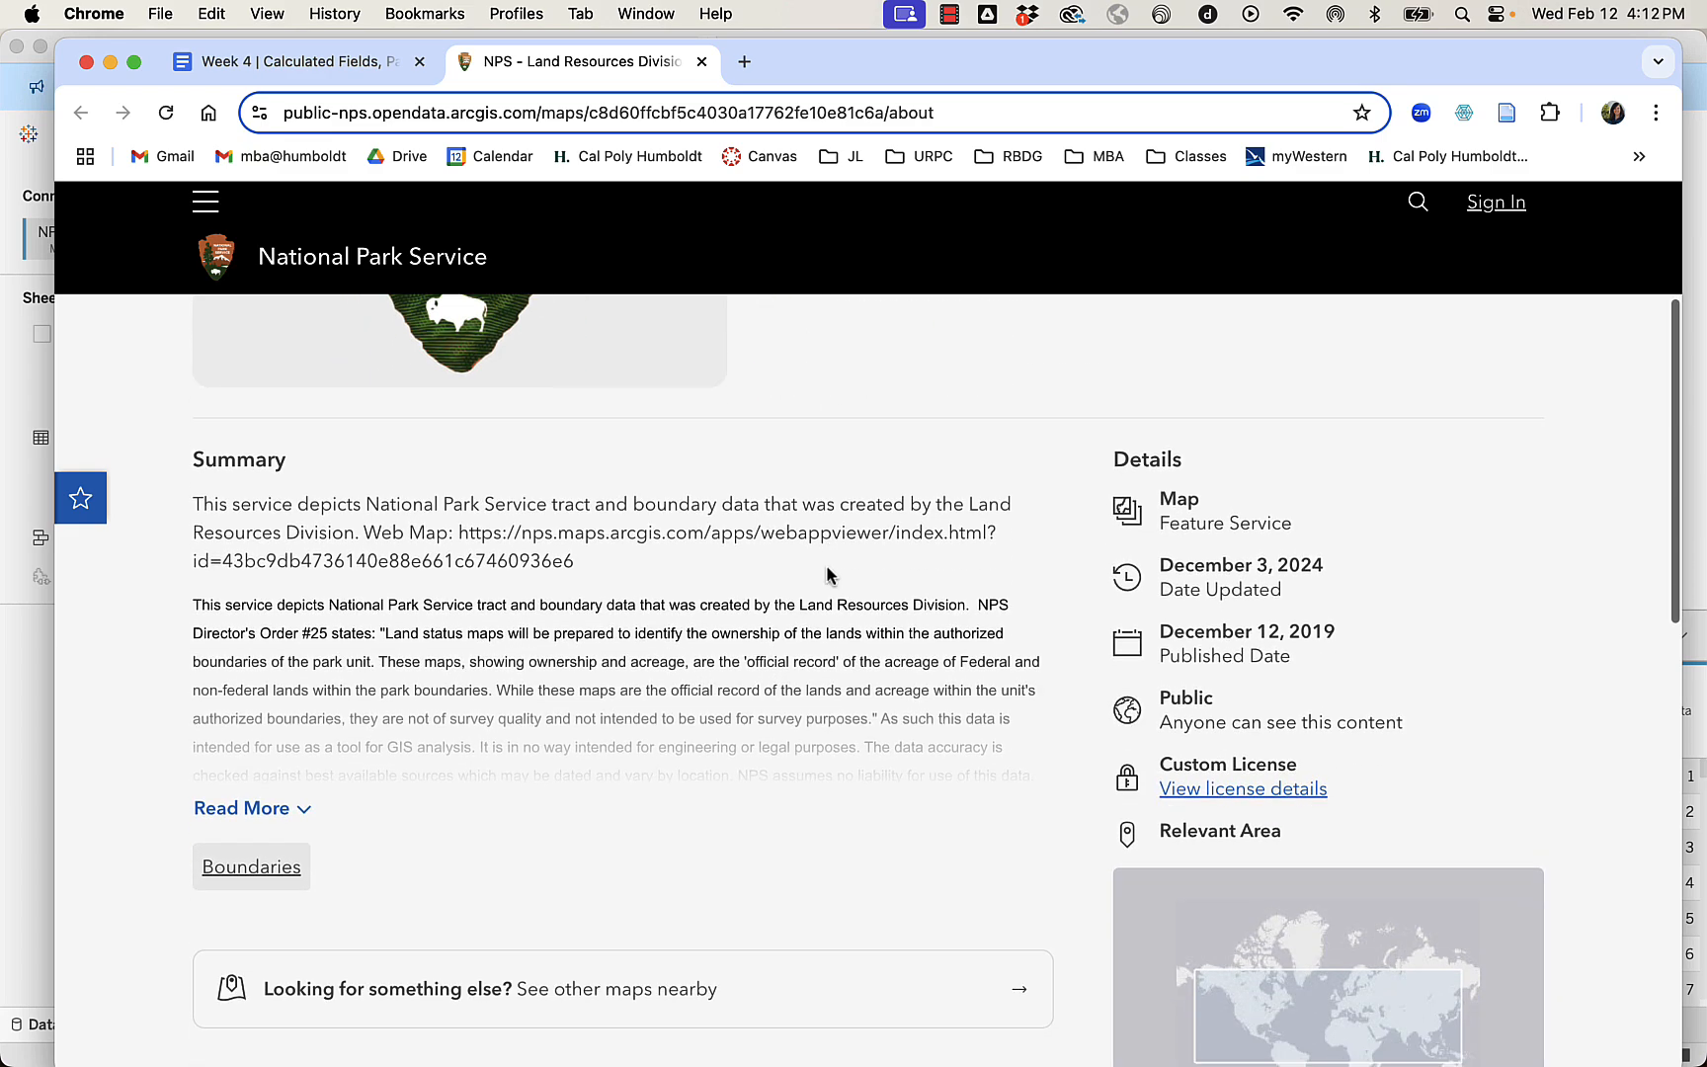
scroll(828, 573, down, 8)
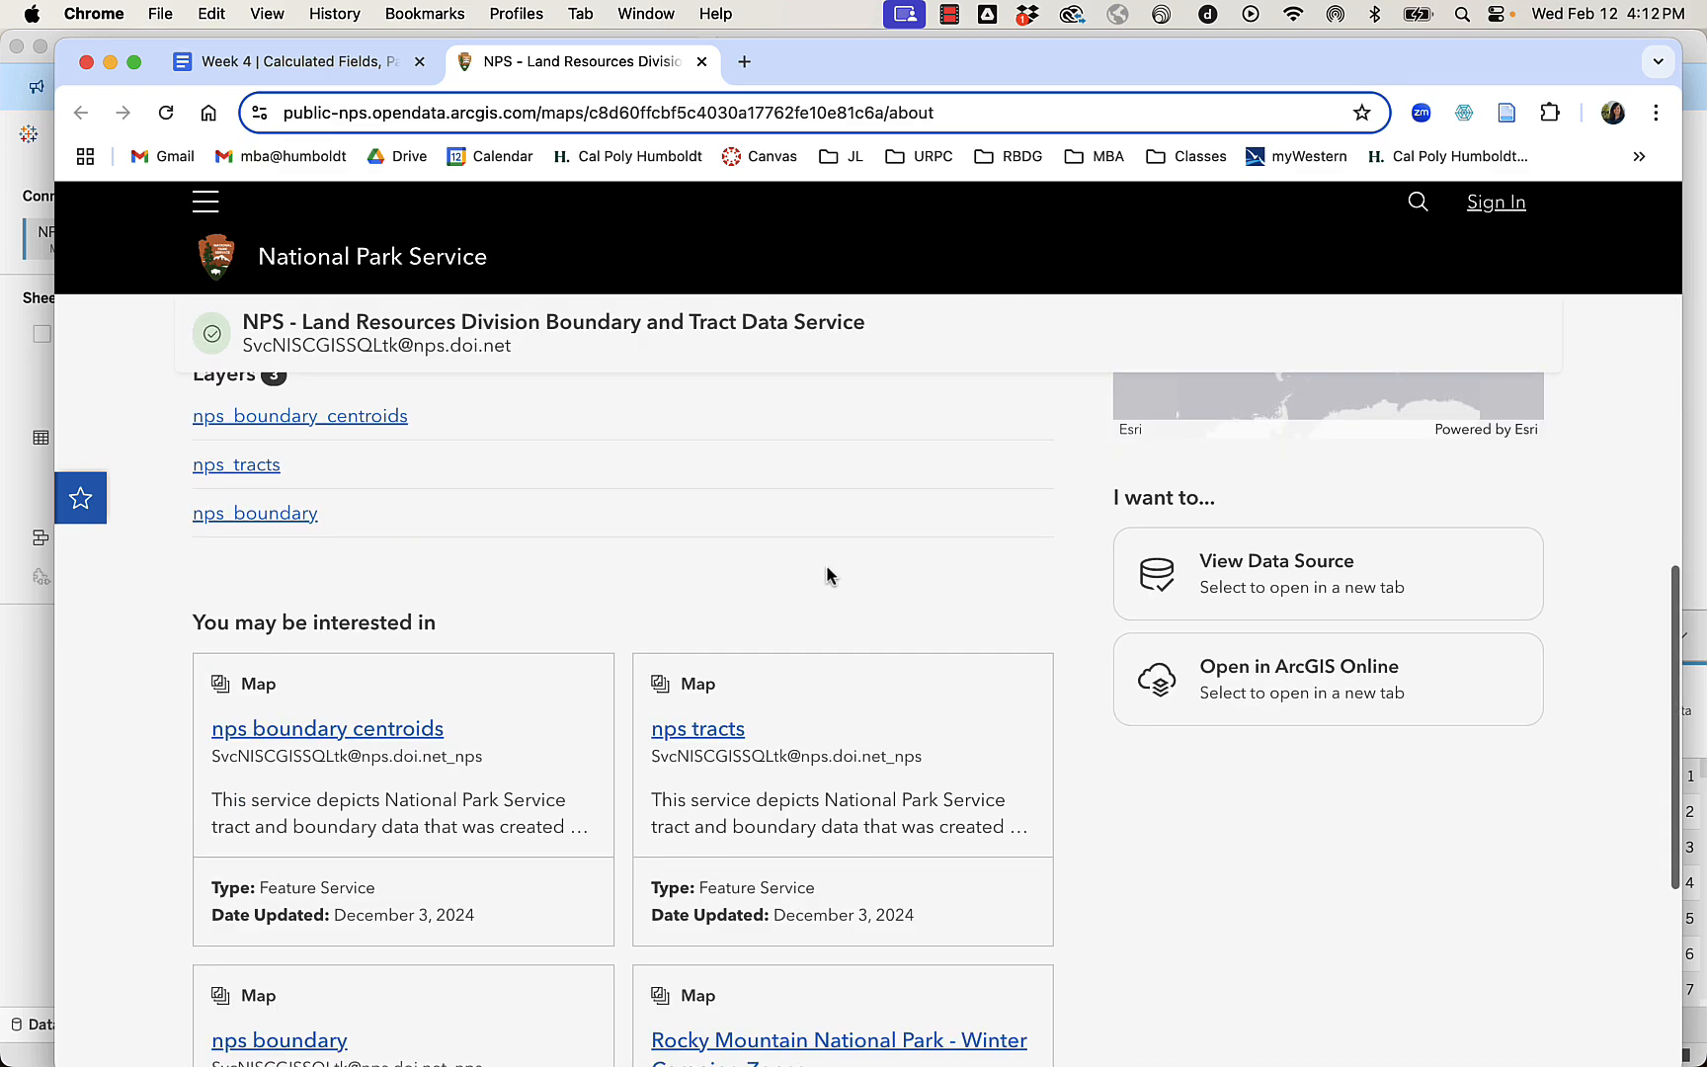
scroll(828, 573, down, 4)
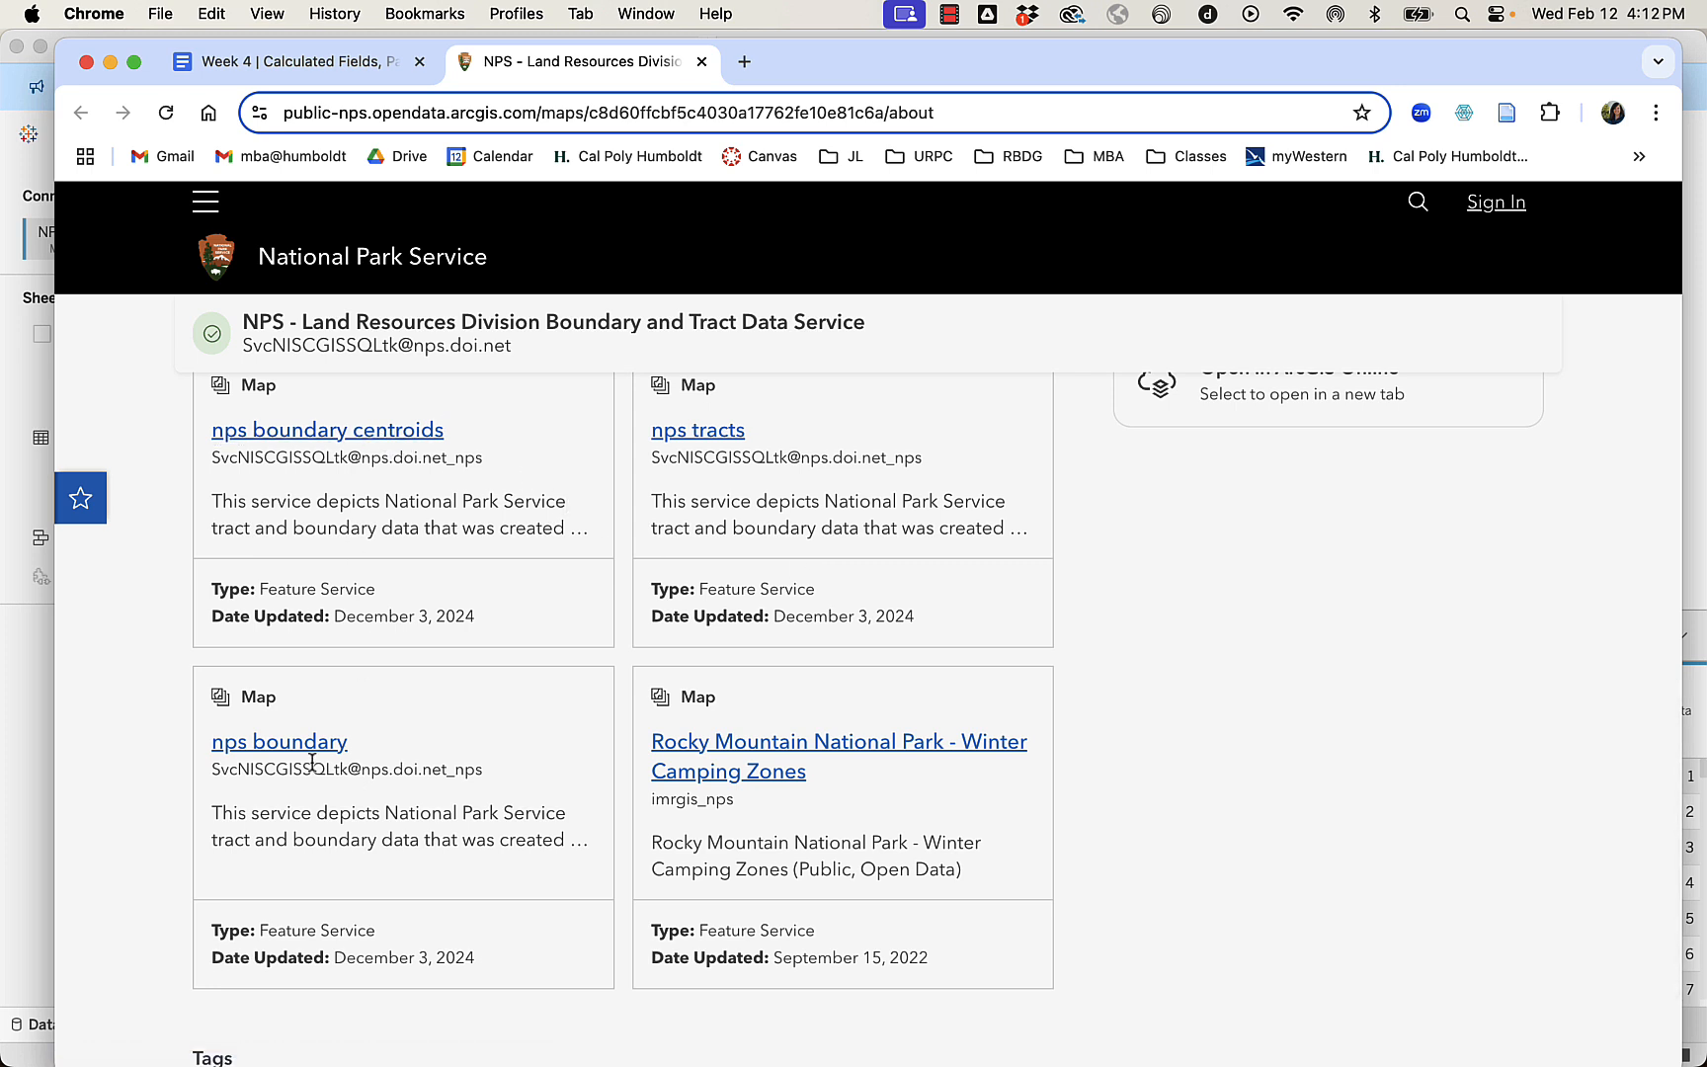
click(311, 435)
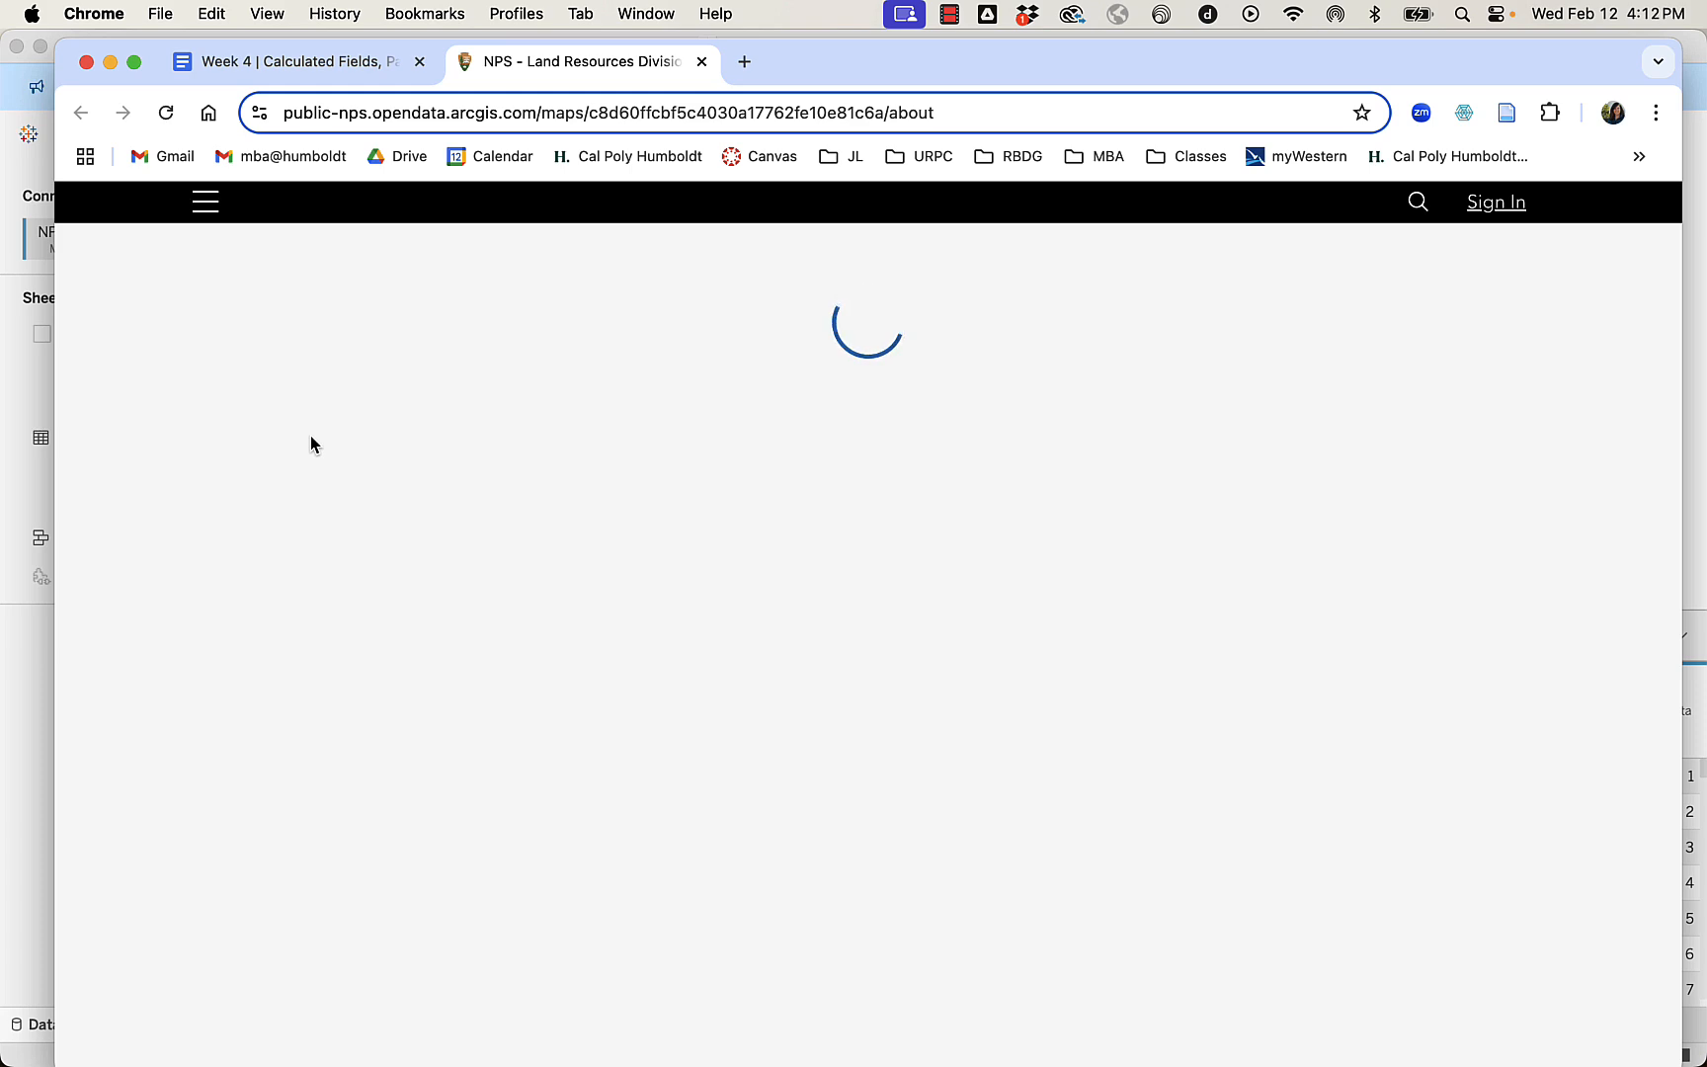
click(133, 61)
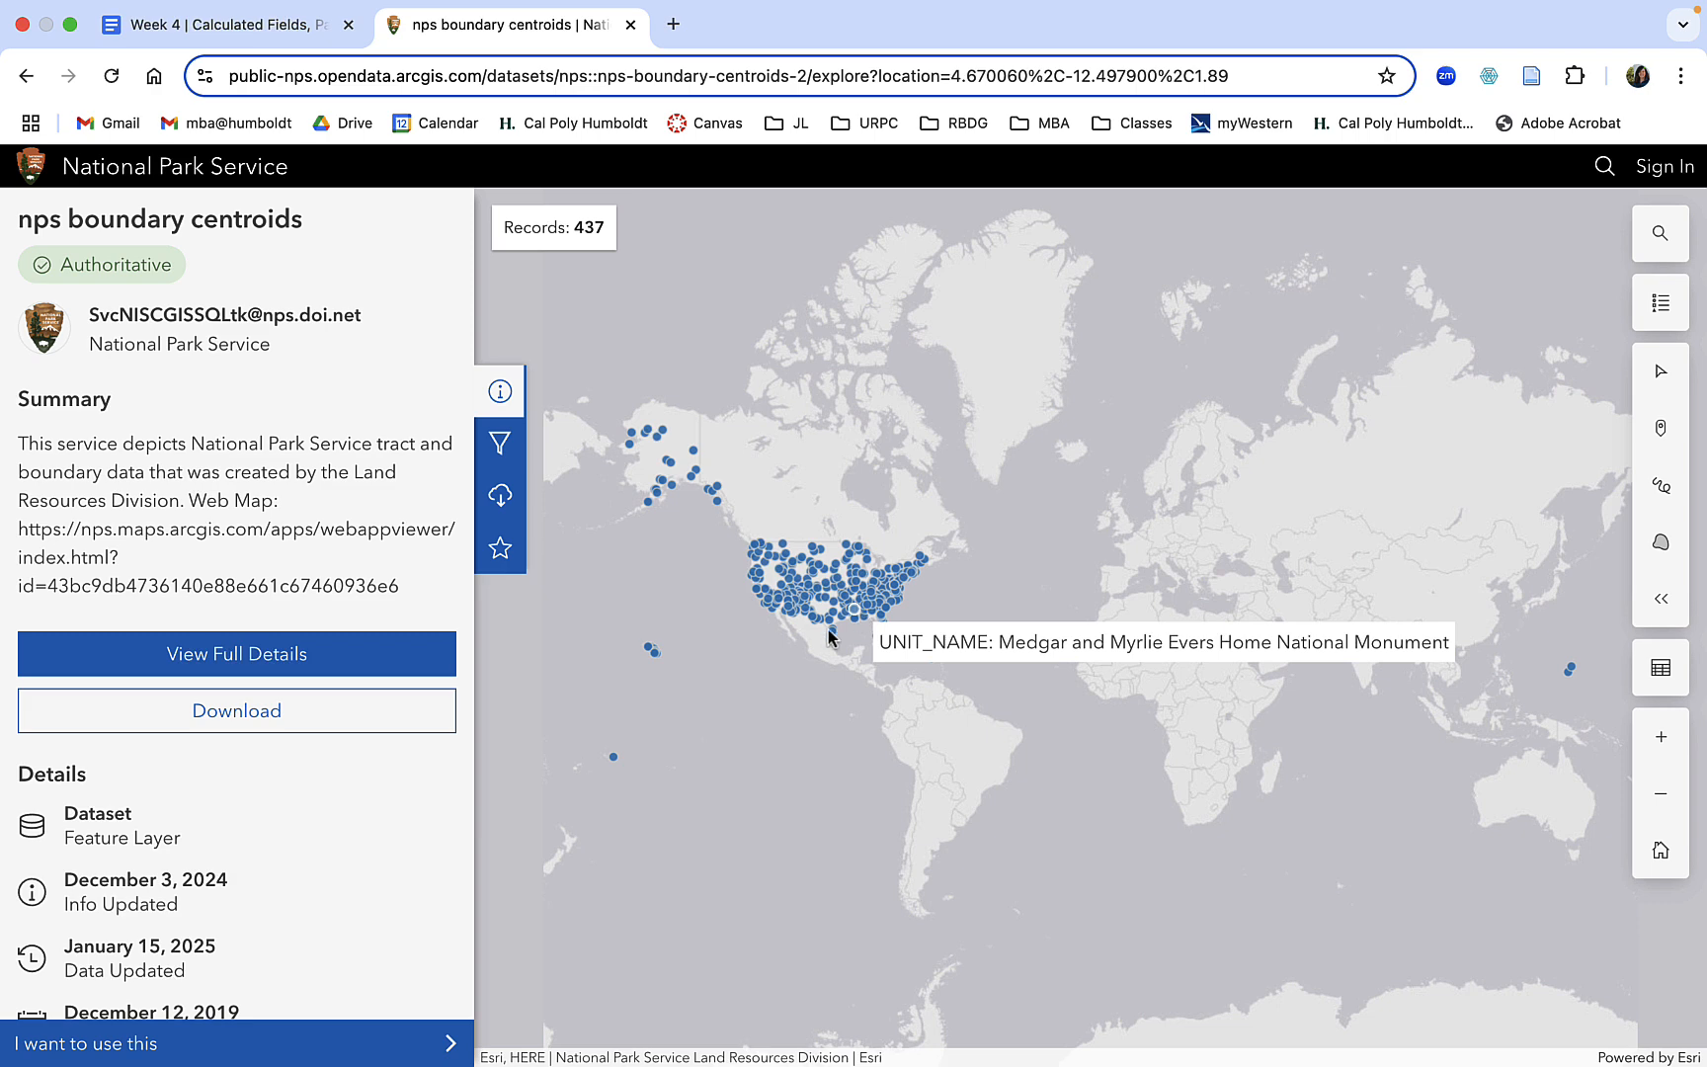
Download the centroids dataset as a Shapefile named NPS Centroid into the National Parks folder, replacing the existing file.
click(225, 728)
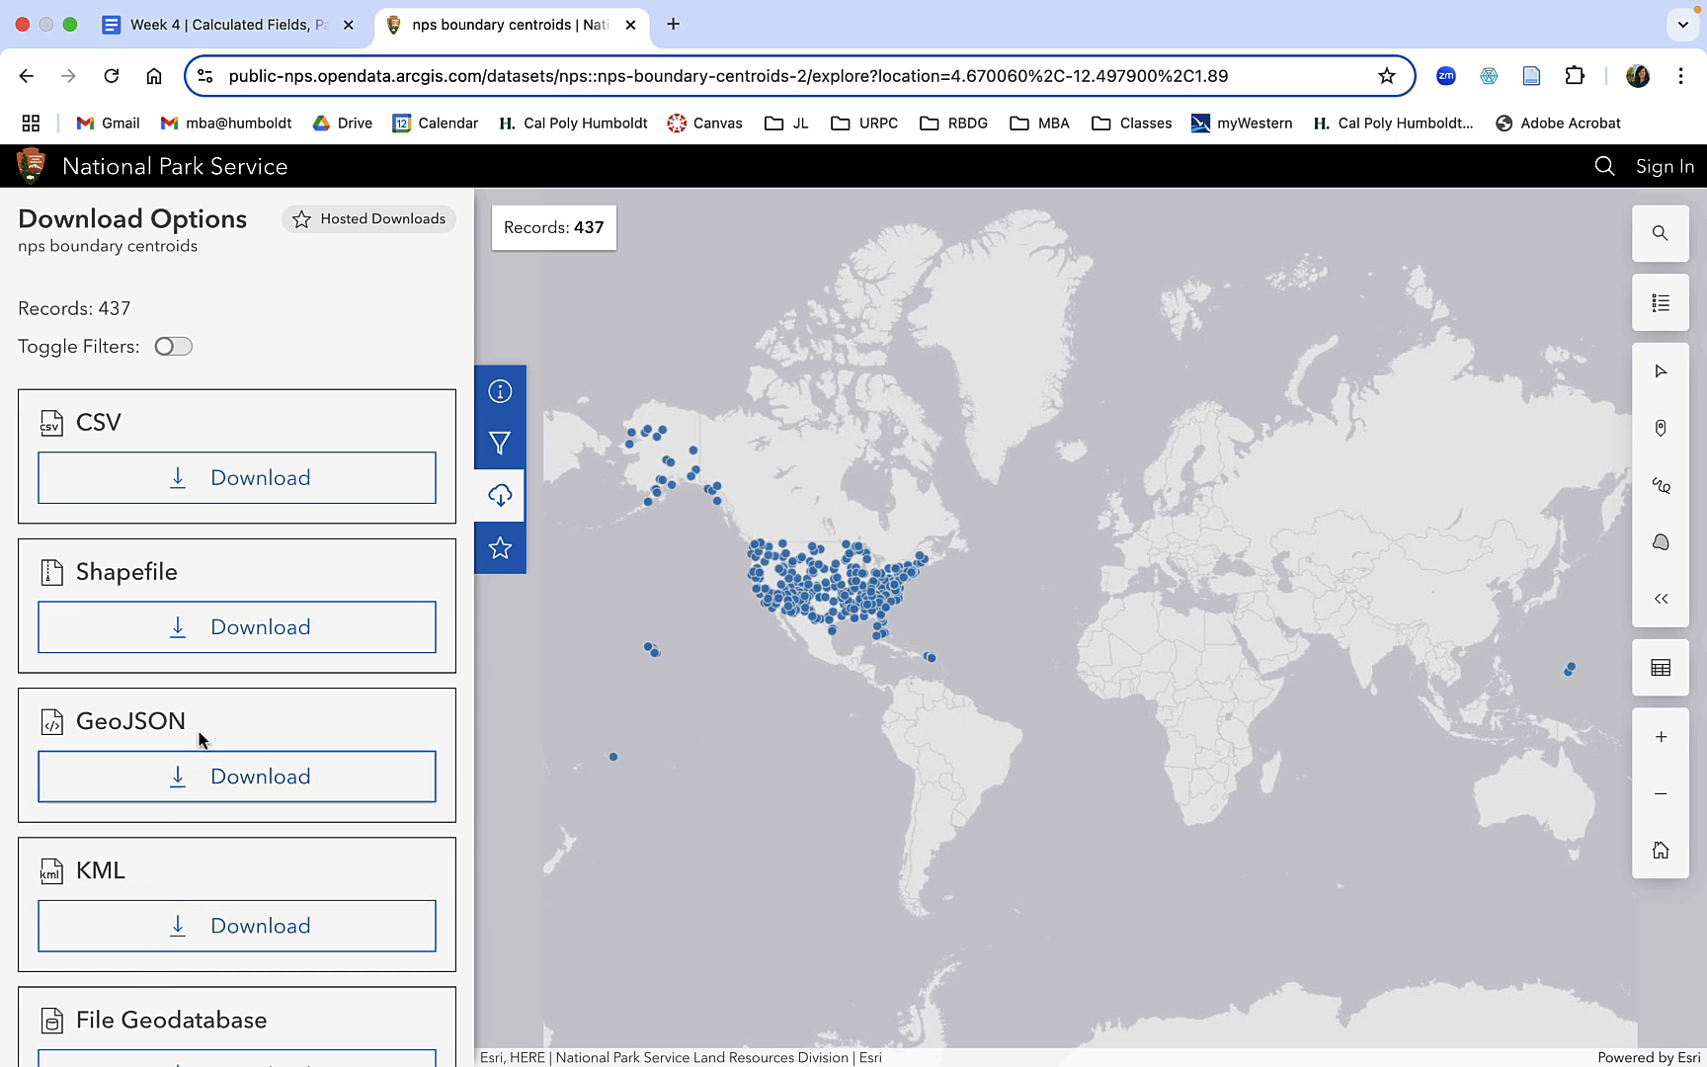
click(241, 641)
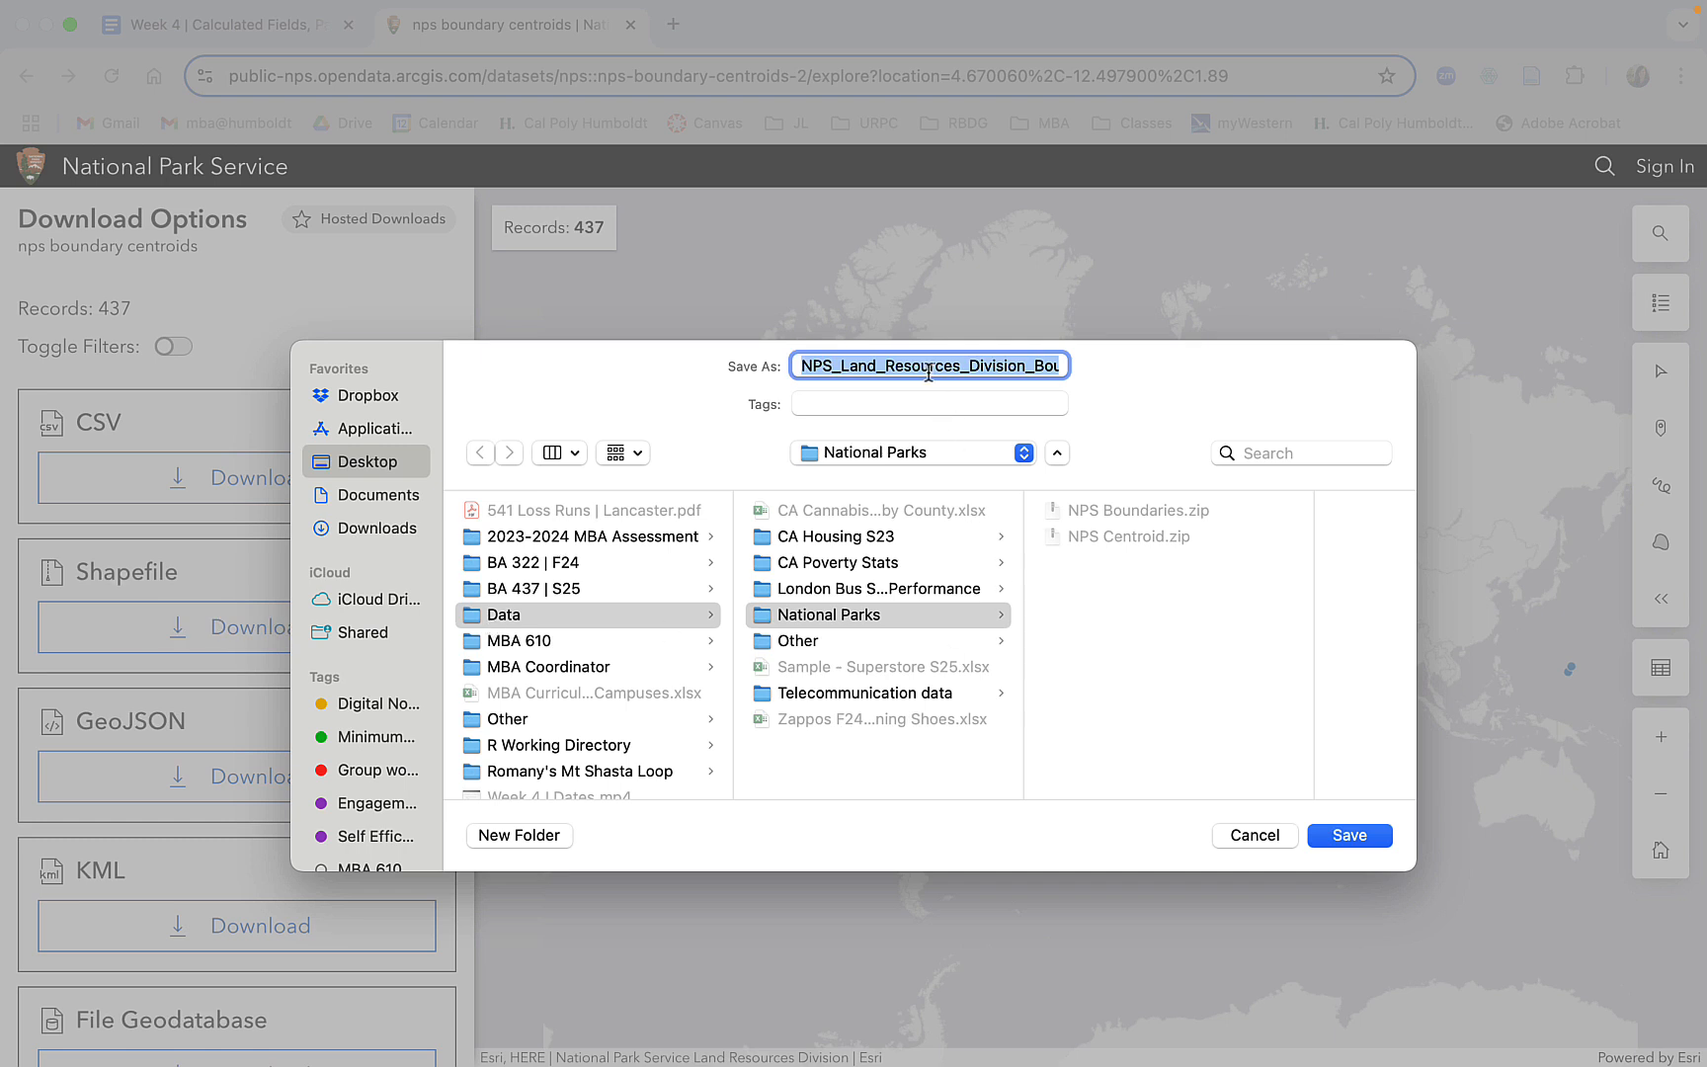
text(NPS C)
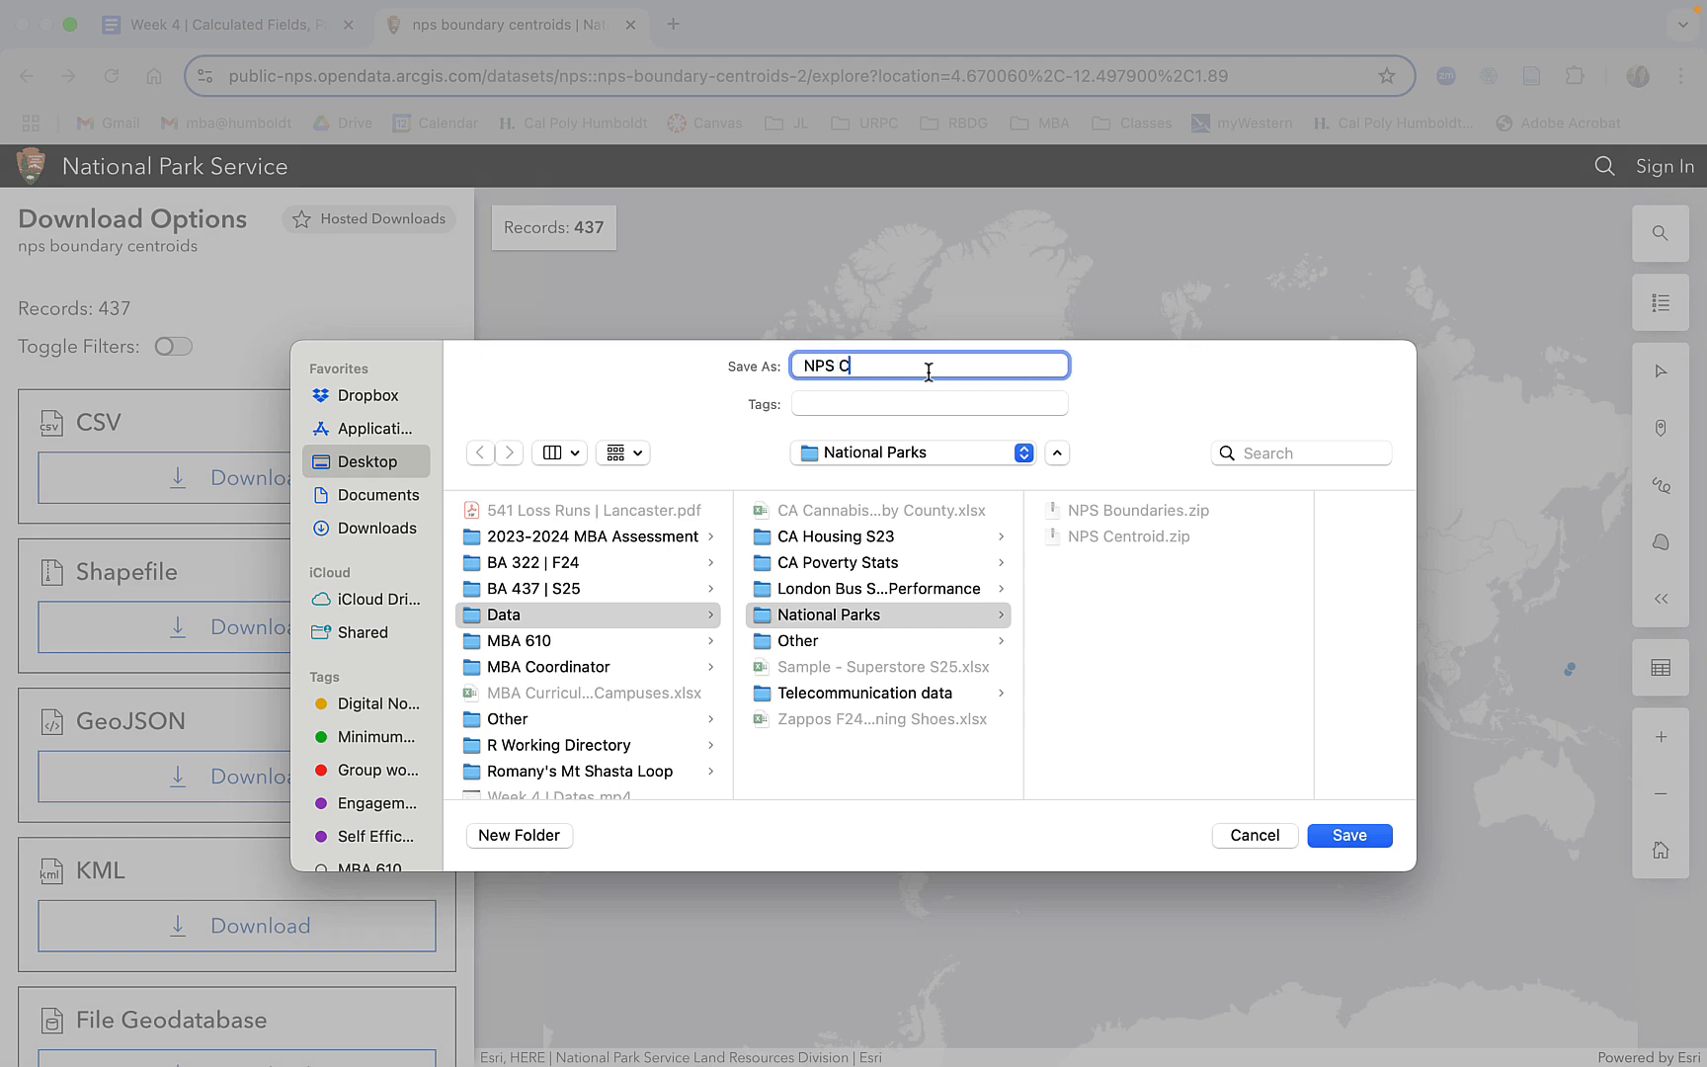
text(entroid)
click(1368, 835)
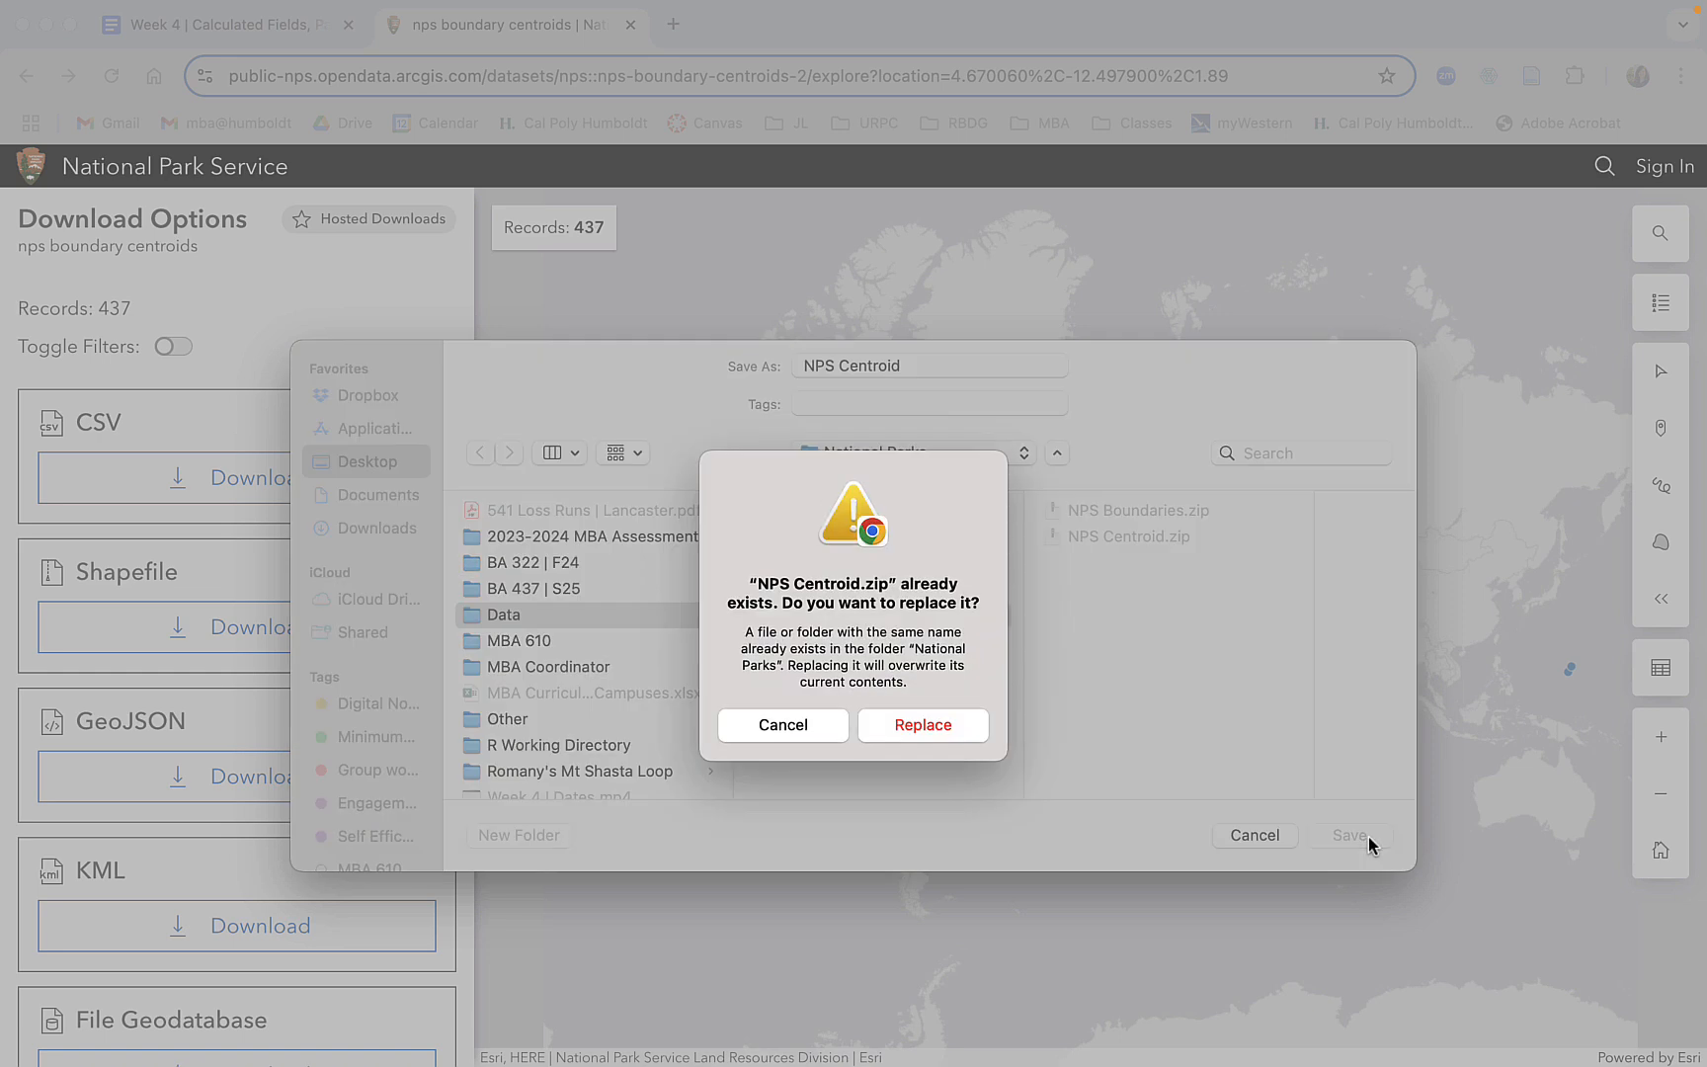
click(923, 726)
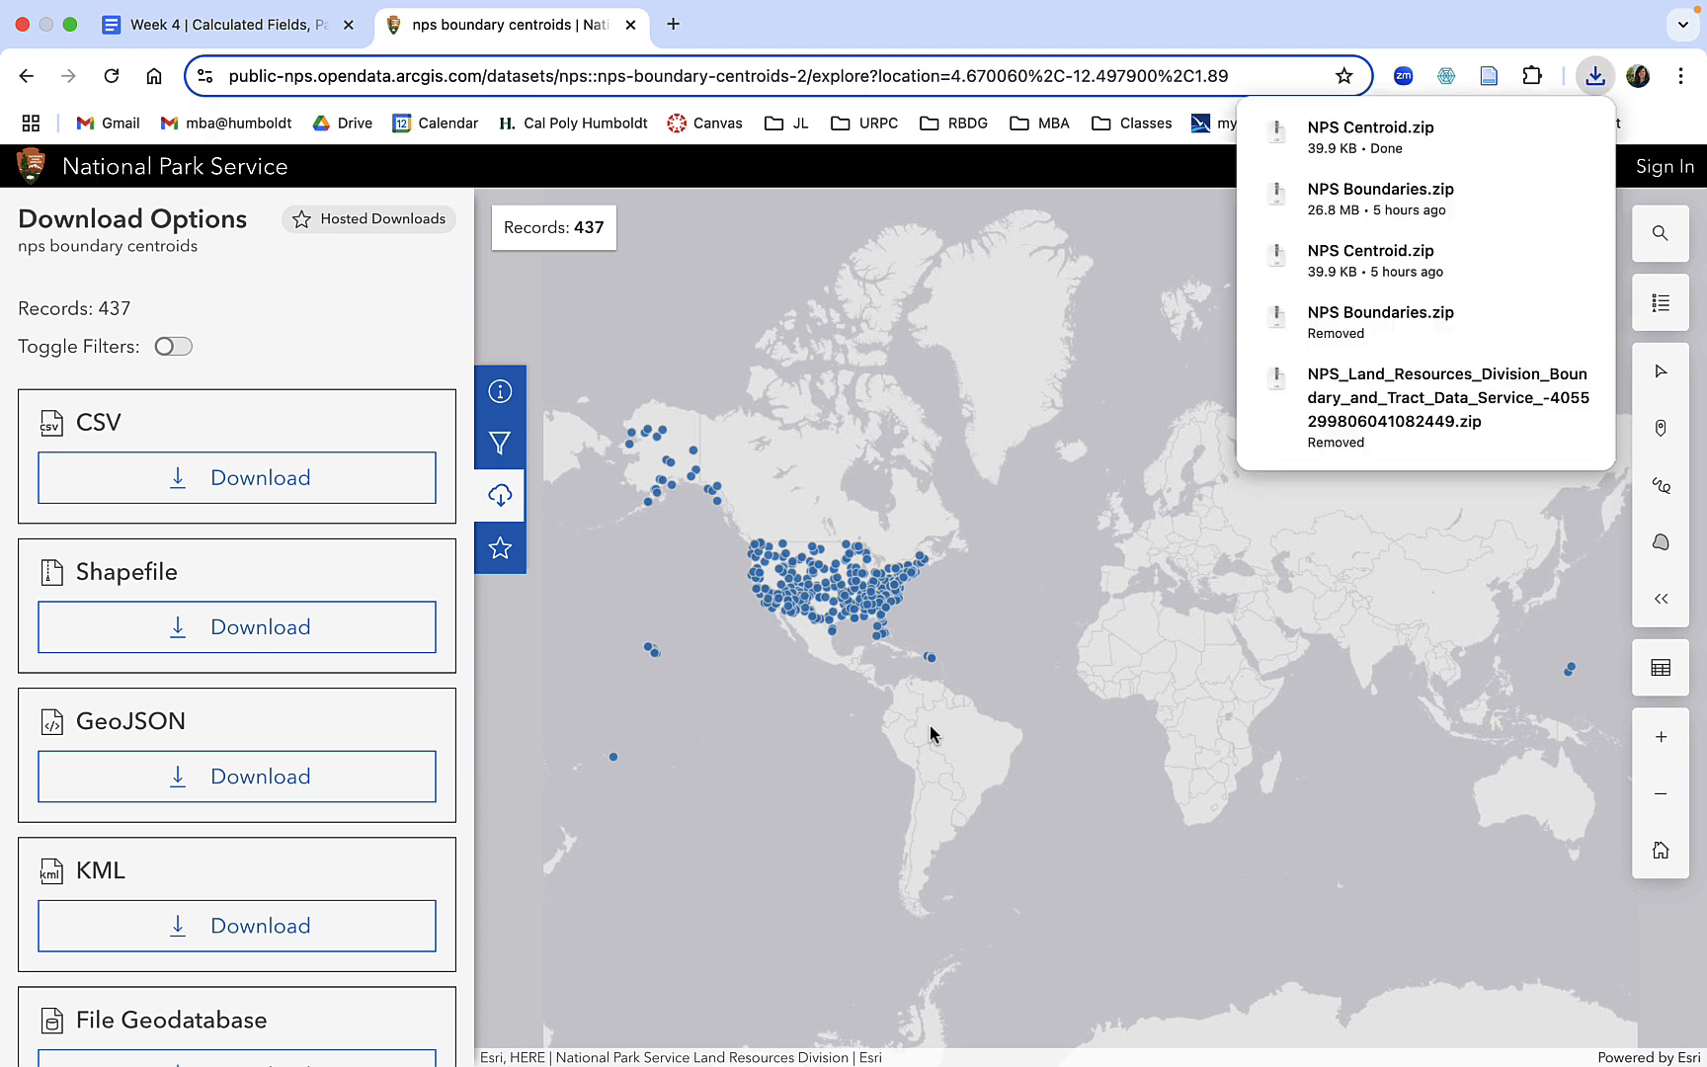
Return to the NPS Land Resources Division data service page and open the nps boundary map from the suggested maps.
click(1022, 552)
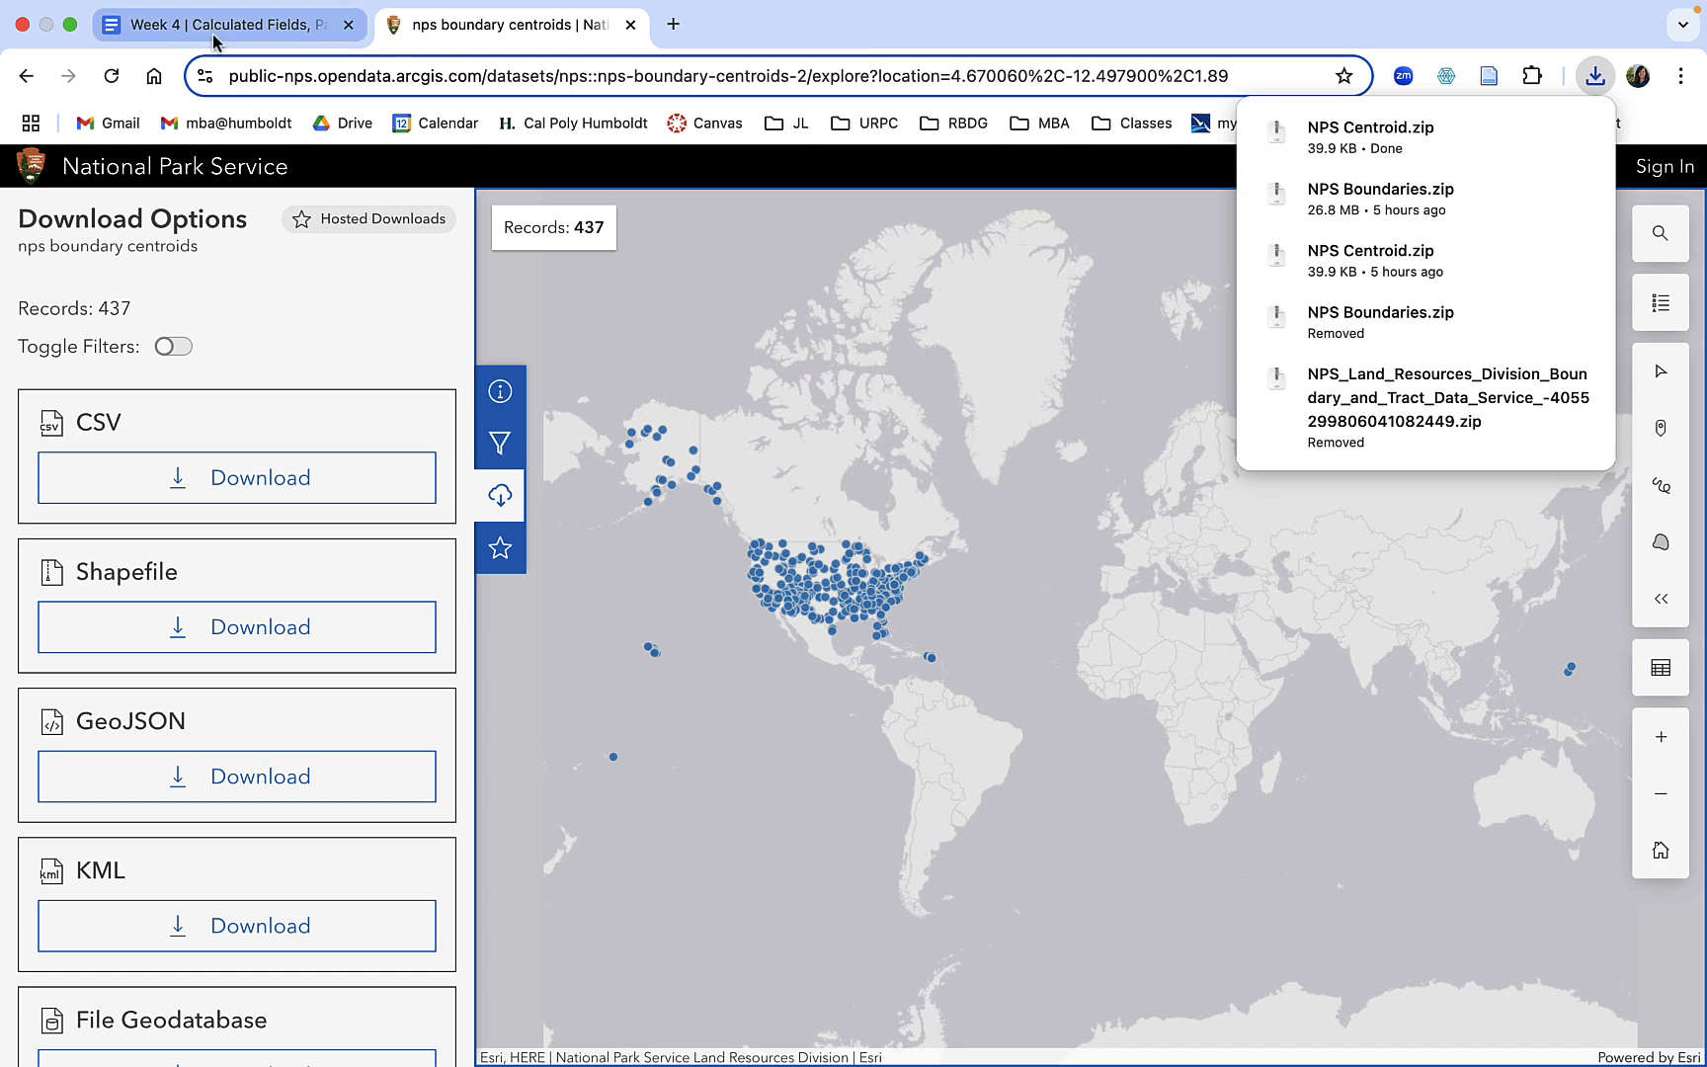
click(26, 77)
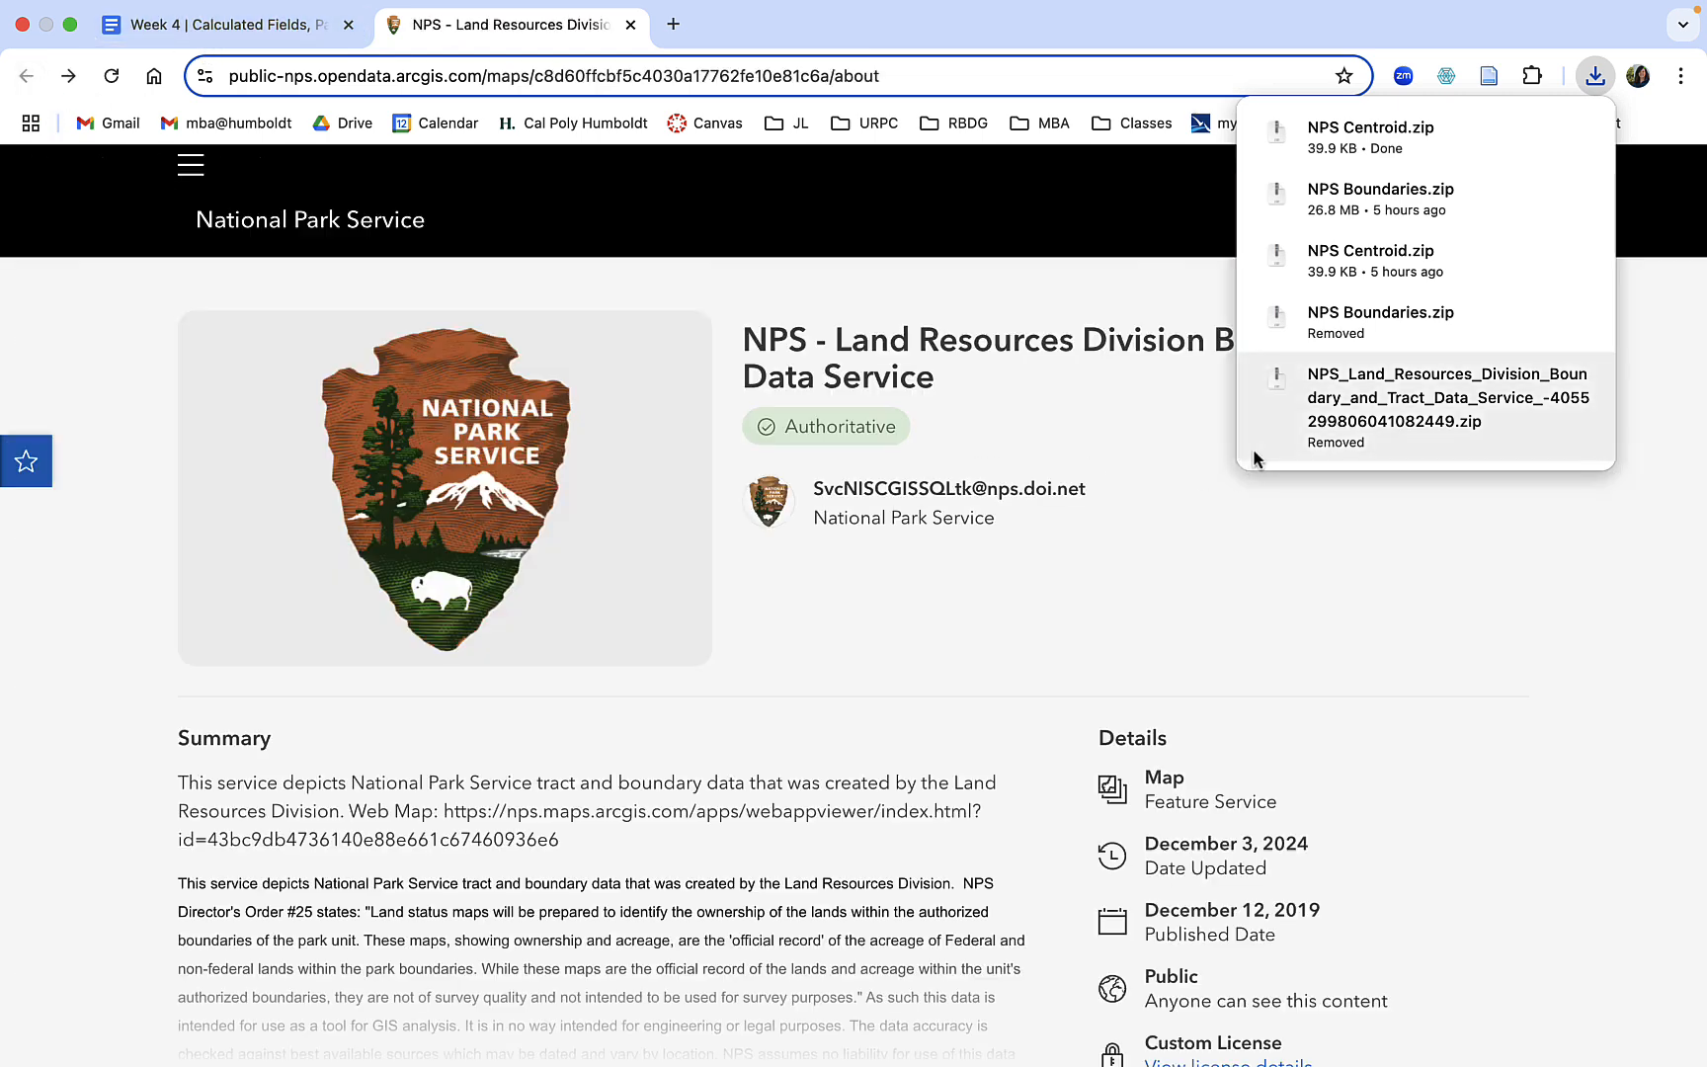
click(1322, 128)
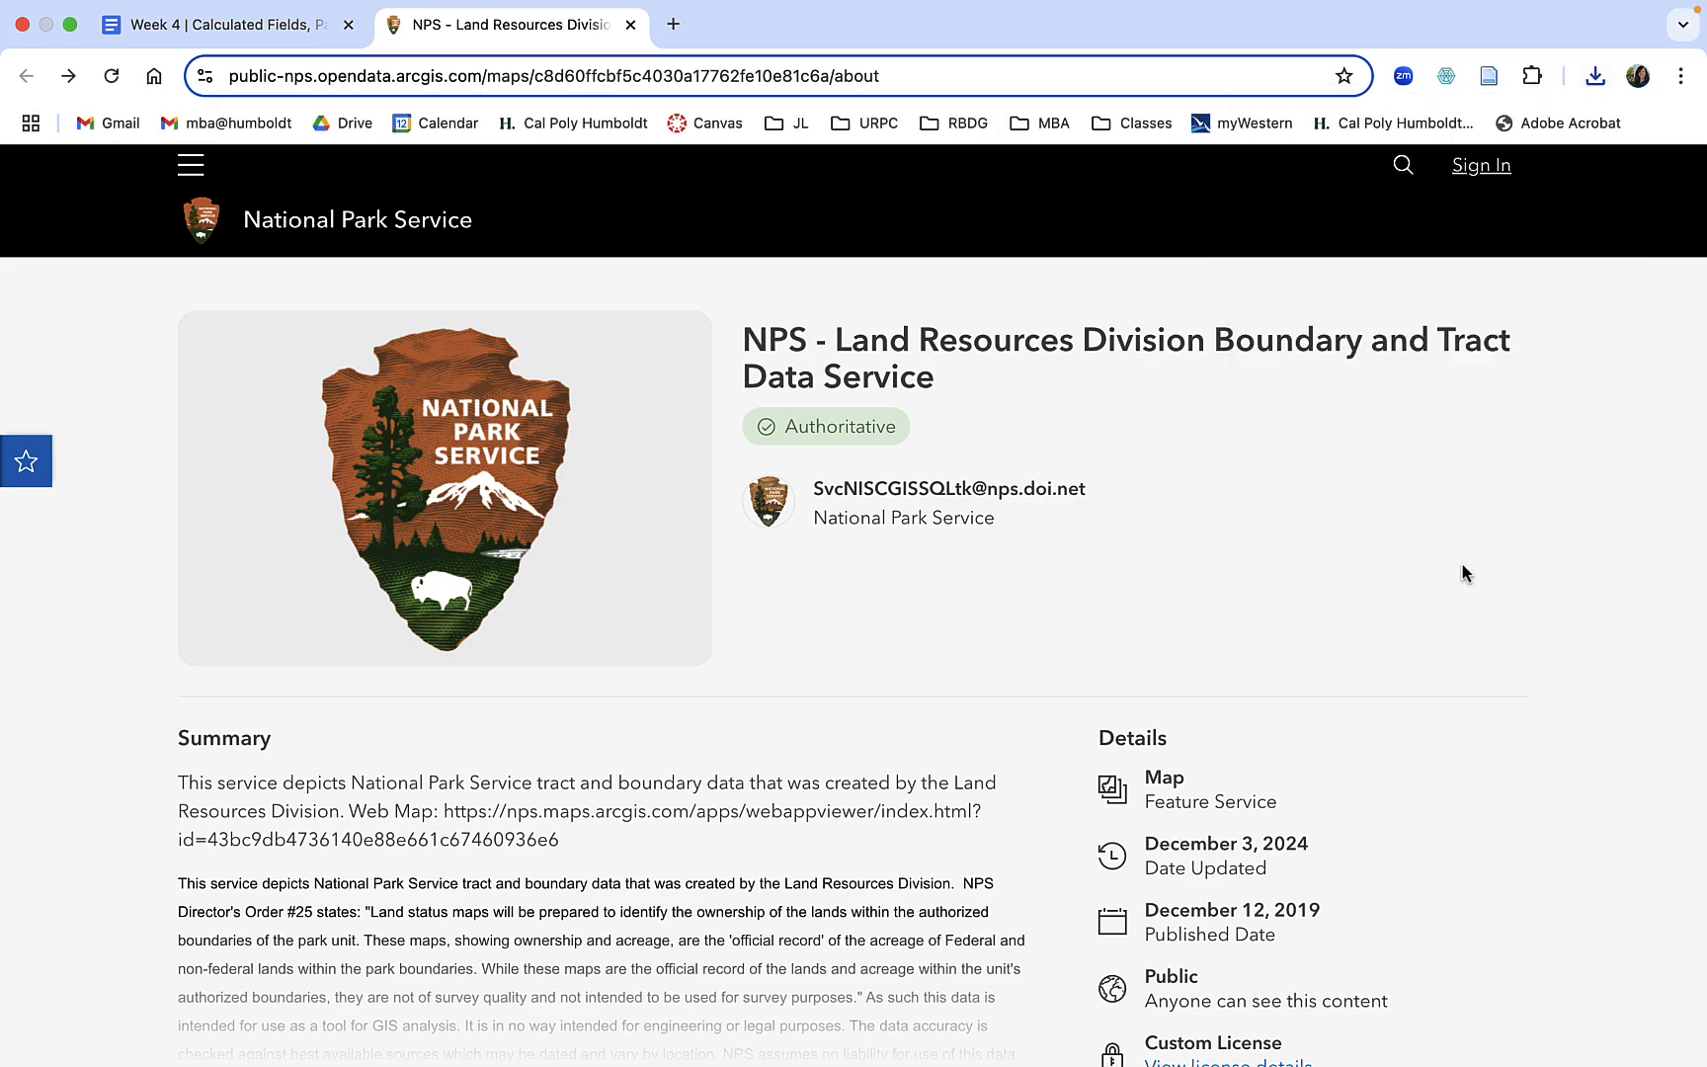
scroll(686, 680, down, 10)
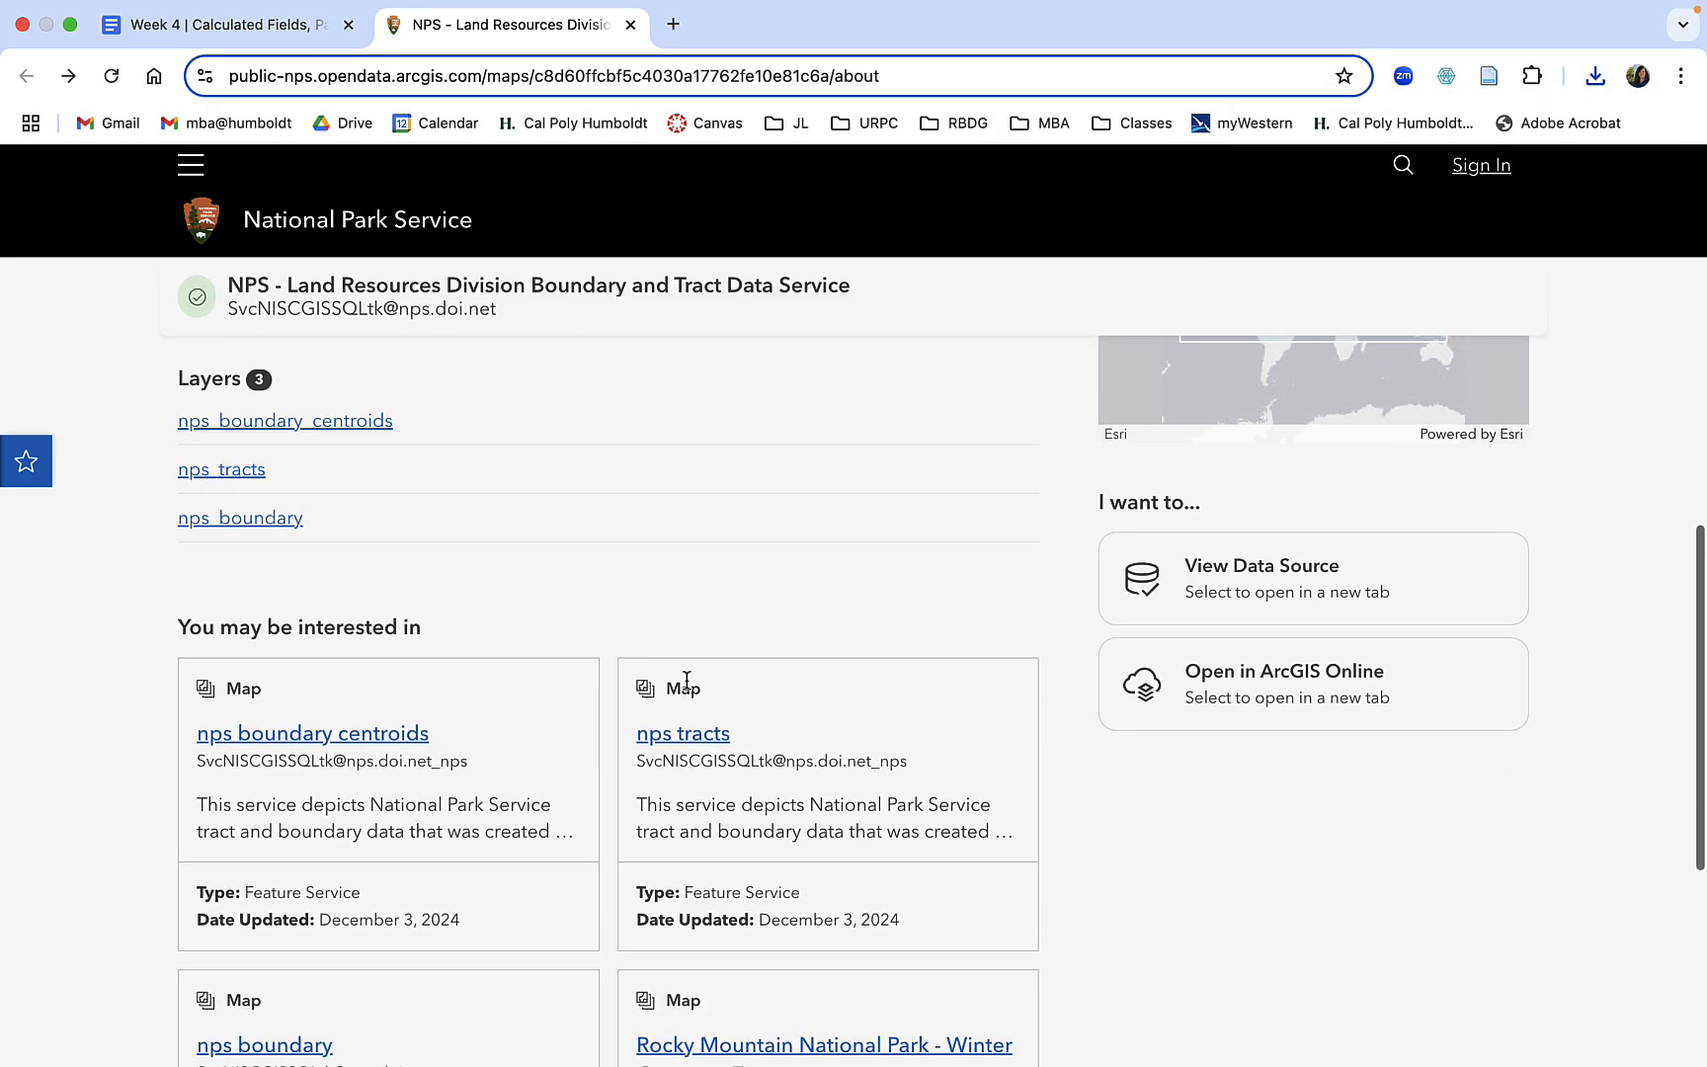
scroll(686, 679, down, 5)
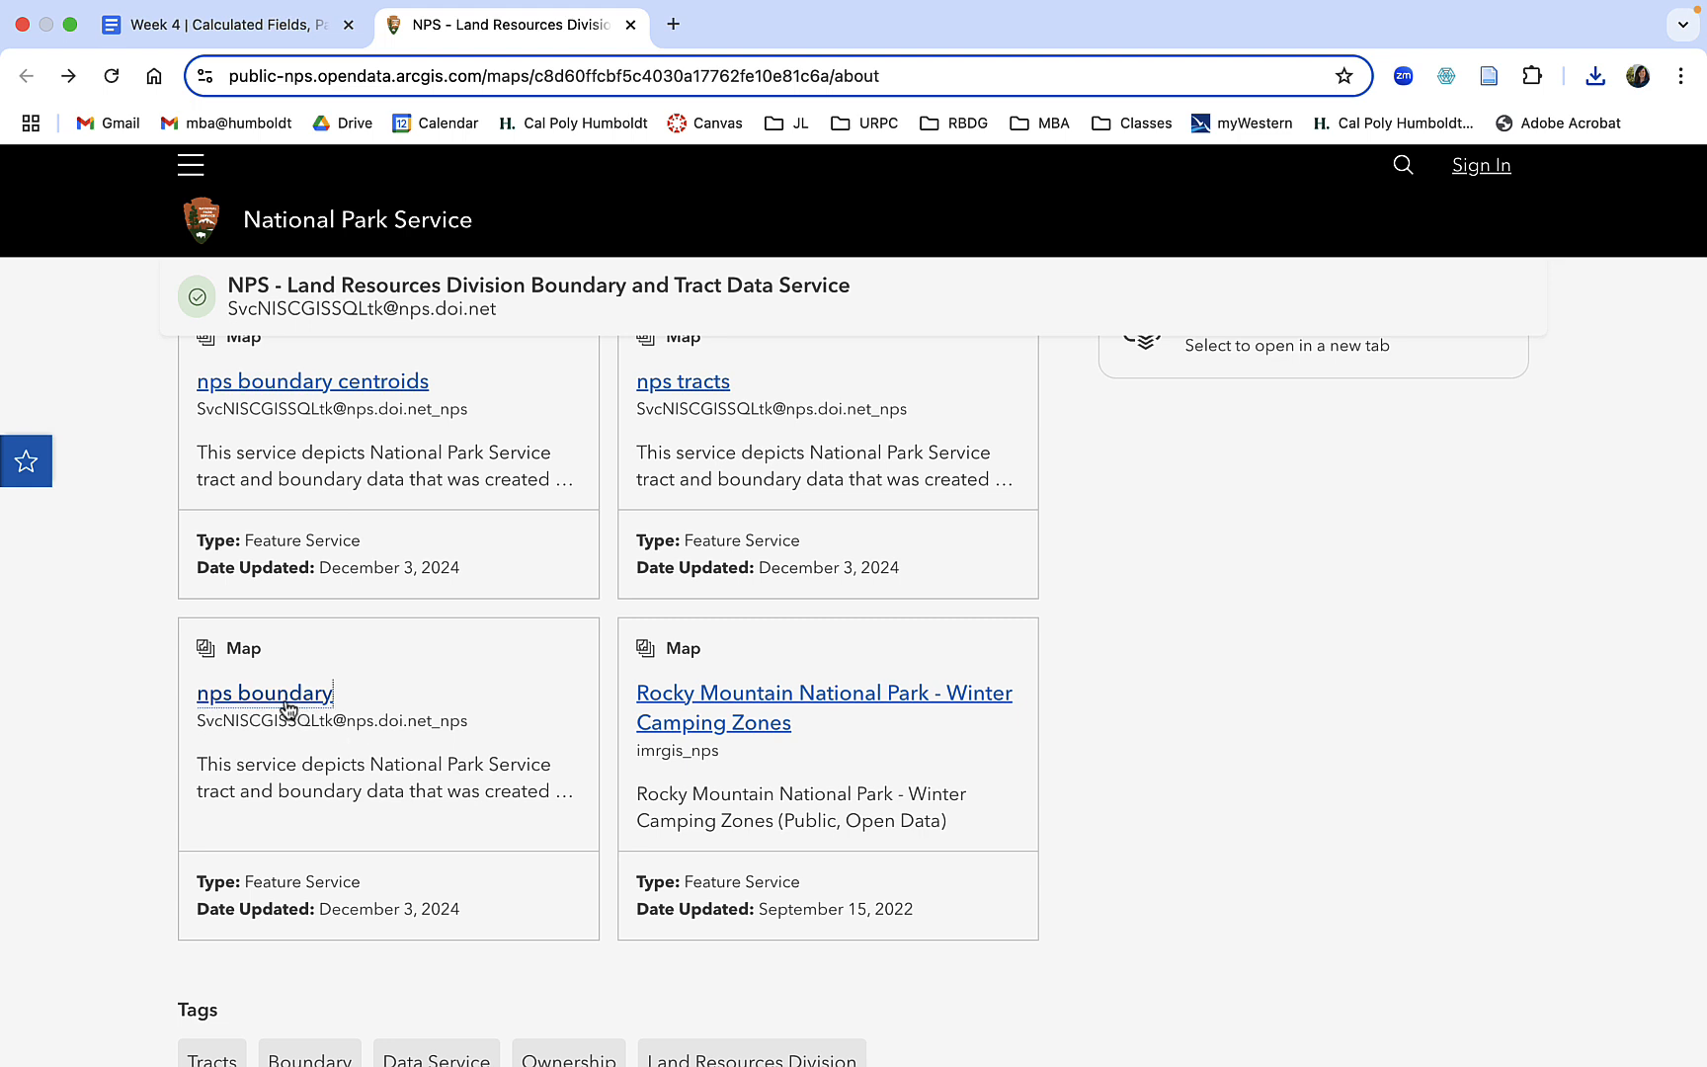
click(287, 704)
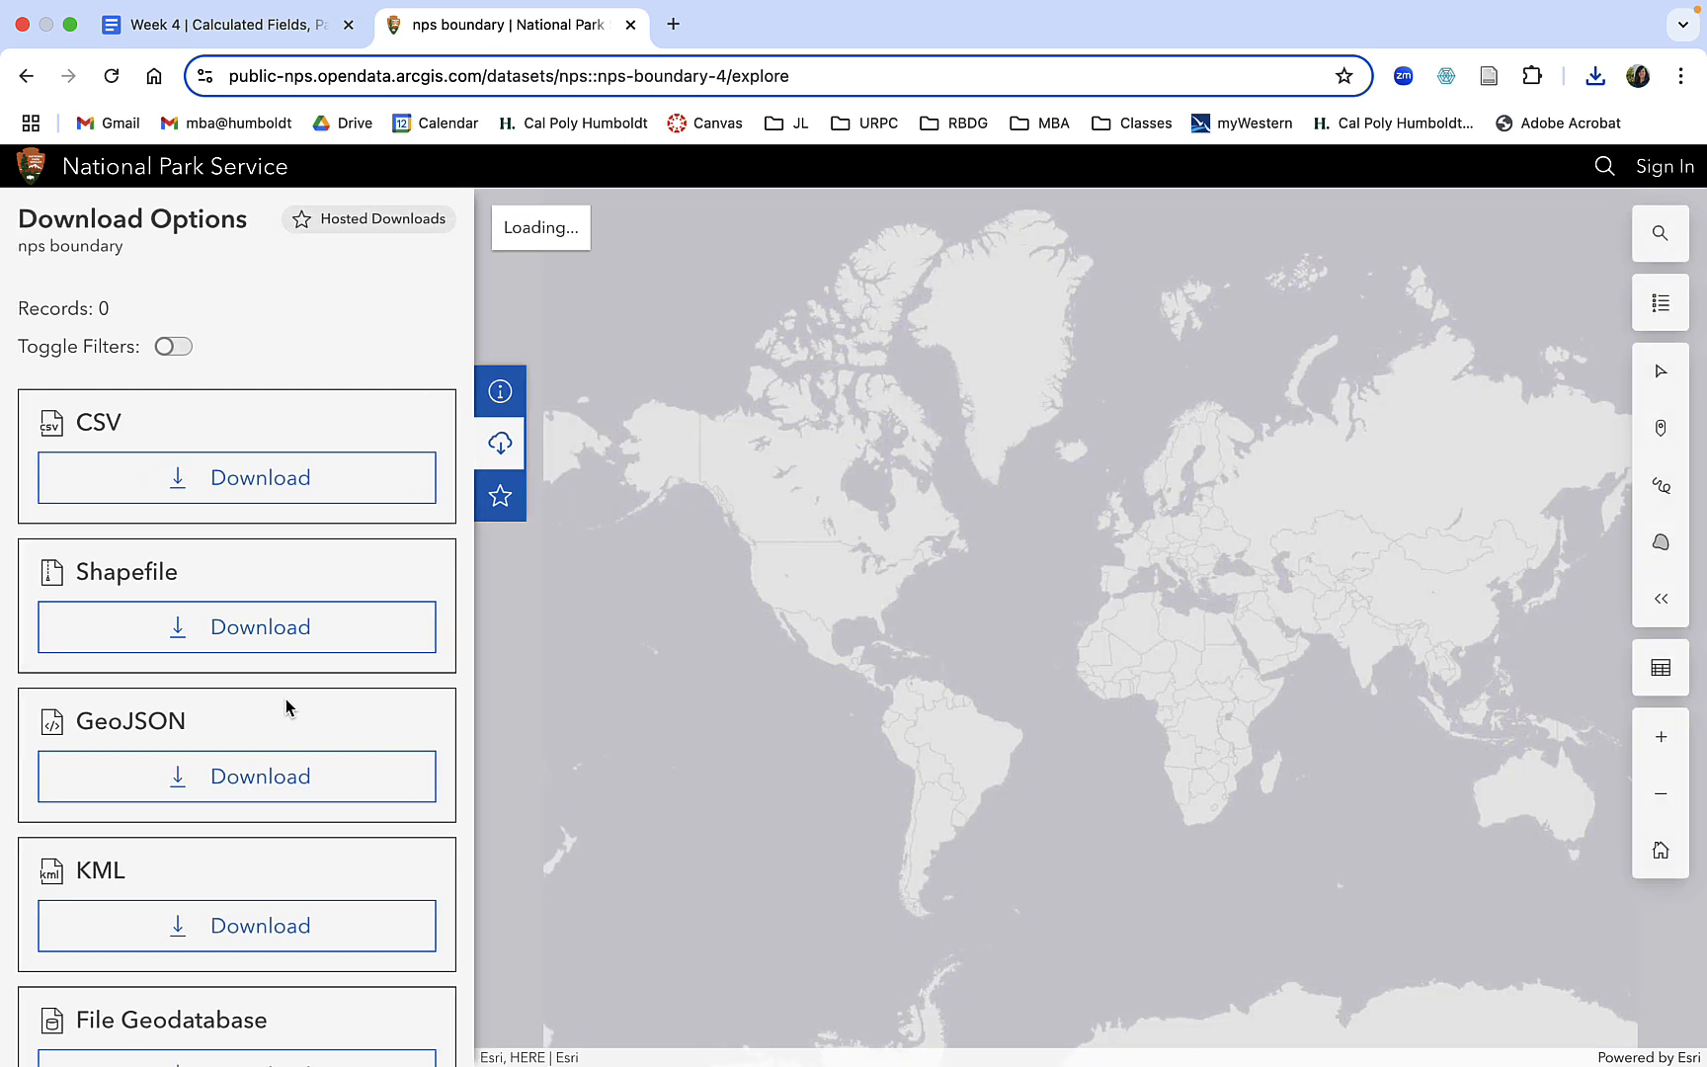
Download the nps boundary dataset as a Shapefile named NPS Boundaries into the National Parks folder, replacing the existing file.
click(225, 635)
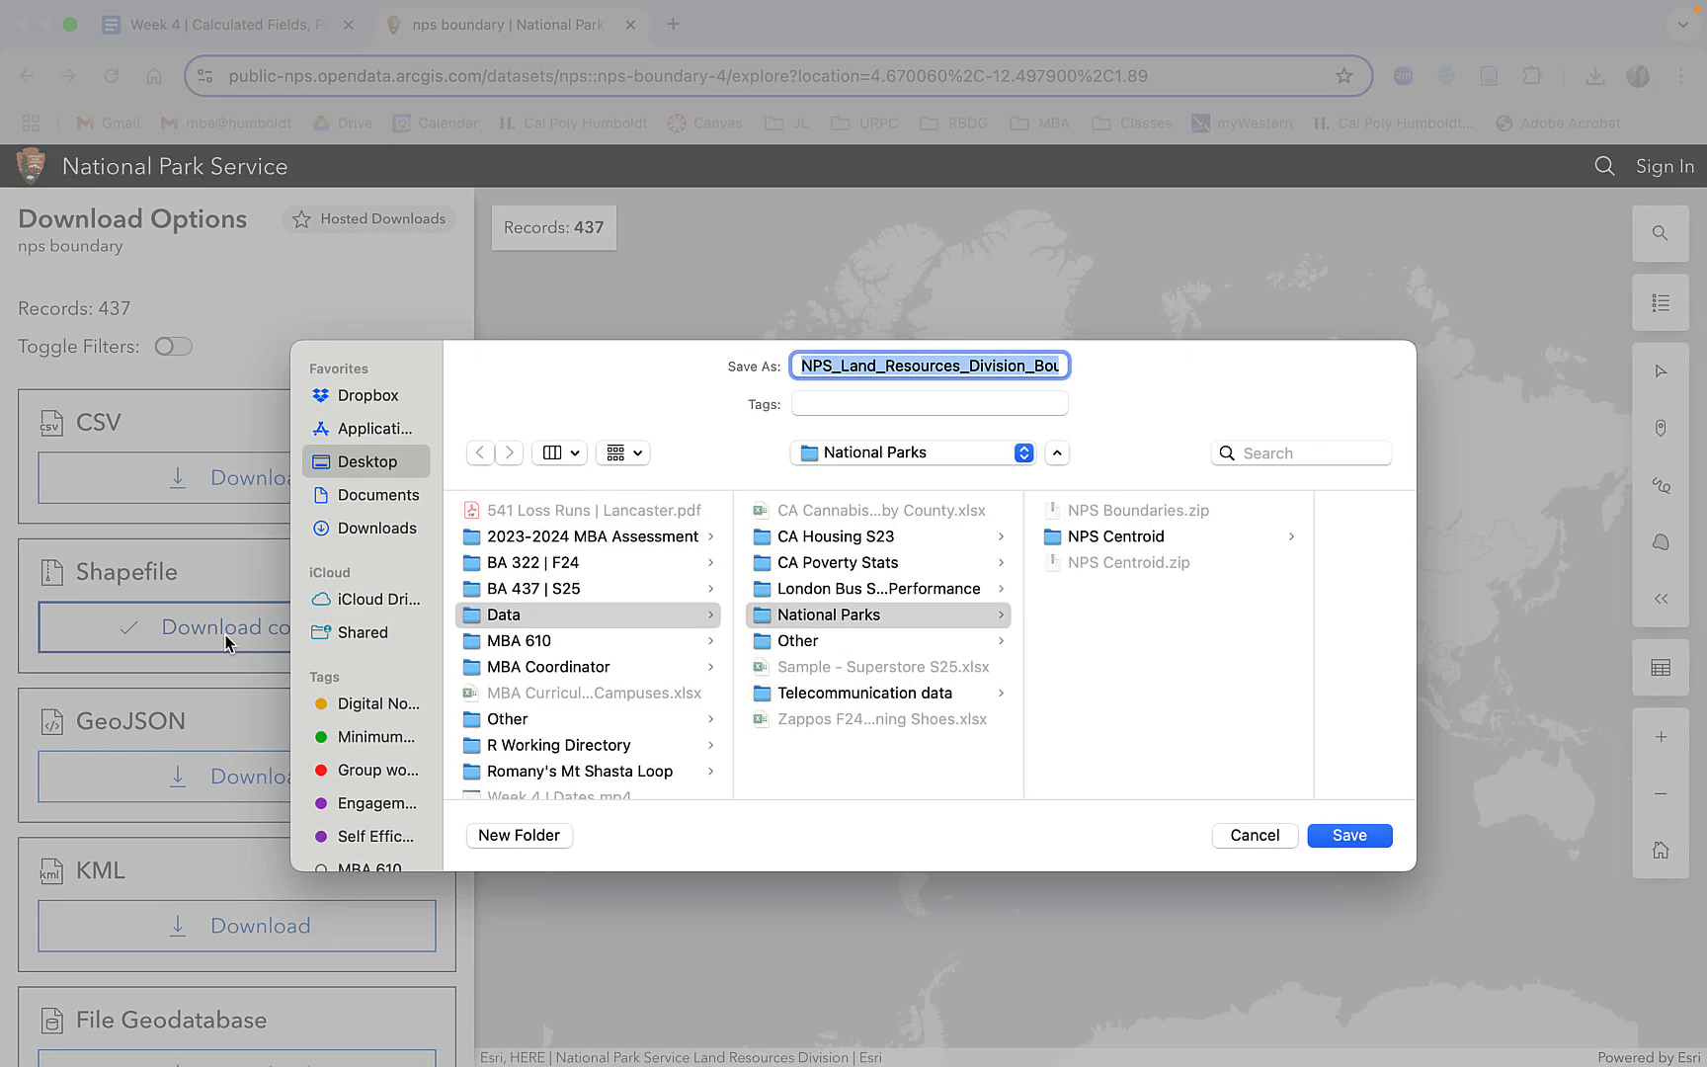
text(NPS )
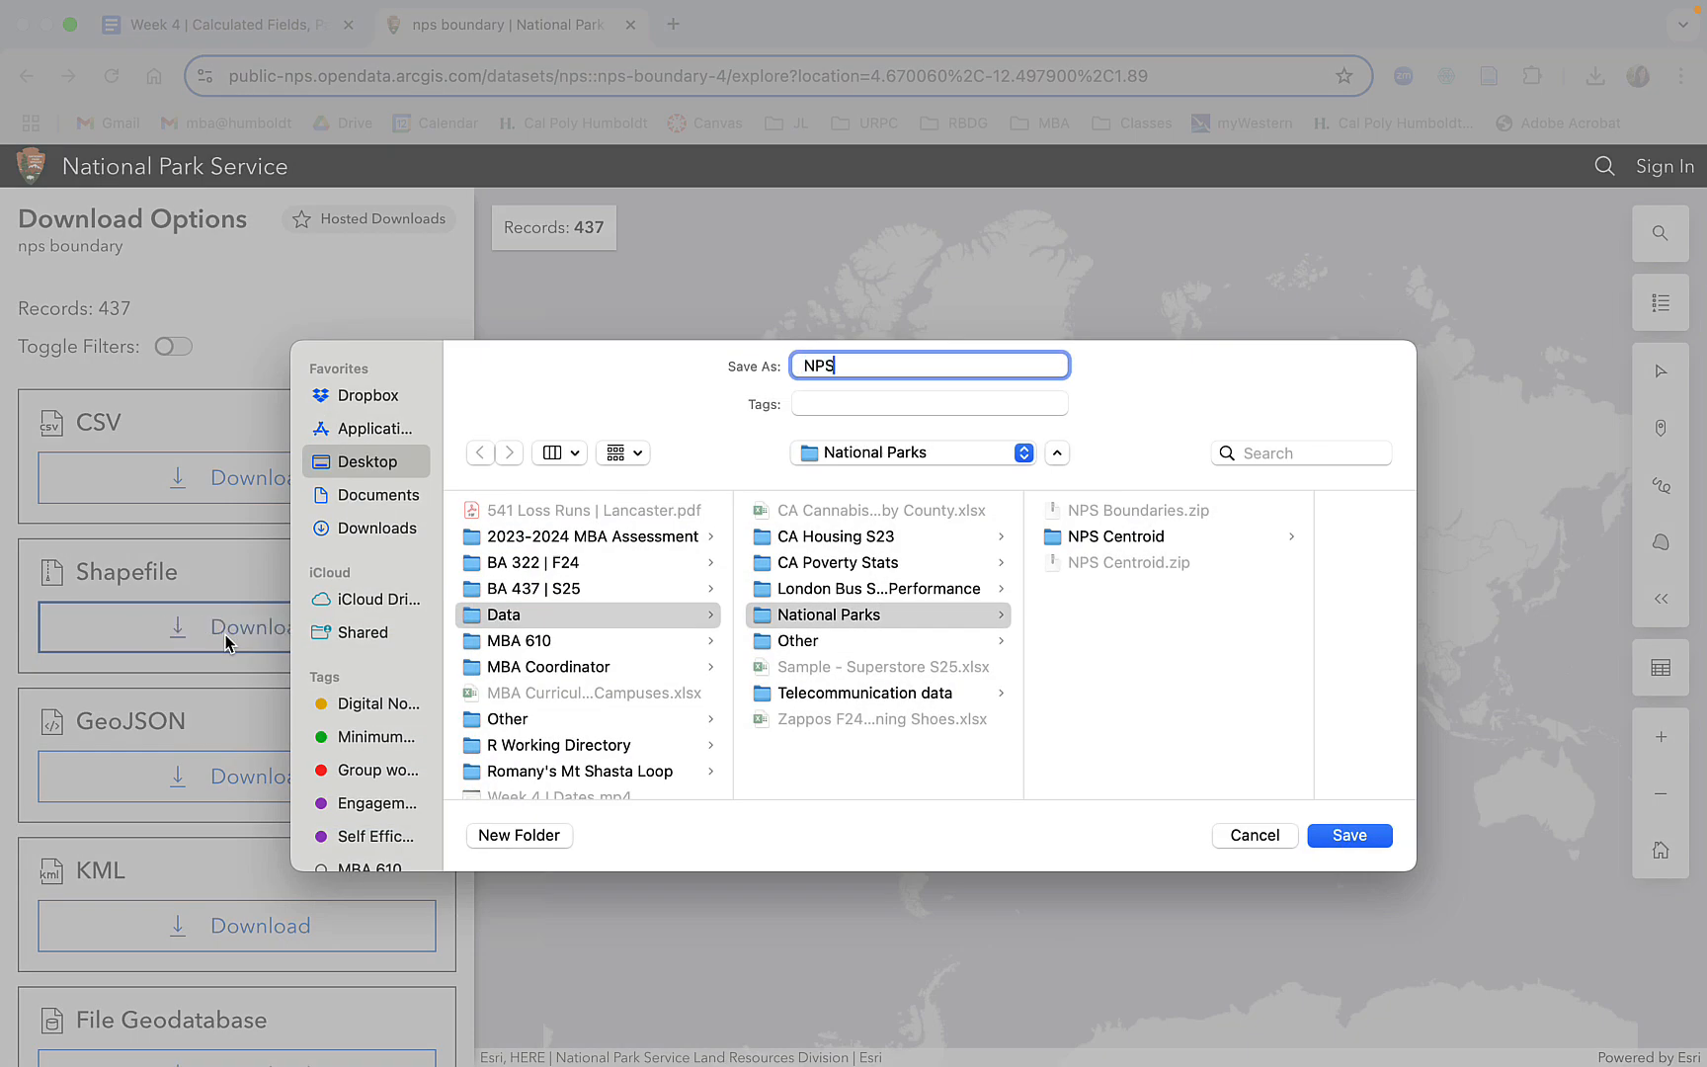
text(Bound)
key(BackSpace)
key(BackSpace)
text(undaries)
key(Return)
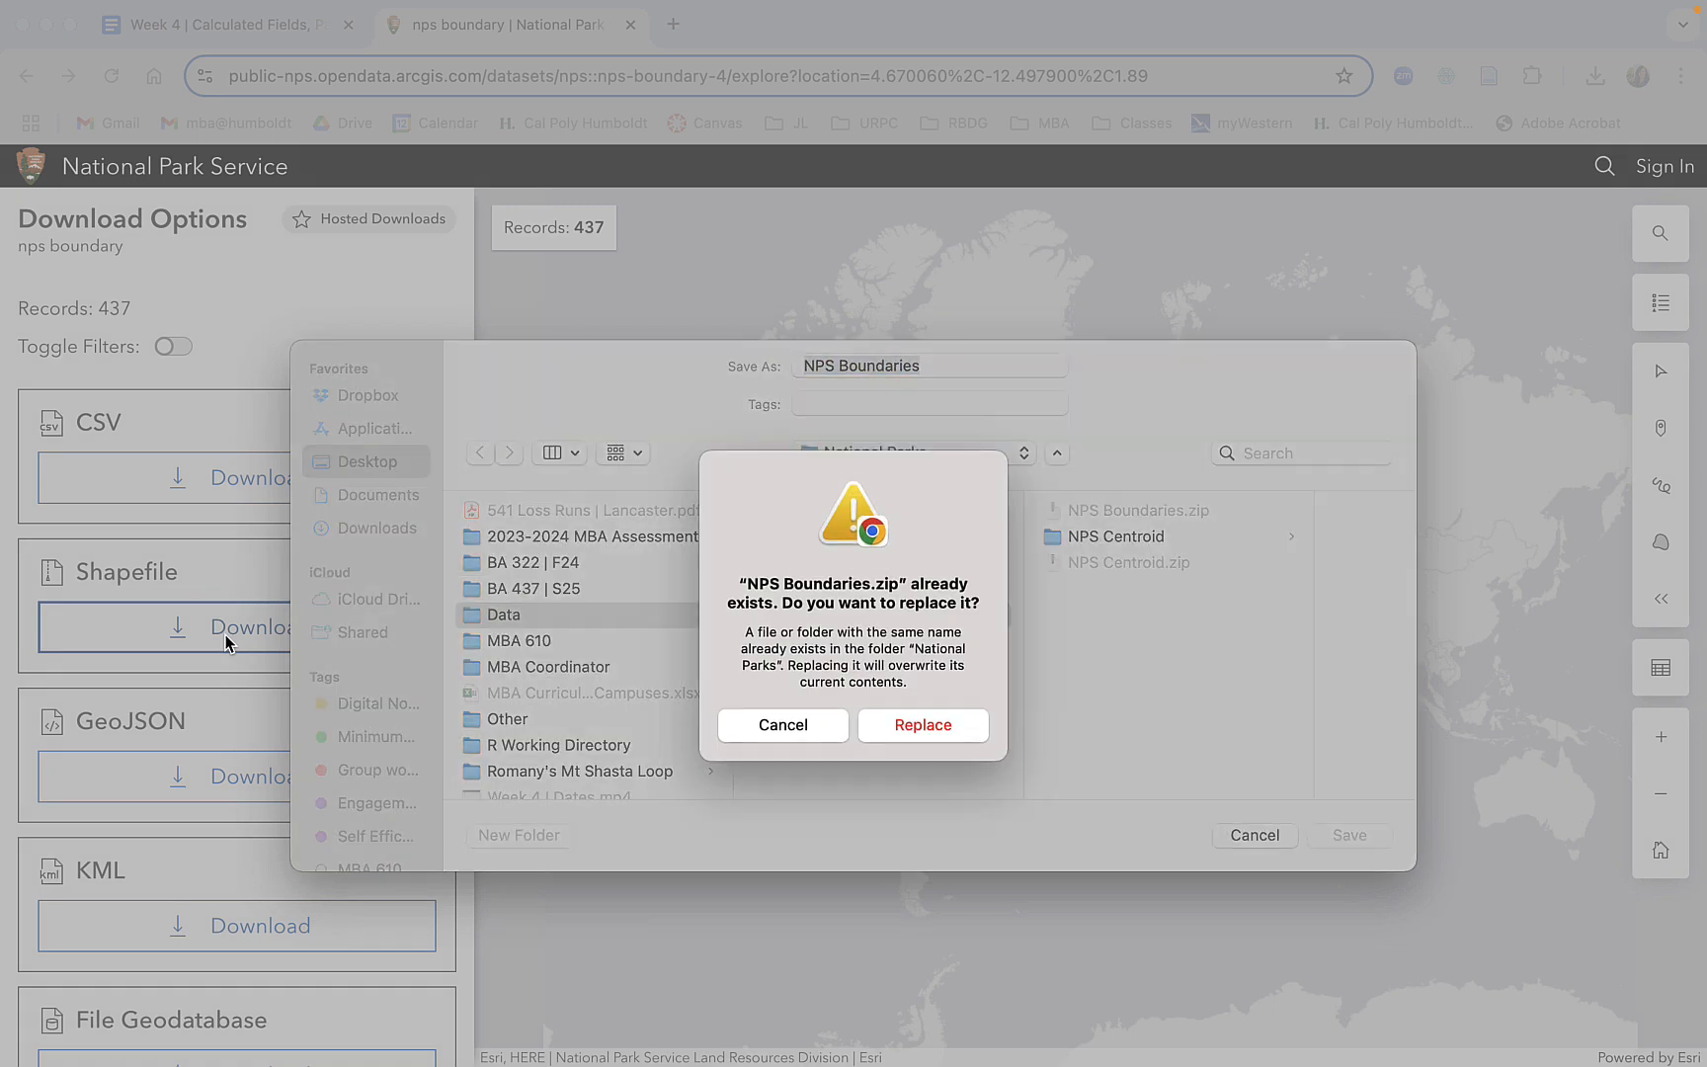
click(938, 723)
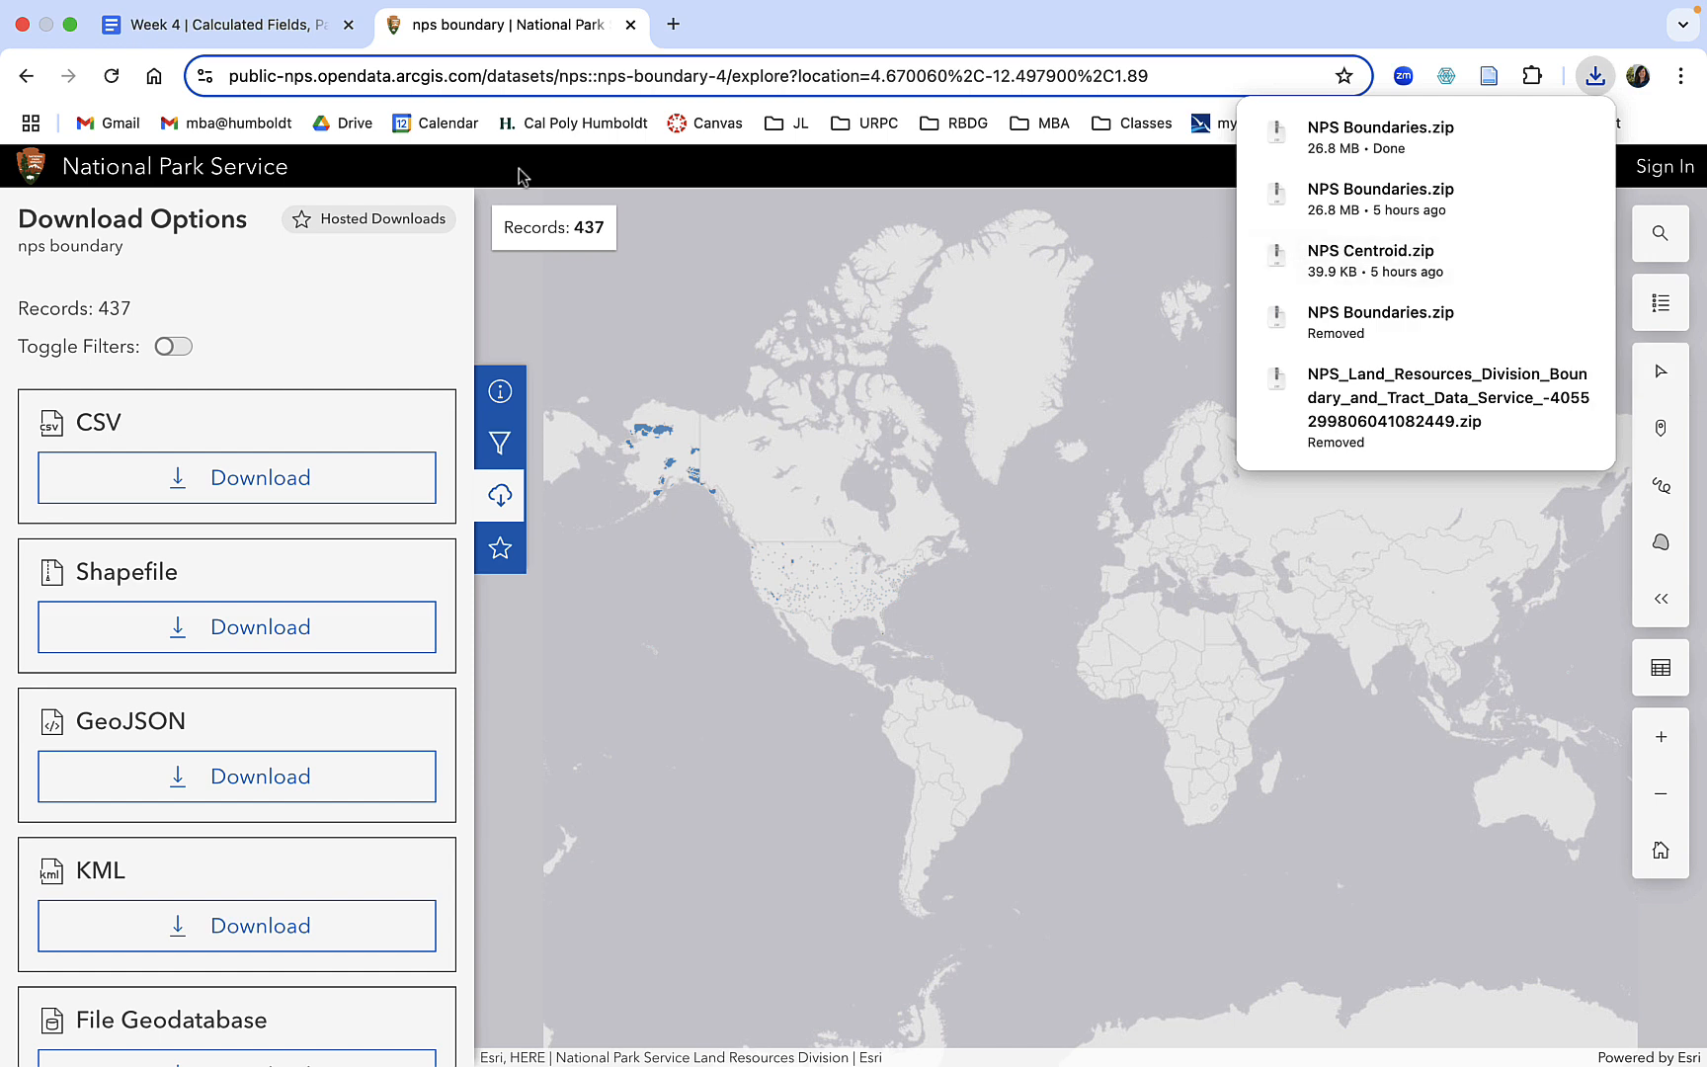
Exit the browser's full screen, switch to the National Parks folder in Finder, and extract NPS Centroid.zip and NPS Boundaries.zip.
mouse_move(70, 24)
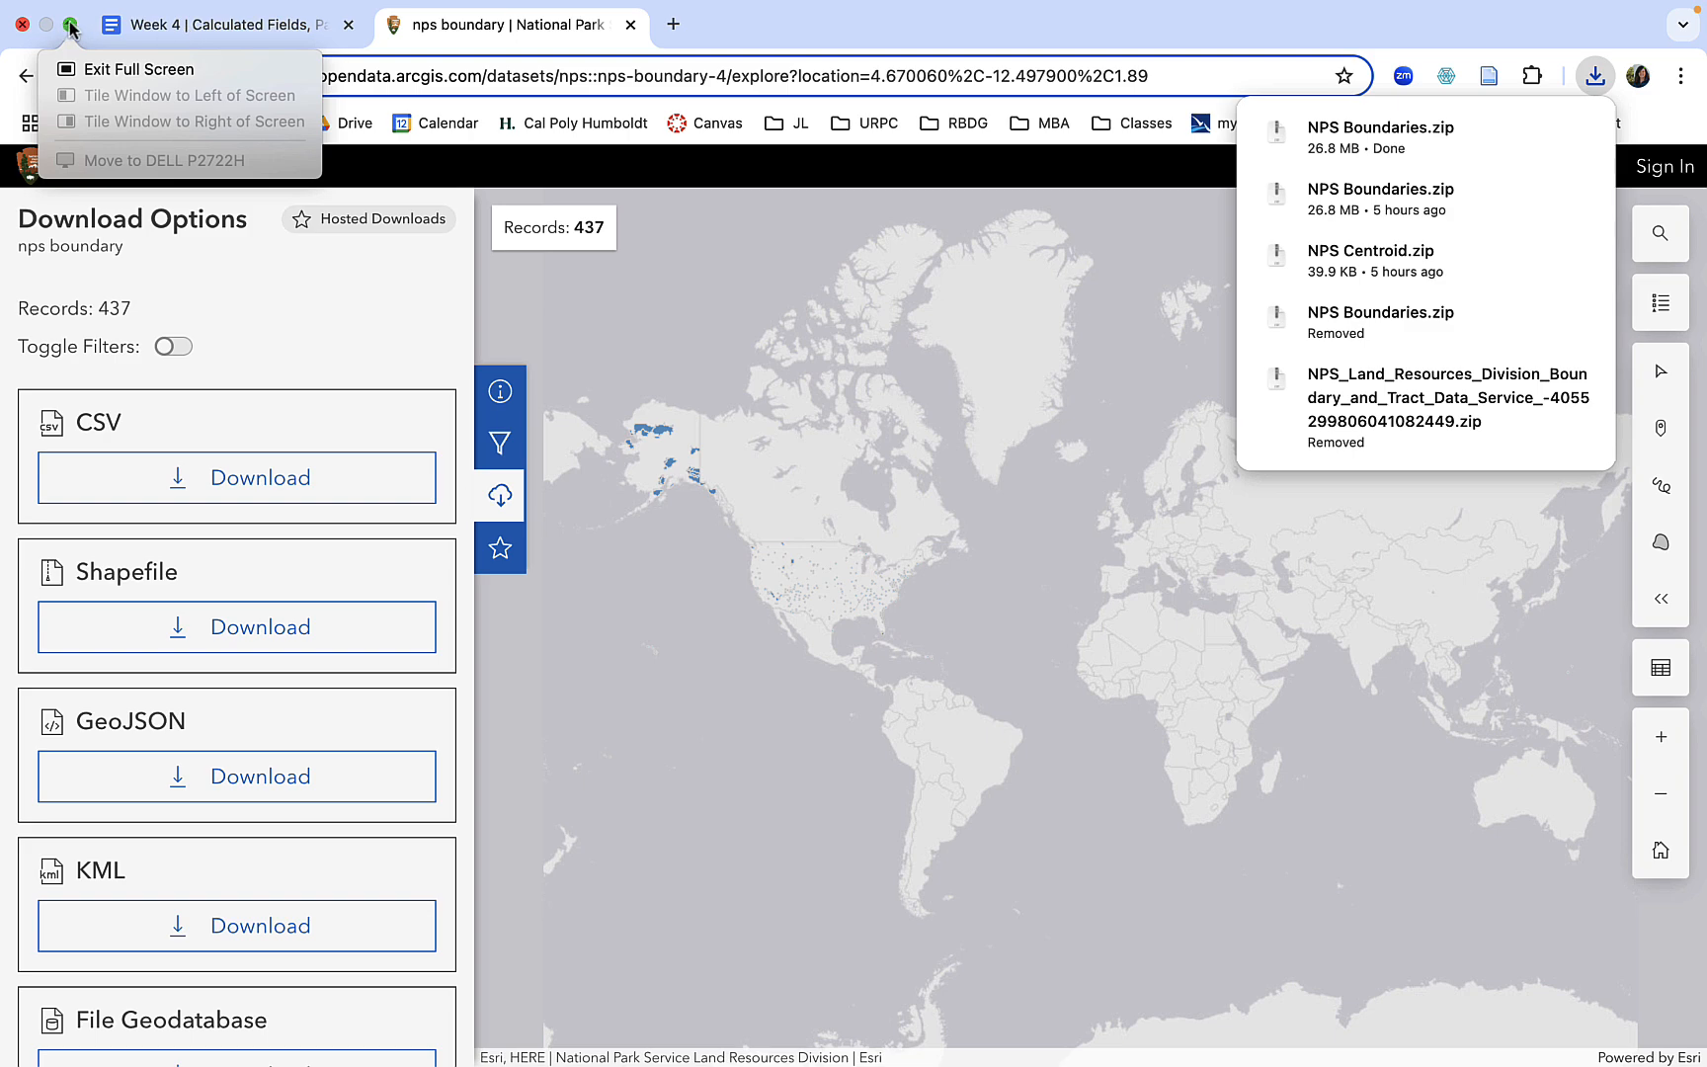
click(138, 68)
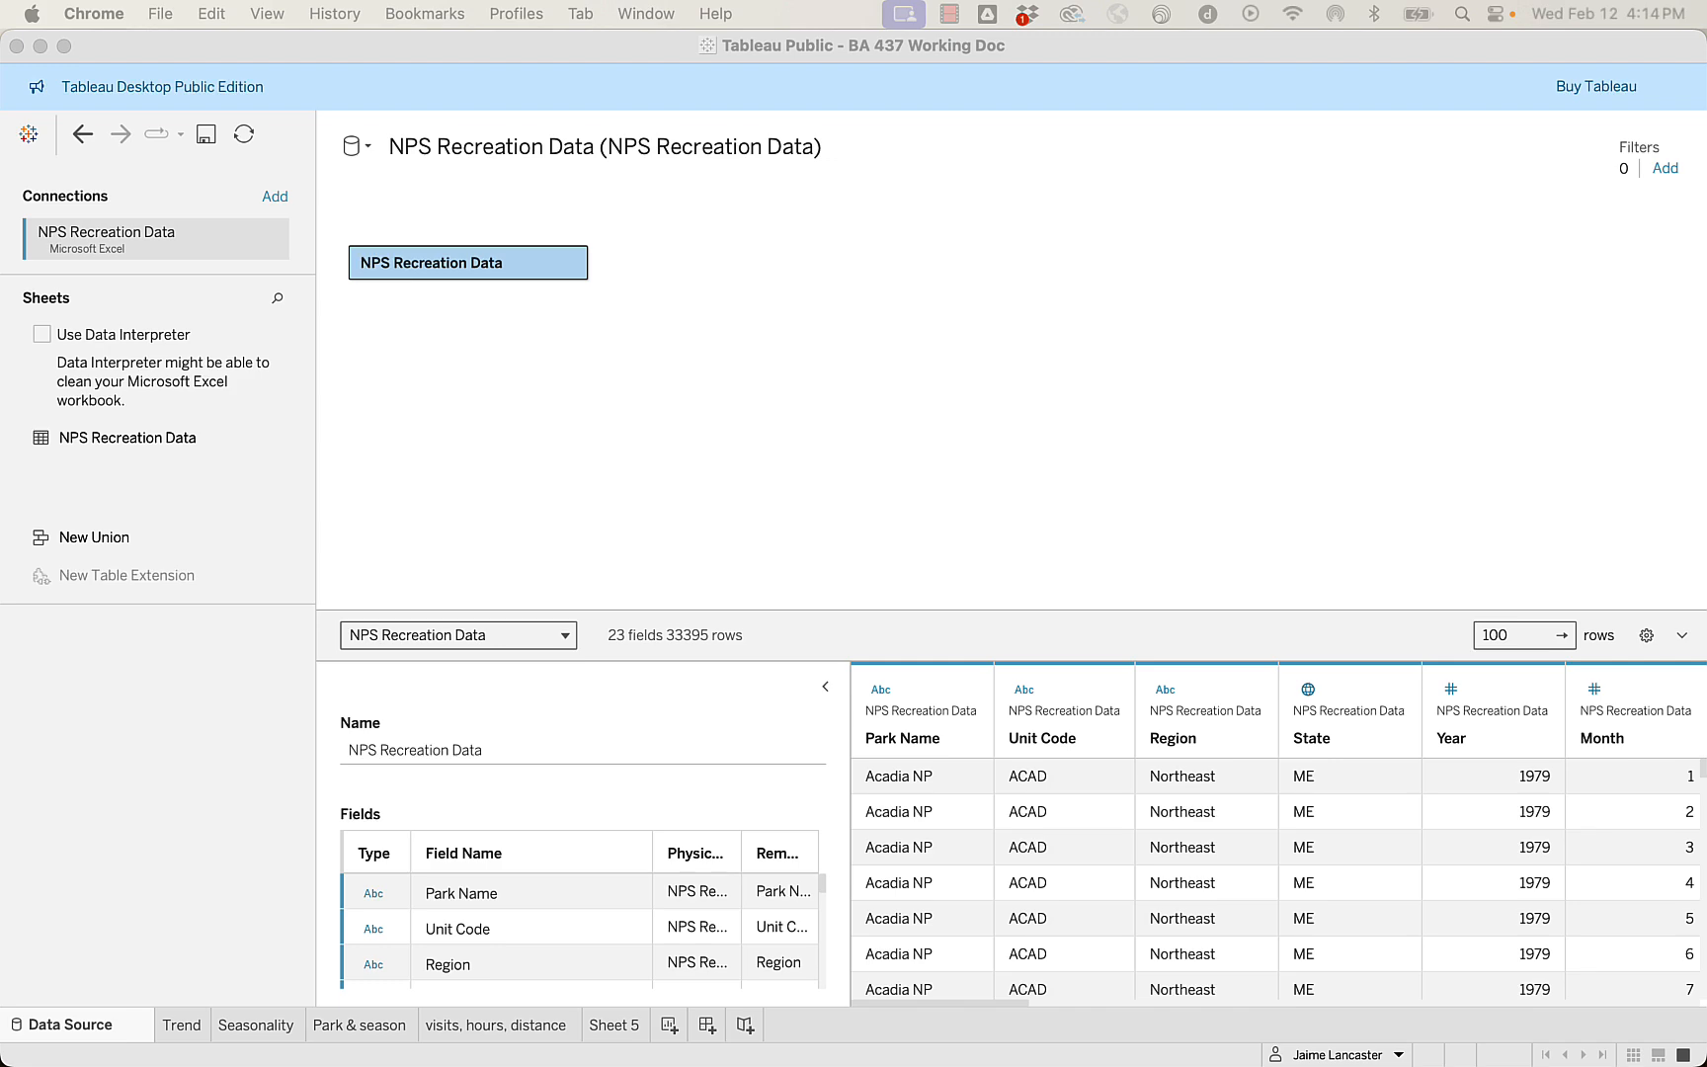
drag(0, 297, 682, 219)
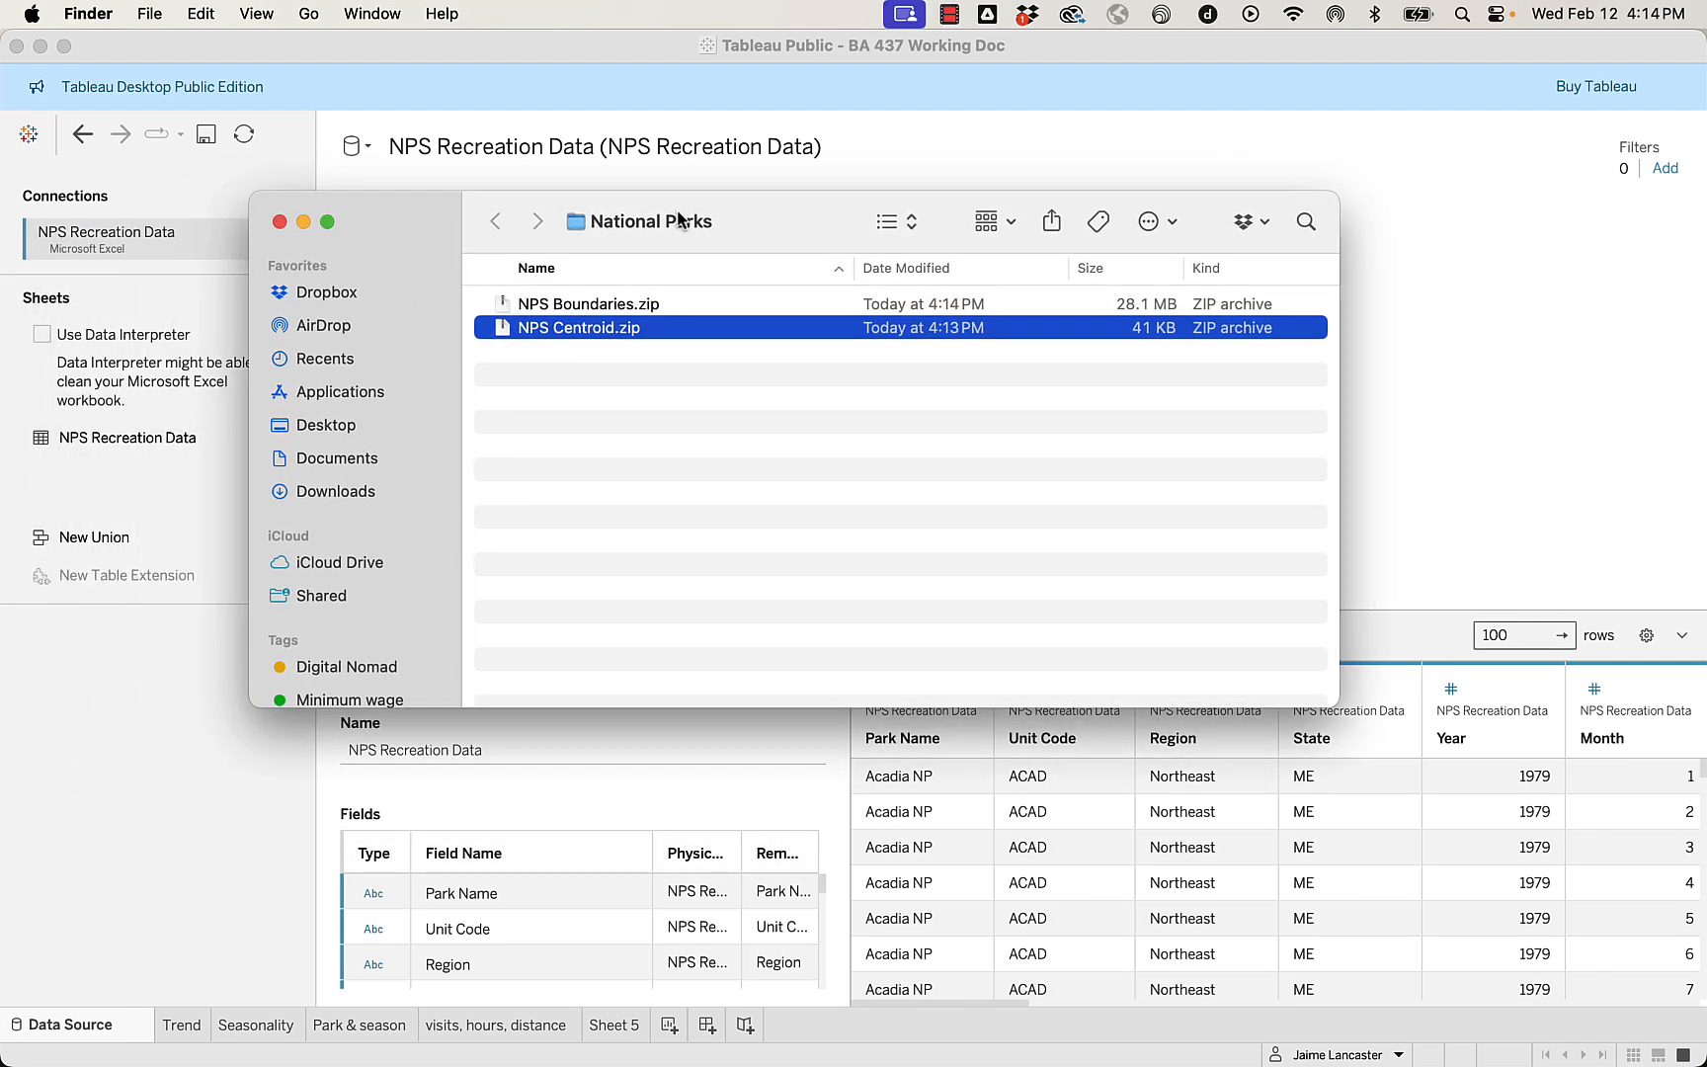
double_click(586, 328)
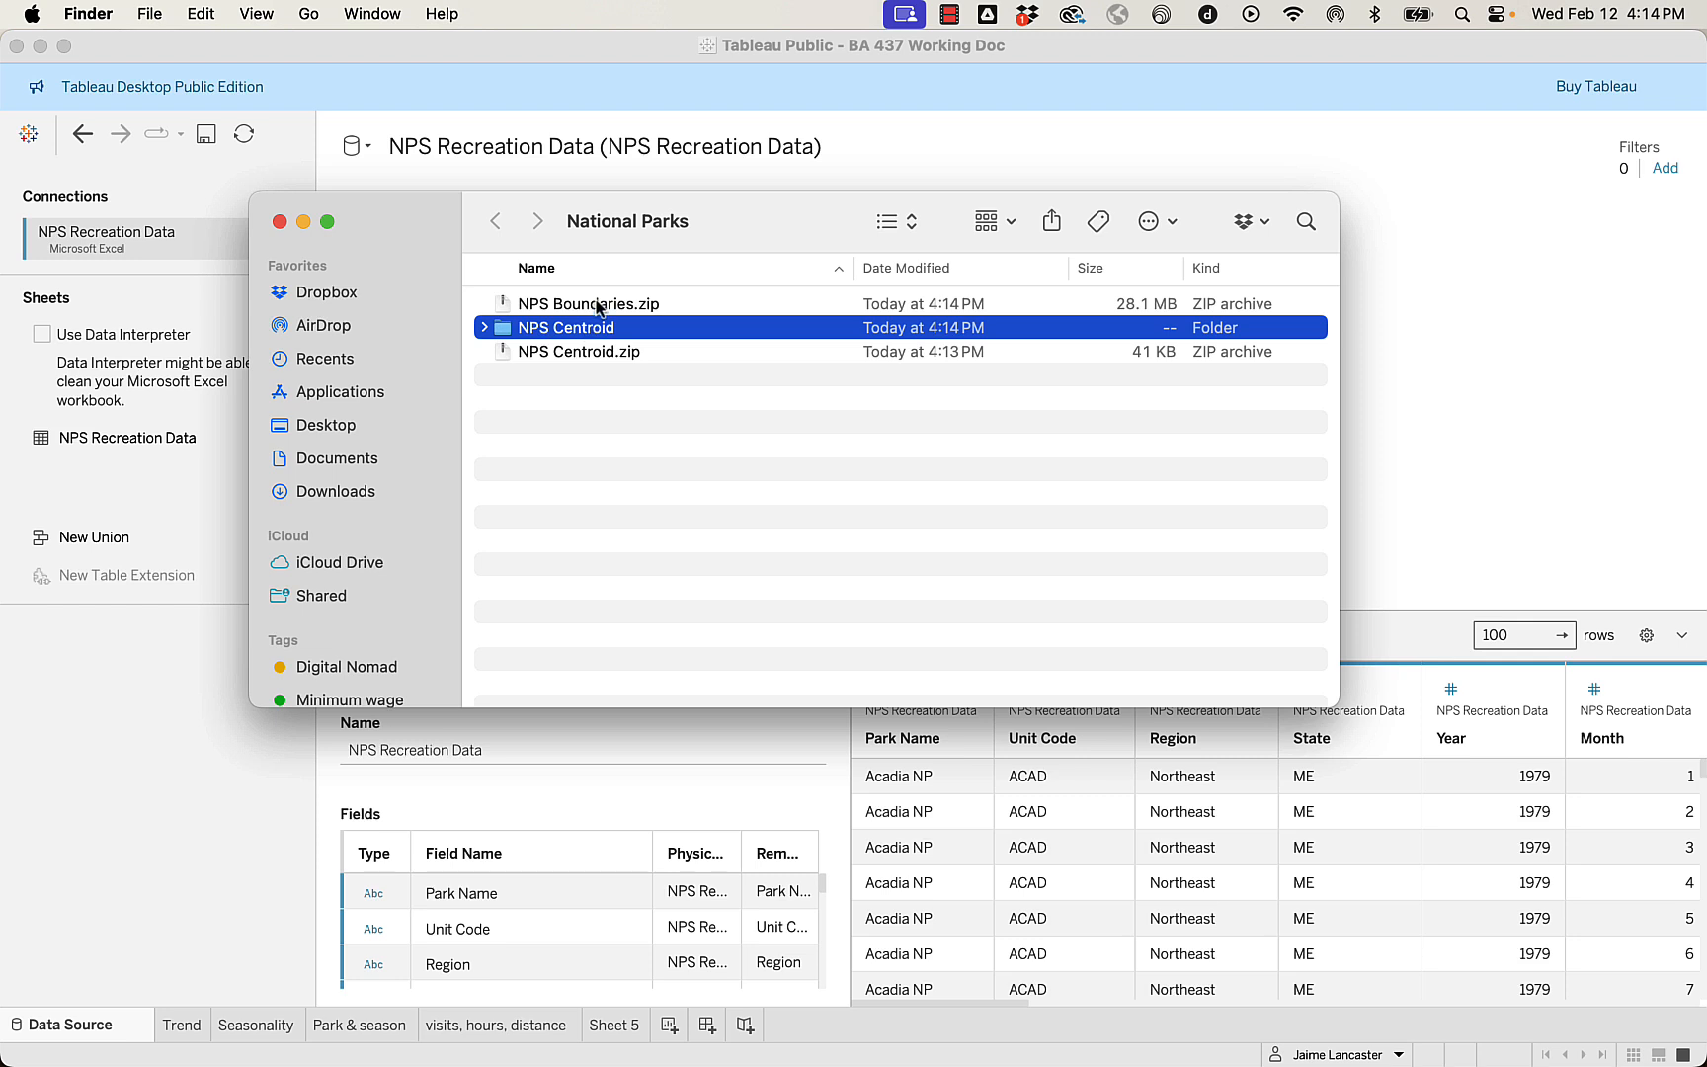
double_click(598, 305)
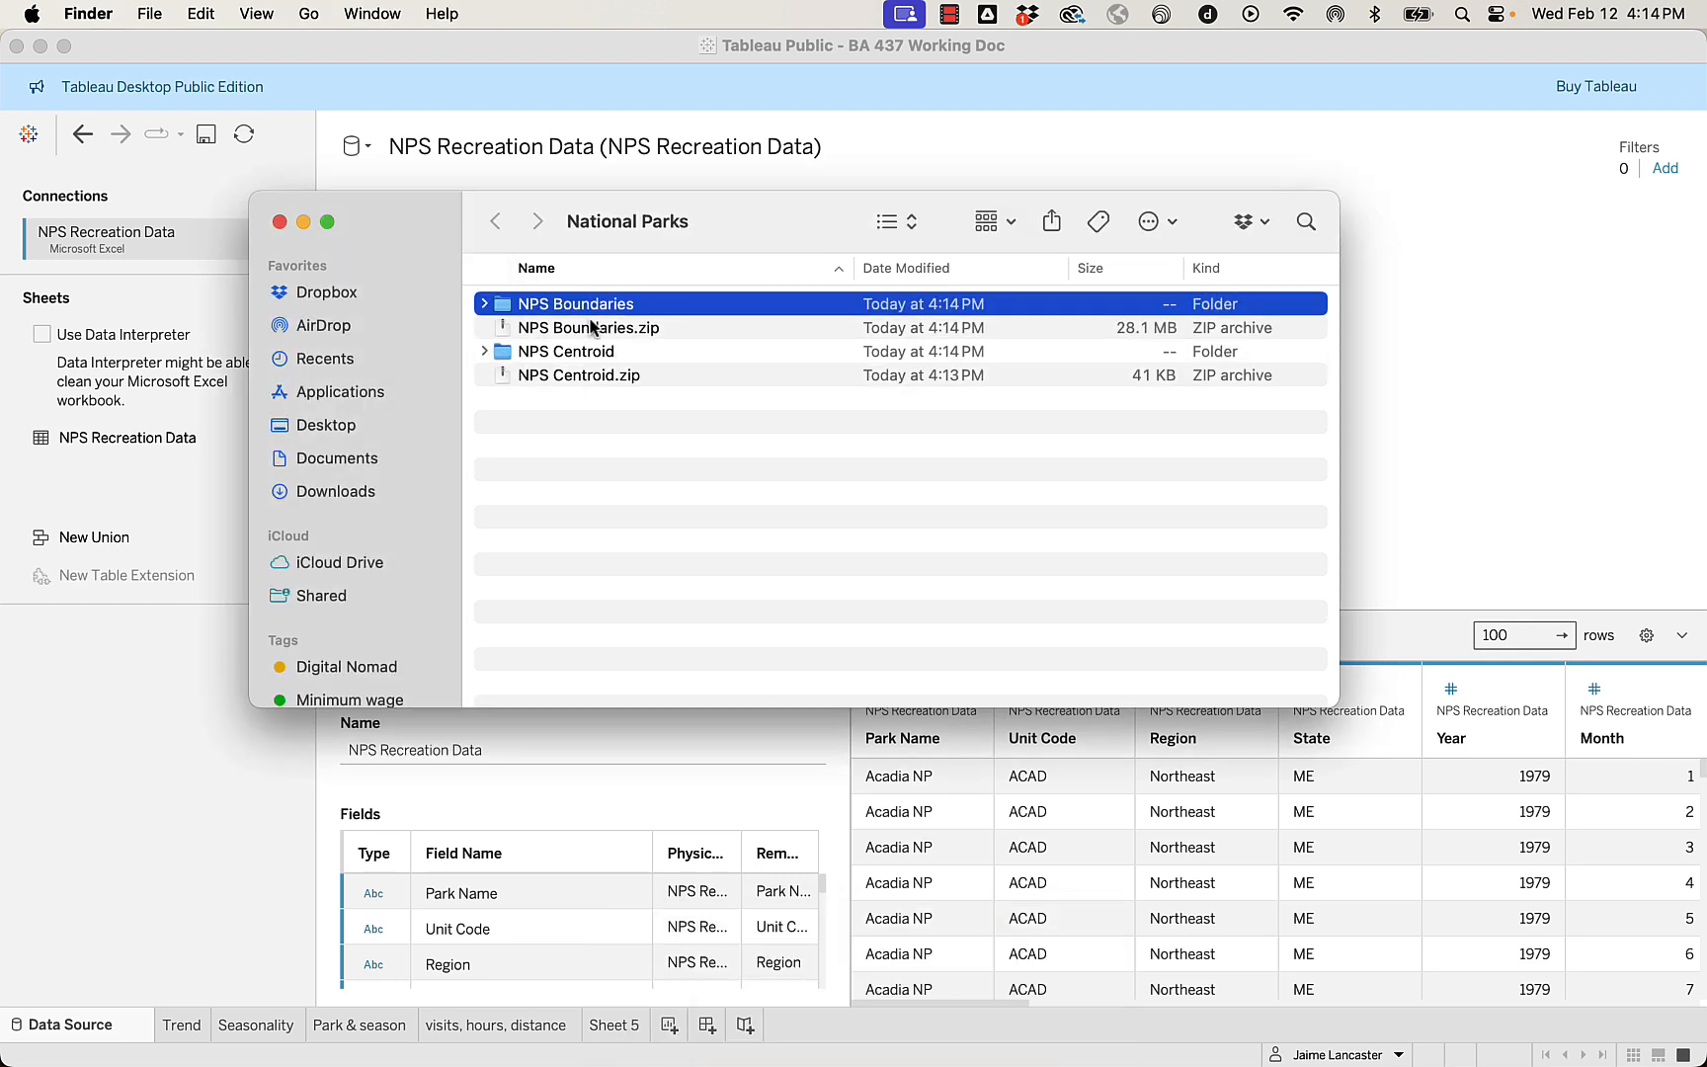
Delete the NPS Boundaries.zip and NPS Centroid.zip archives from the National Parks folder and close the folder window.
click(590, 331)
super+click(587, 376)
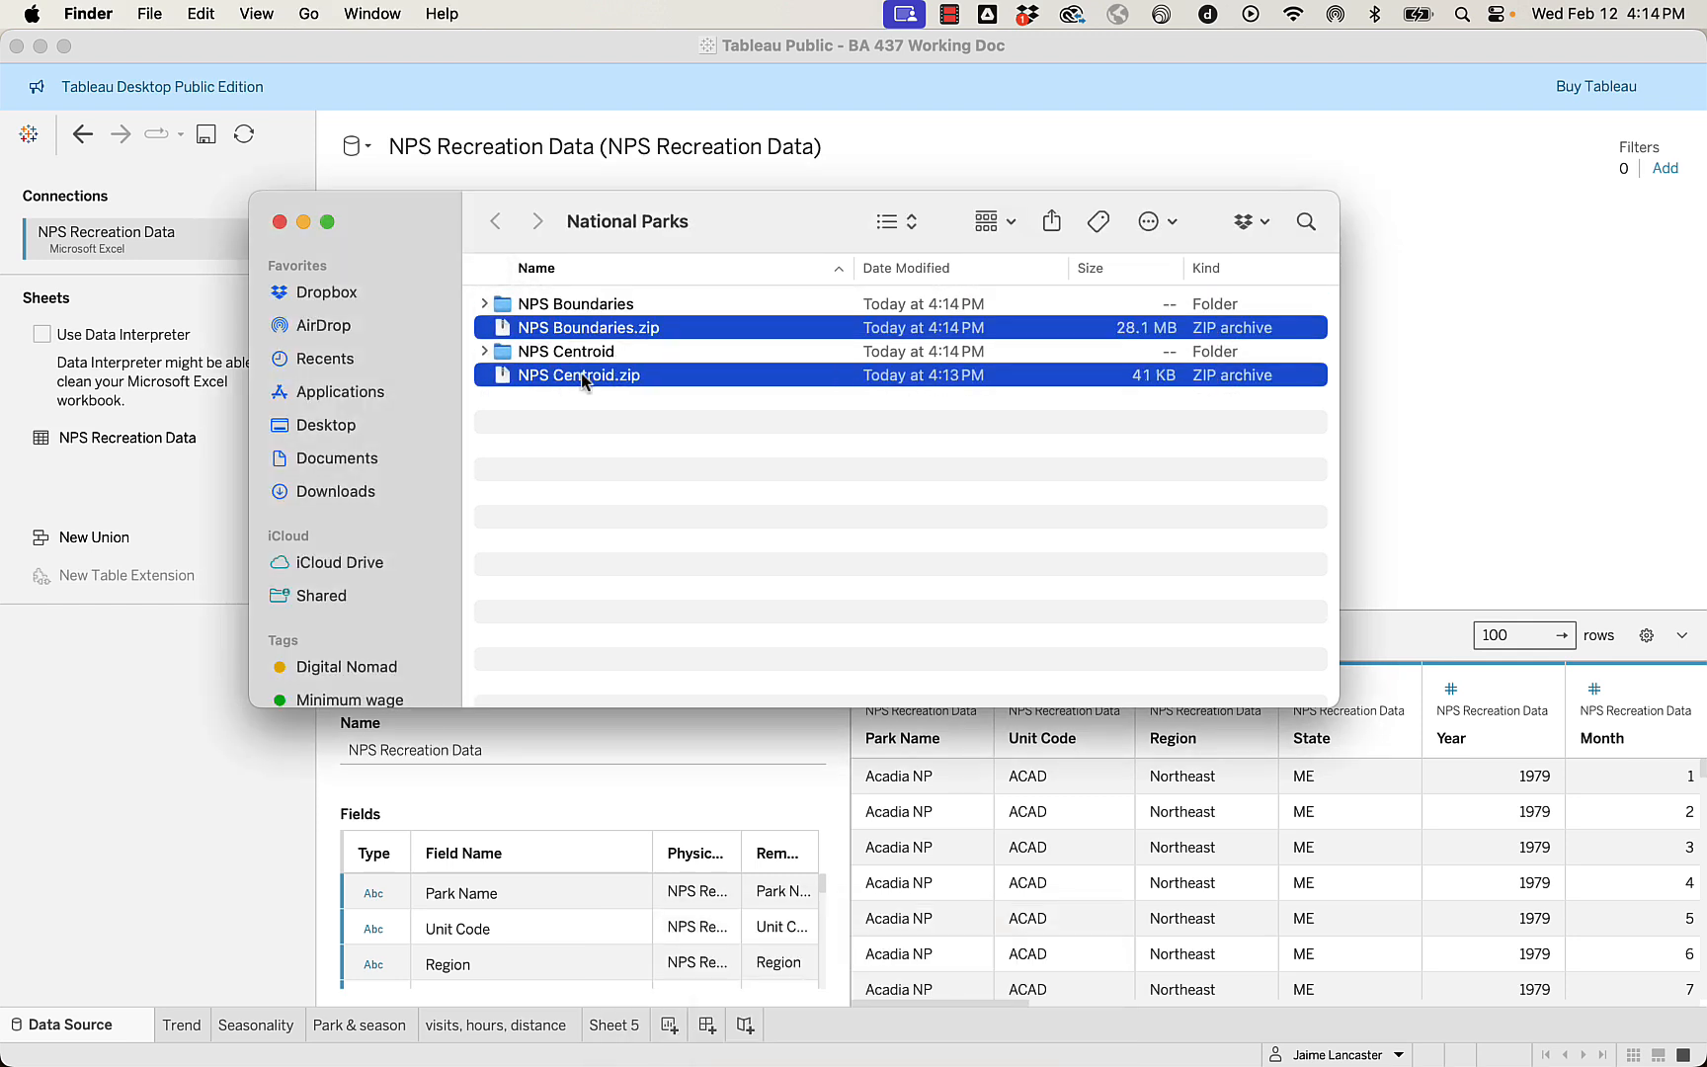
right_click(587, 376)
click(637, 480)
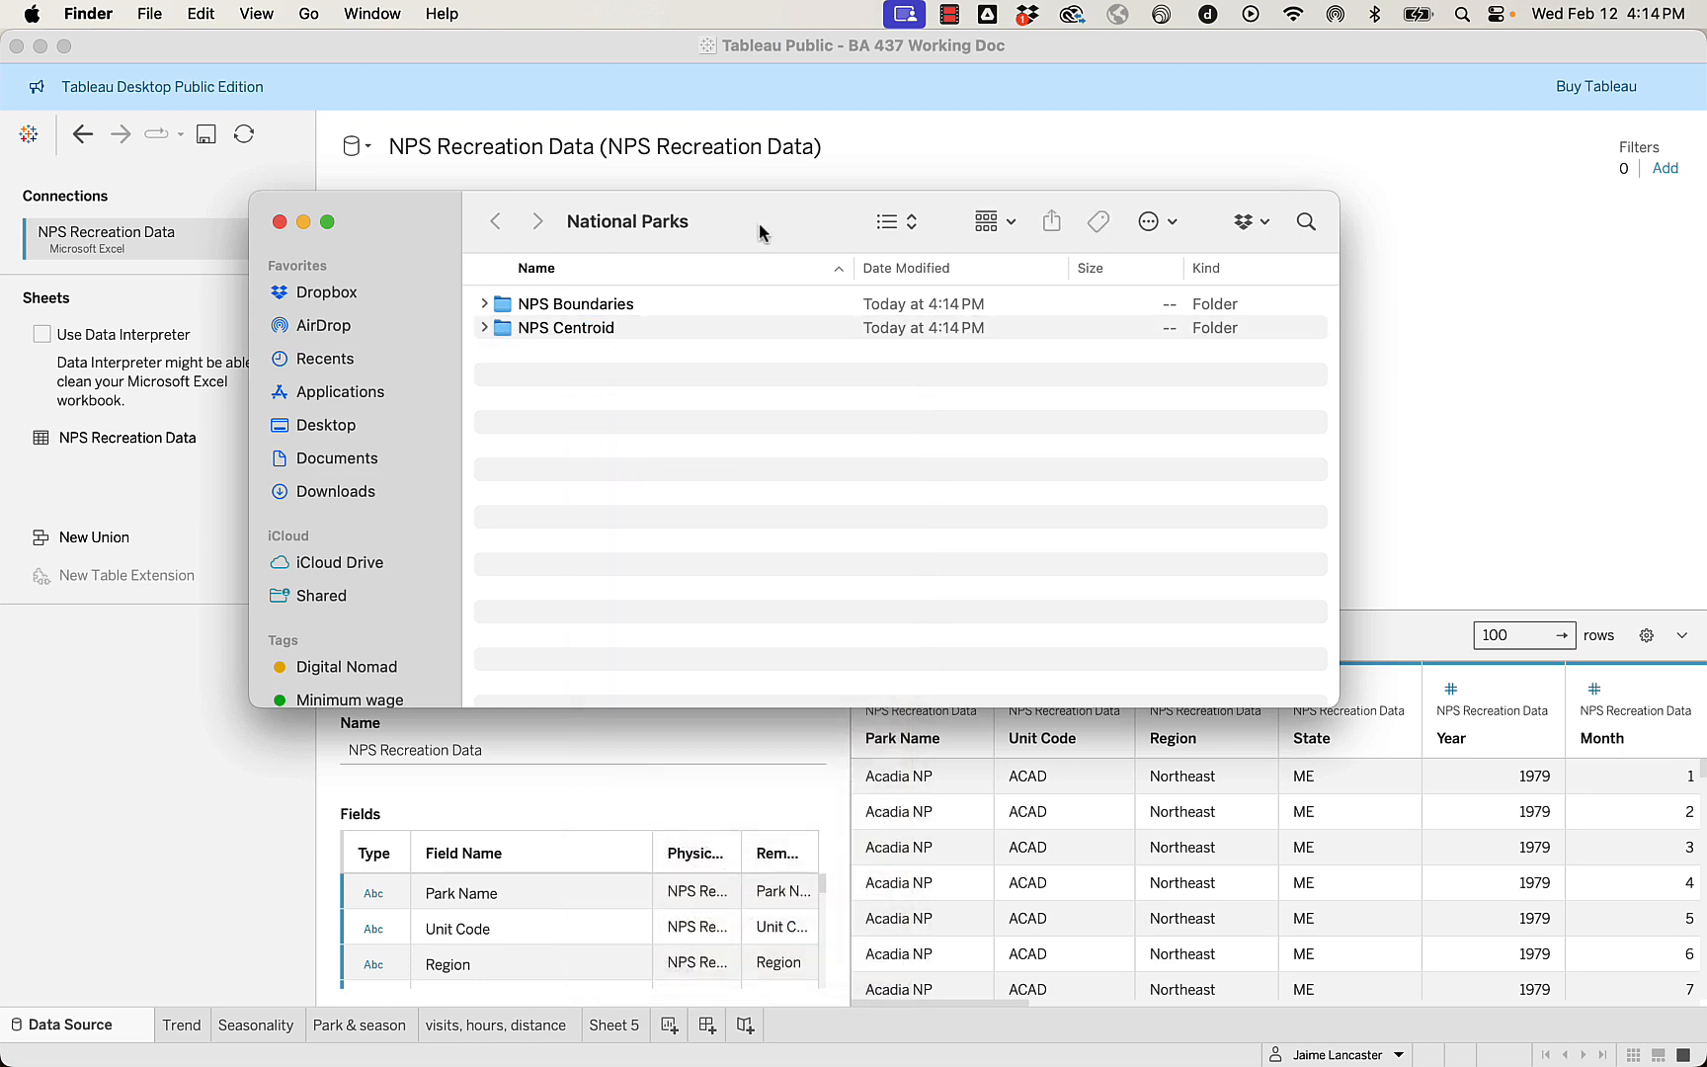
key(super+w)
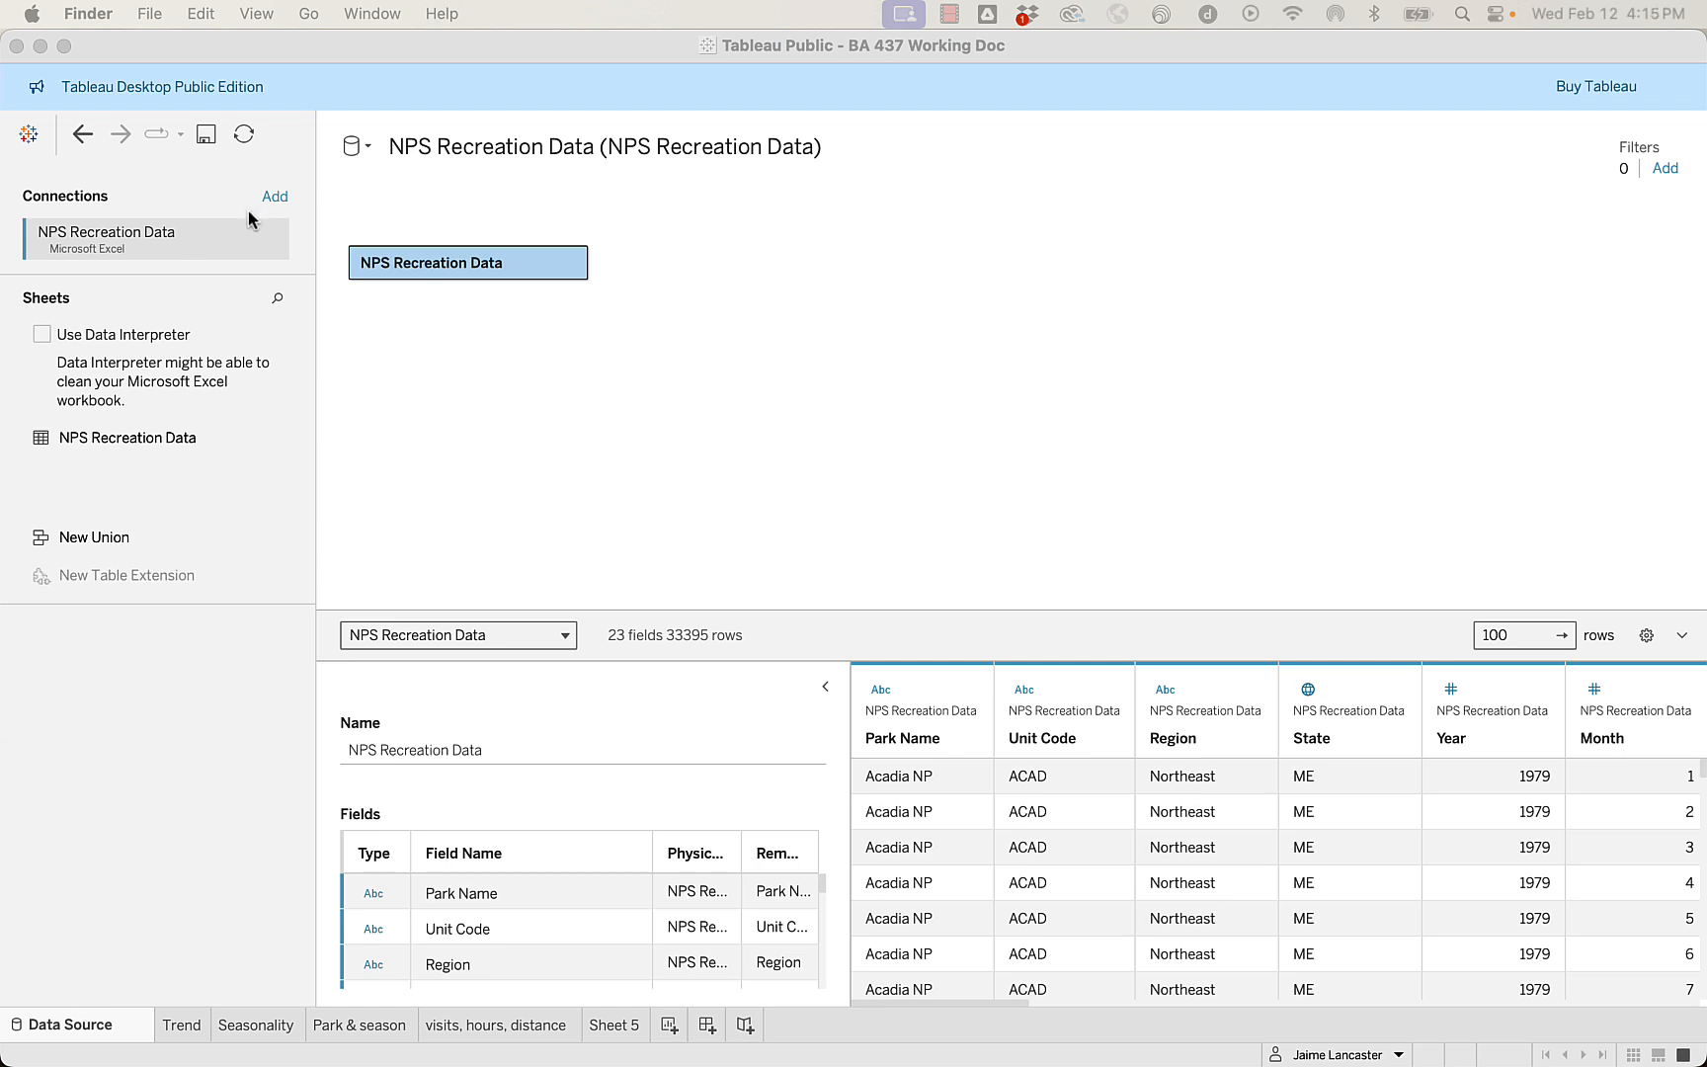
Switch to Tableau and add a spatial file connection to nps_boundary_centroids.shp from the NPS Centroid folder in Data > National Parks.
click(276, 201)
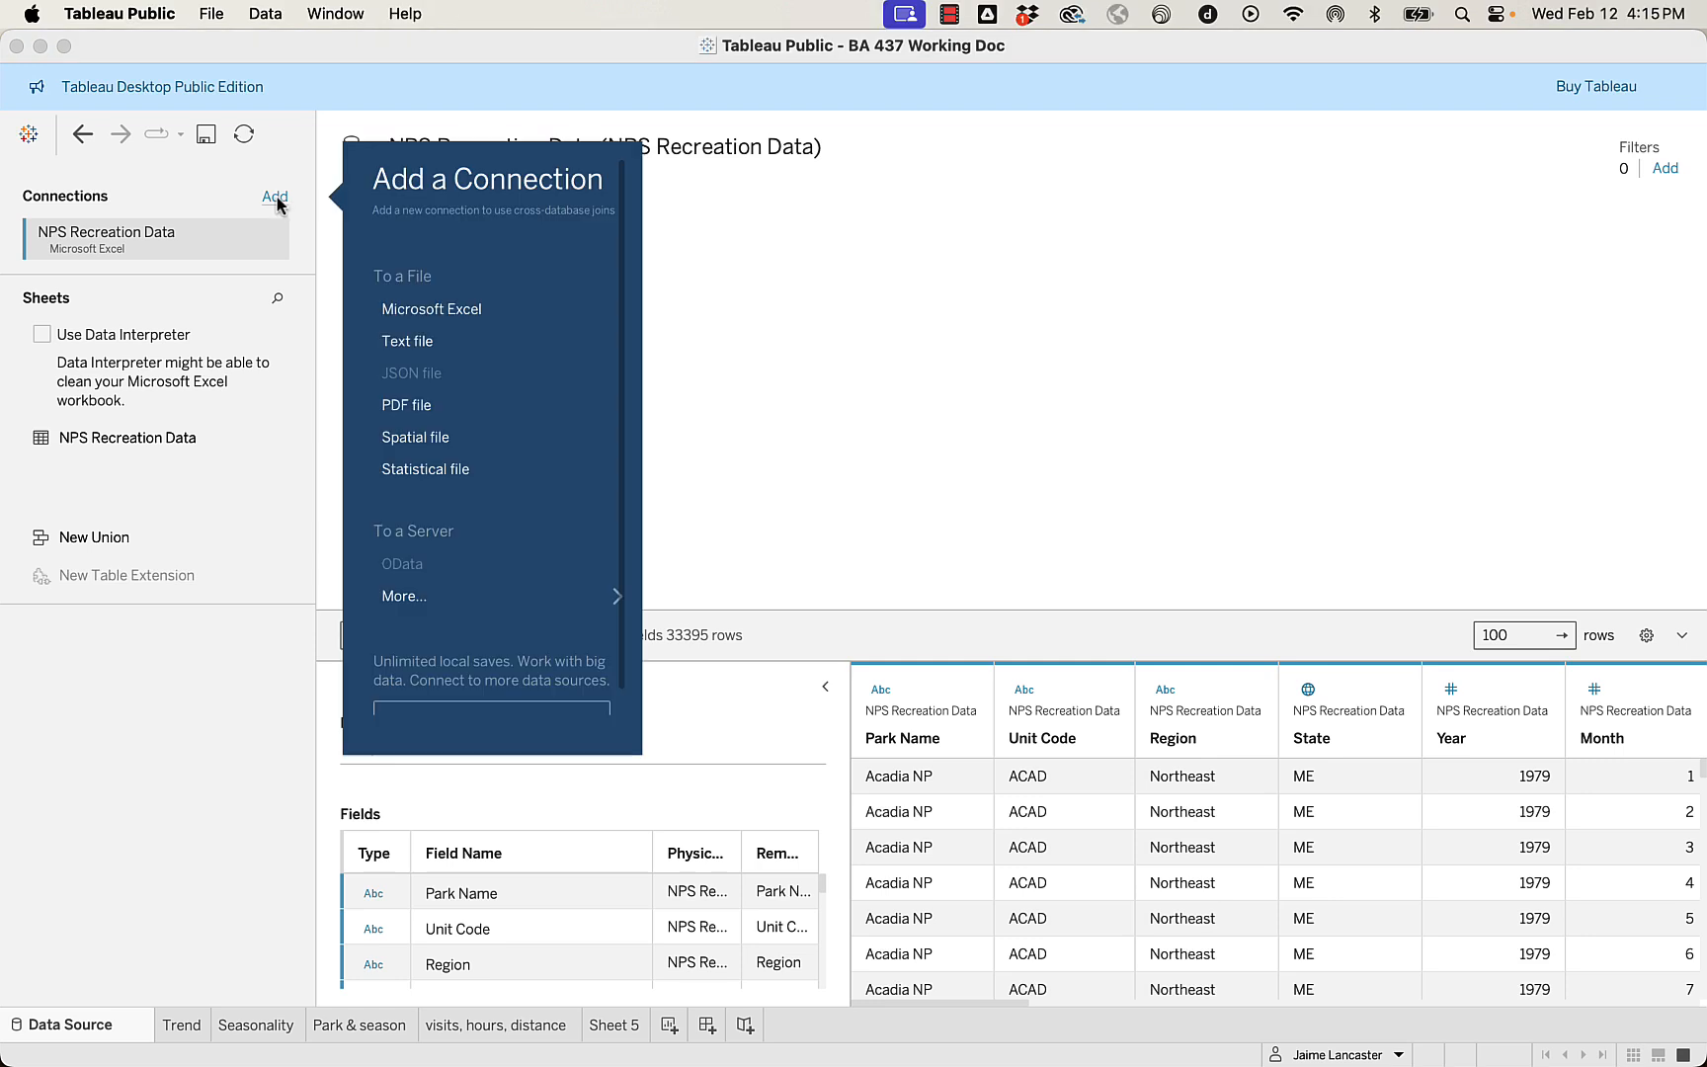
click(414, 439)
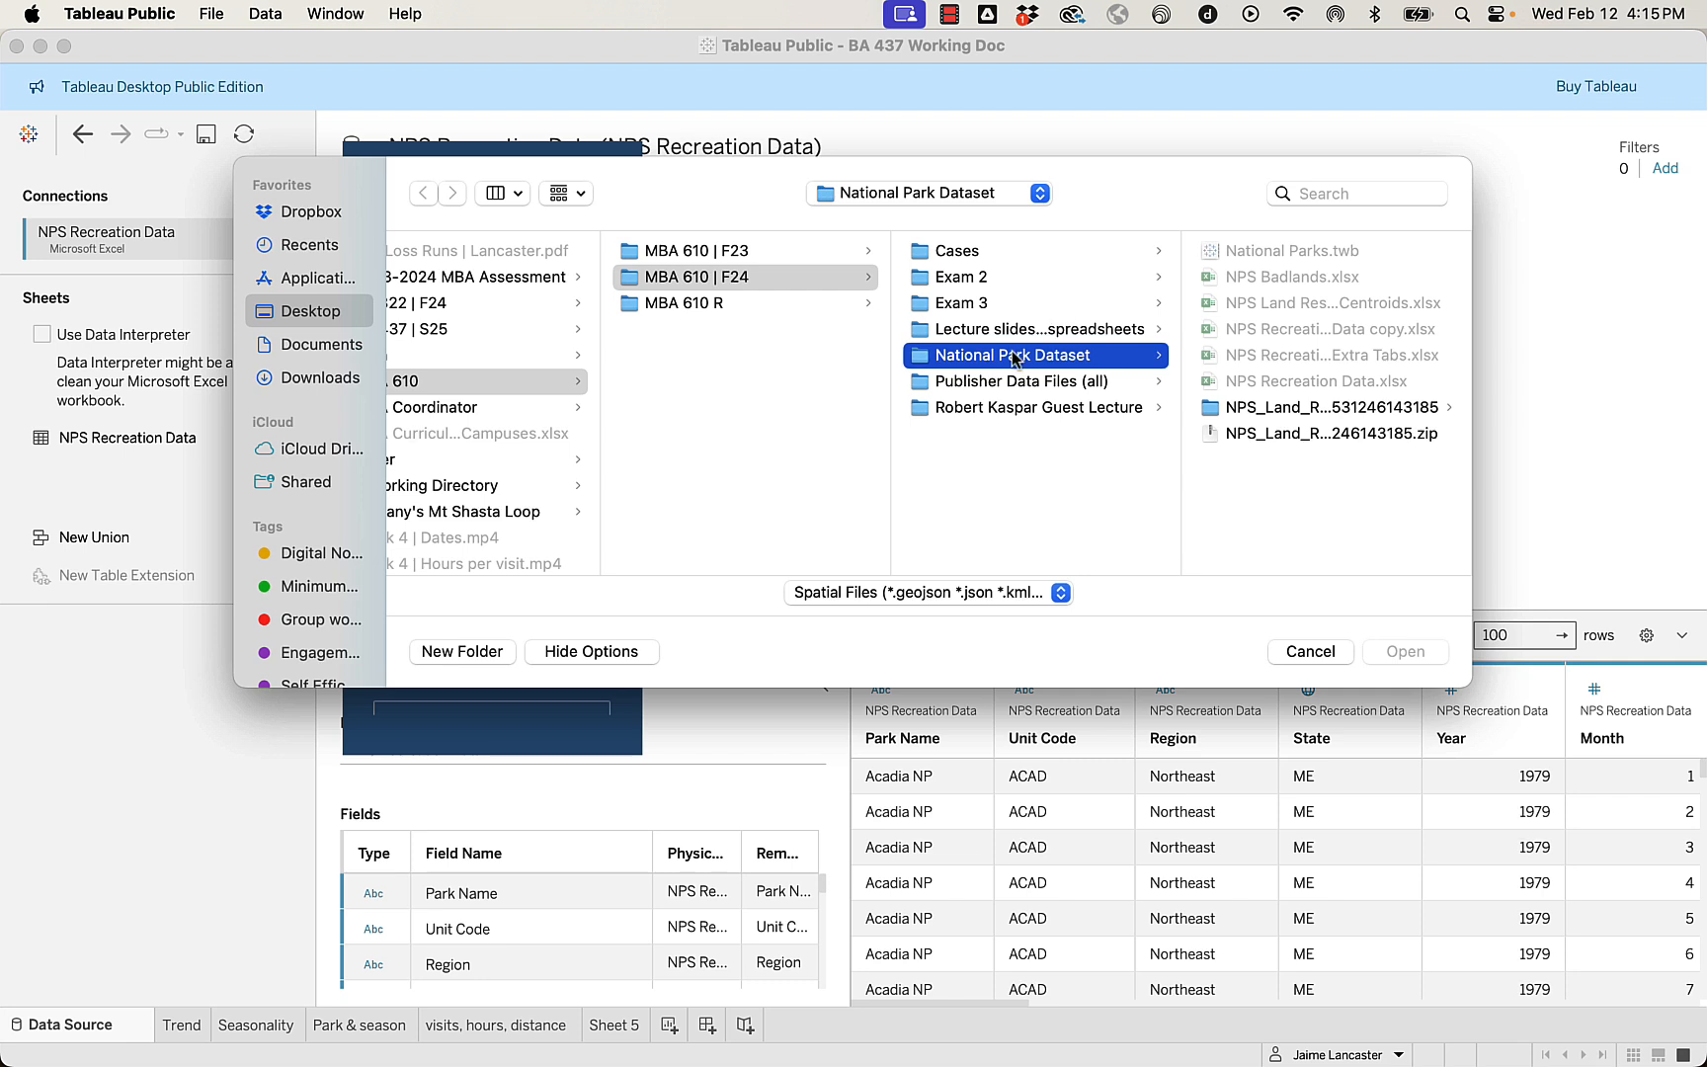
scroll(1202, 431, right, 2)
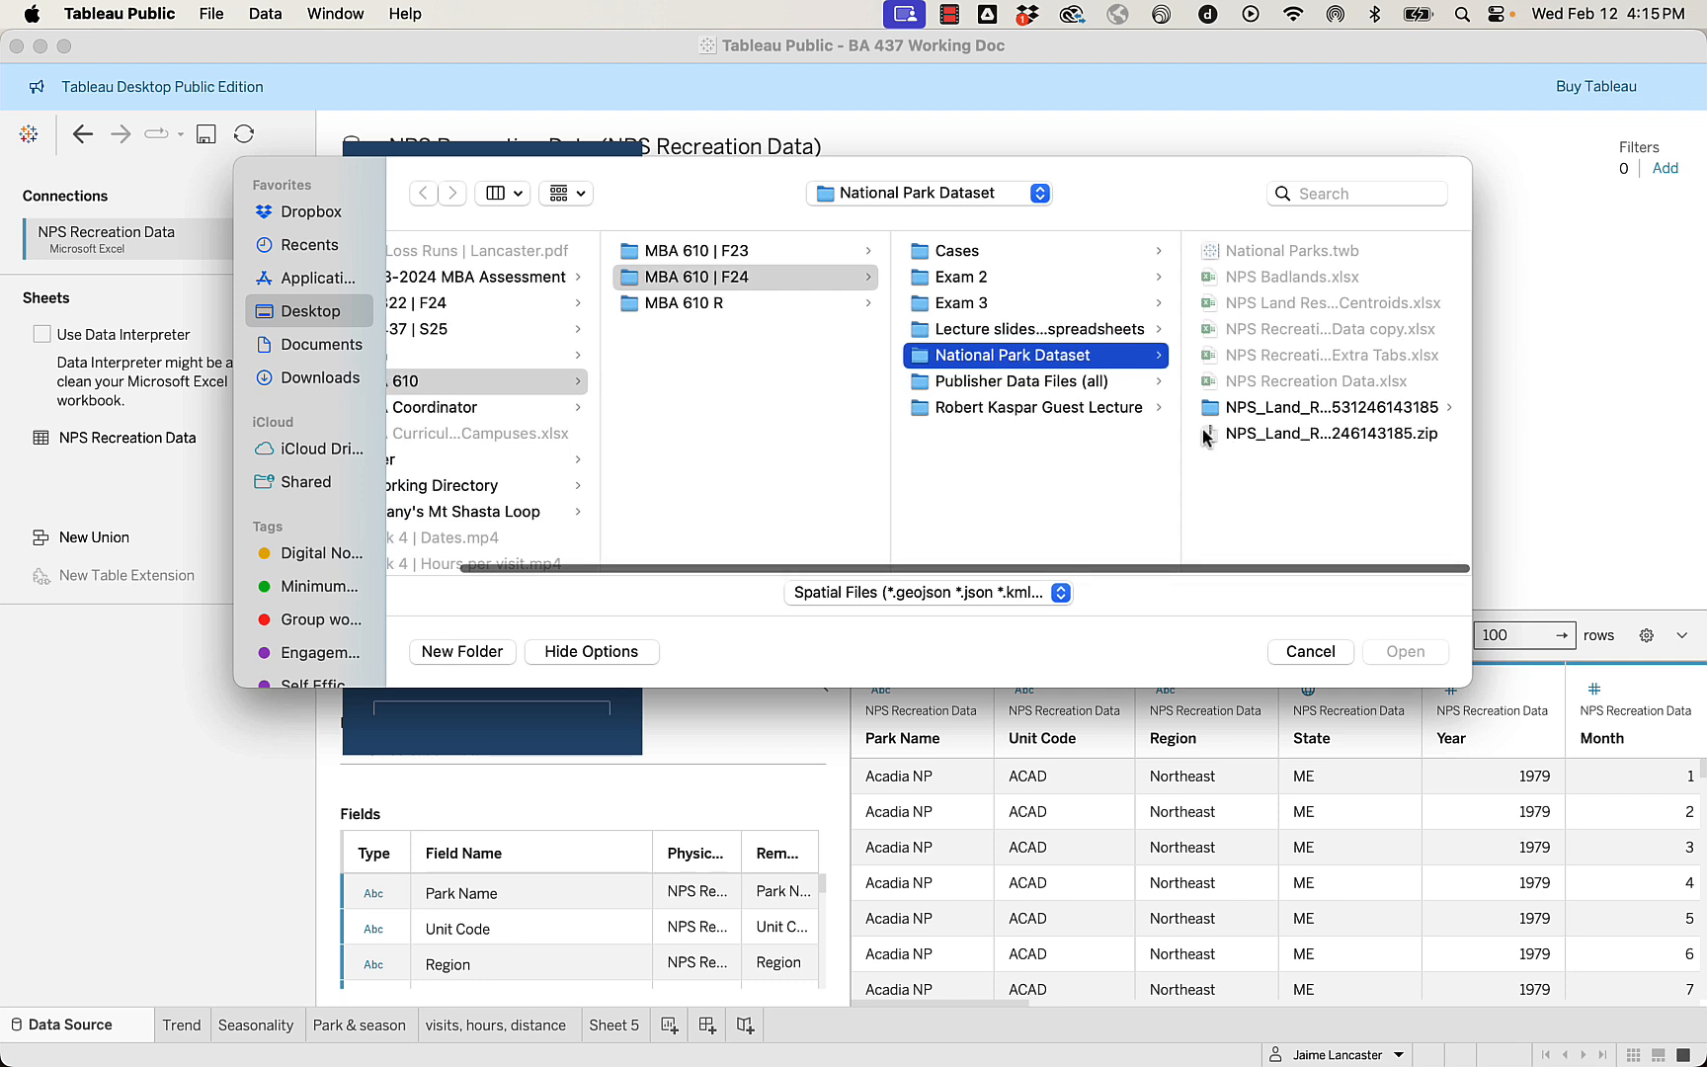
scroll(1201, 427, left, 3)
click(467, 356)
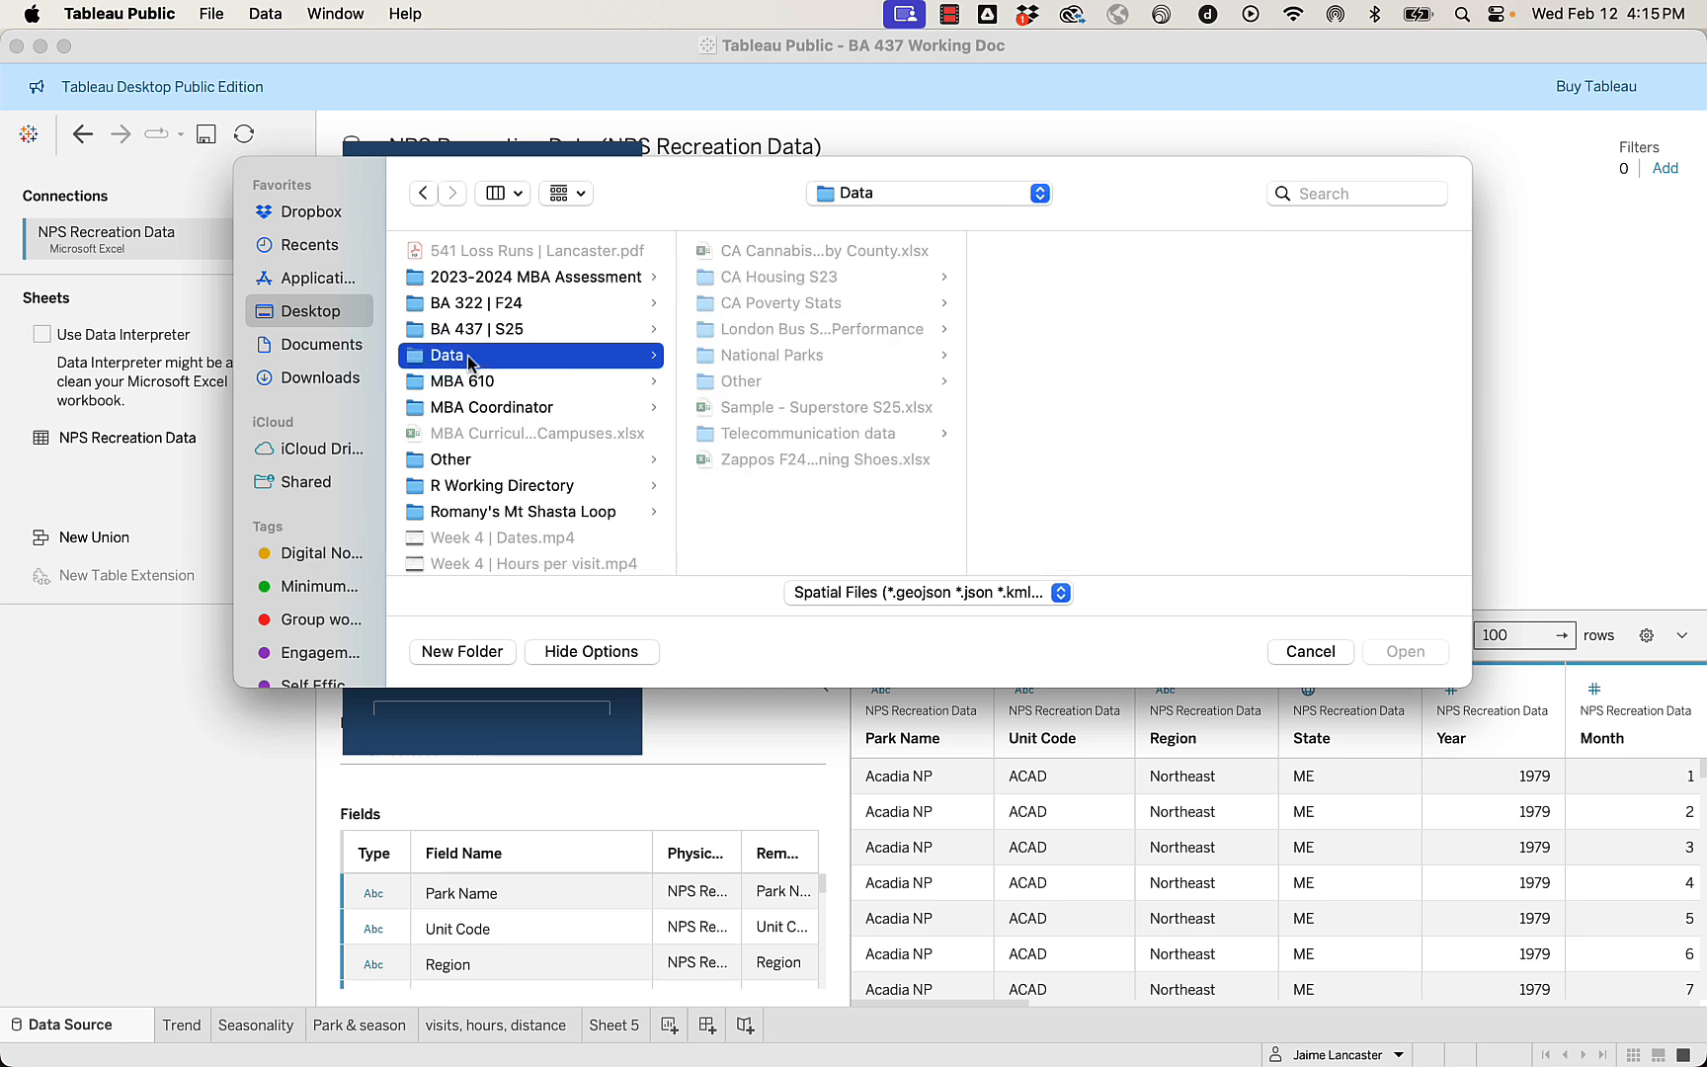
click(768, 358)
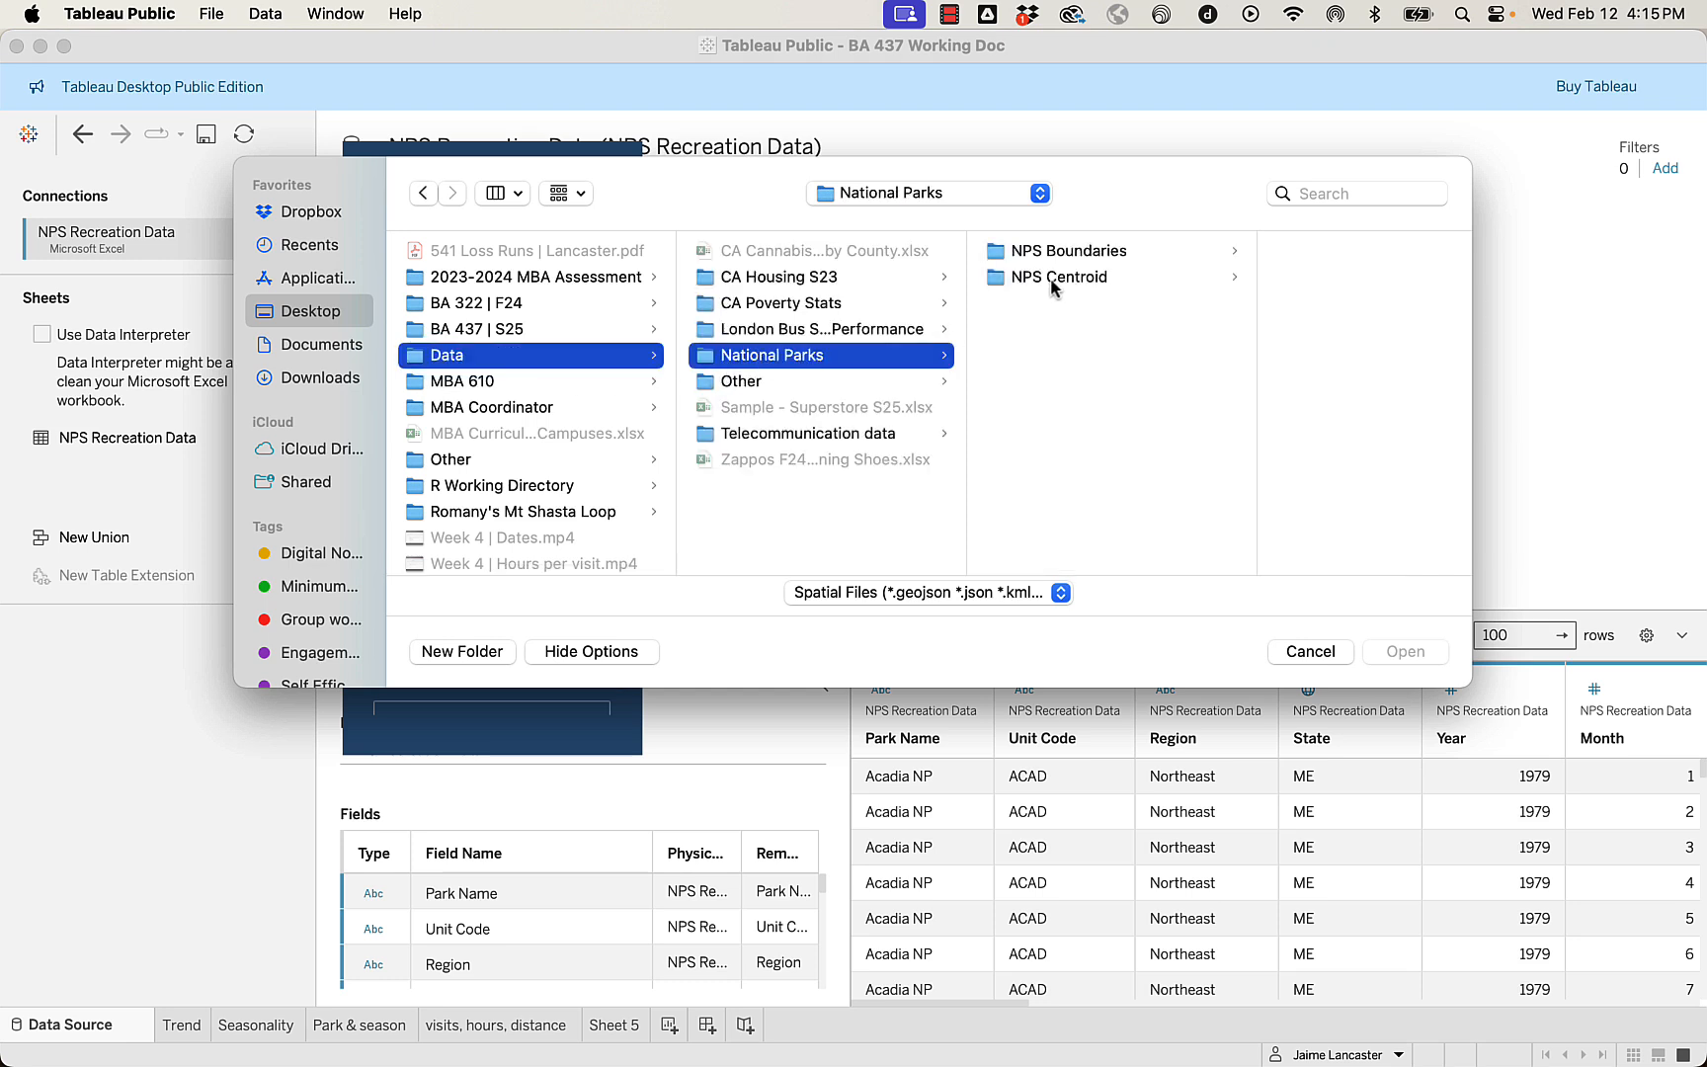
click(1055, 280)
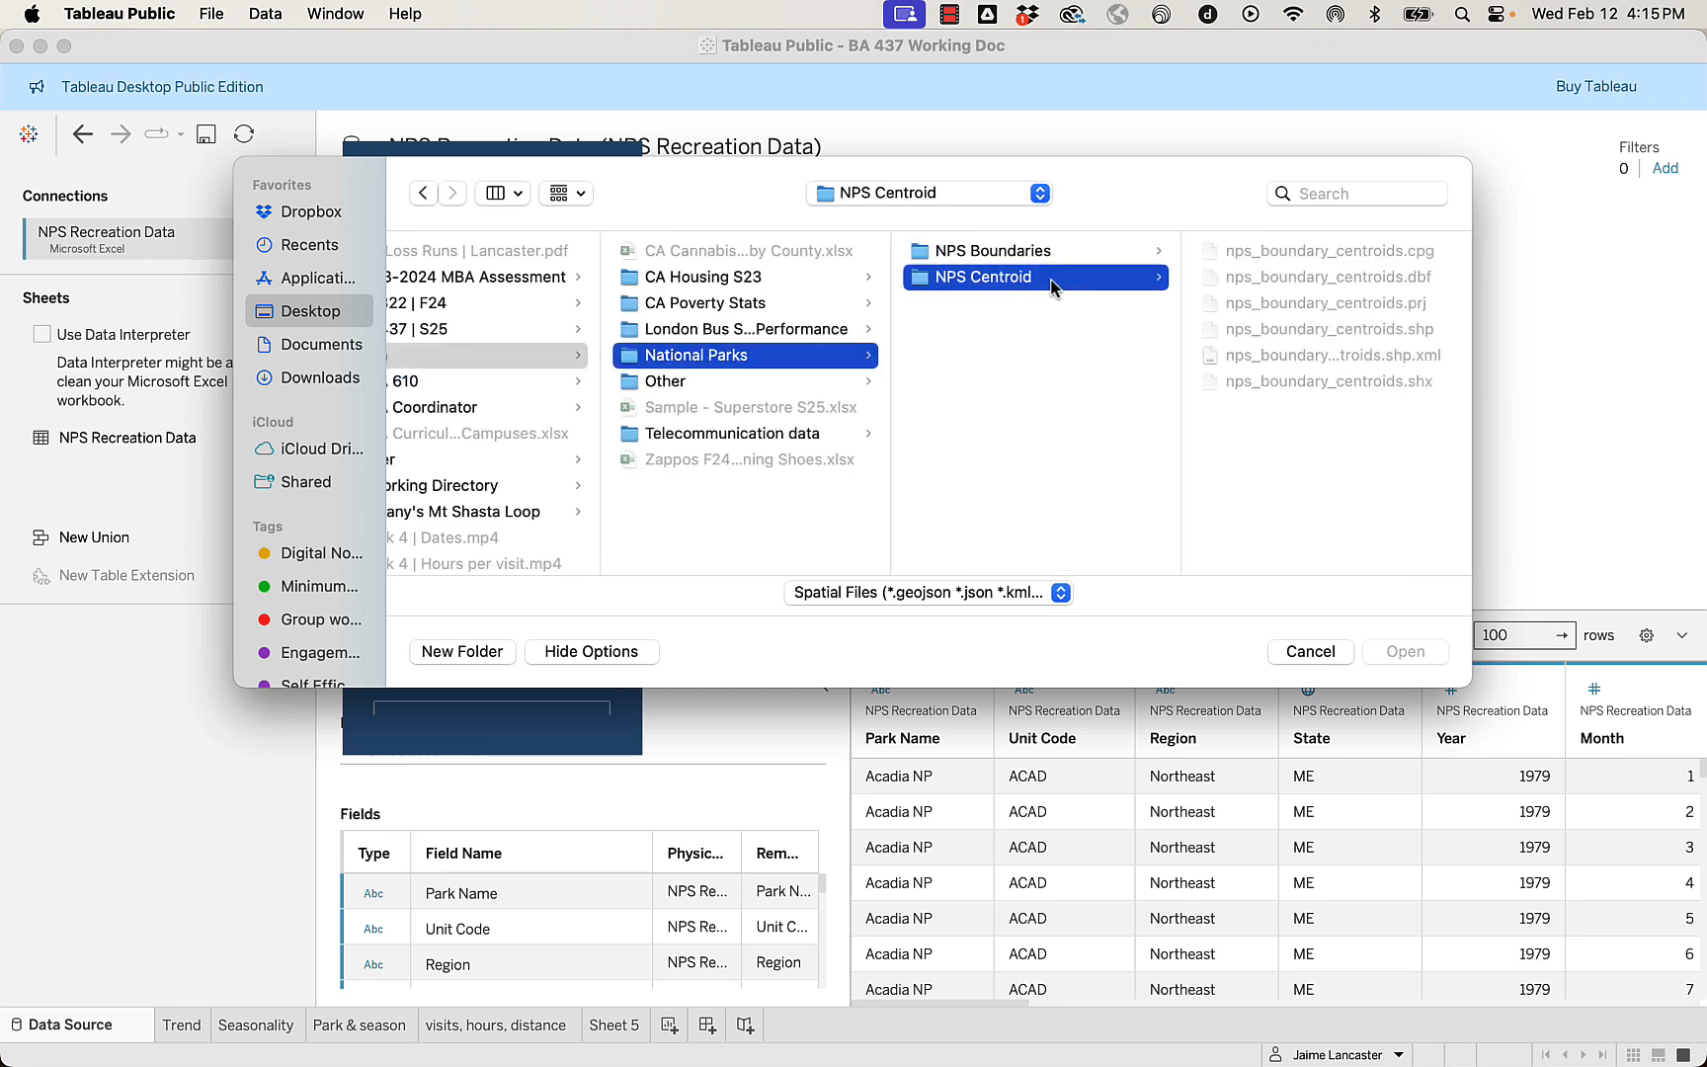
click(1011, 423)
click(982, 275)
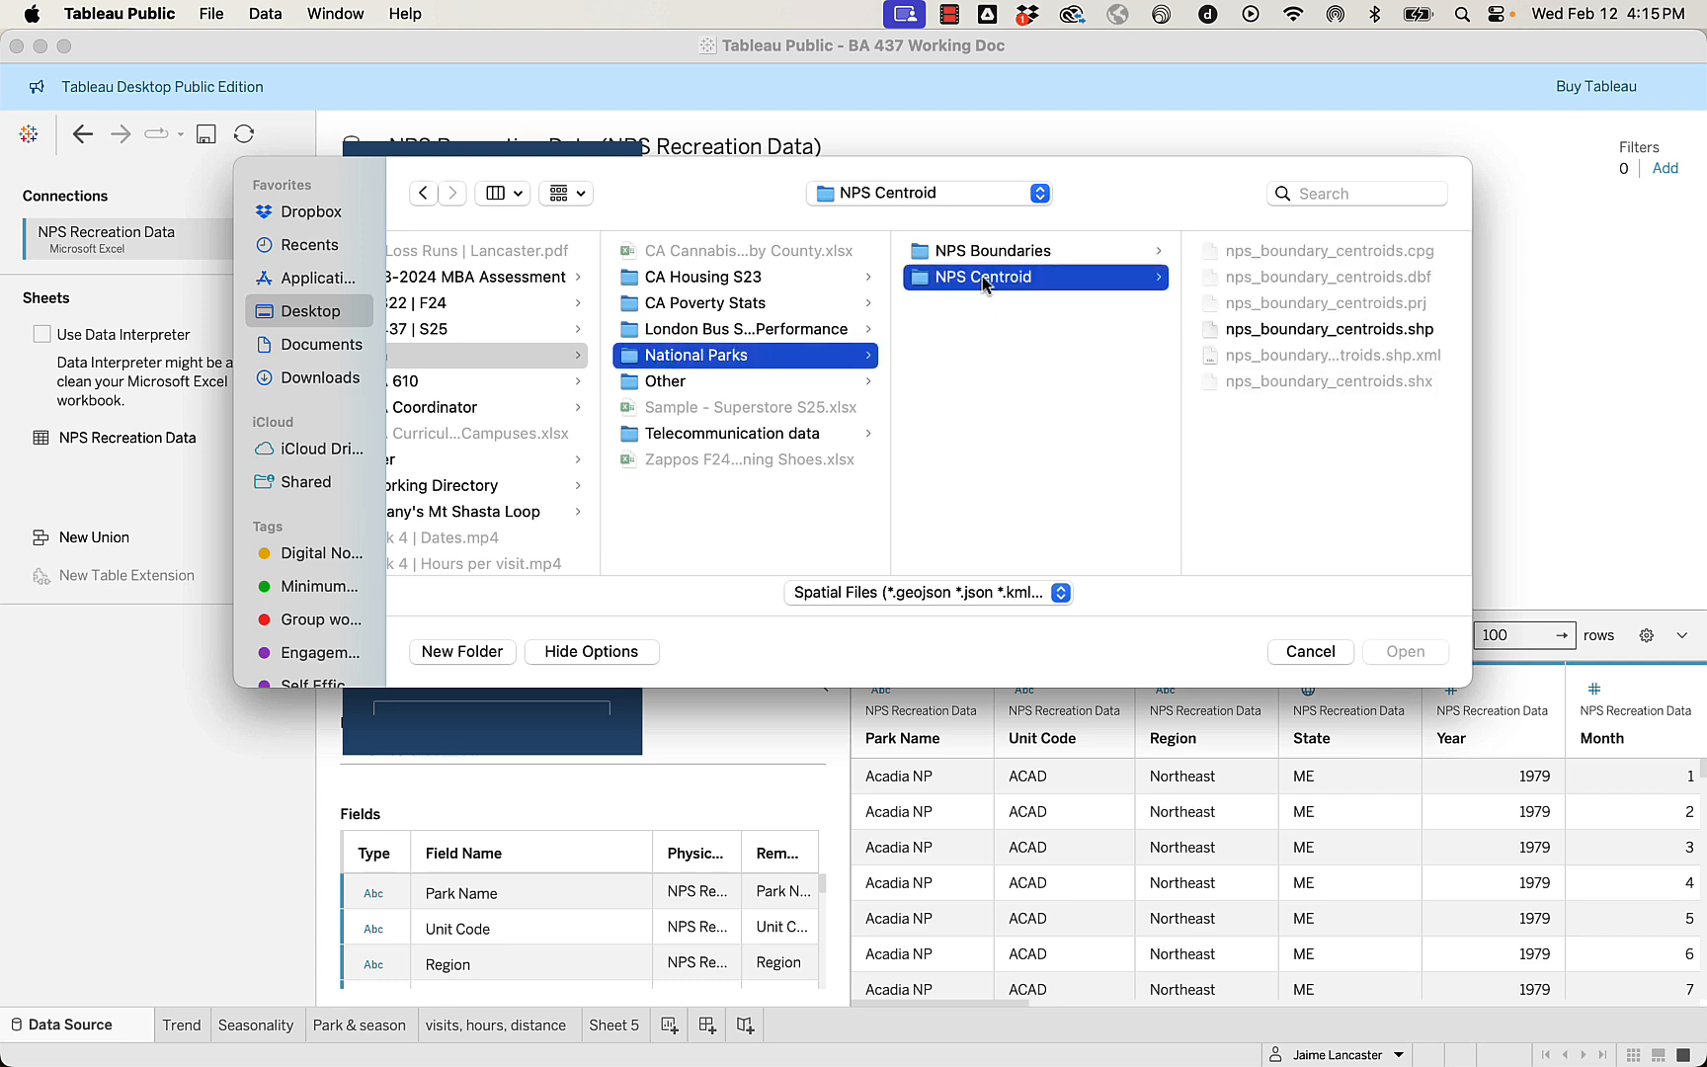
double_click(1260, 330)
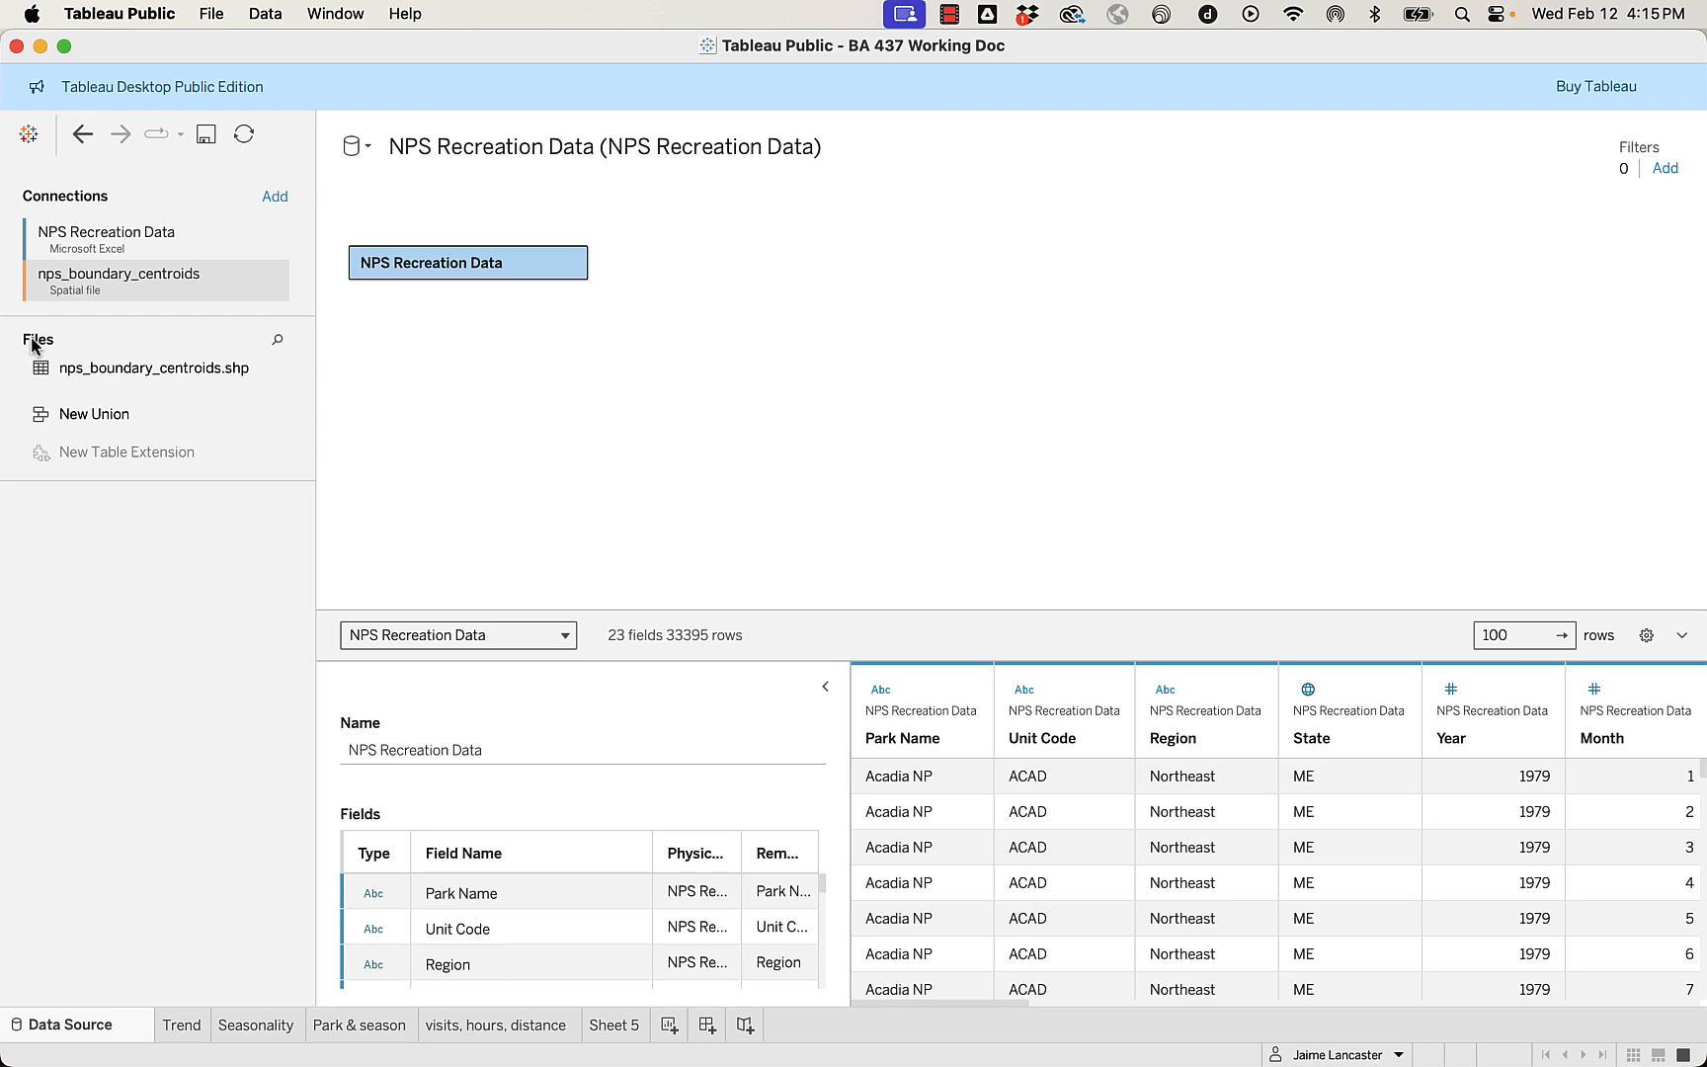
Add nps_boundary_centroids.shp to the data model and relate it to NPS Recreation Data with Unit Code = Unit Code1.
click(76, 374)
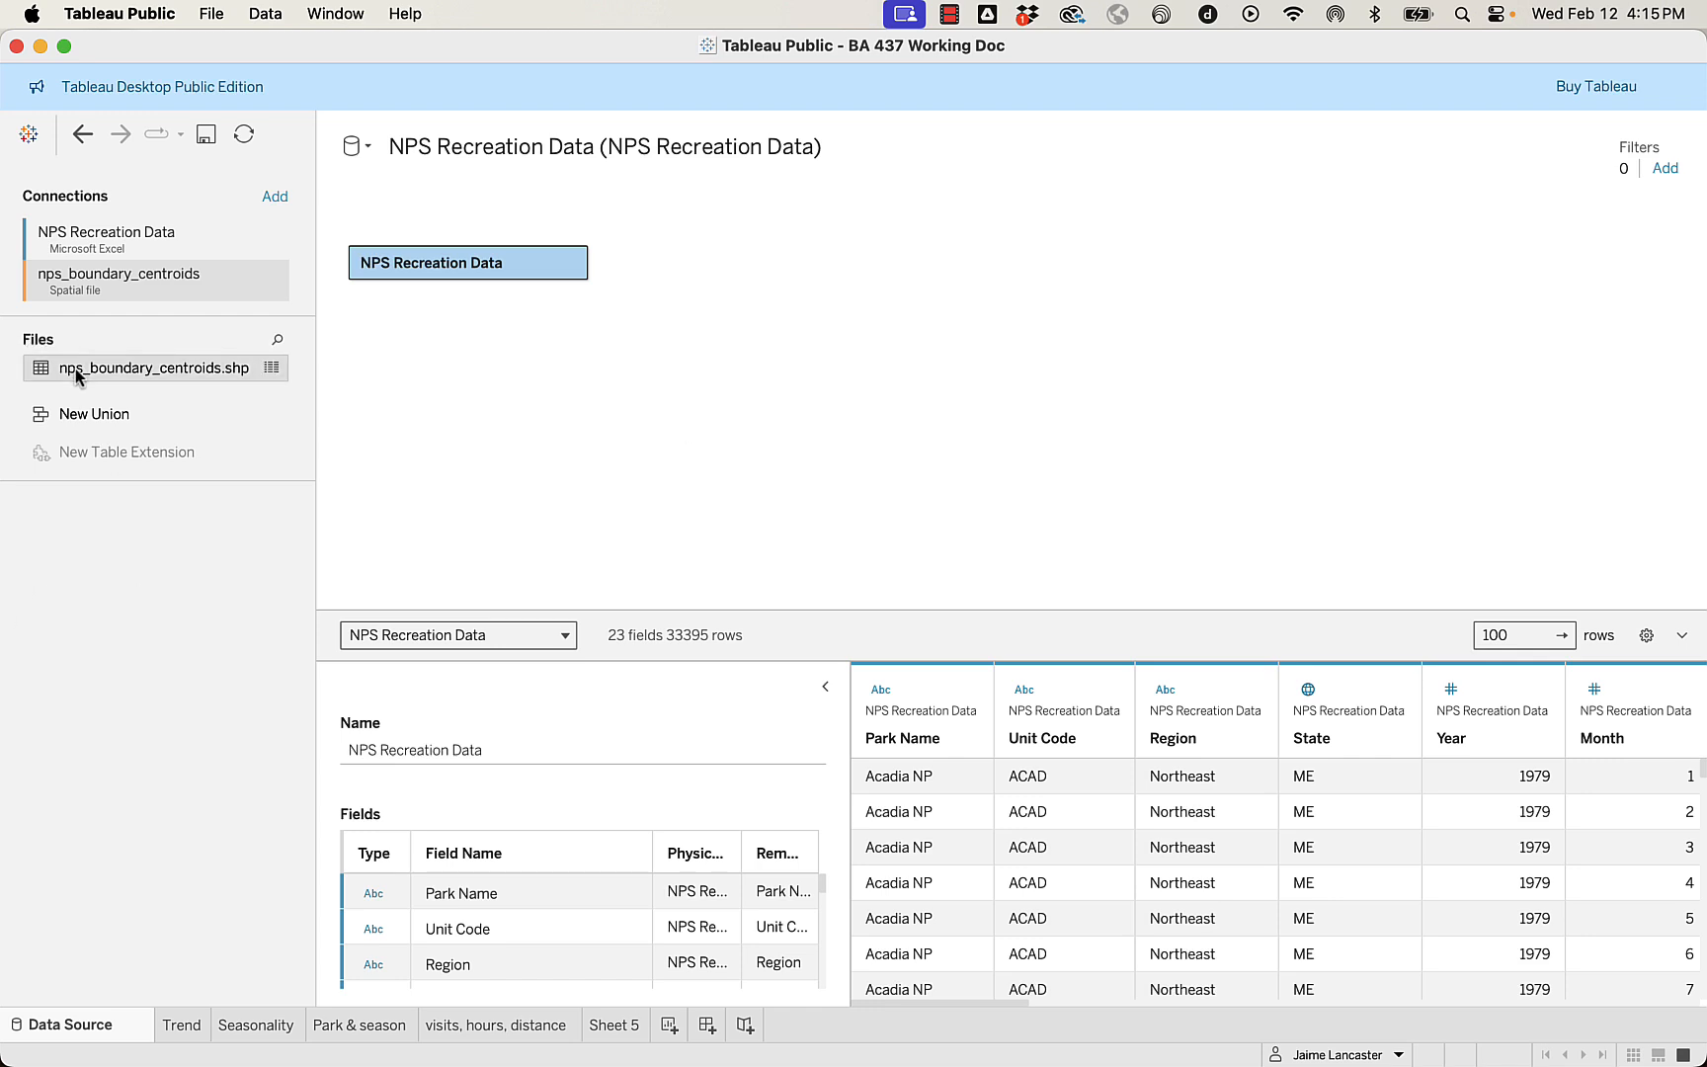
drag(76, 374, 676, 282)
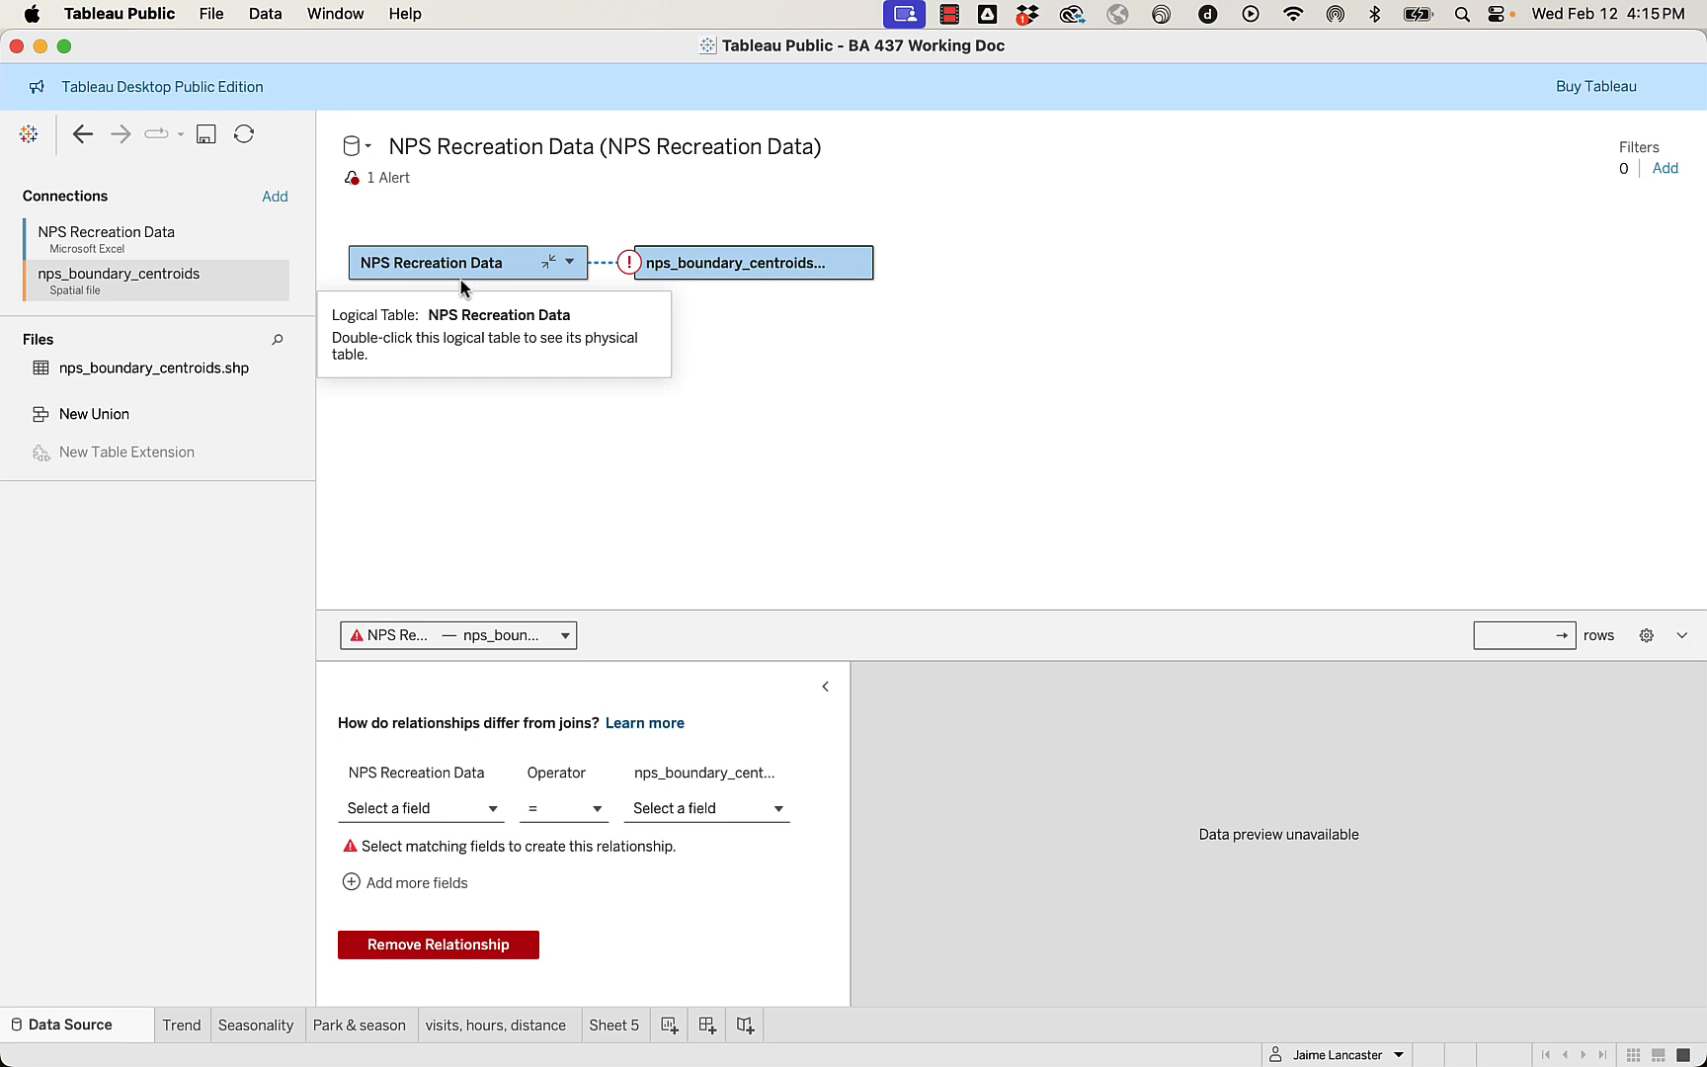
click(419, 813)
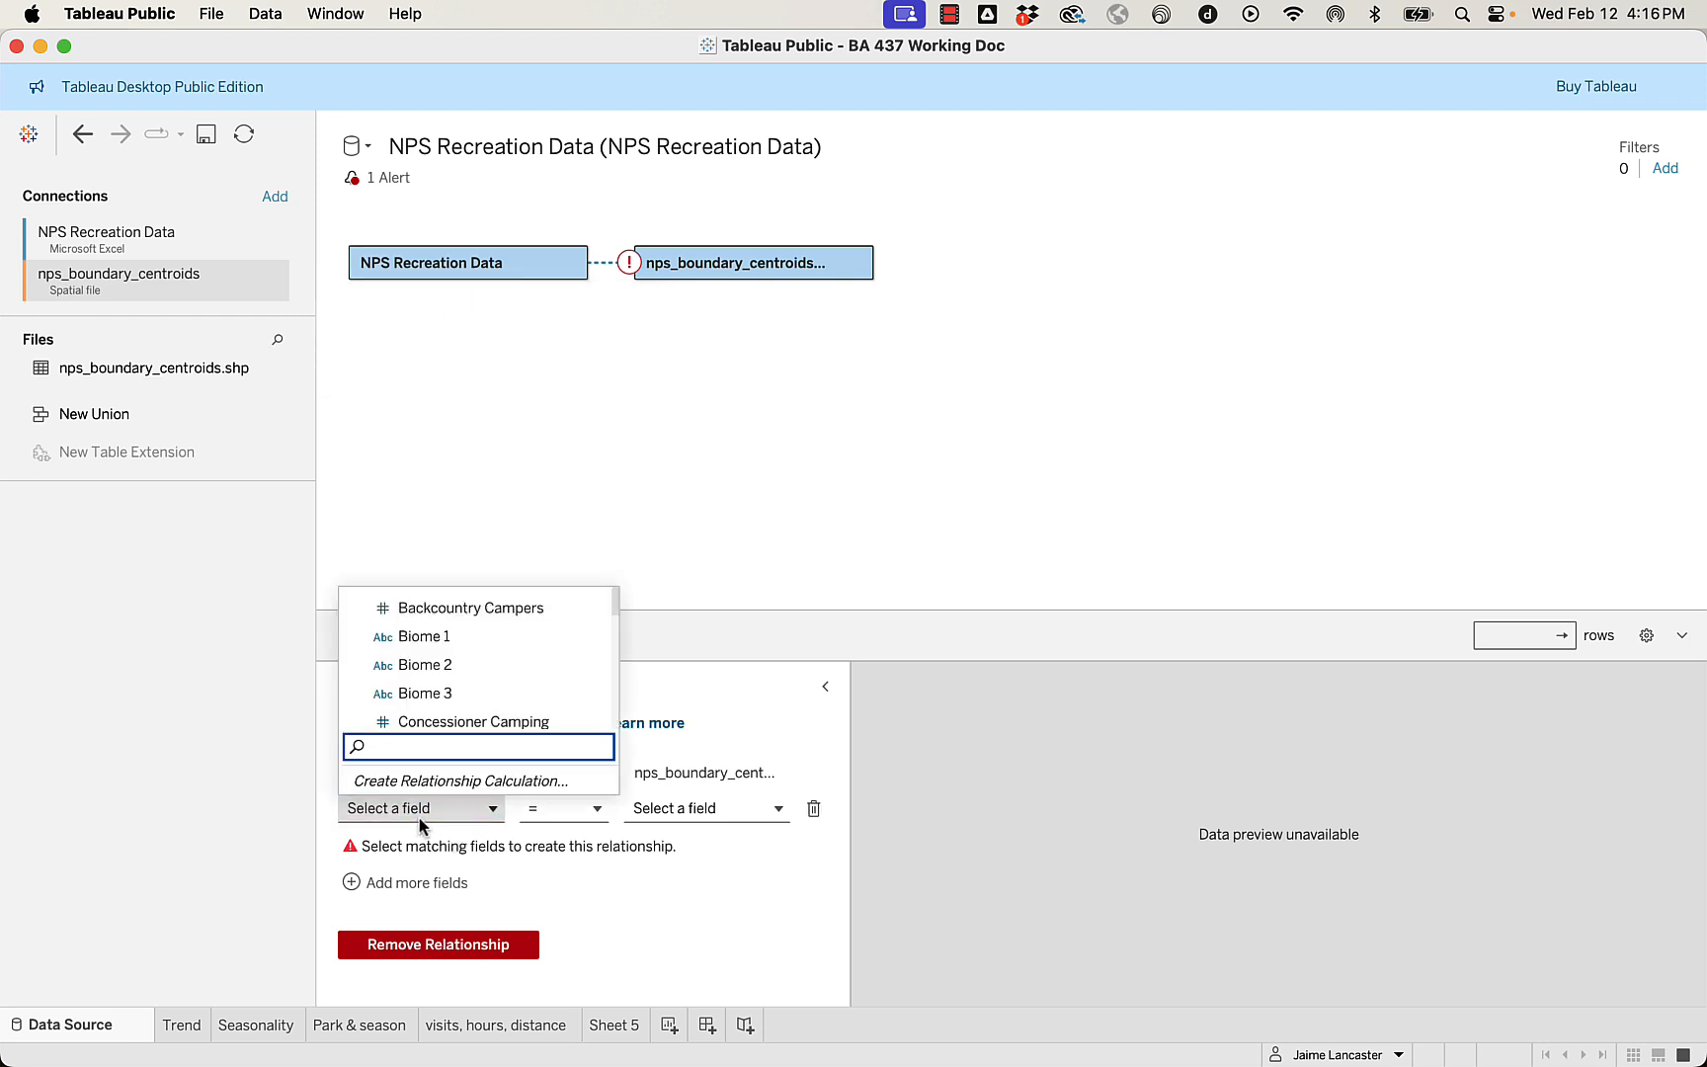
text(uni)
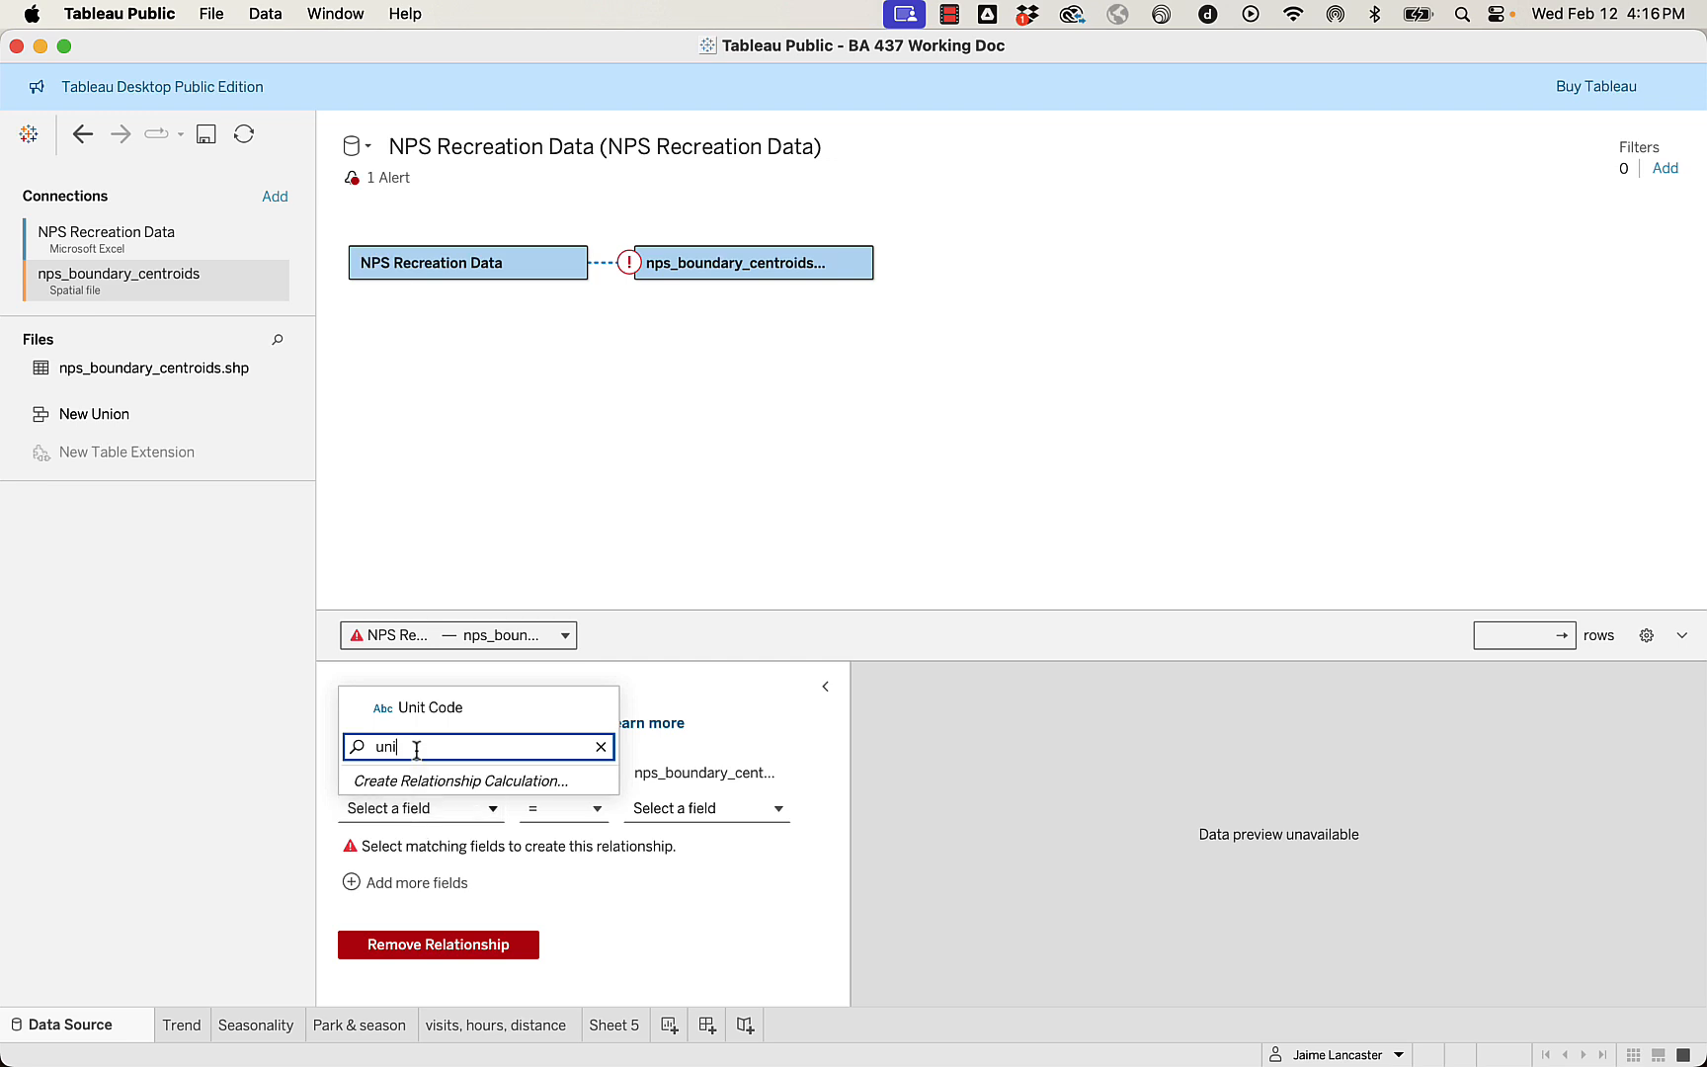
click(431, 709)
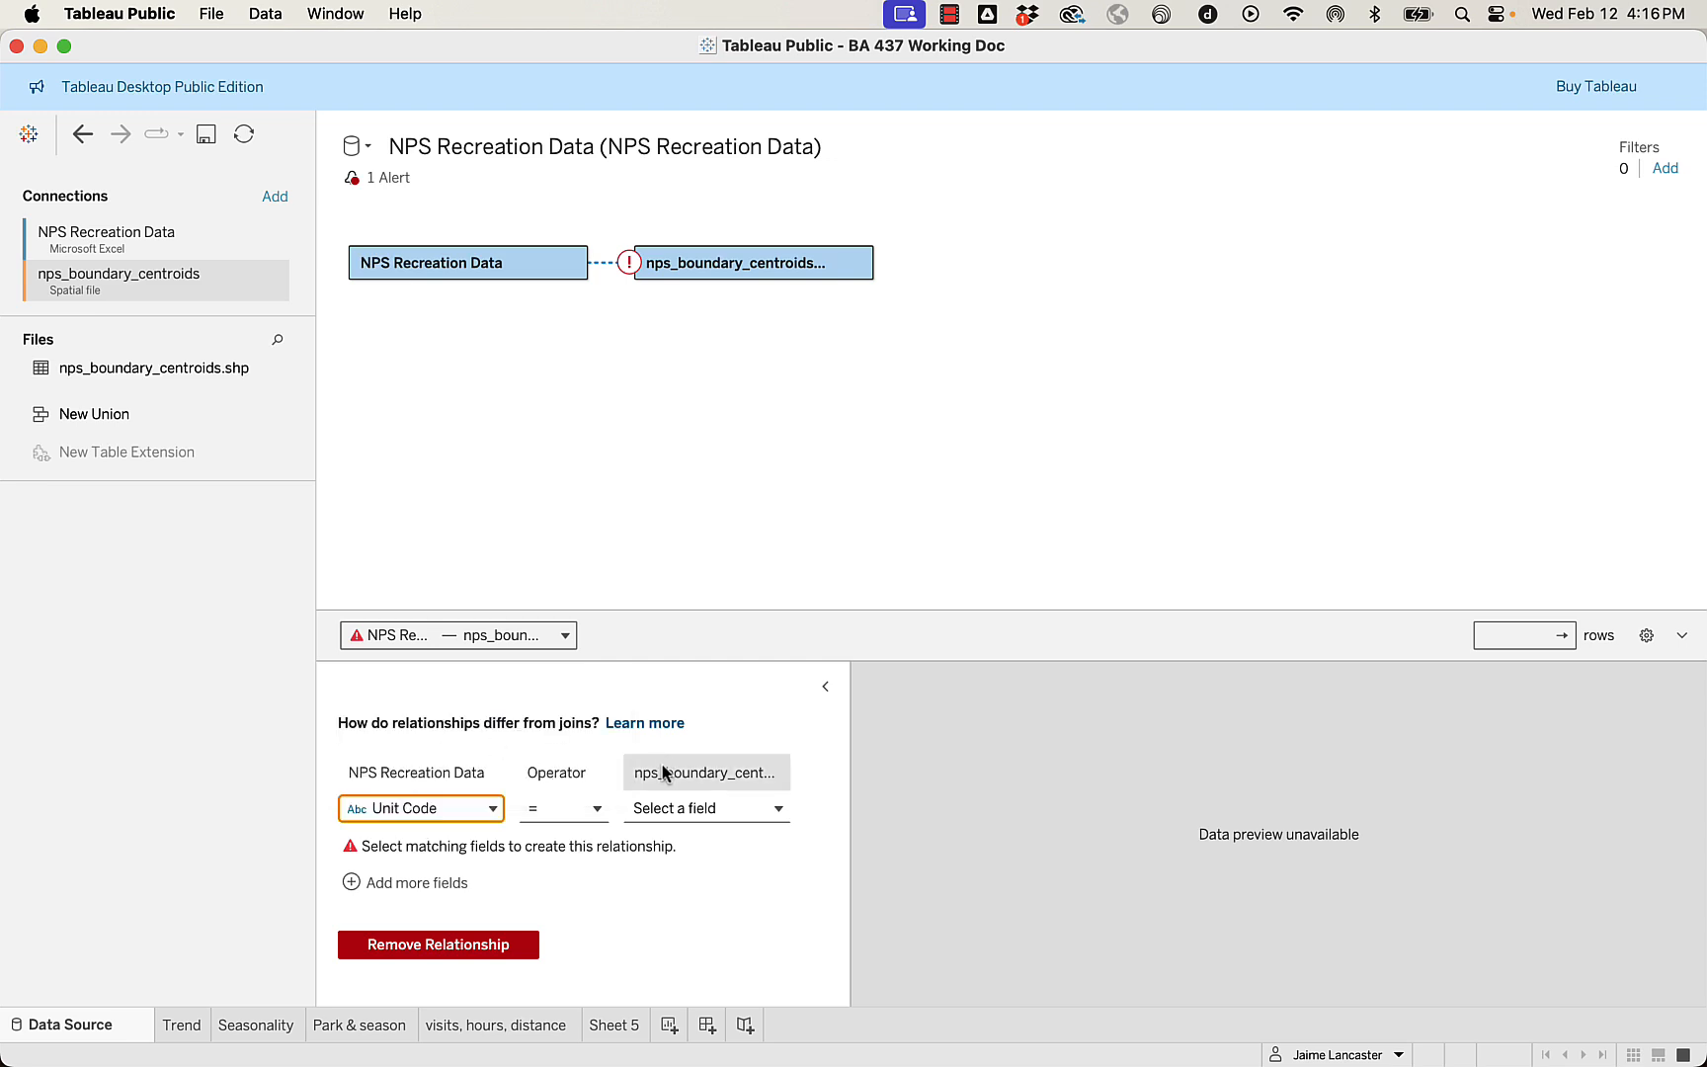
click(658, 810)
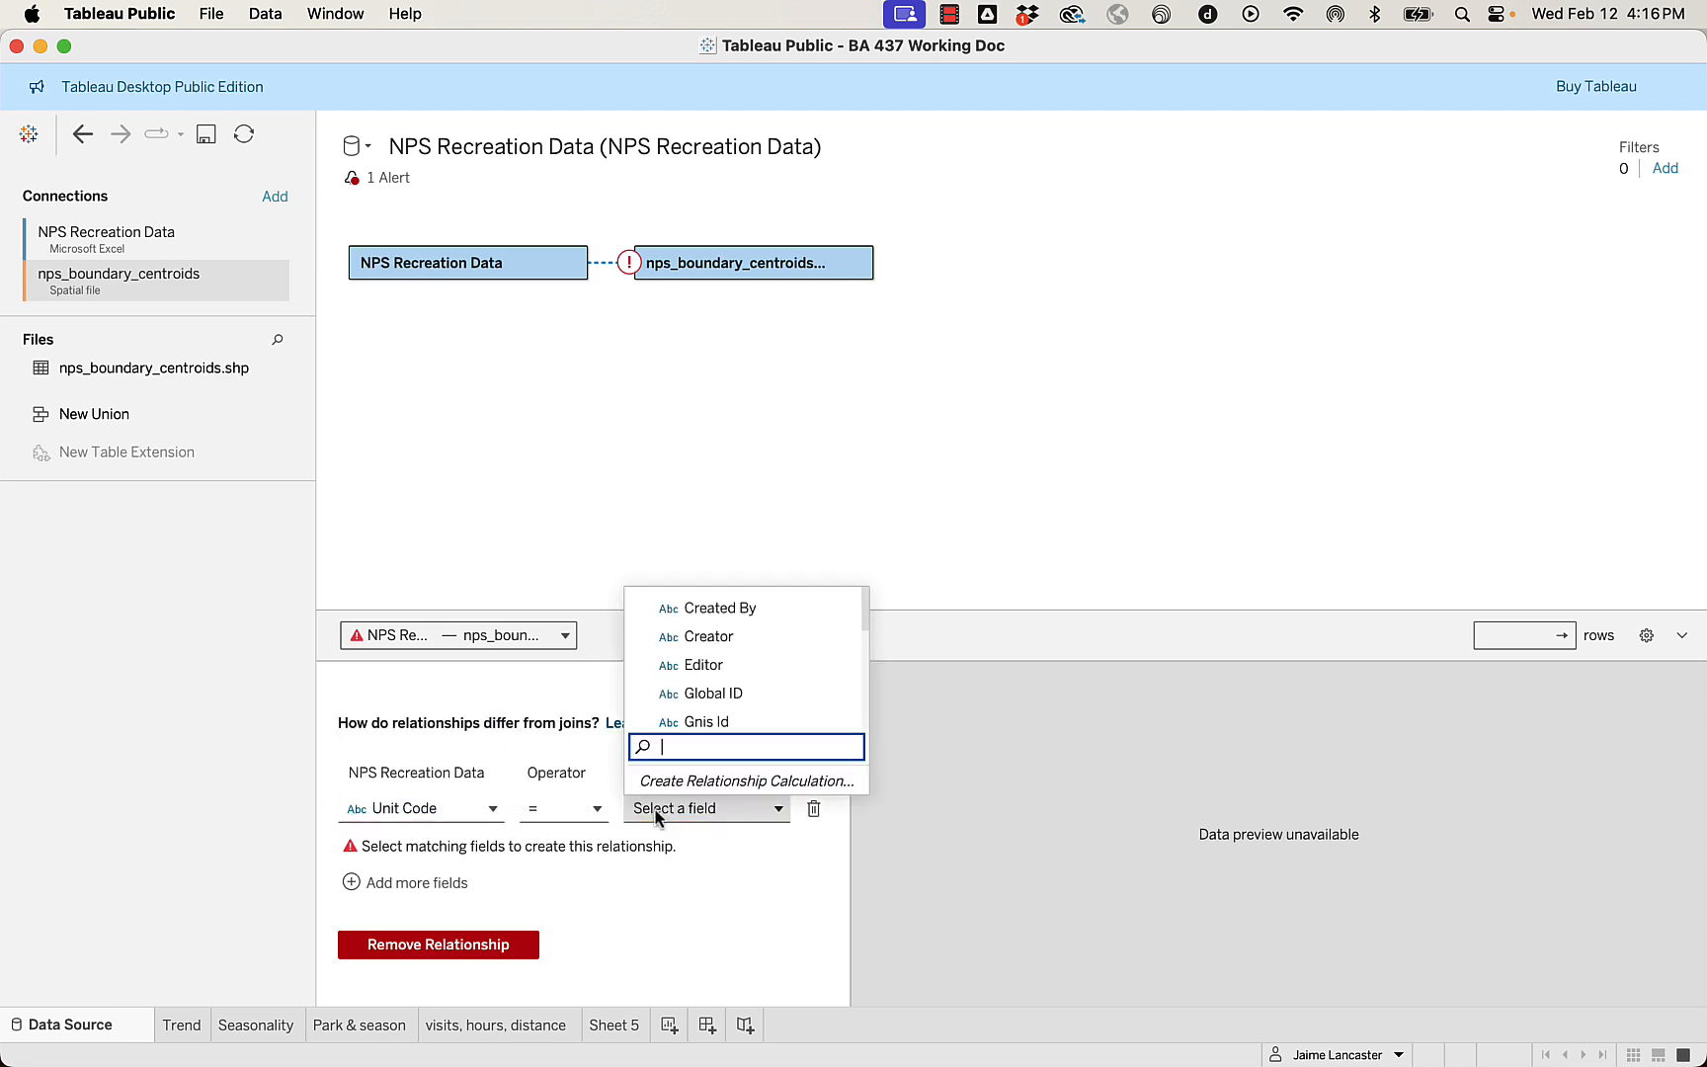
text(uni)
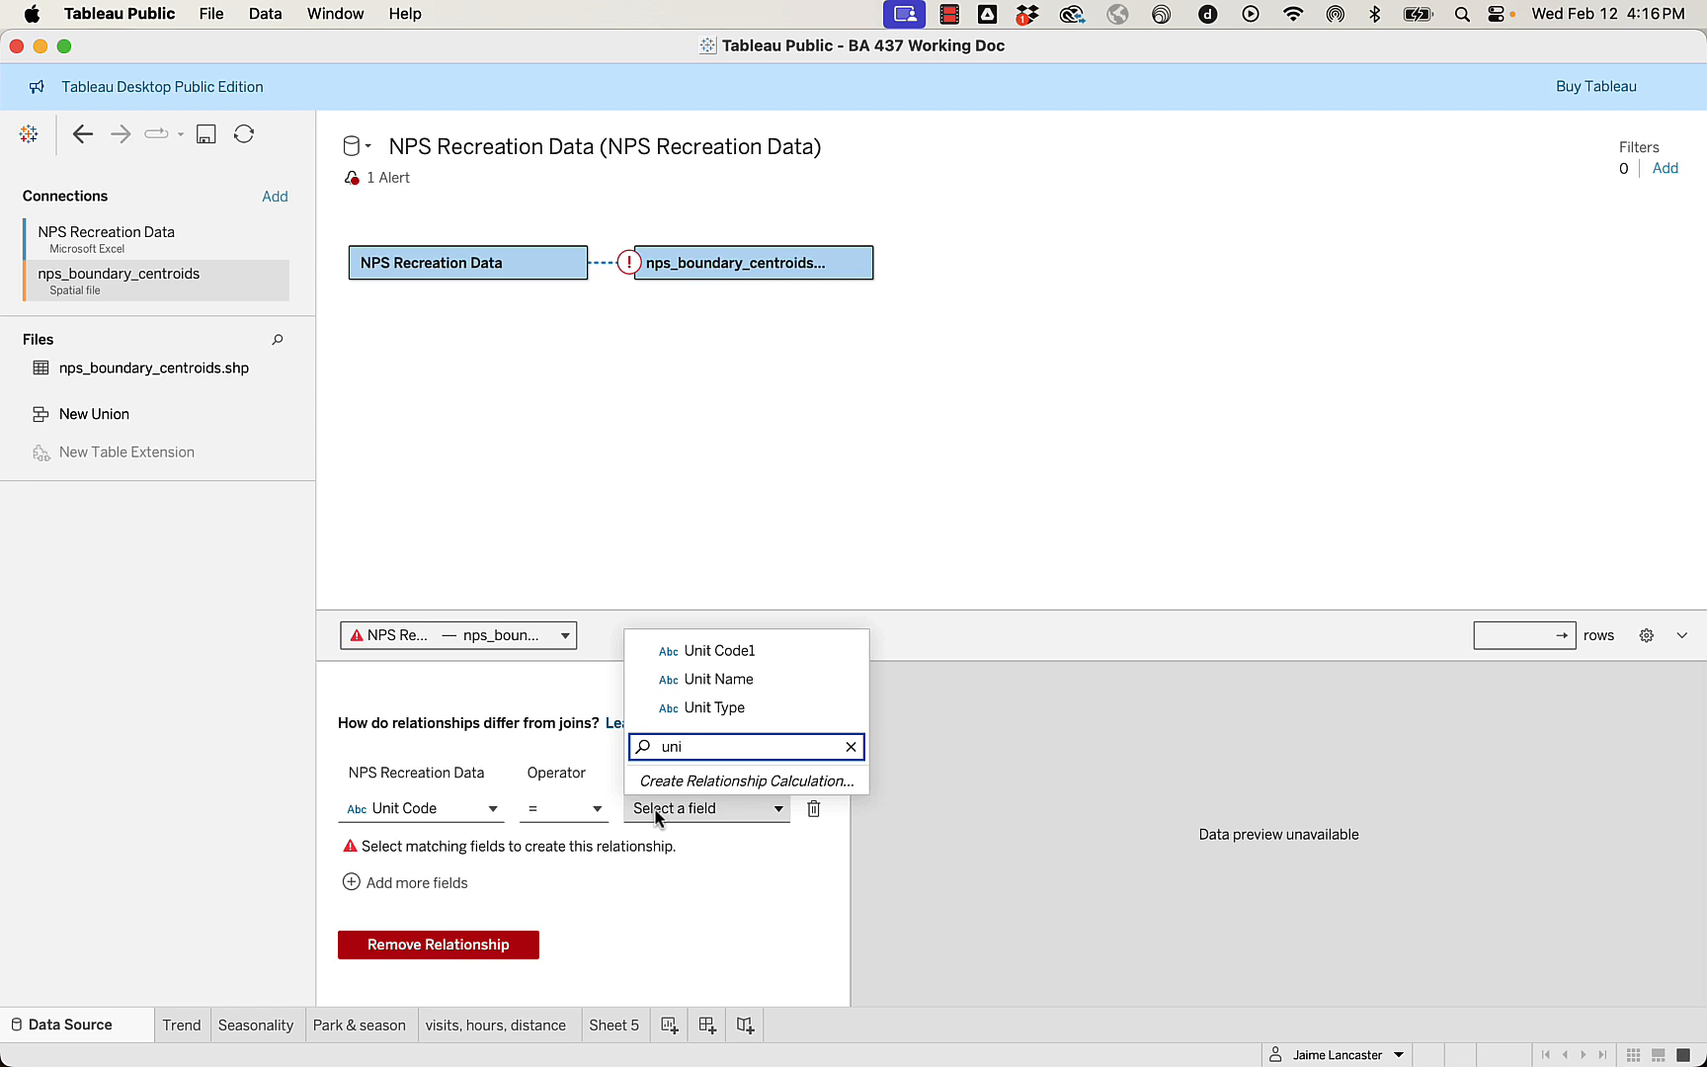
click(763, 650)
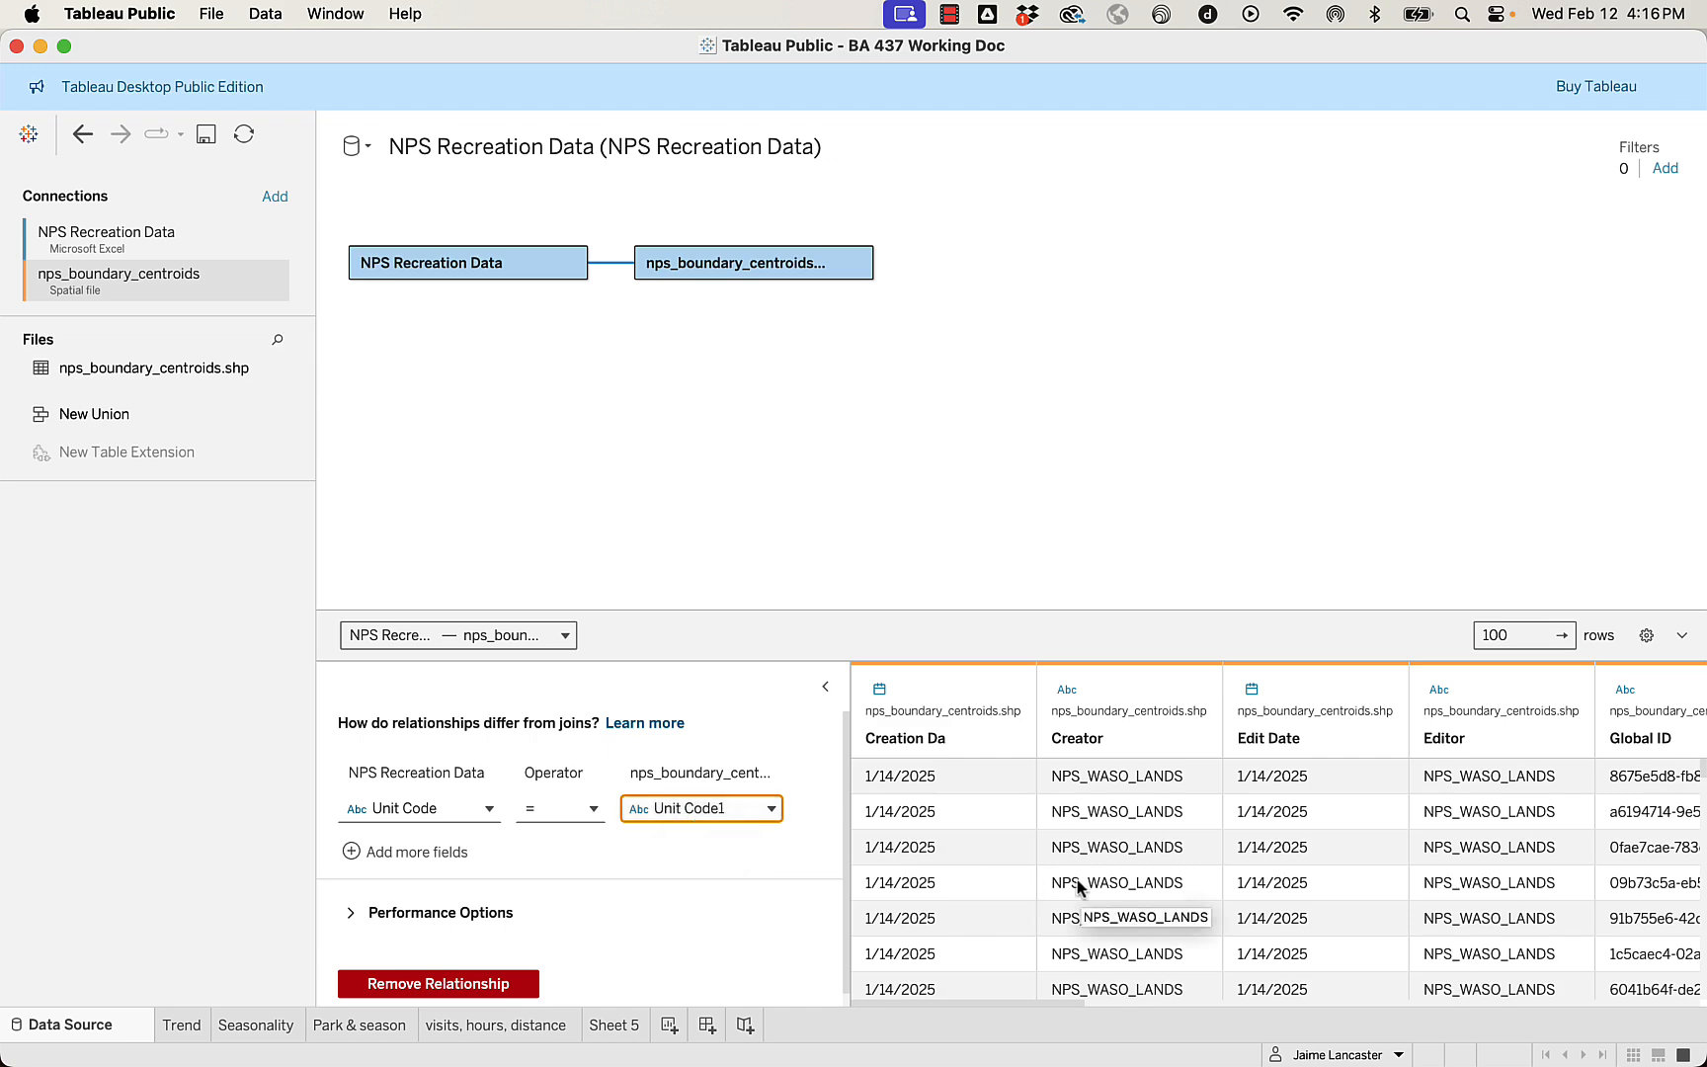
mouse_move(197, 1032)
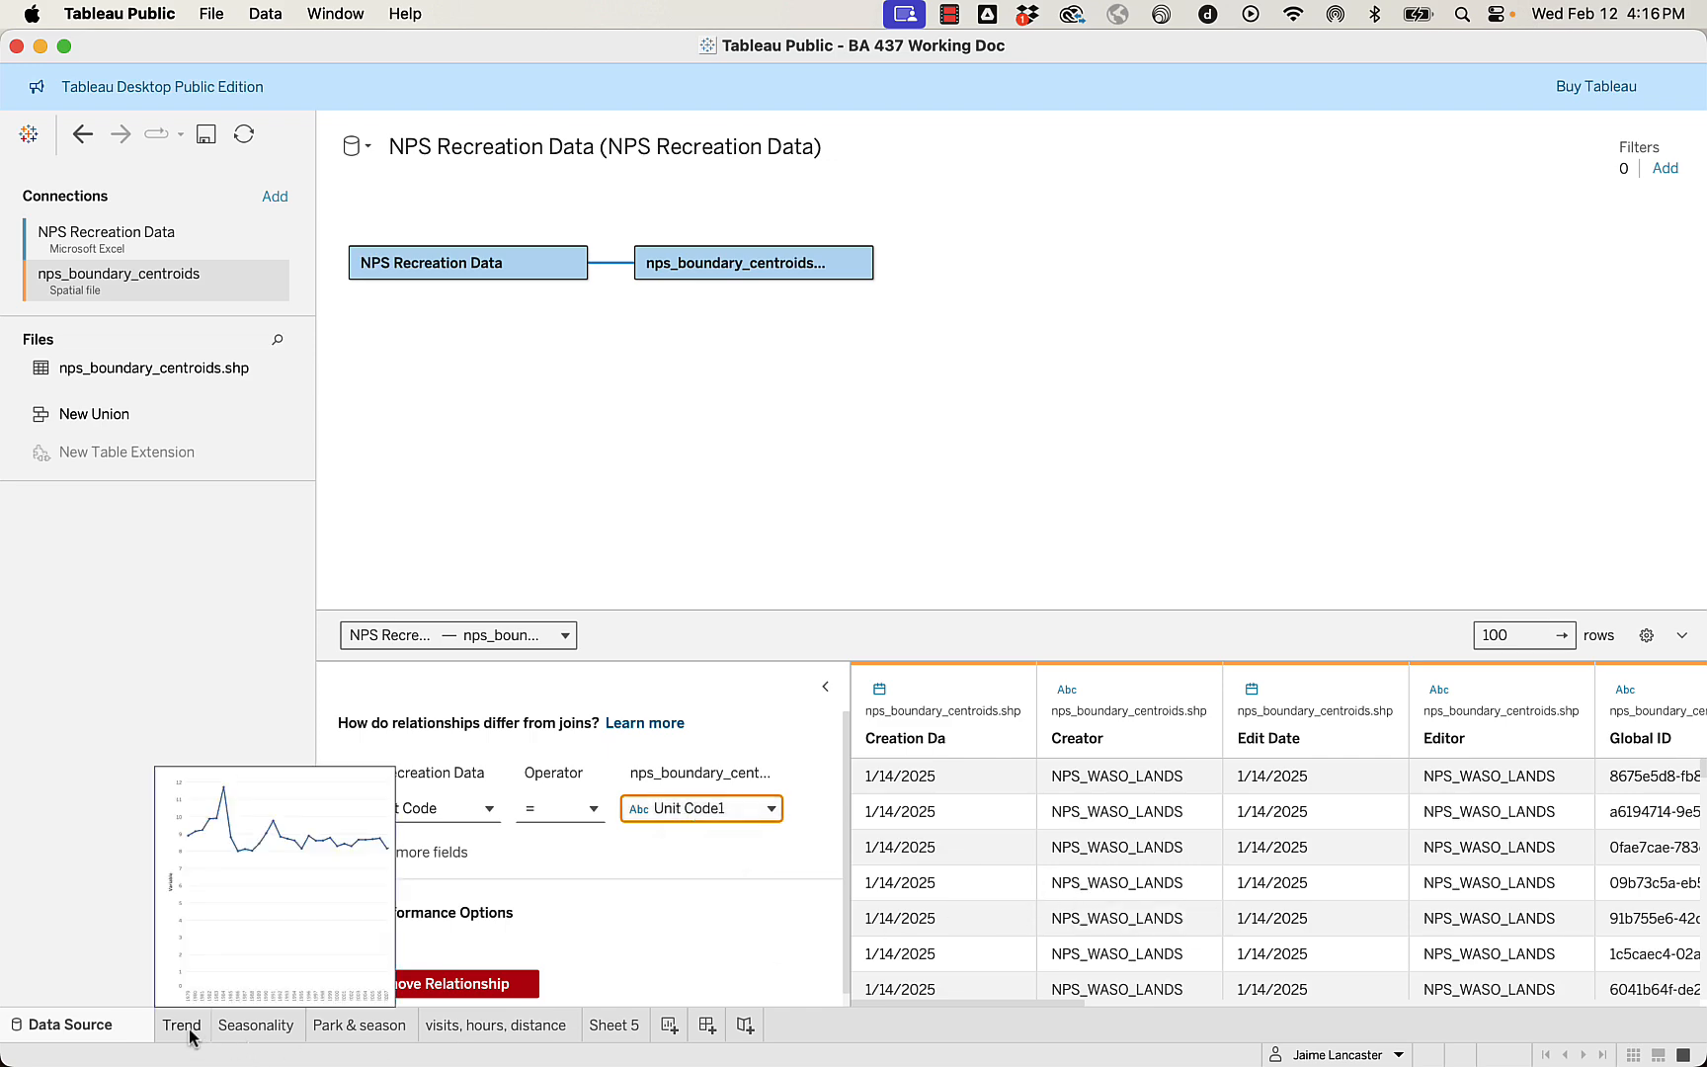
On Sheet 5, rename the Geometry field of the nps_boundary_centroids.shp table to Park Center.
click(621, 1029)
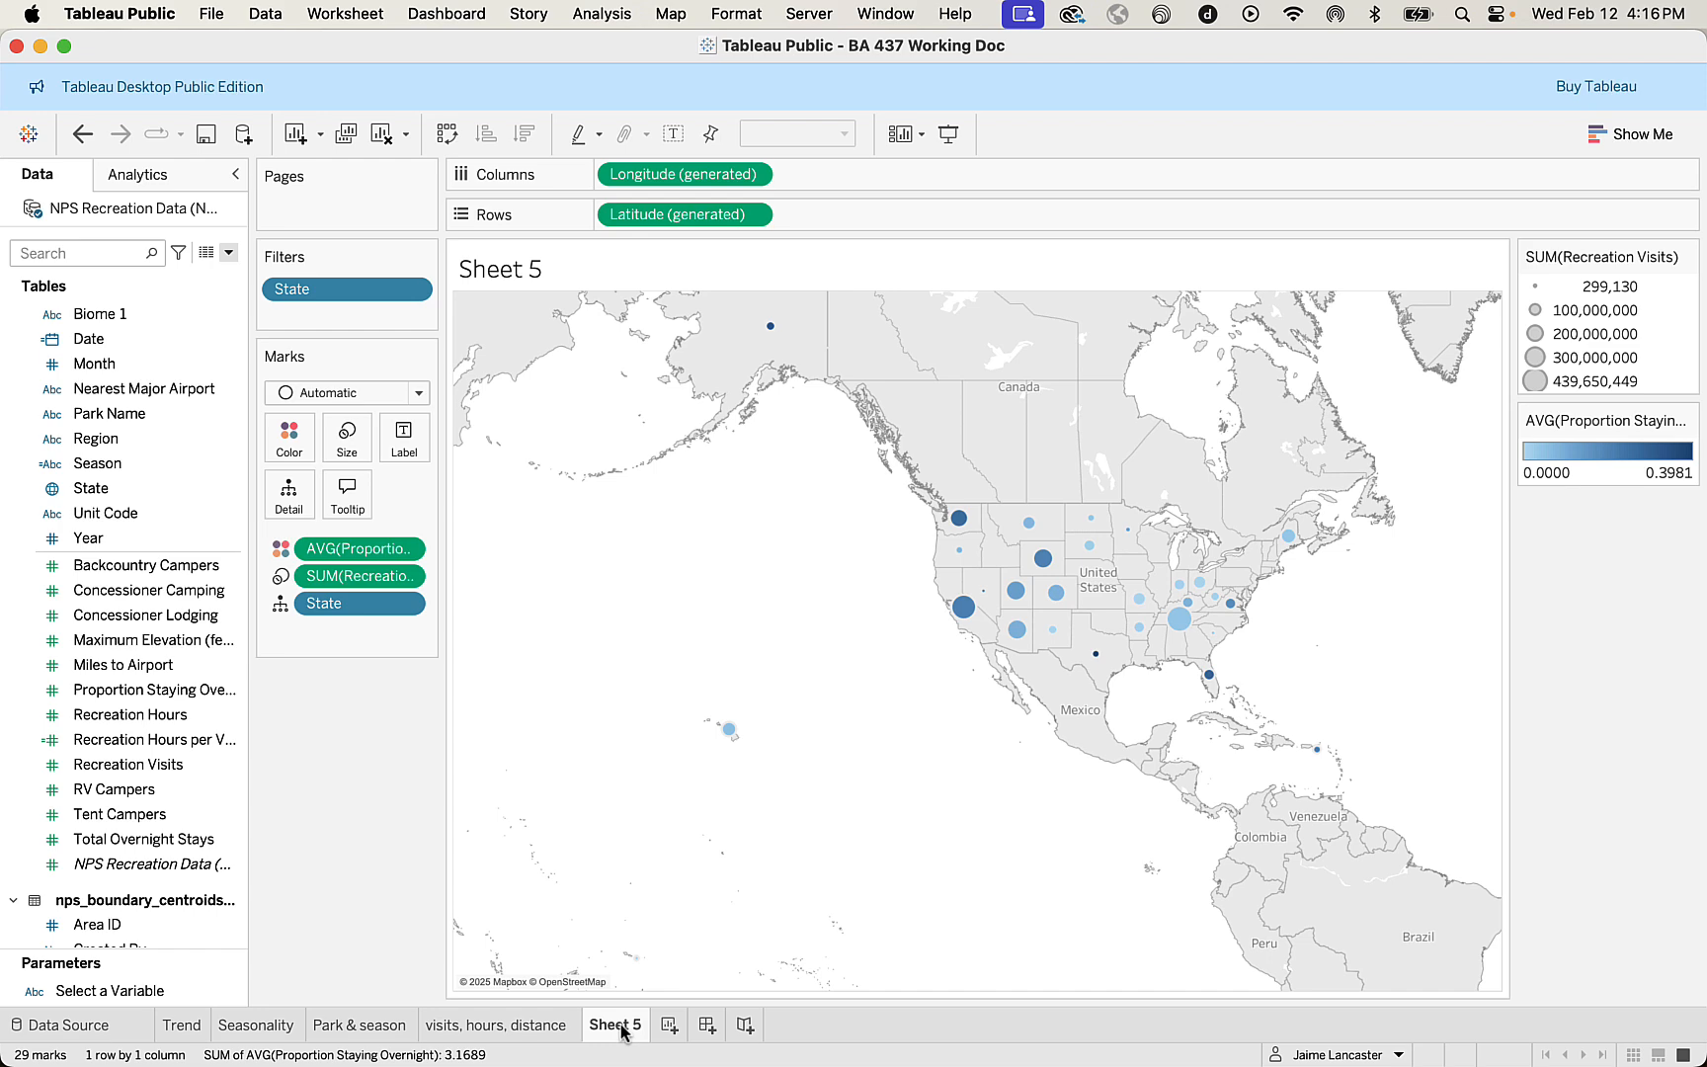
scroll(99, 748, down, 7)
scroll(98, 748, down, 4)
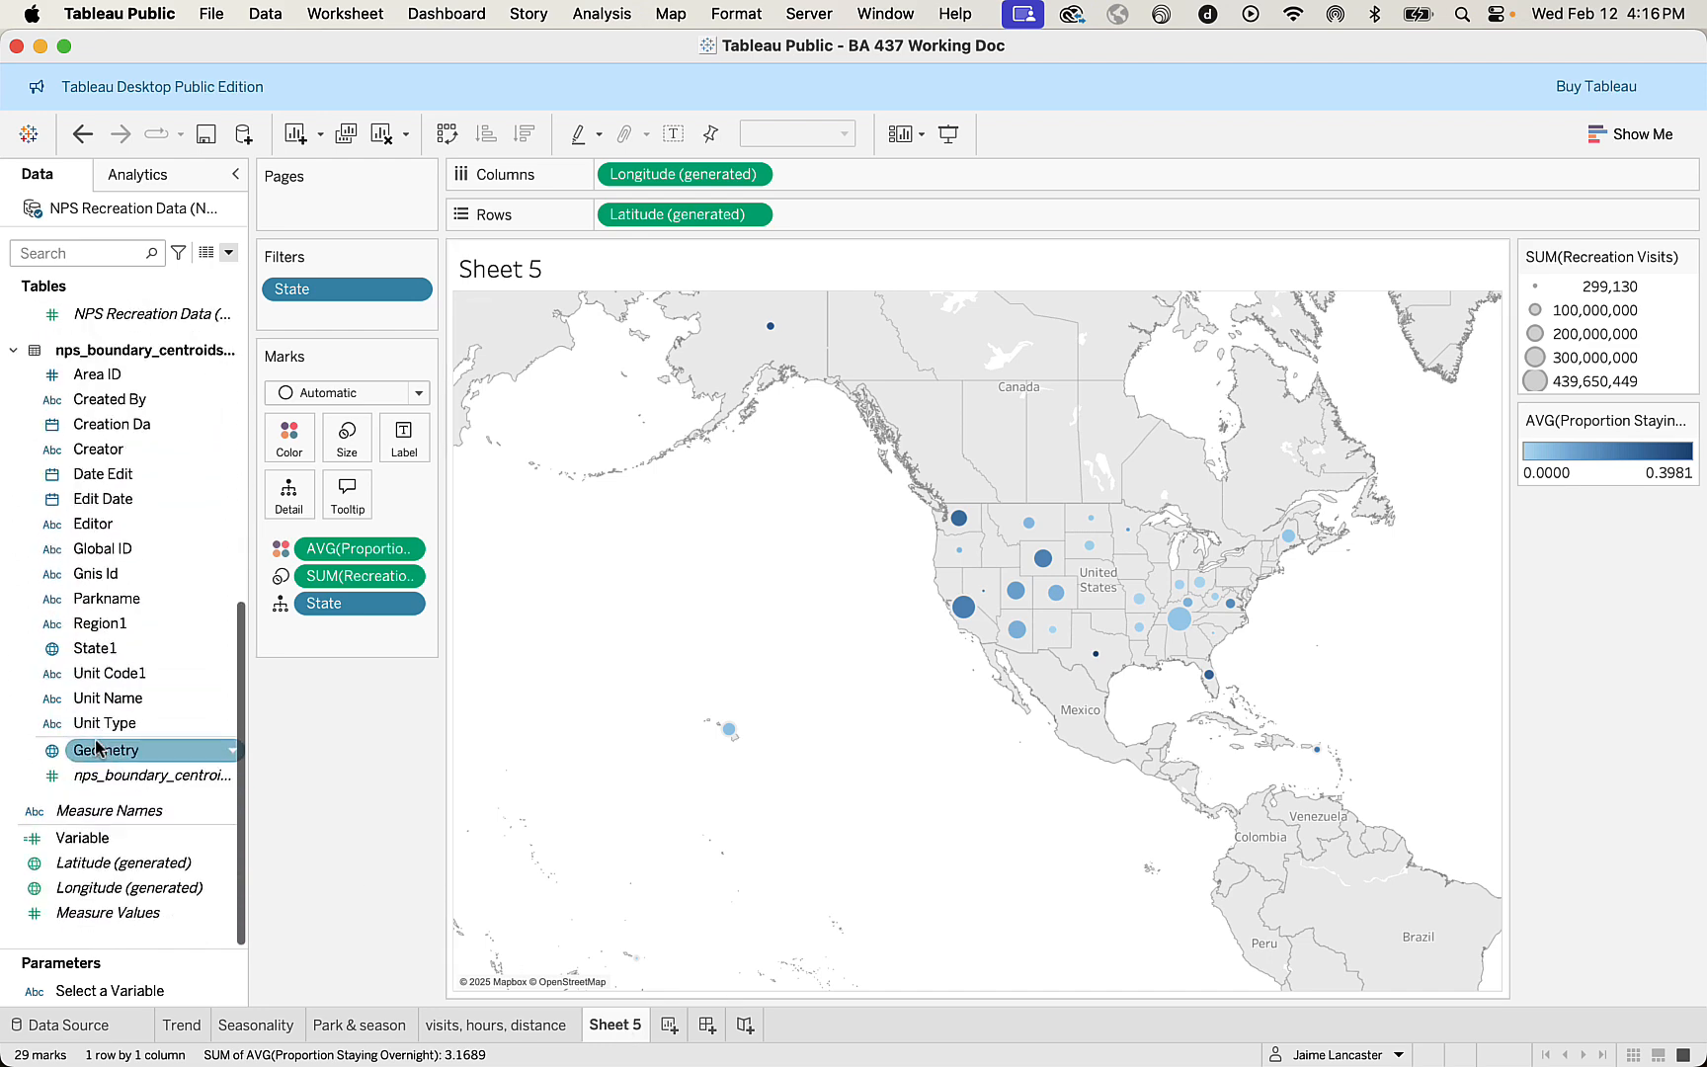
scroll(95, 748, up, 3)
scroll(96, 748, down, 2)
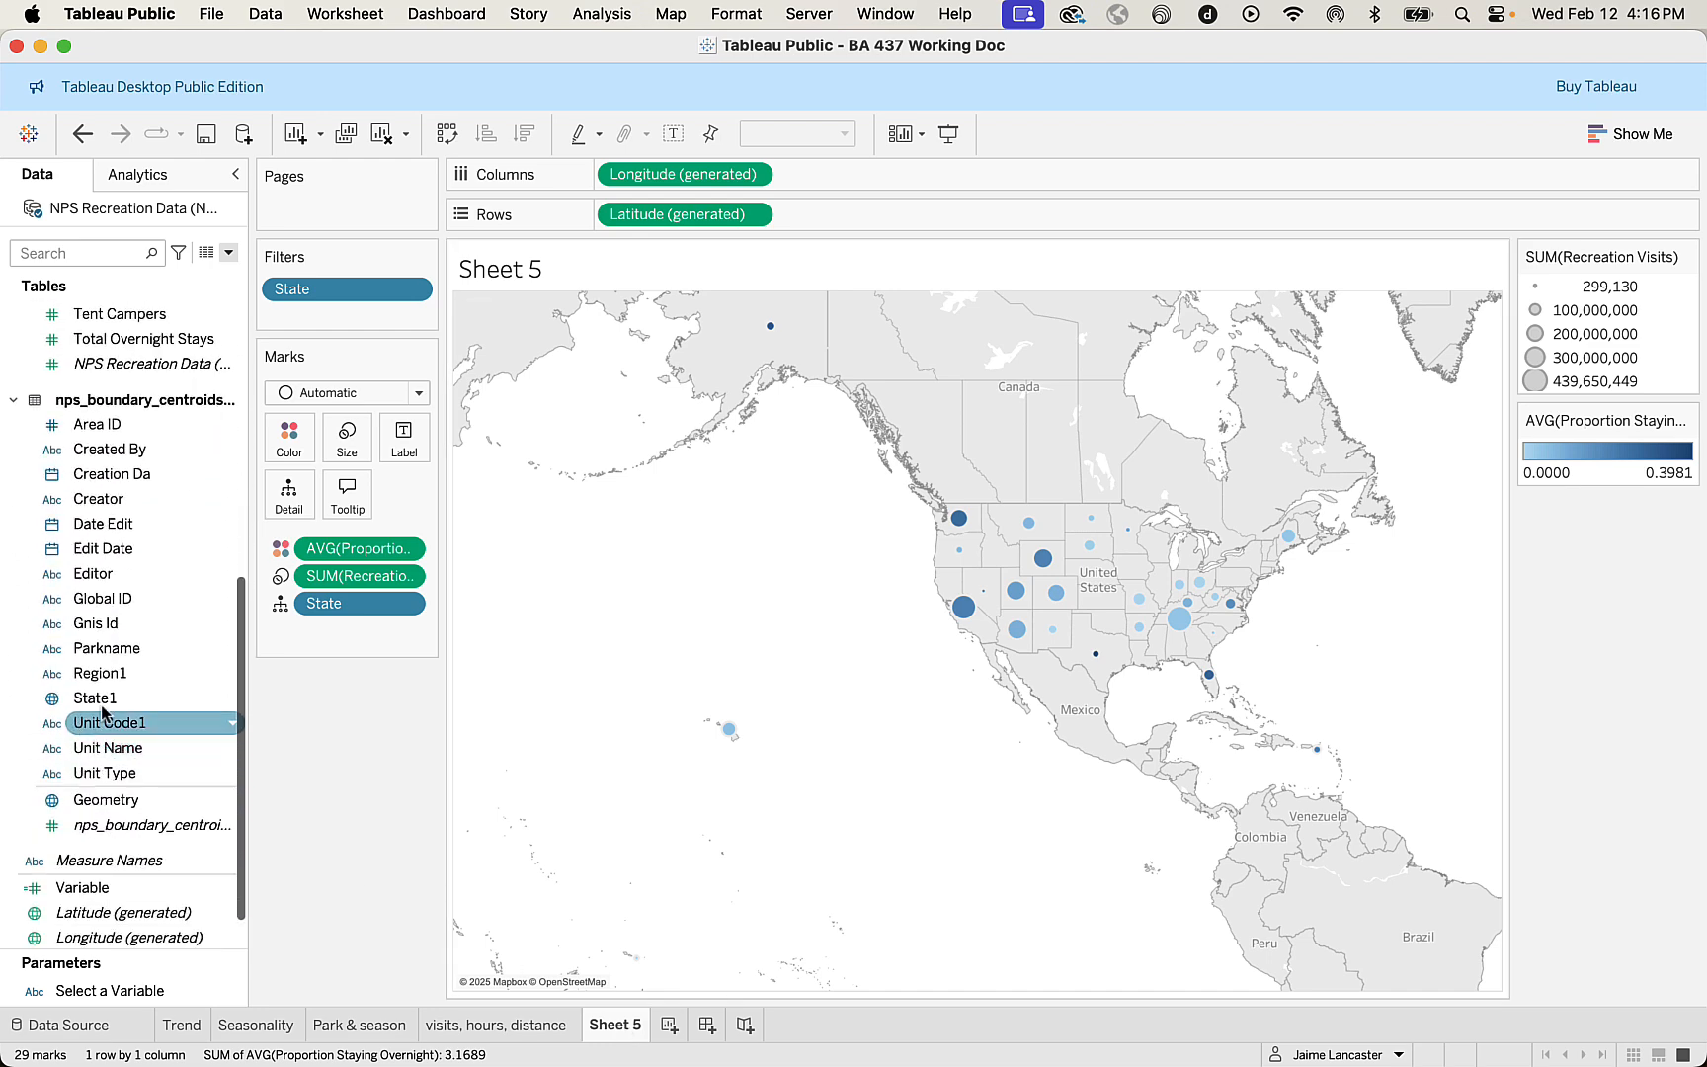
click(176, 425)
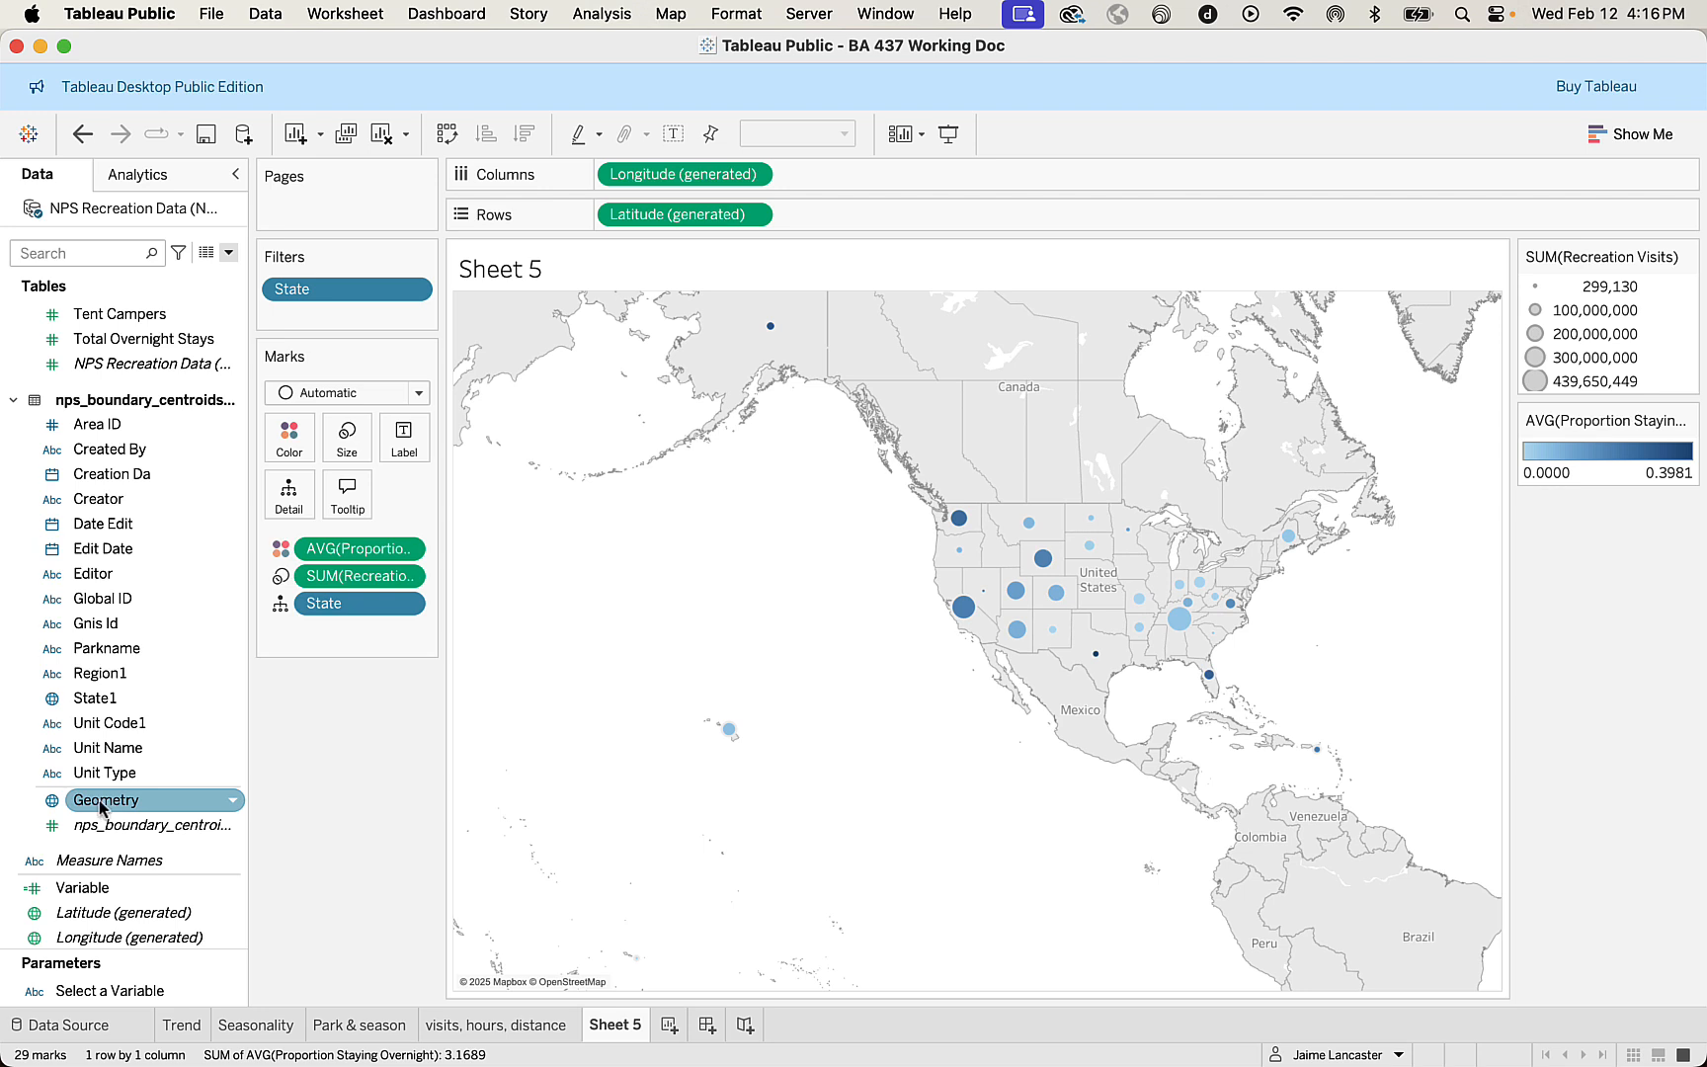
click(234, 802)
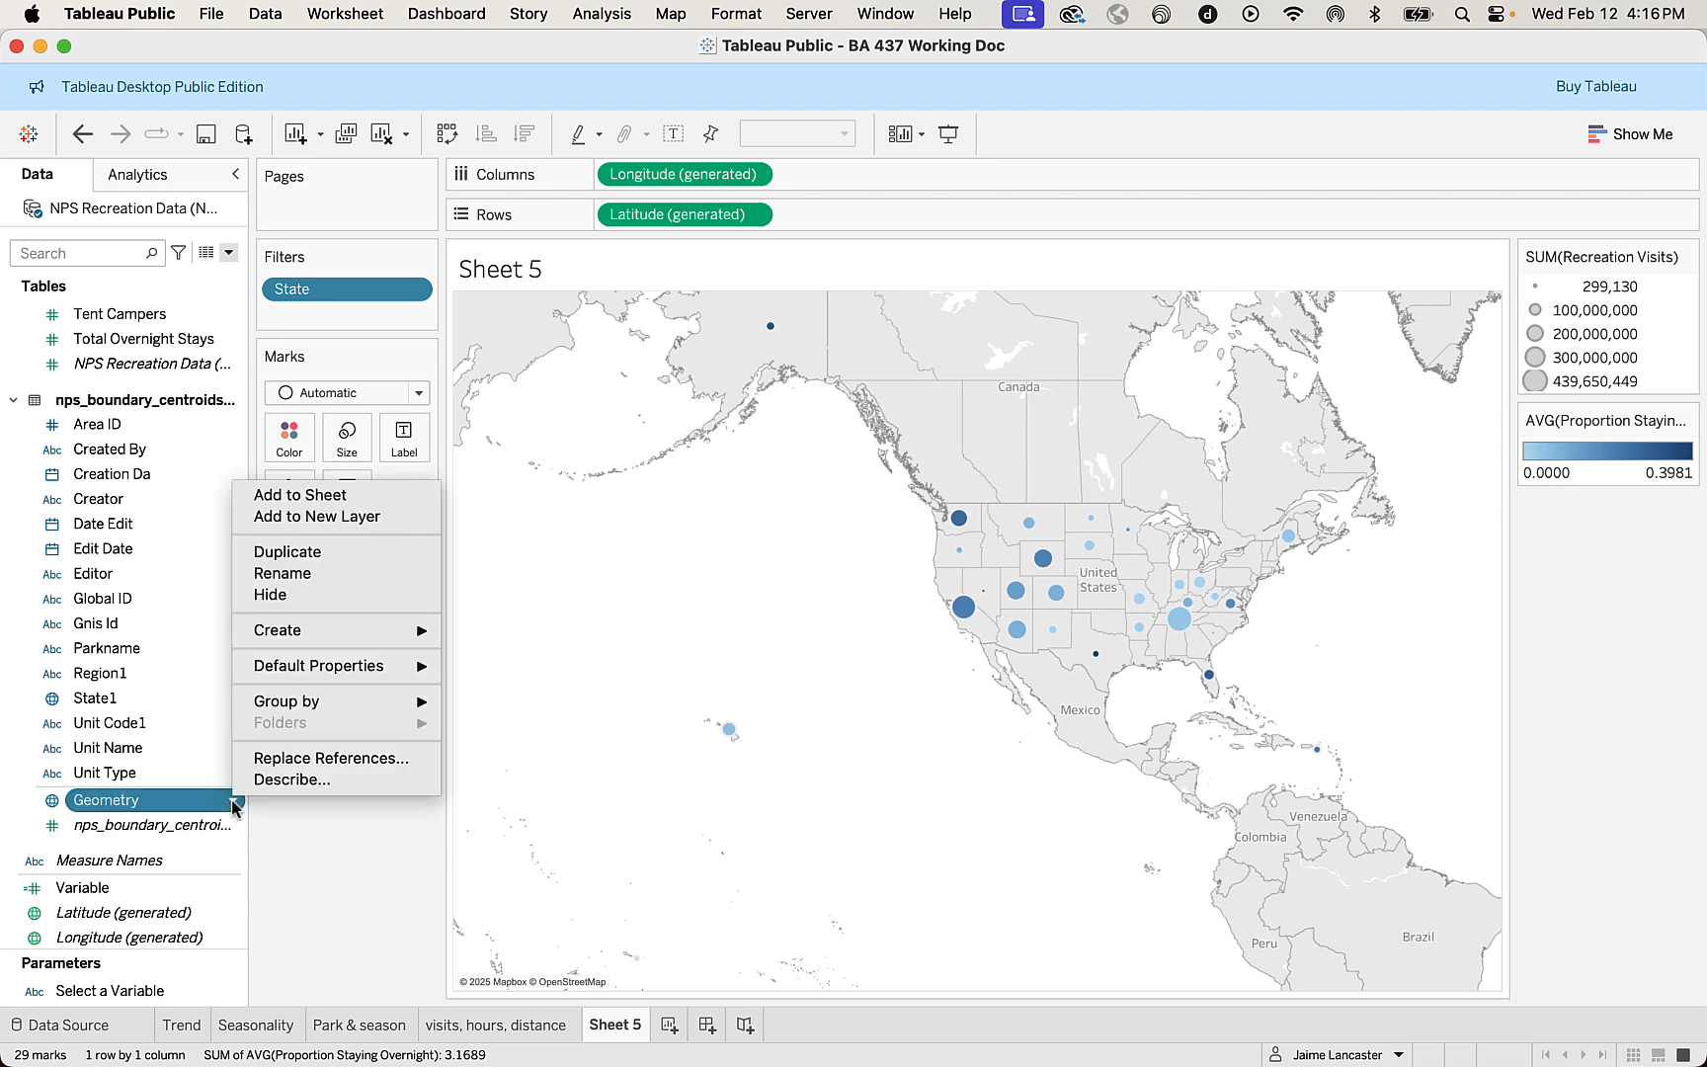
click(316, 573)
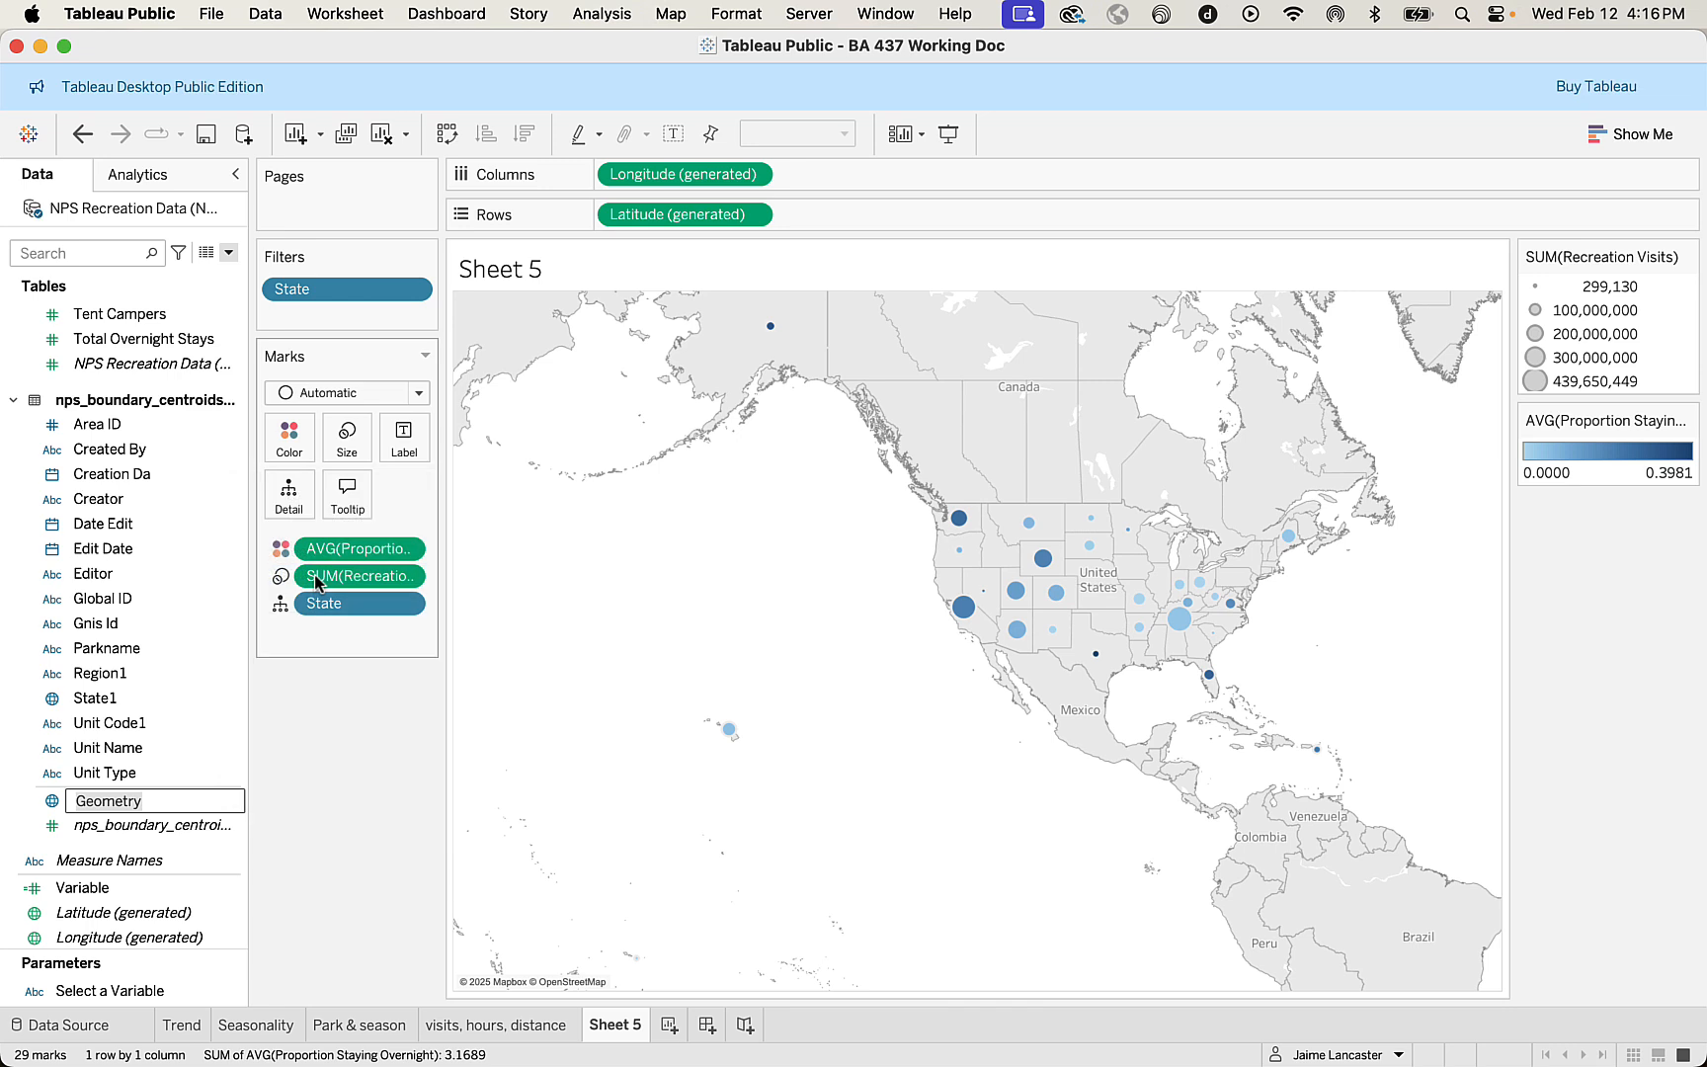
text(Park Center)
key(Return)
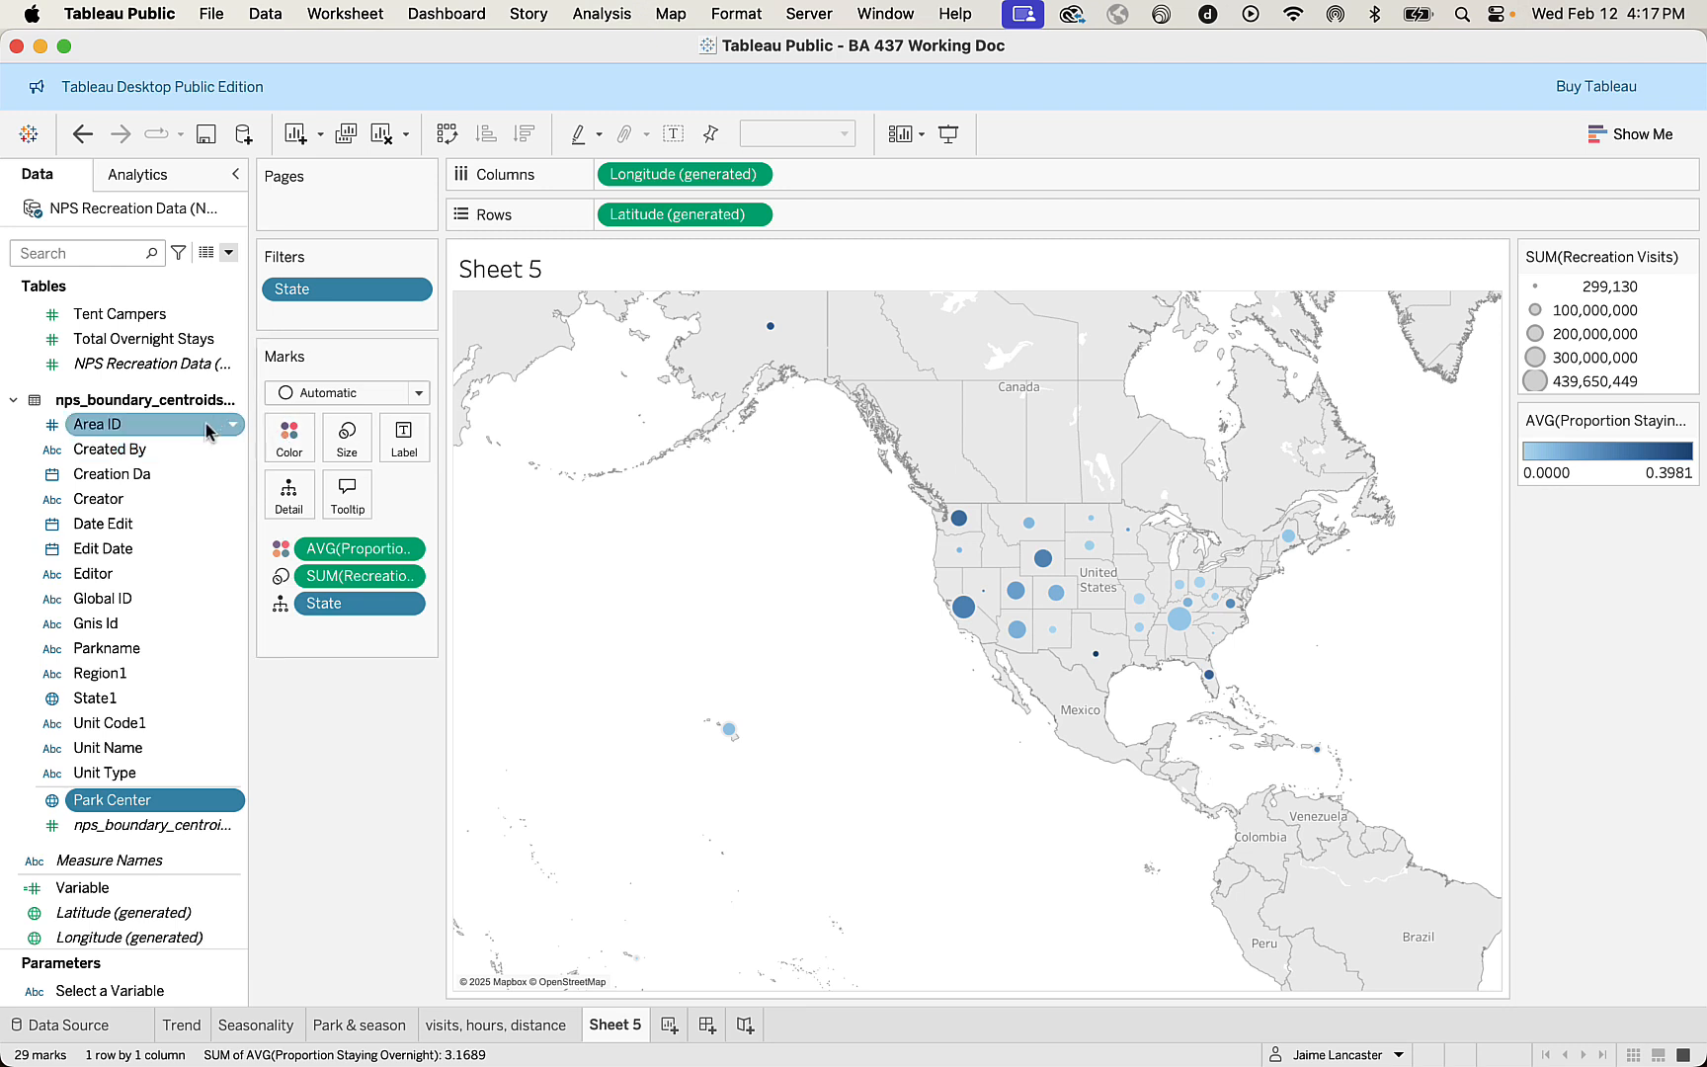
mouse_move(207, 425)
mouse_down()
mouse_move(176, 578)
mouse_move(190, 426)
mouse_up()
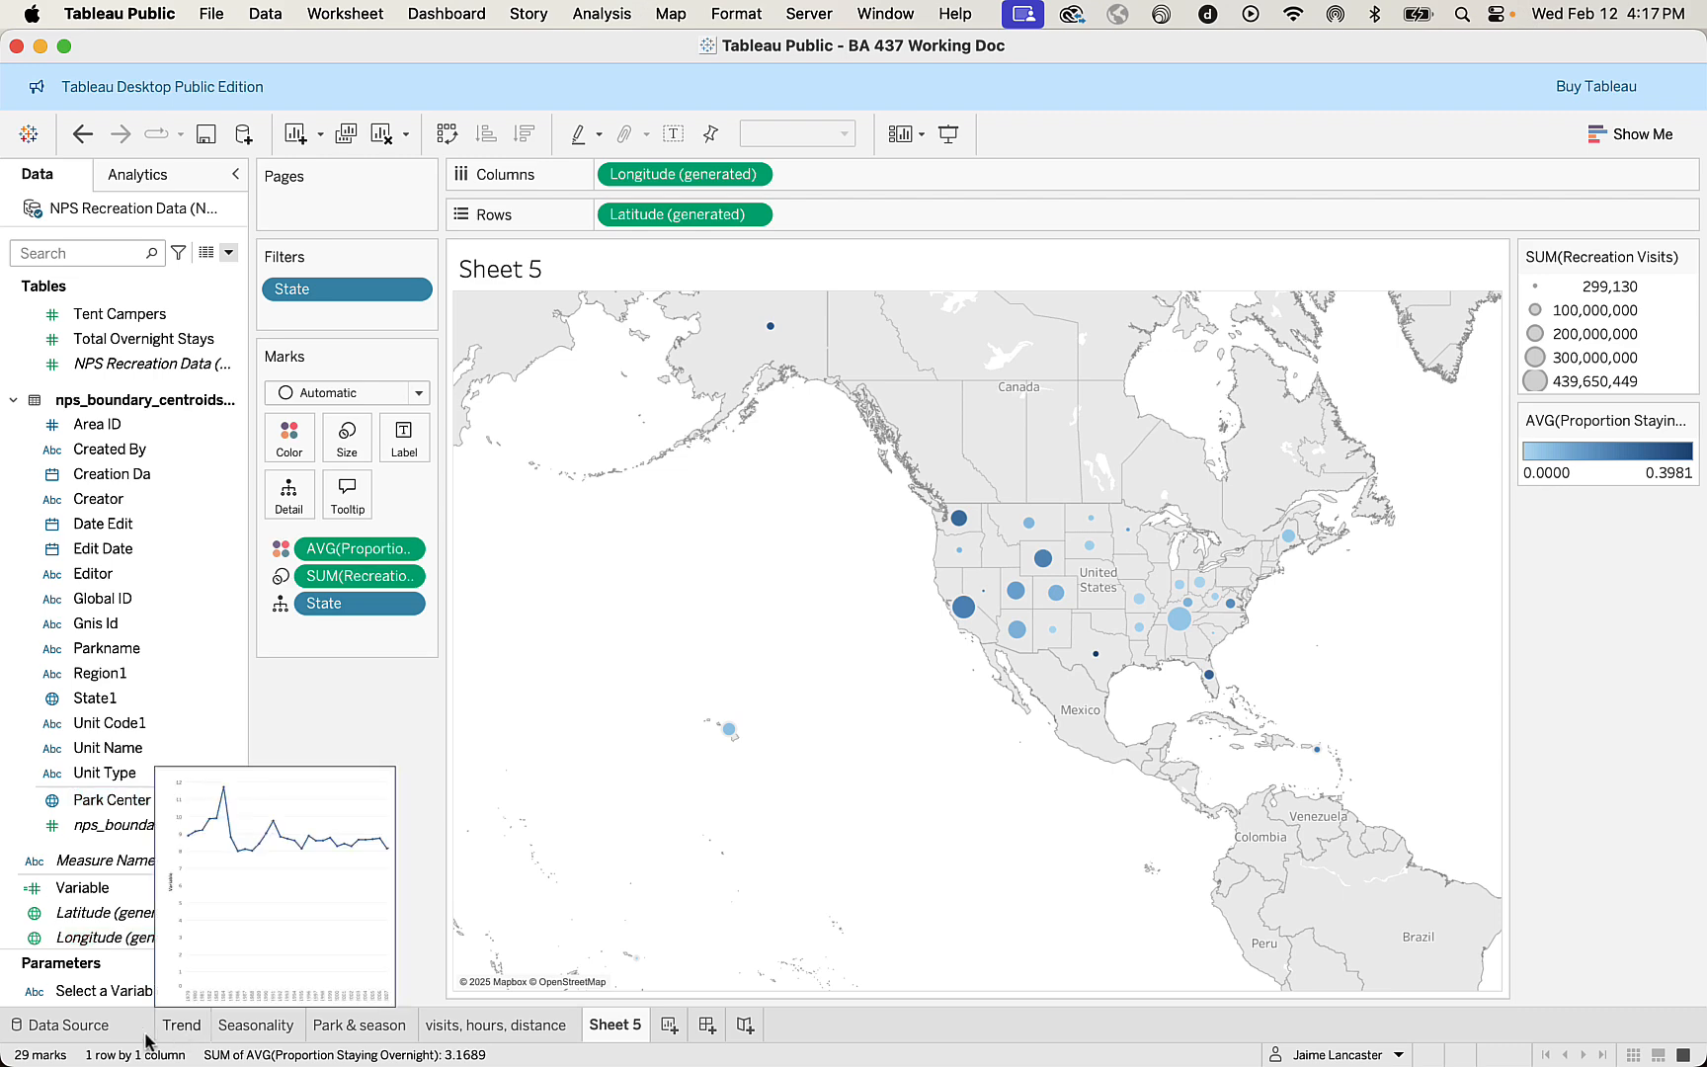
In the data source, enlarge the fields list and hide the nps_boundary_centroids.shp fields from Creator through Parkname.
click(96, 1034)
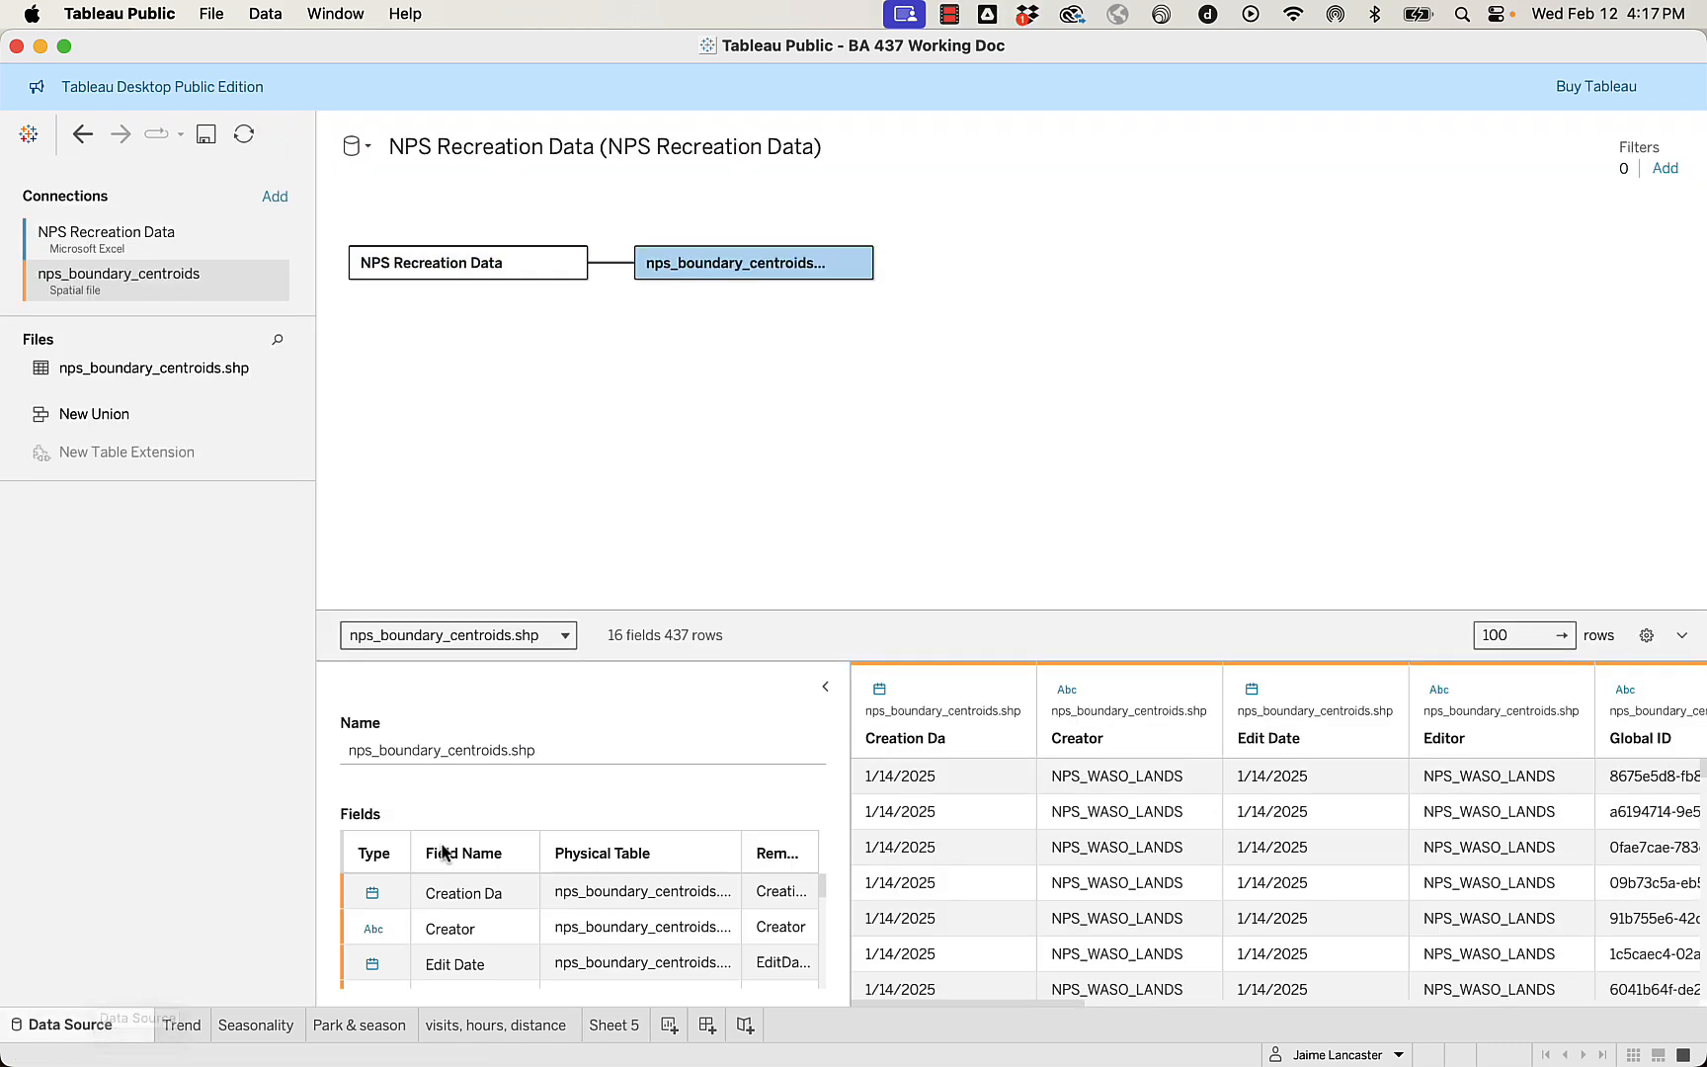
drag(971, 610, 1001, 360)
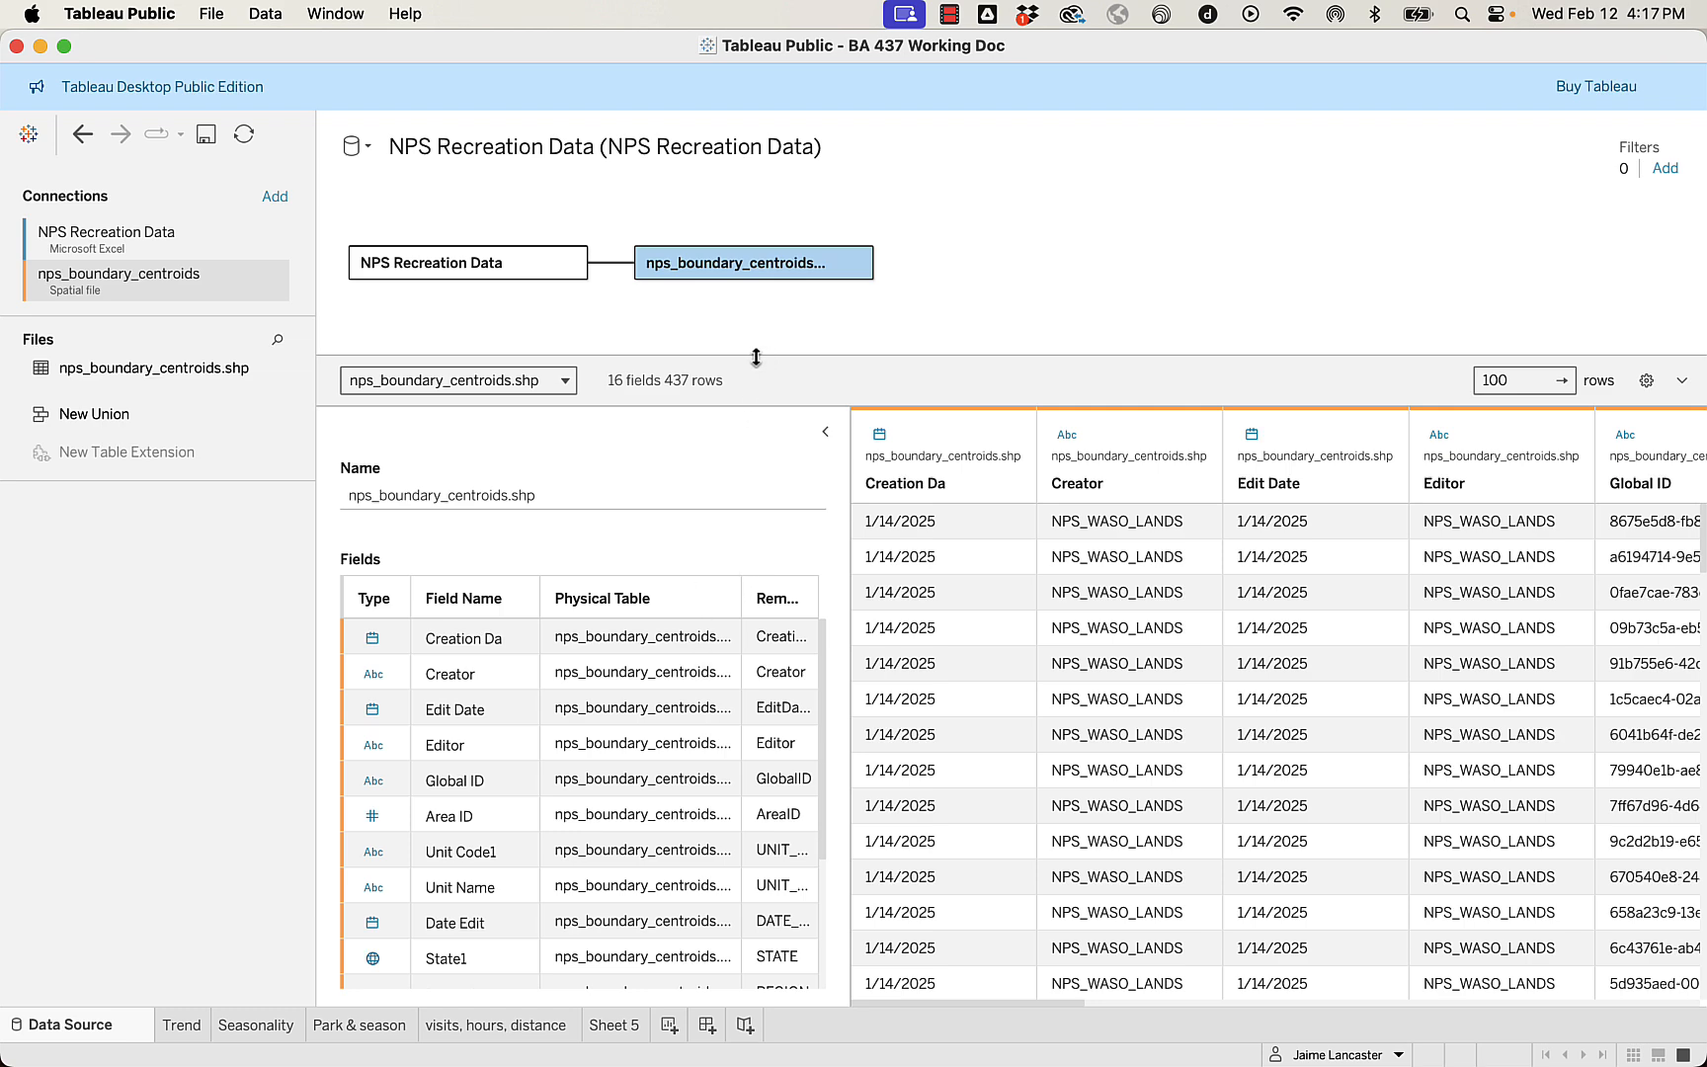
drag(761, 356, 762, 211)
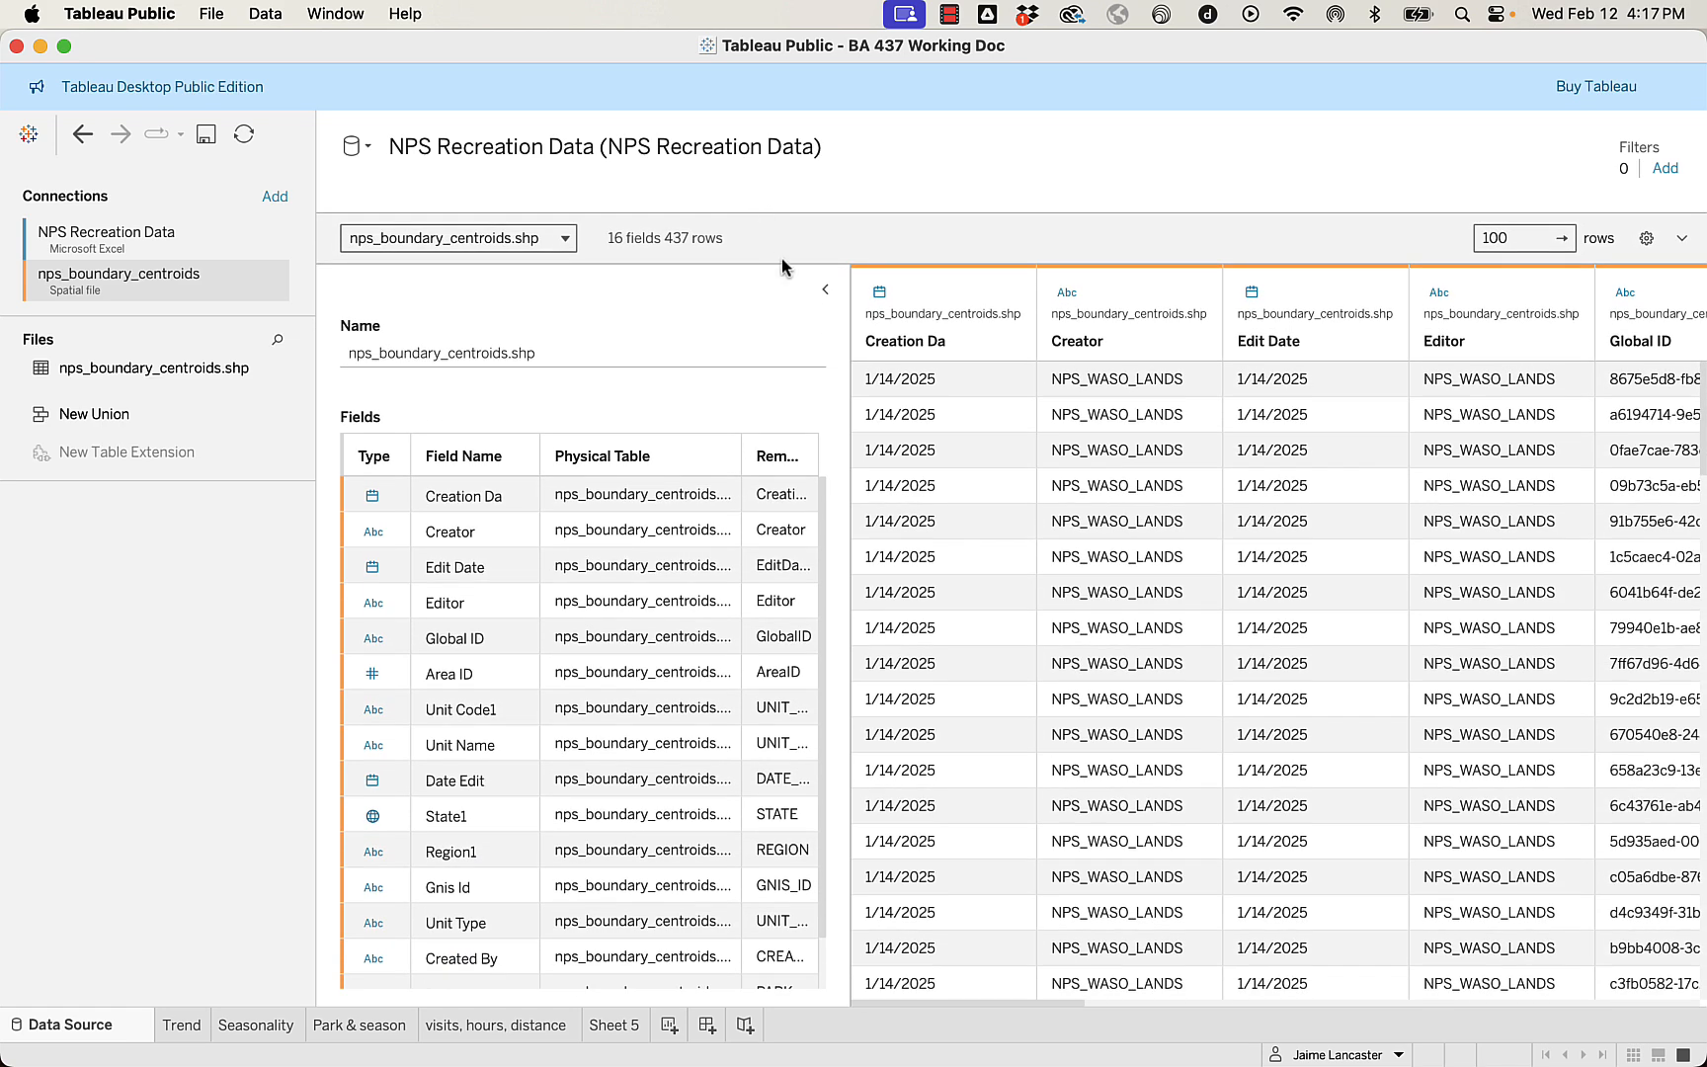
scroll(521, 739, down, 2)
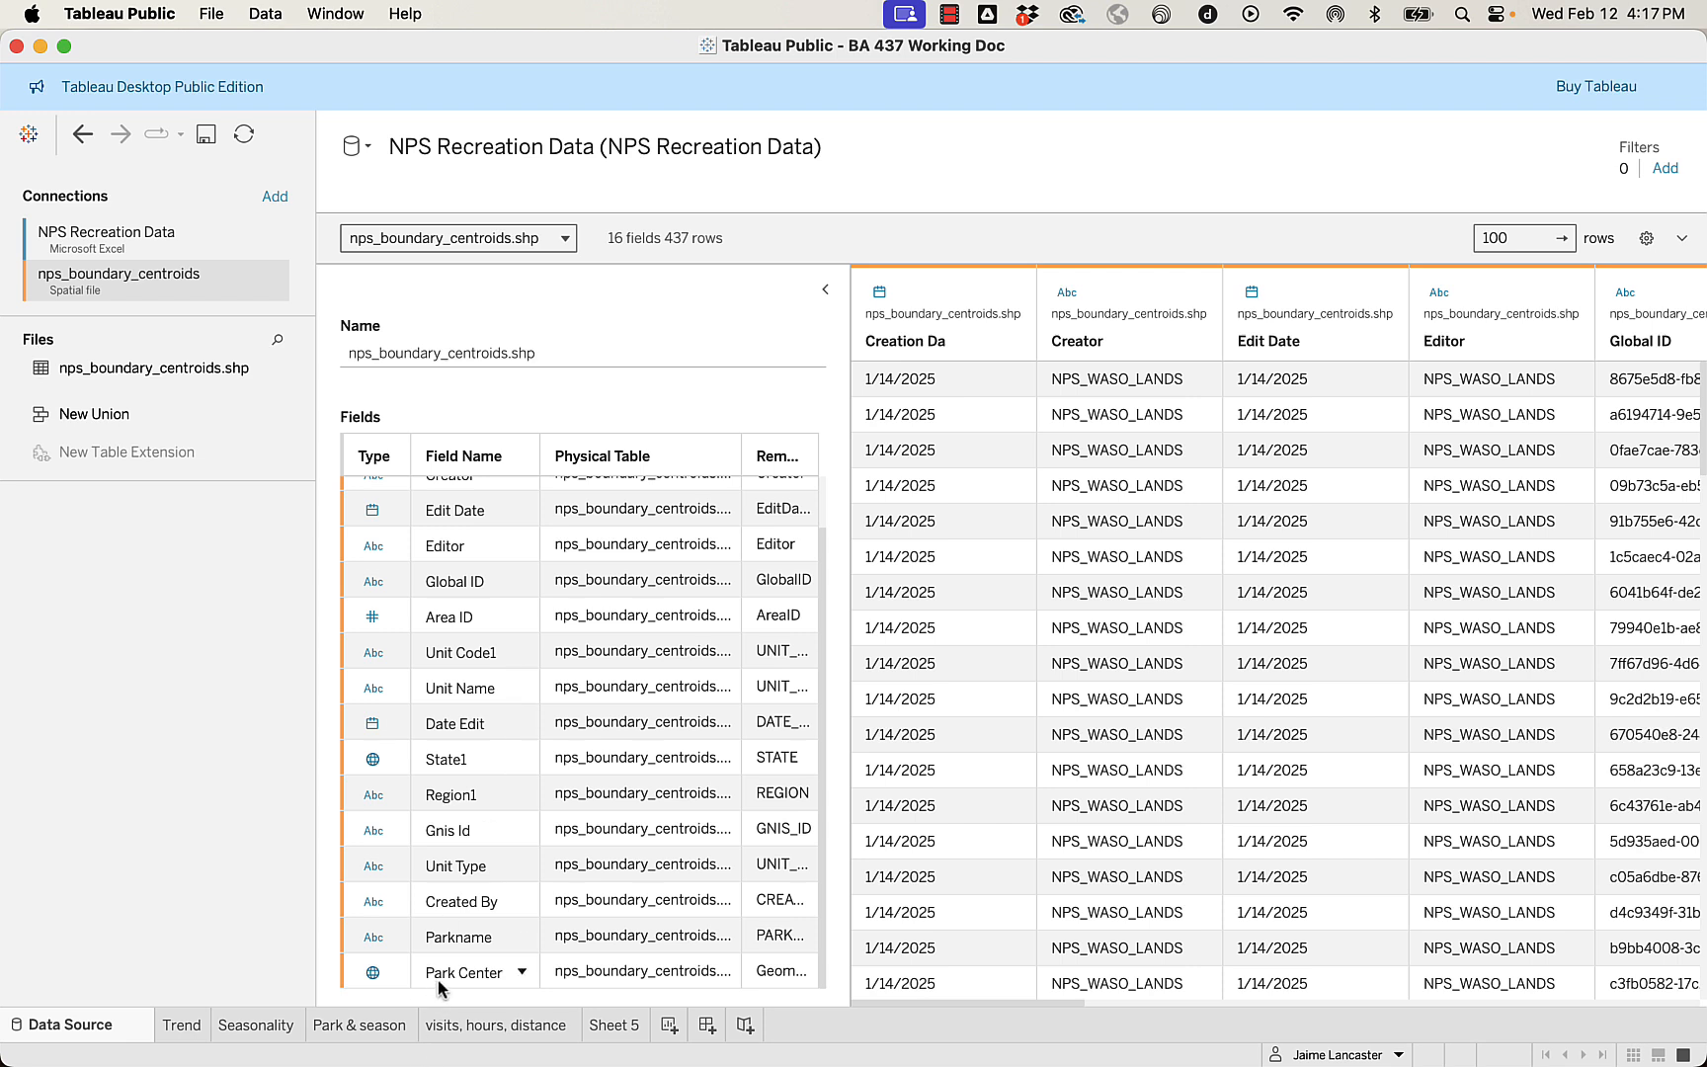
drag(778, 951, 464, 449)
right_click(572, 605)
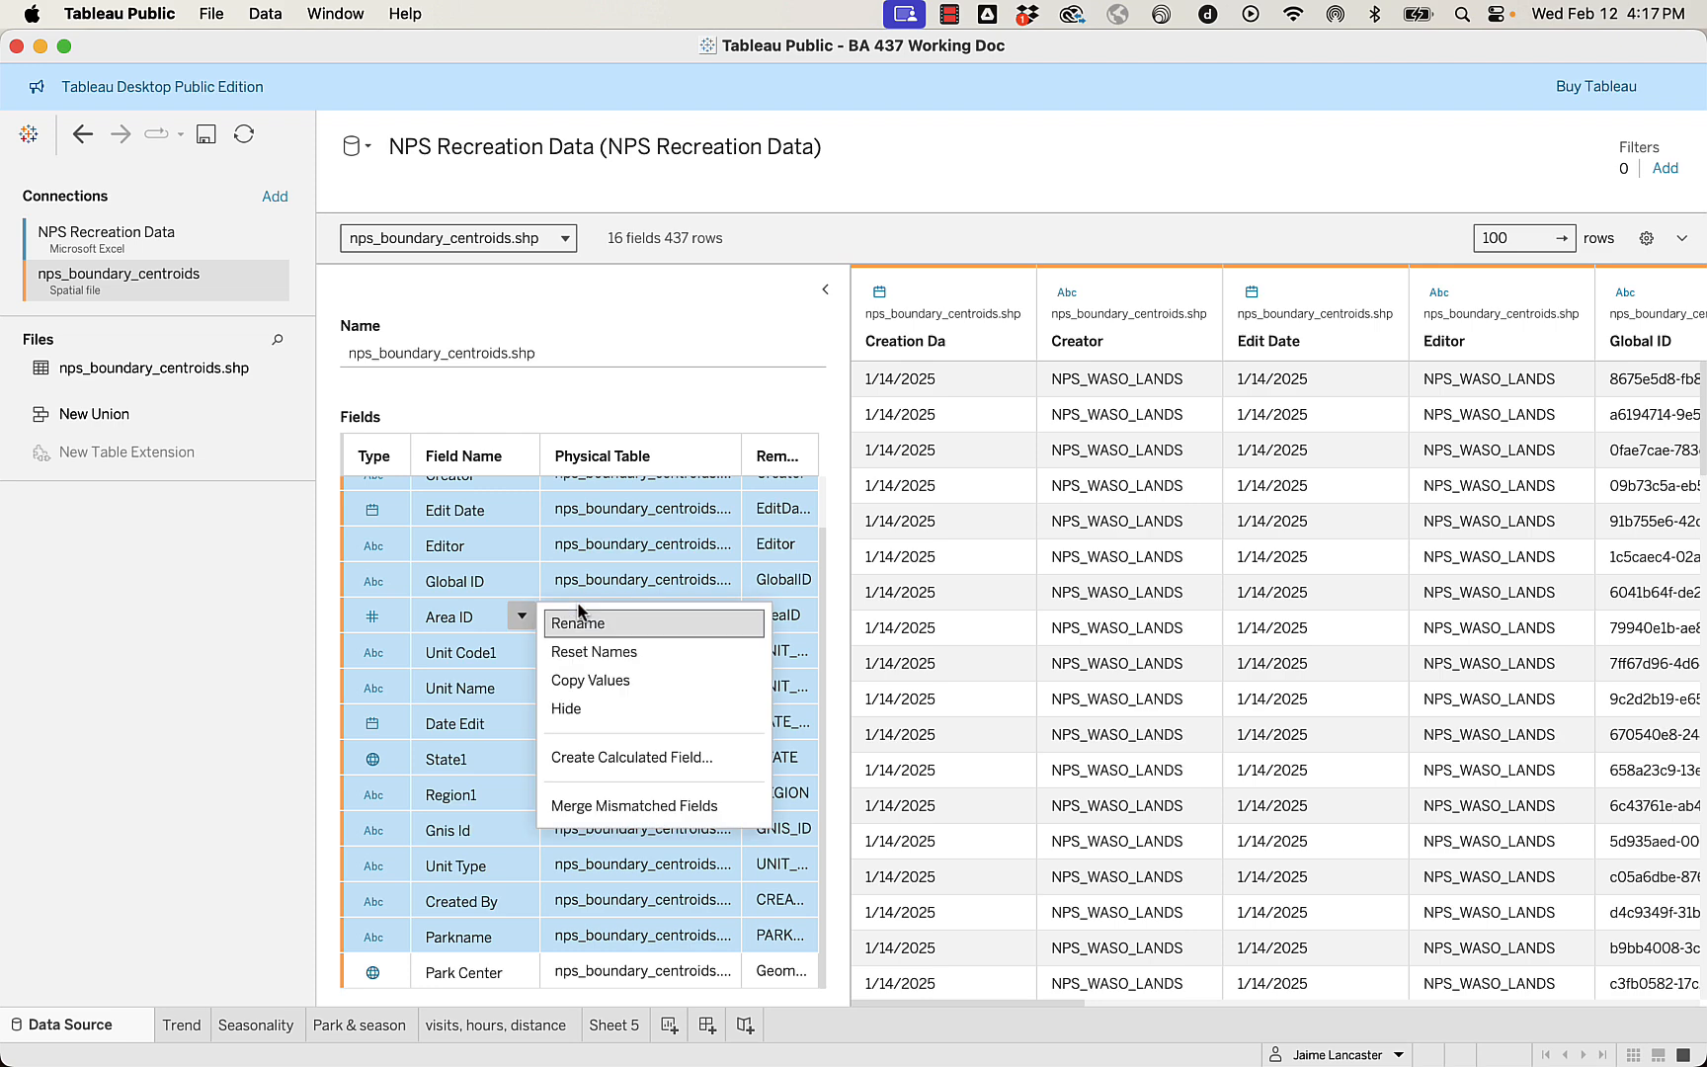
click(564, 705)
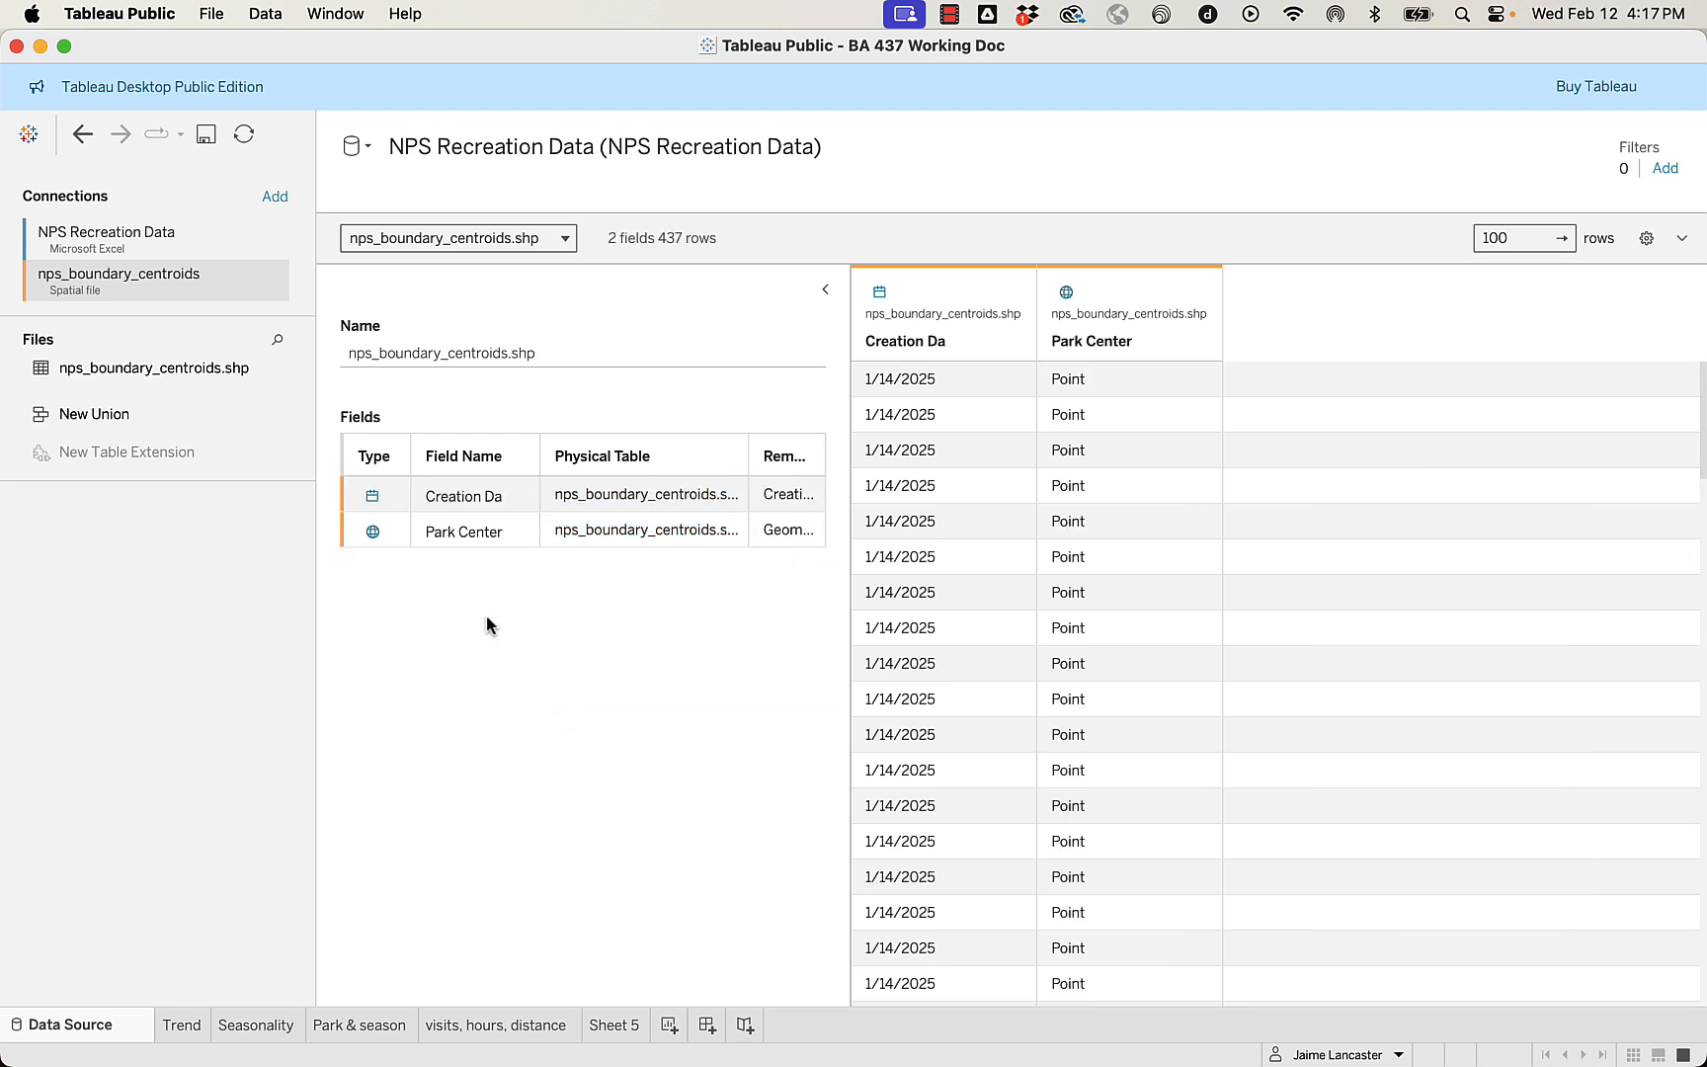
Hide the Creation Da field of nps_boundary_centroids.shp and check the remaining fields on Sheet 5.
click(408, 497)
click(408, 497)
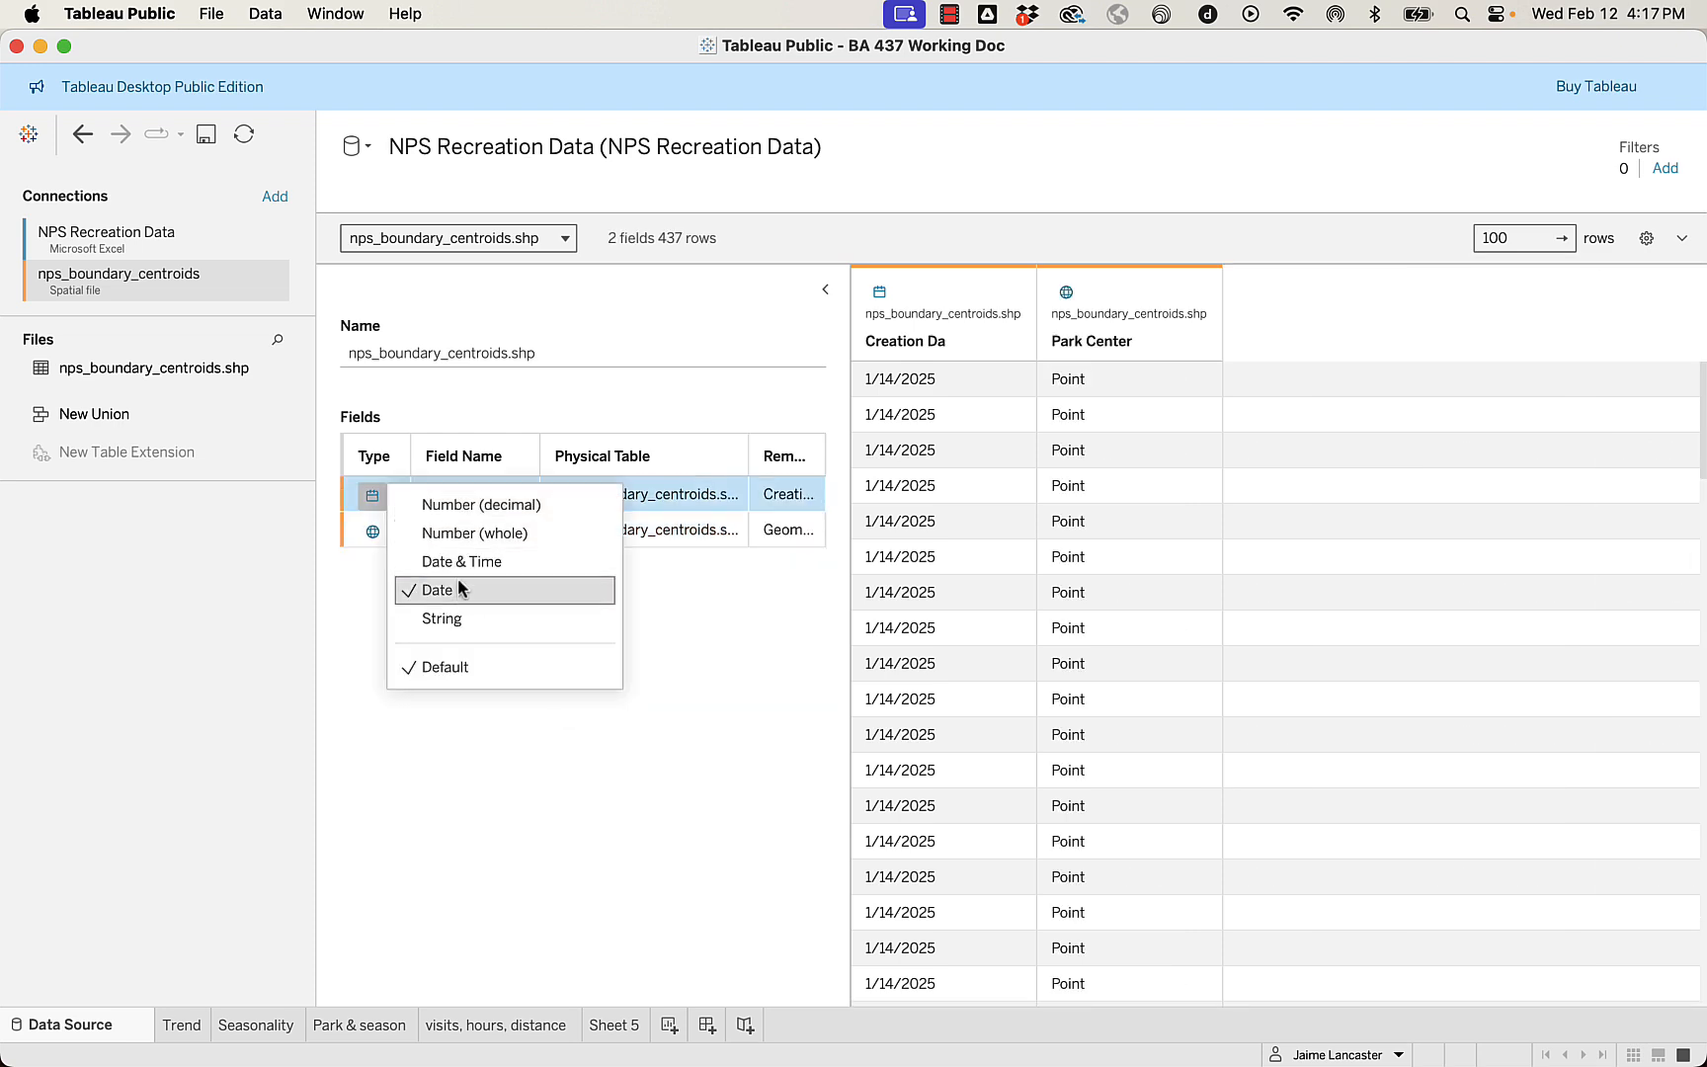
click(703, 782)
click(521, 495)
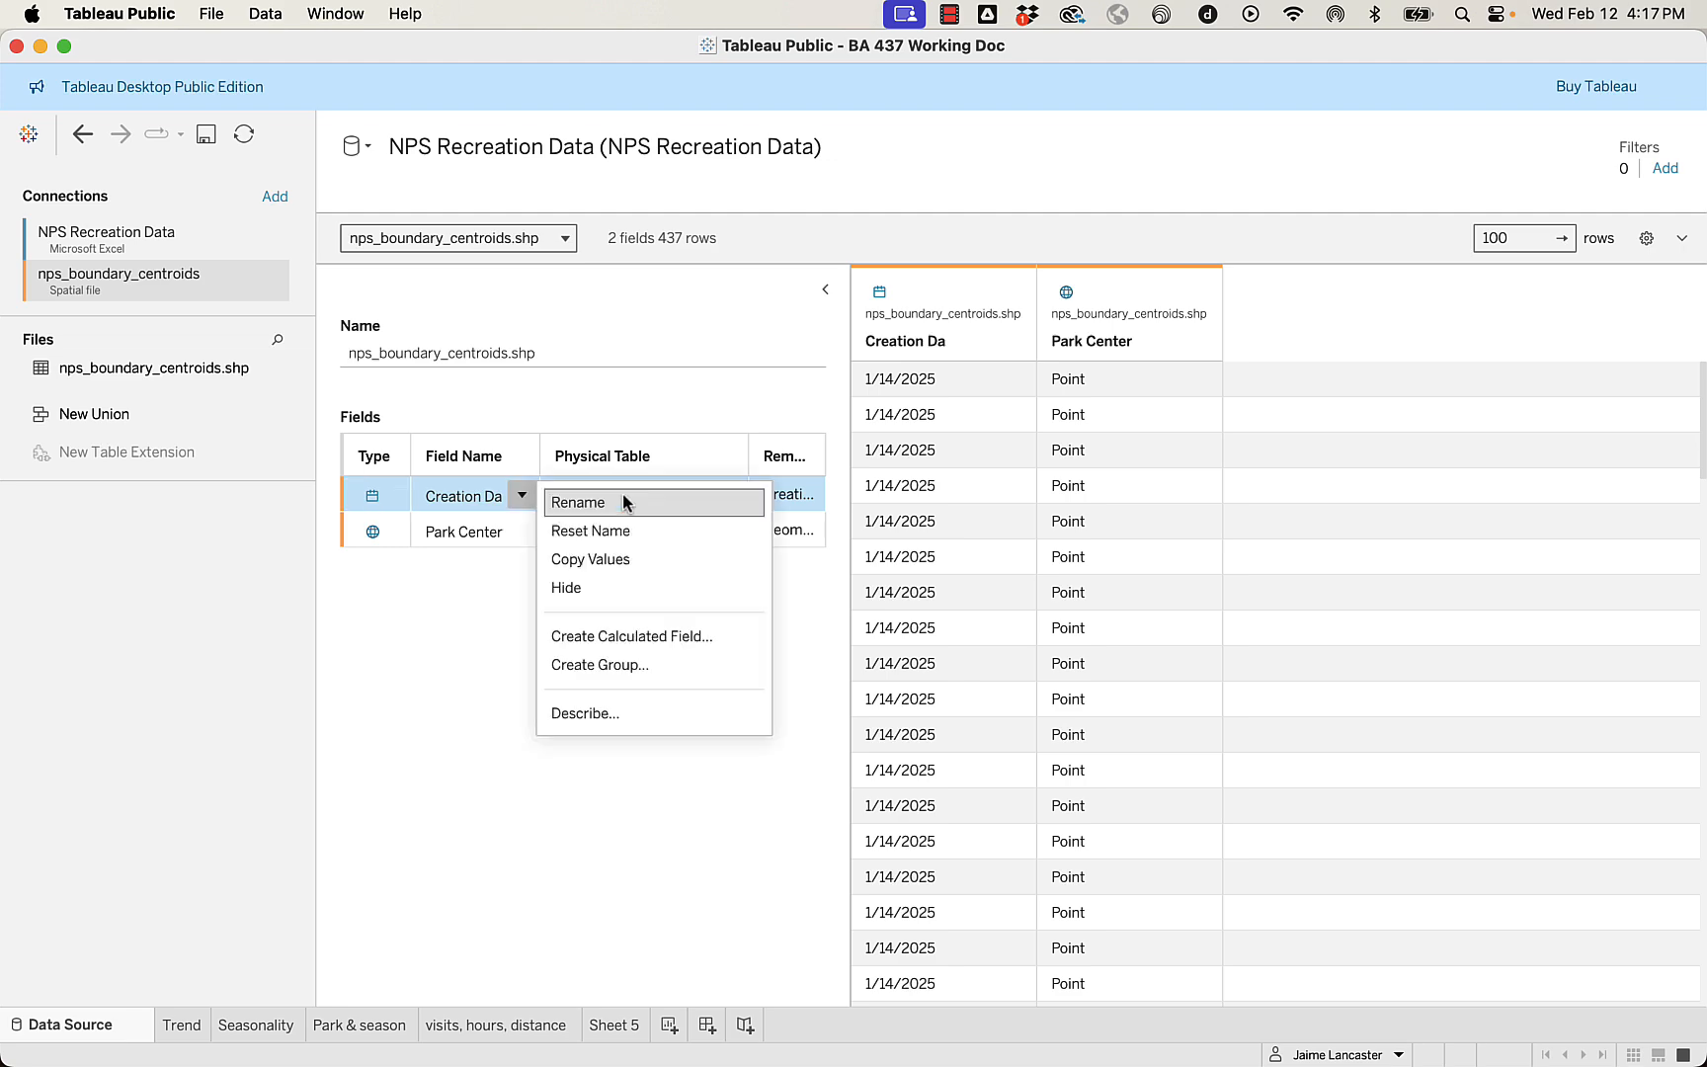
click(580, 588)
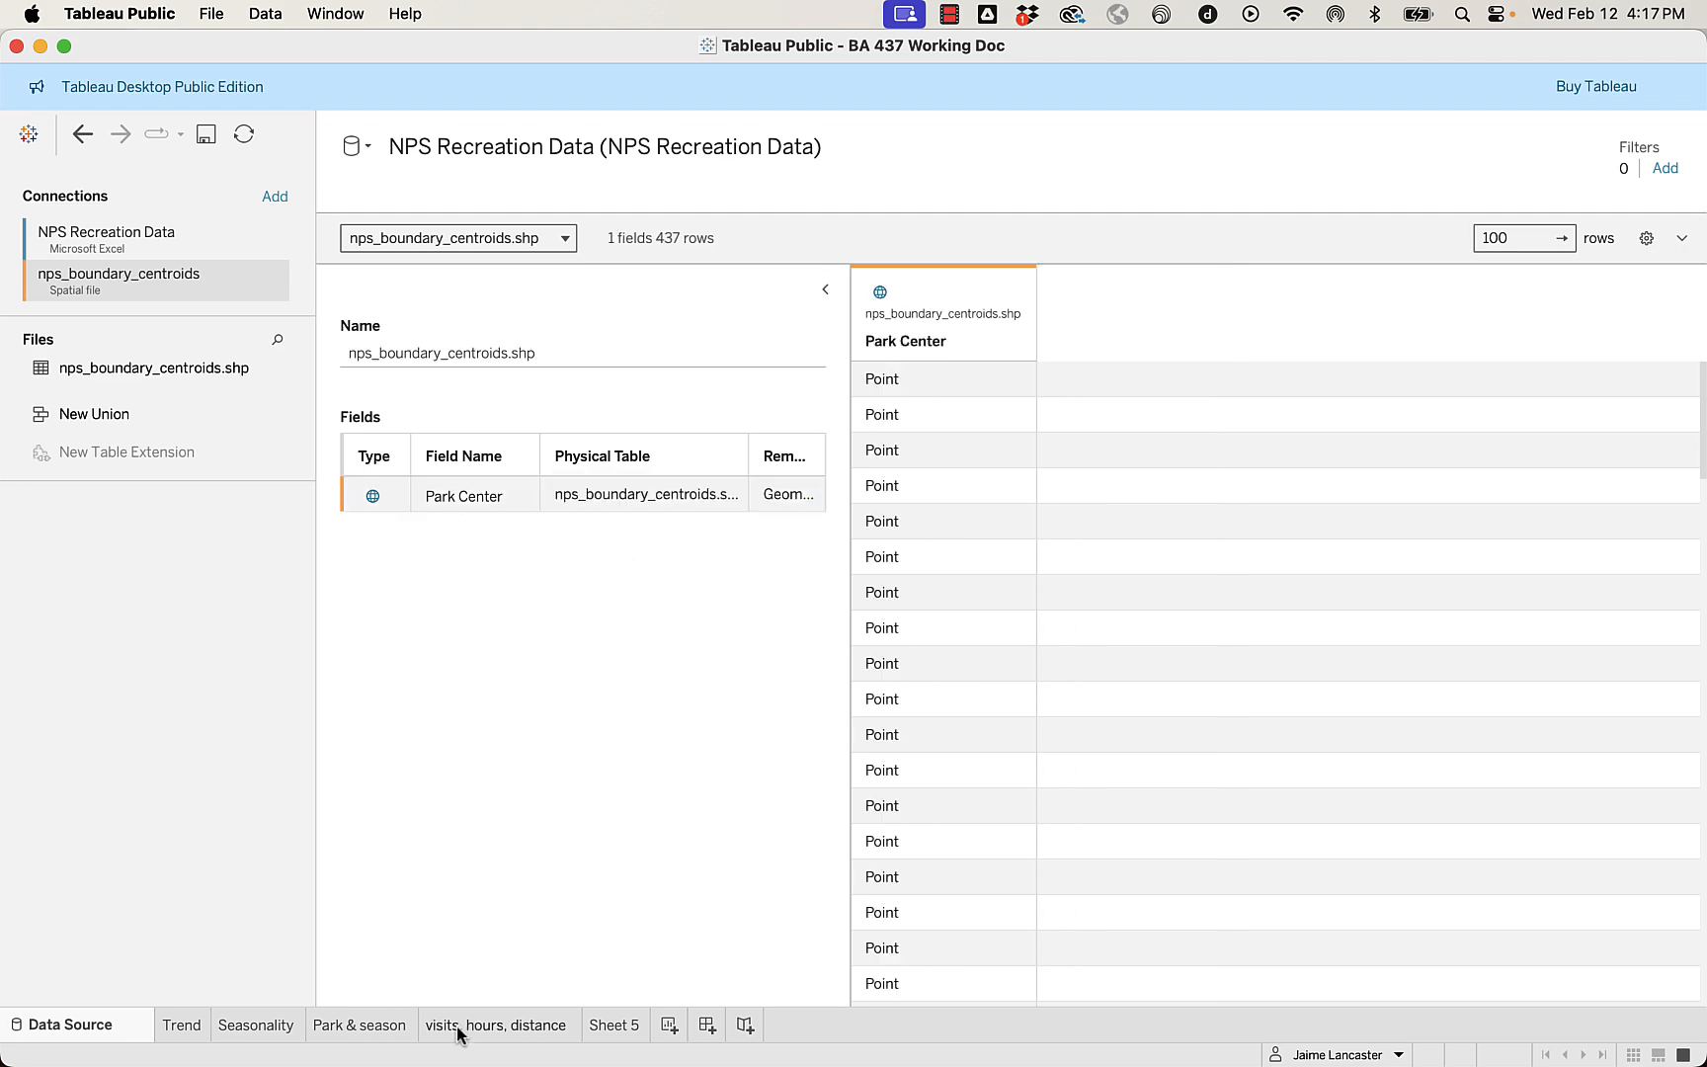
click(613, 1028)
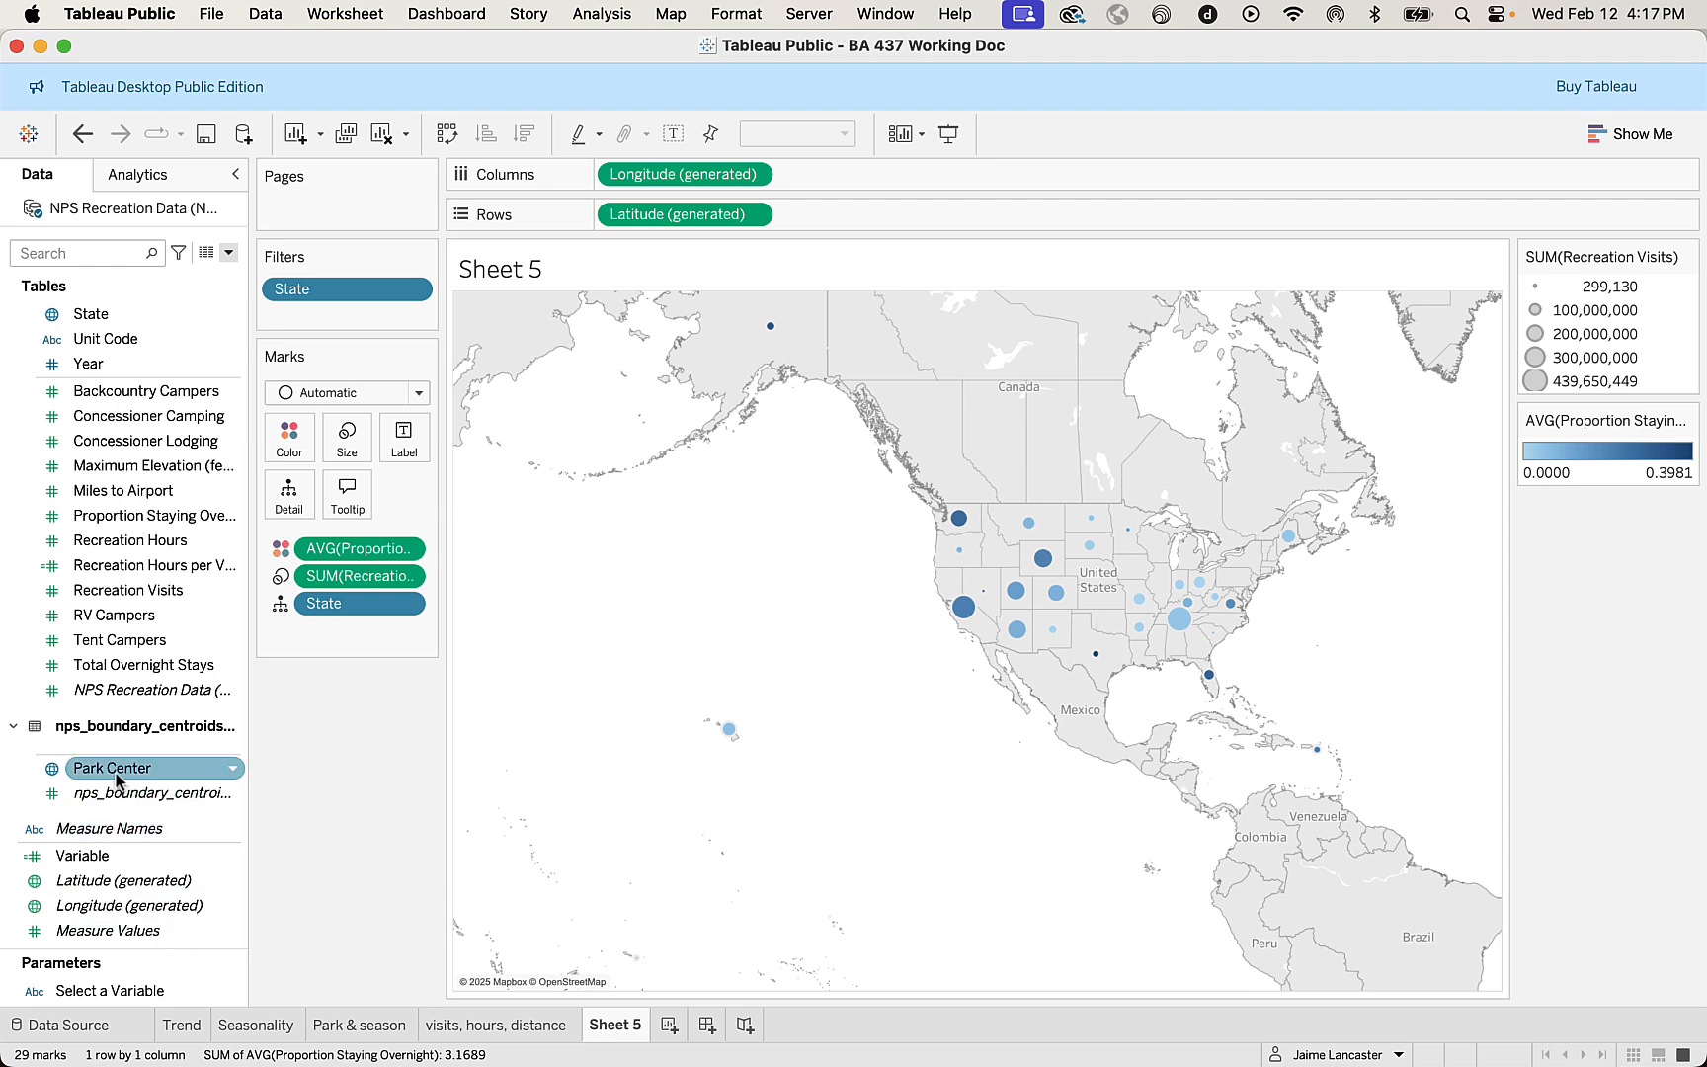
Return to the data source and add a spatial file connection to nps_boundary.shp from National Parks > NPS Boundaries.
click(63, 1028)
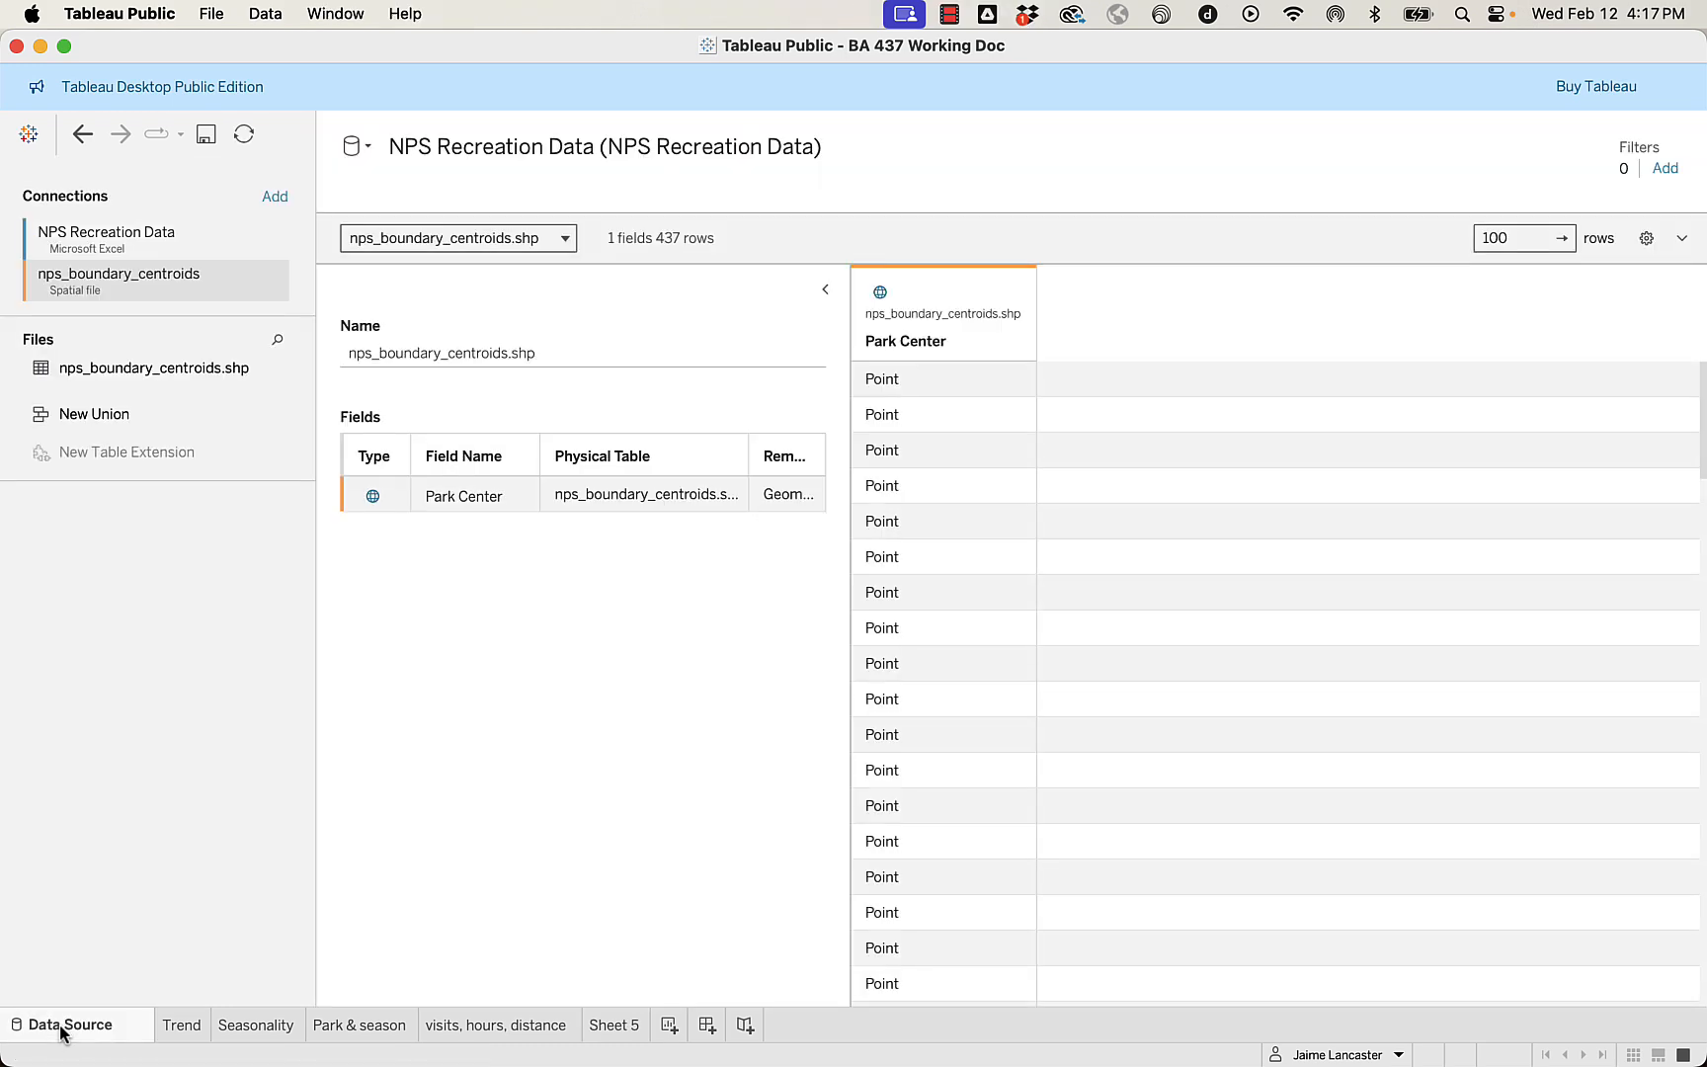
click(273, 197)
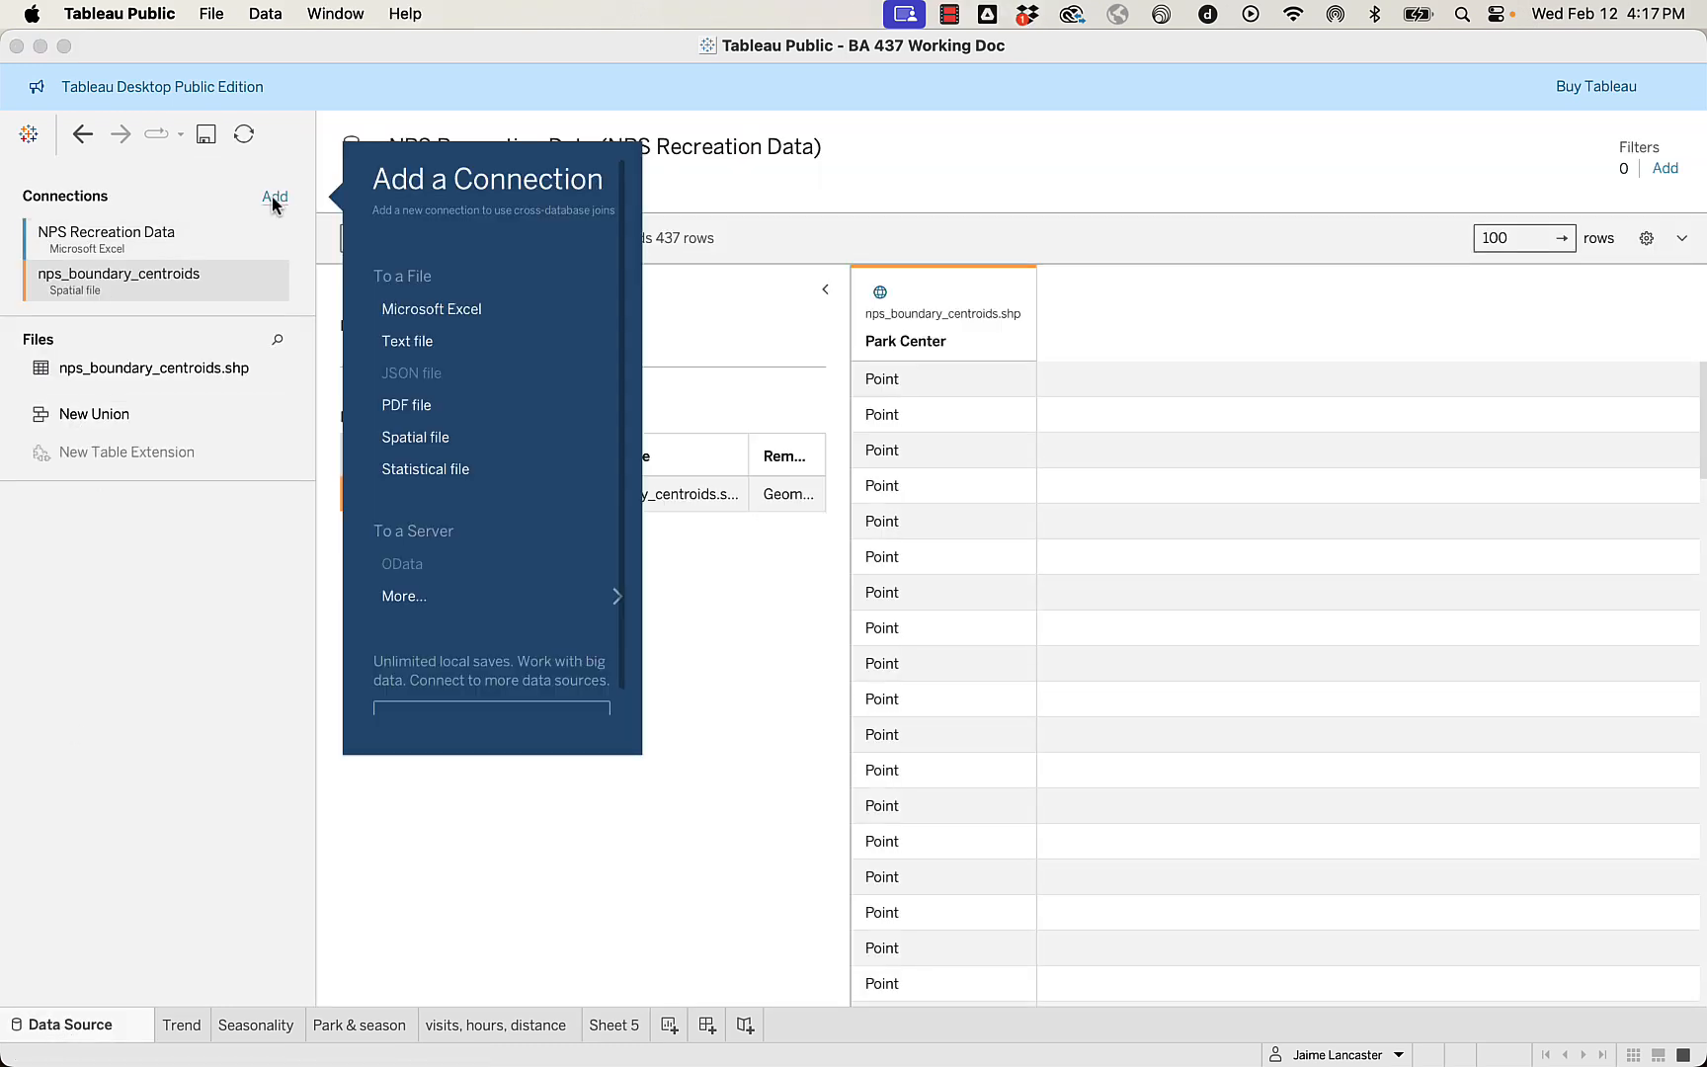
click(423, 446)
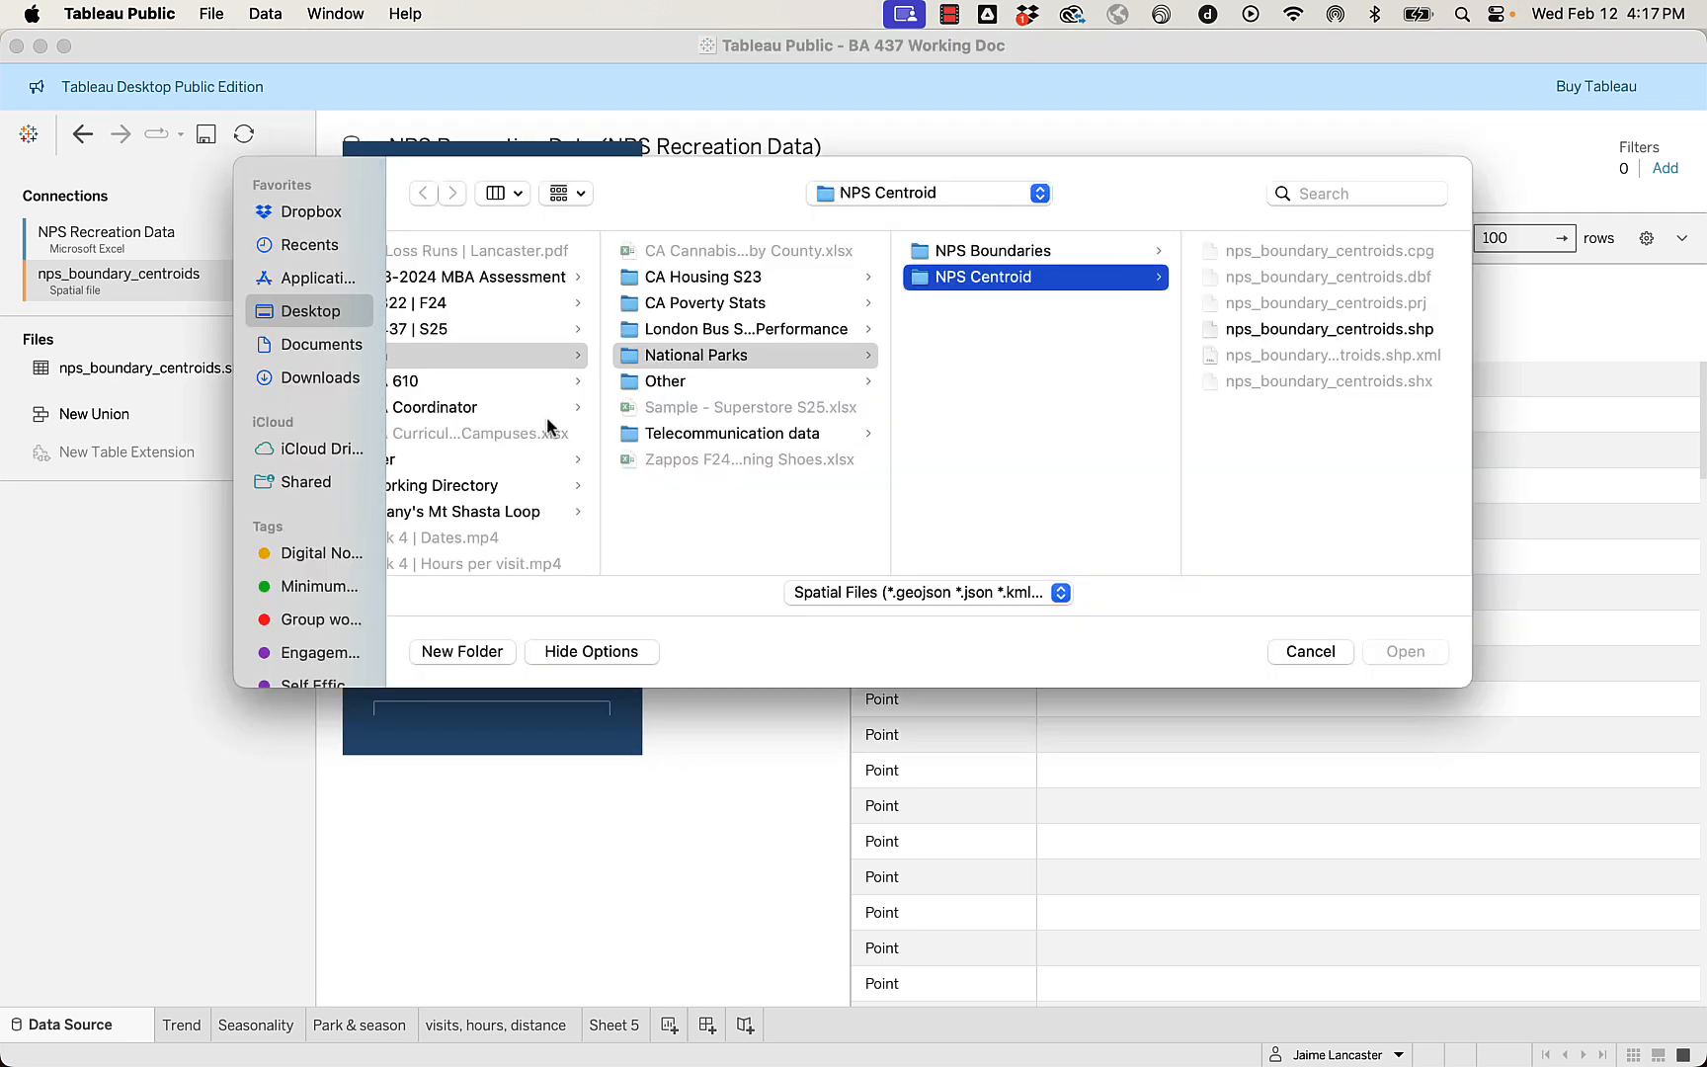
click(955, 253)
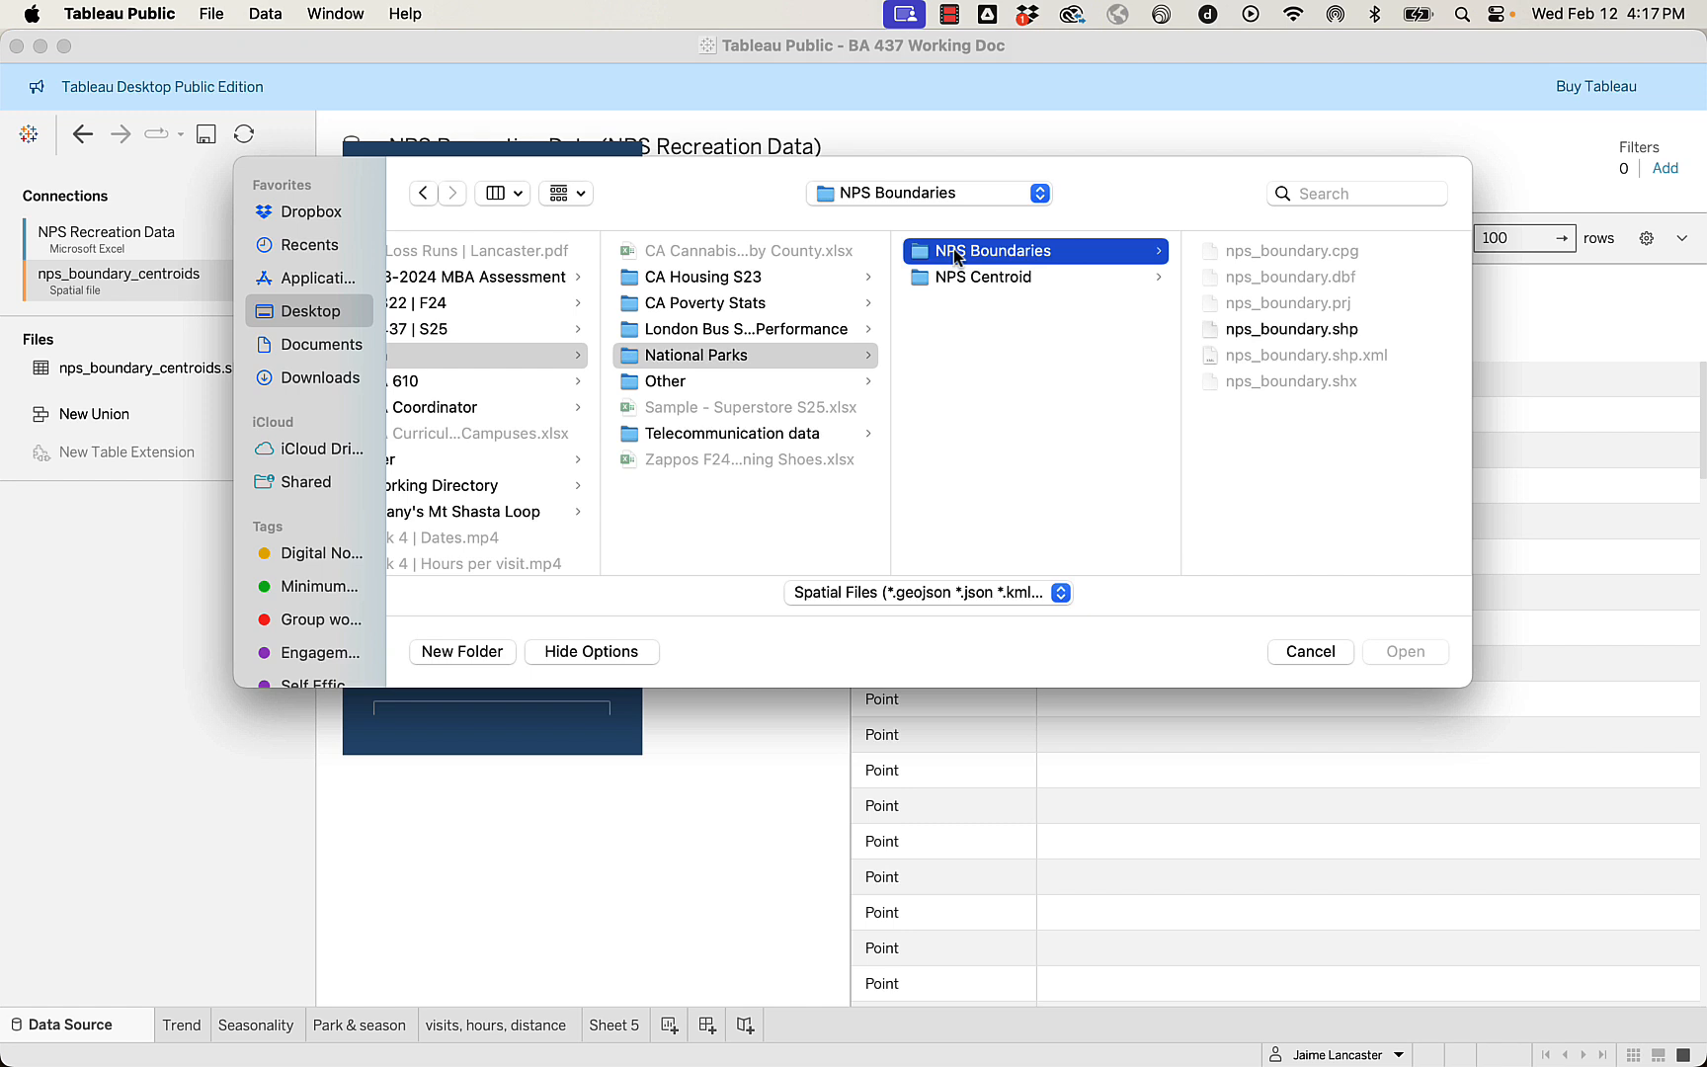
double_click(1304, 330)
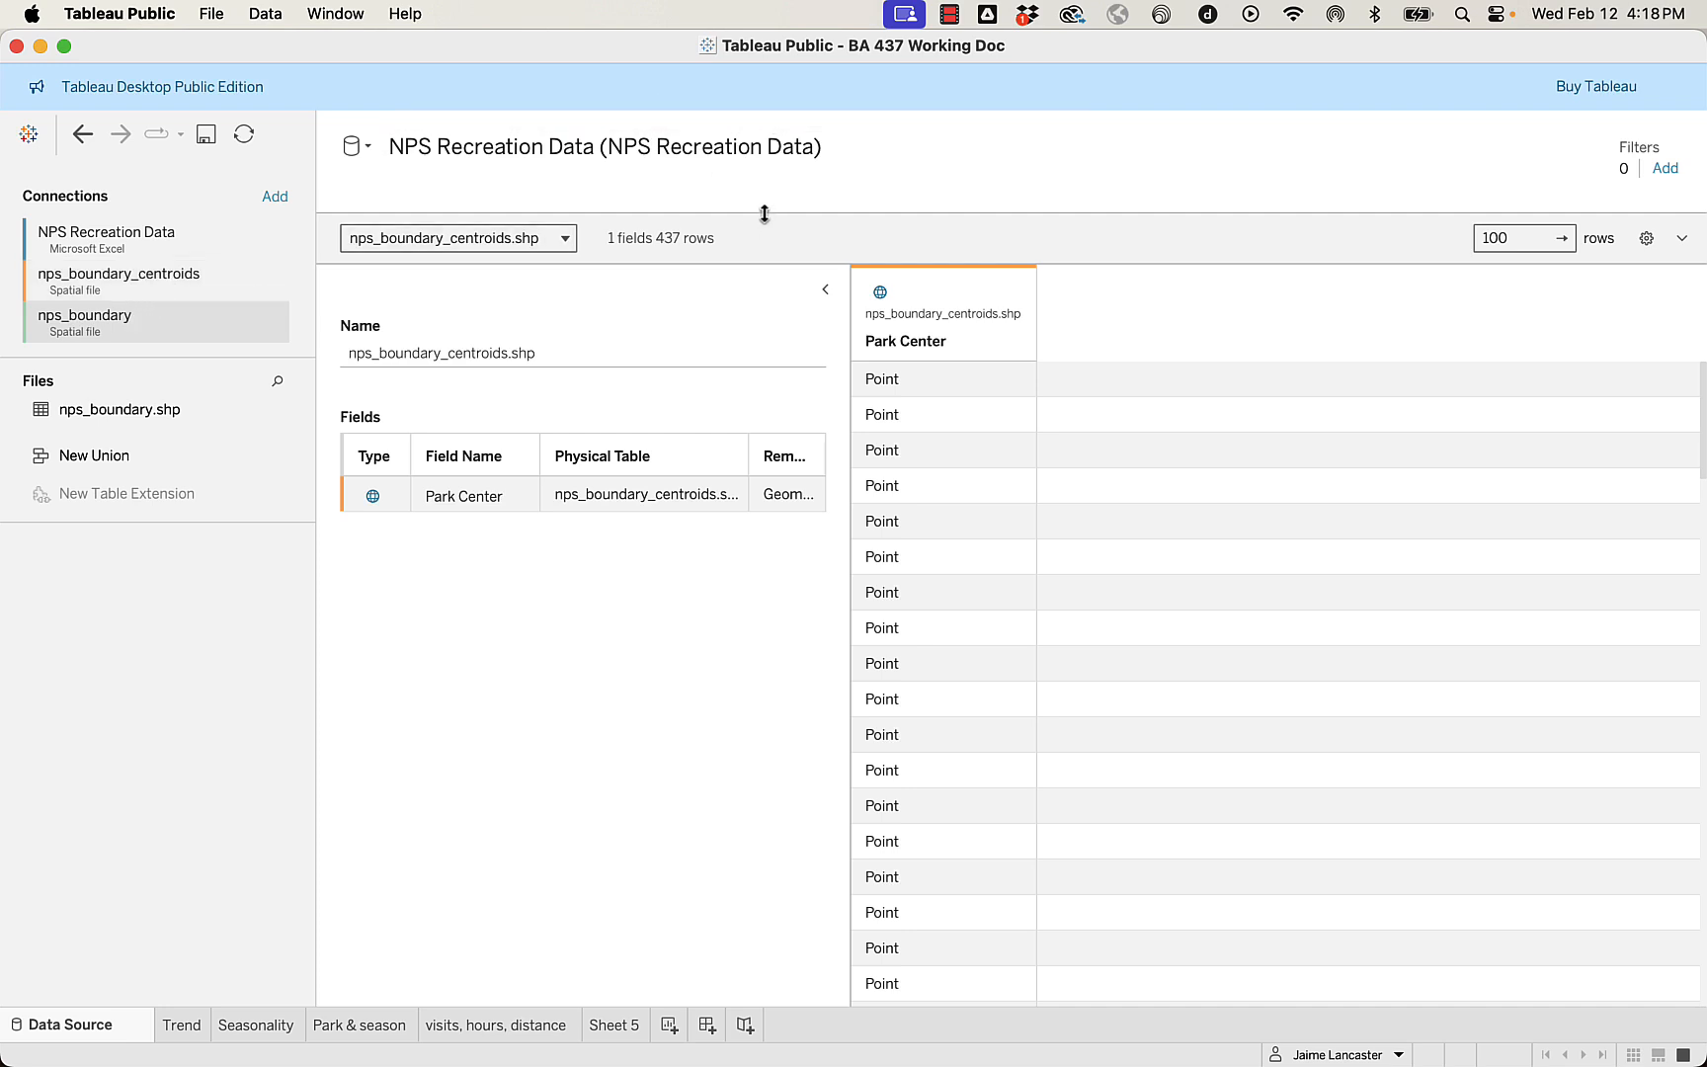
Add nps_boundary.shp to the data model and relate it to NPS Recreation Data with Unit Code = UNIT CODE (nps boundary.shp).
drag(765, 214, 741, 618)
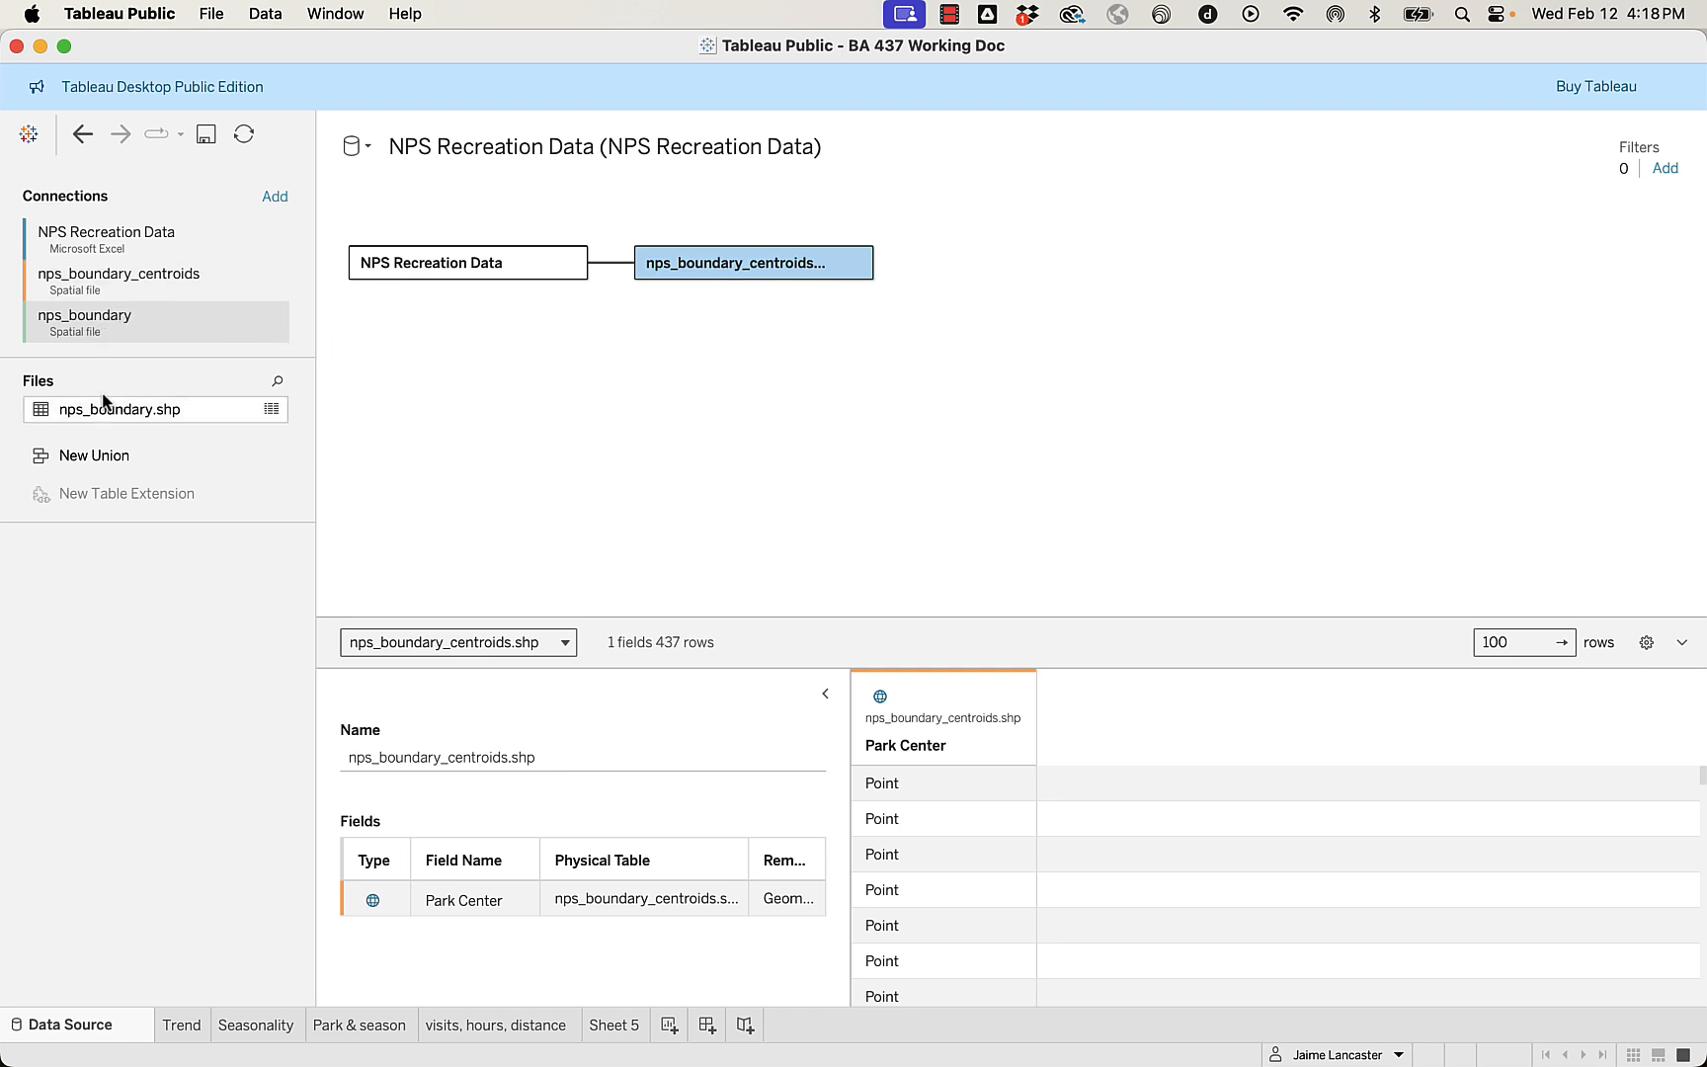
drag(102, 405, 649, 373)
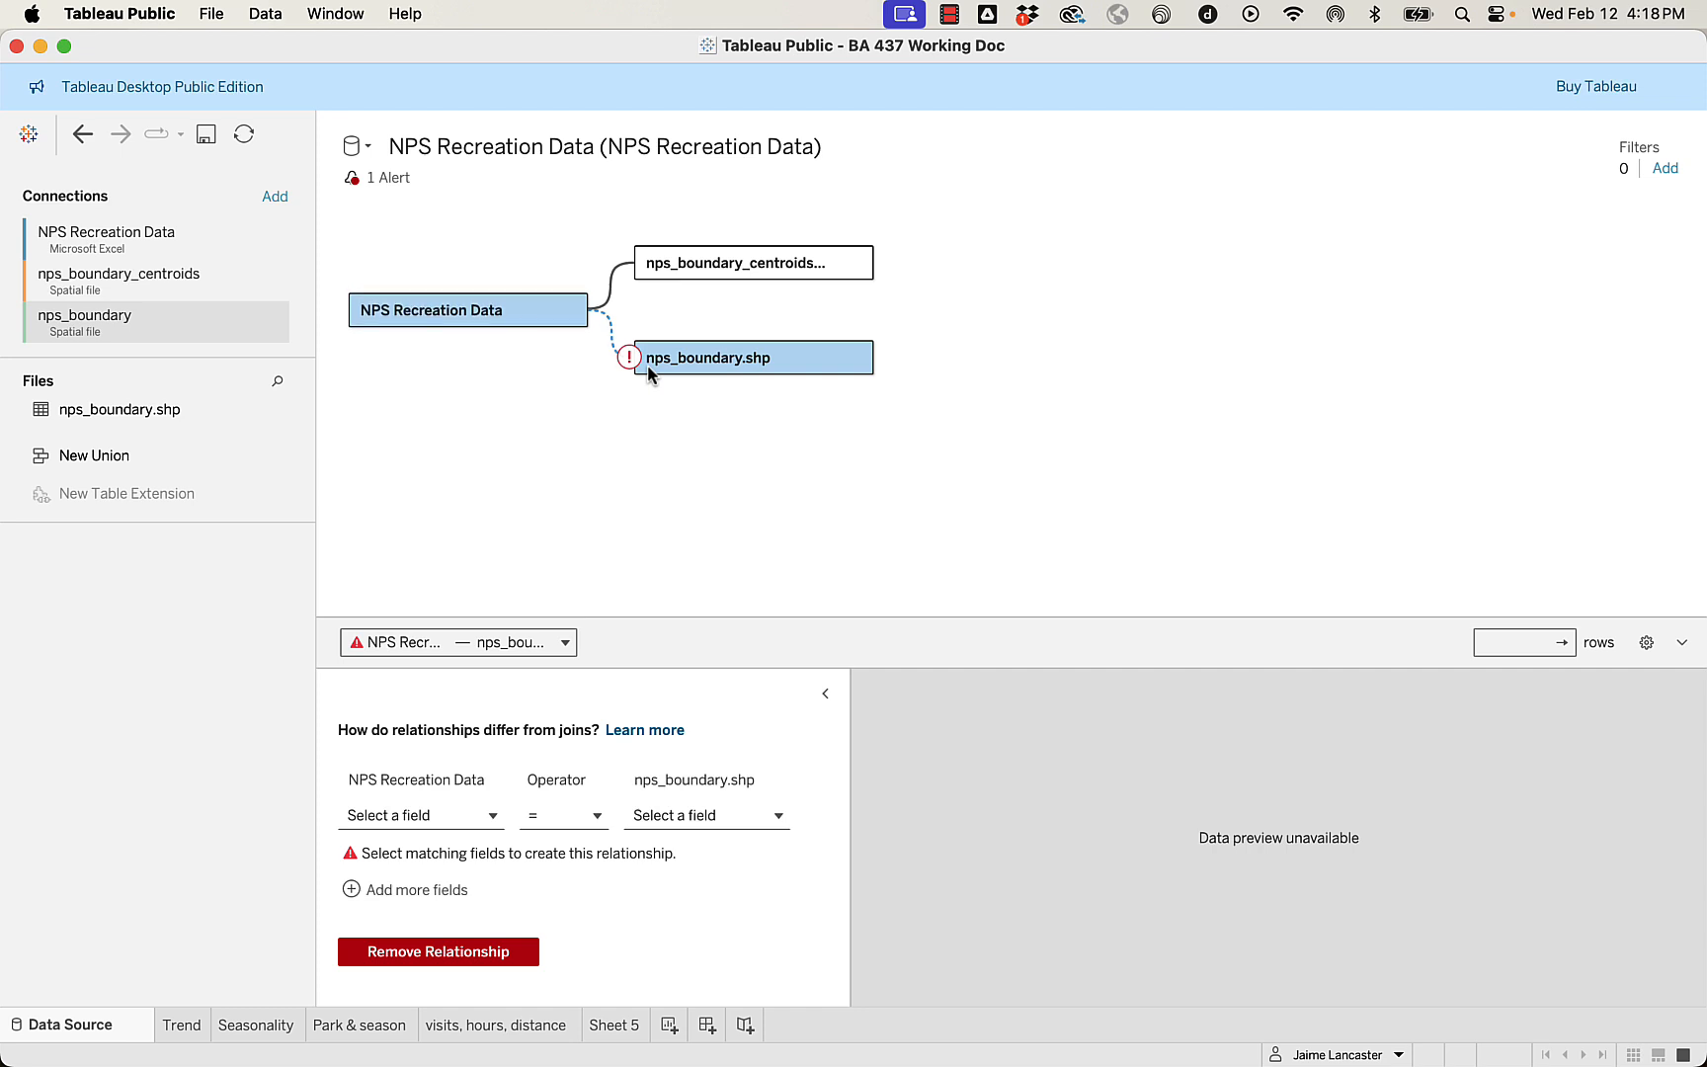
click(439, 815)
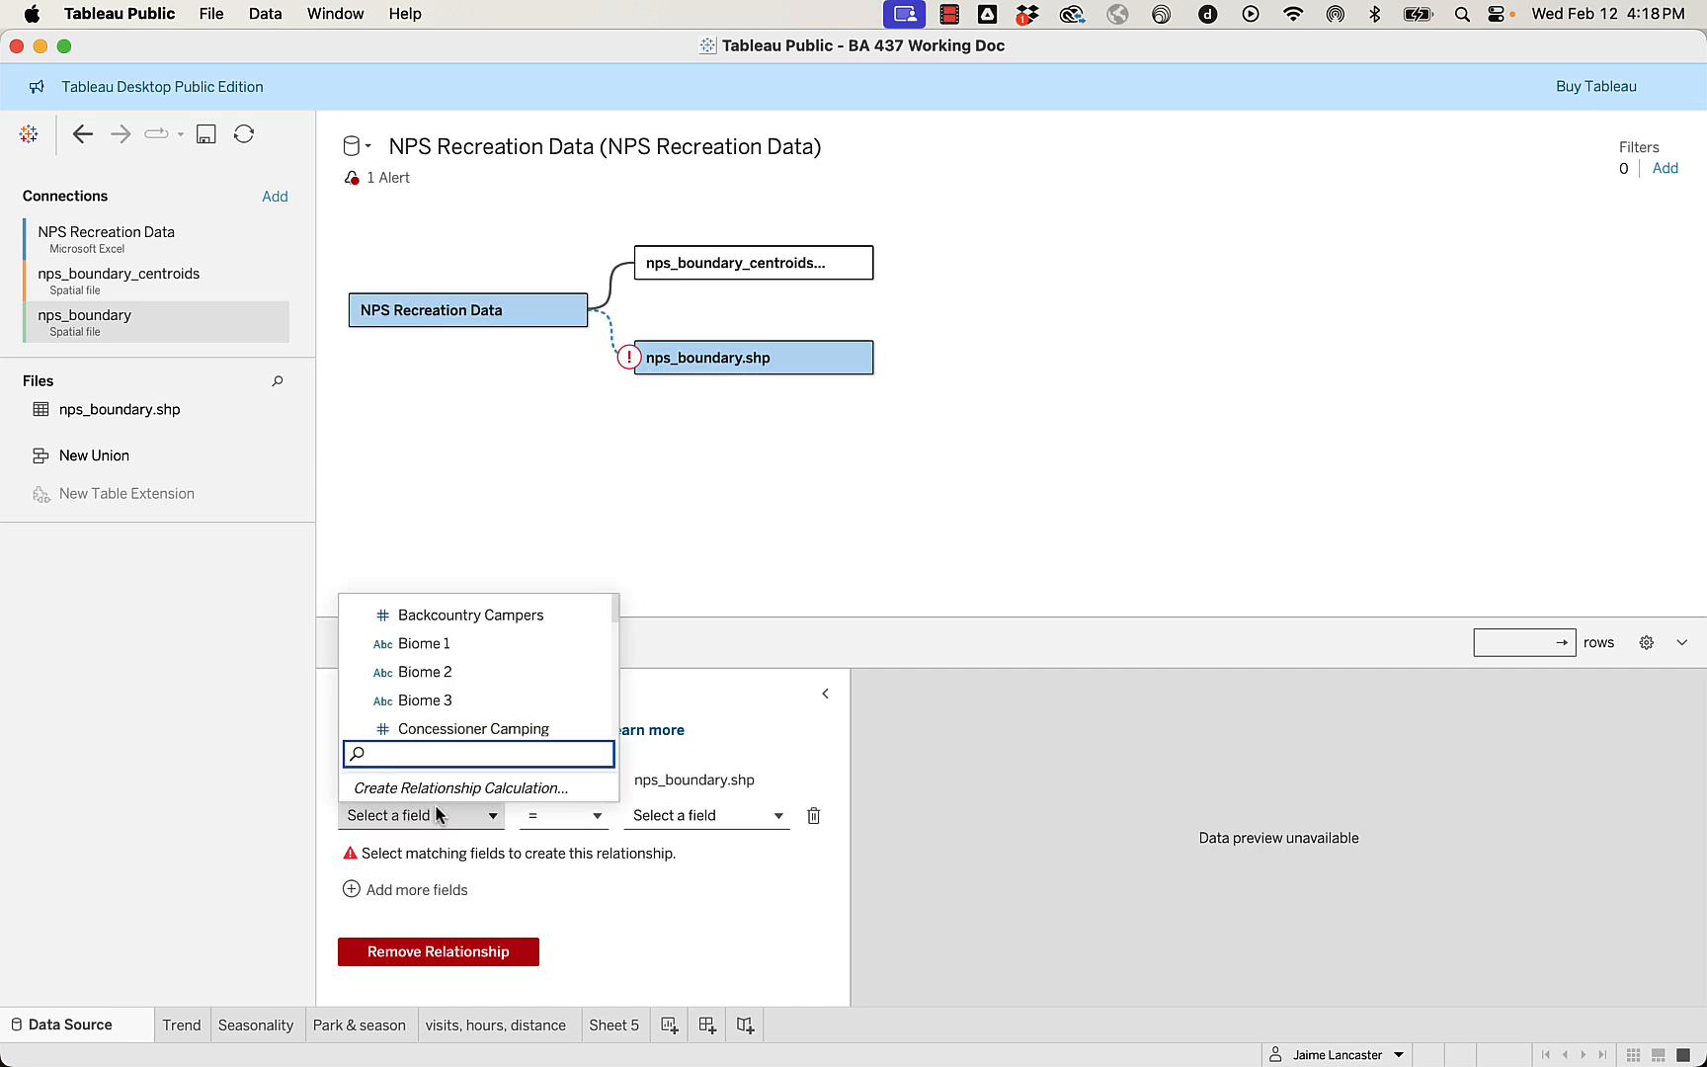
text(uni)
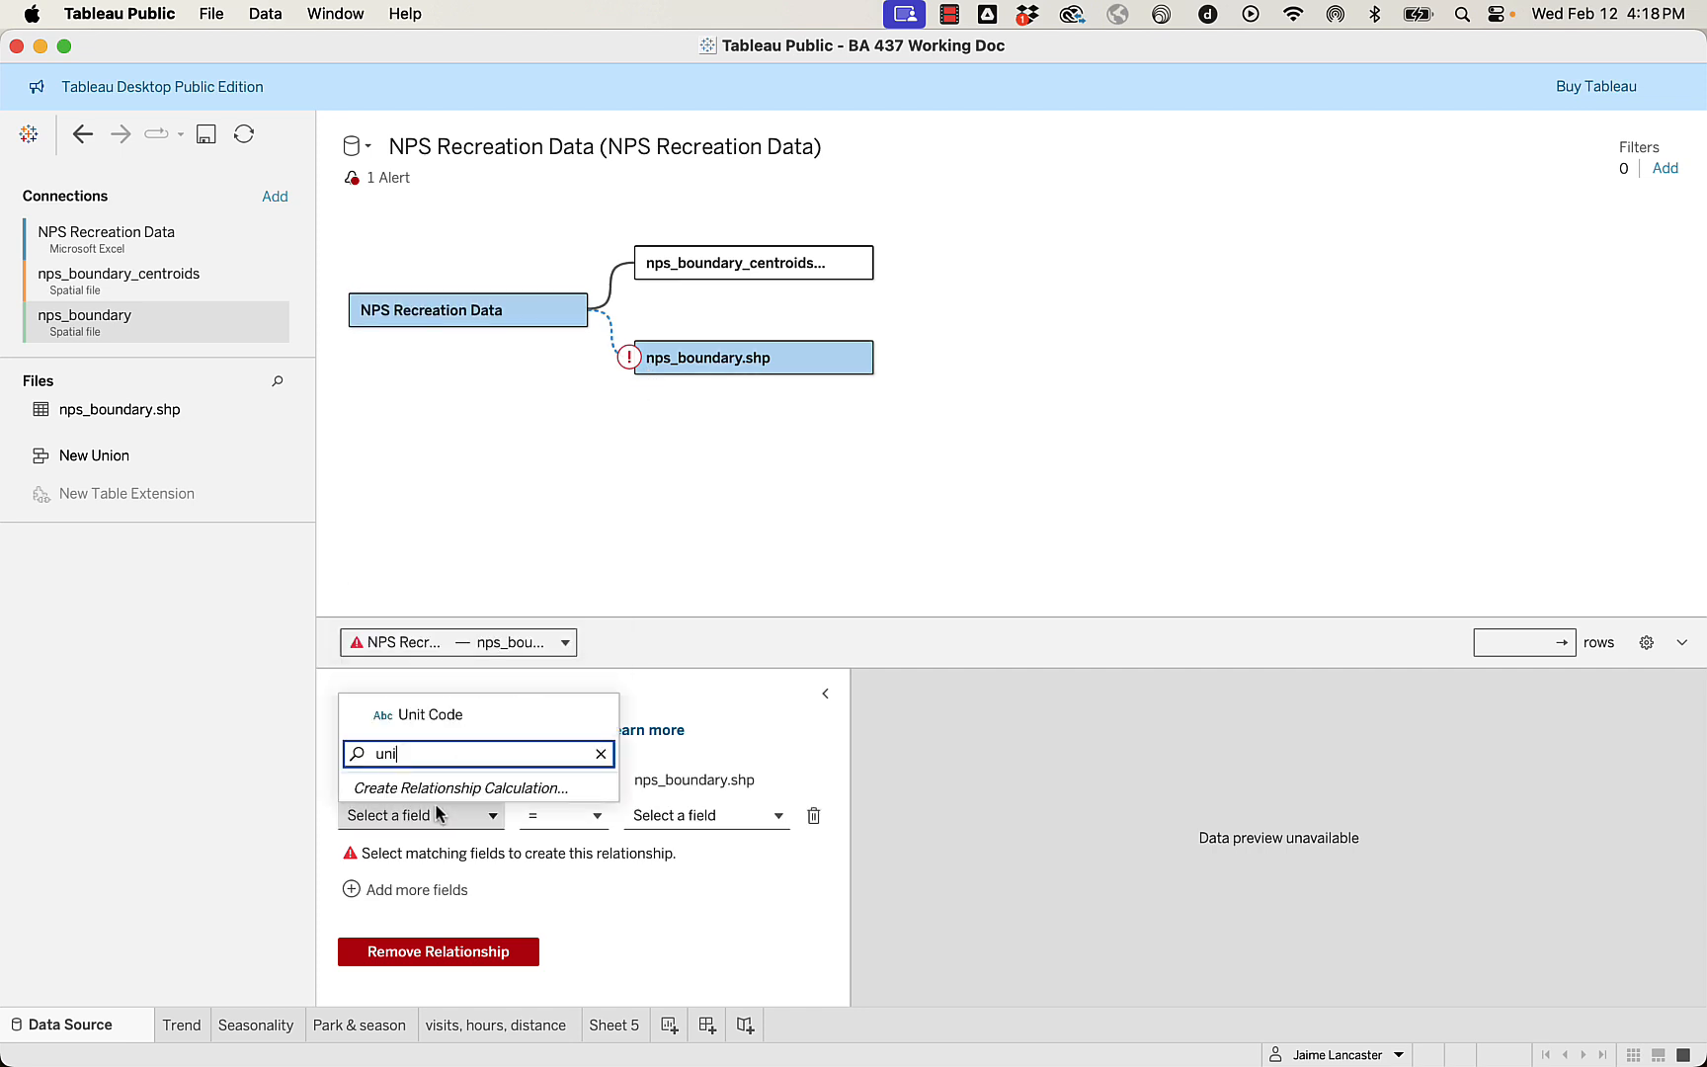
click(415, 715)
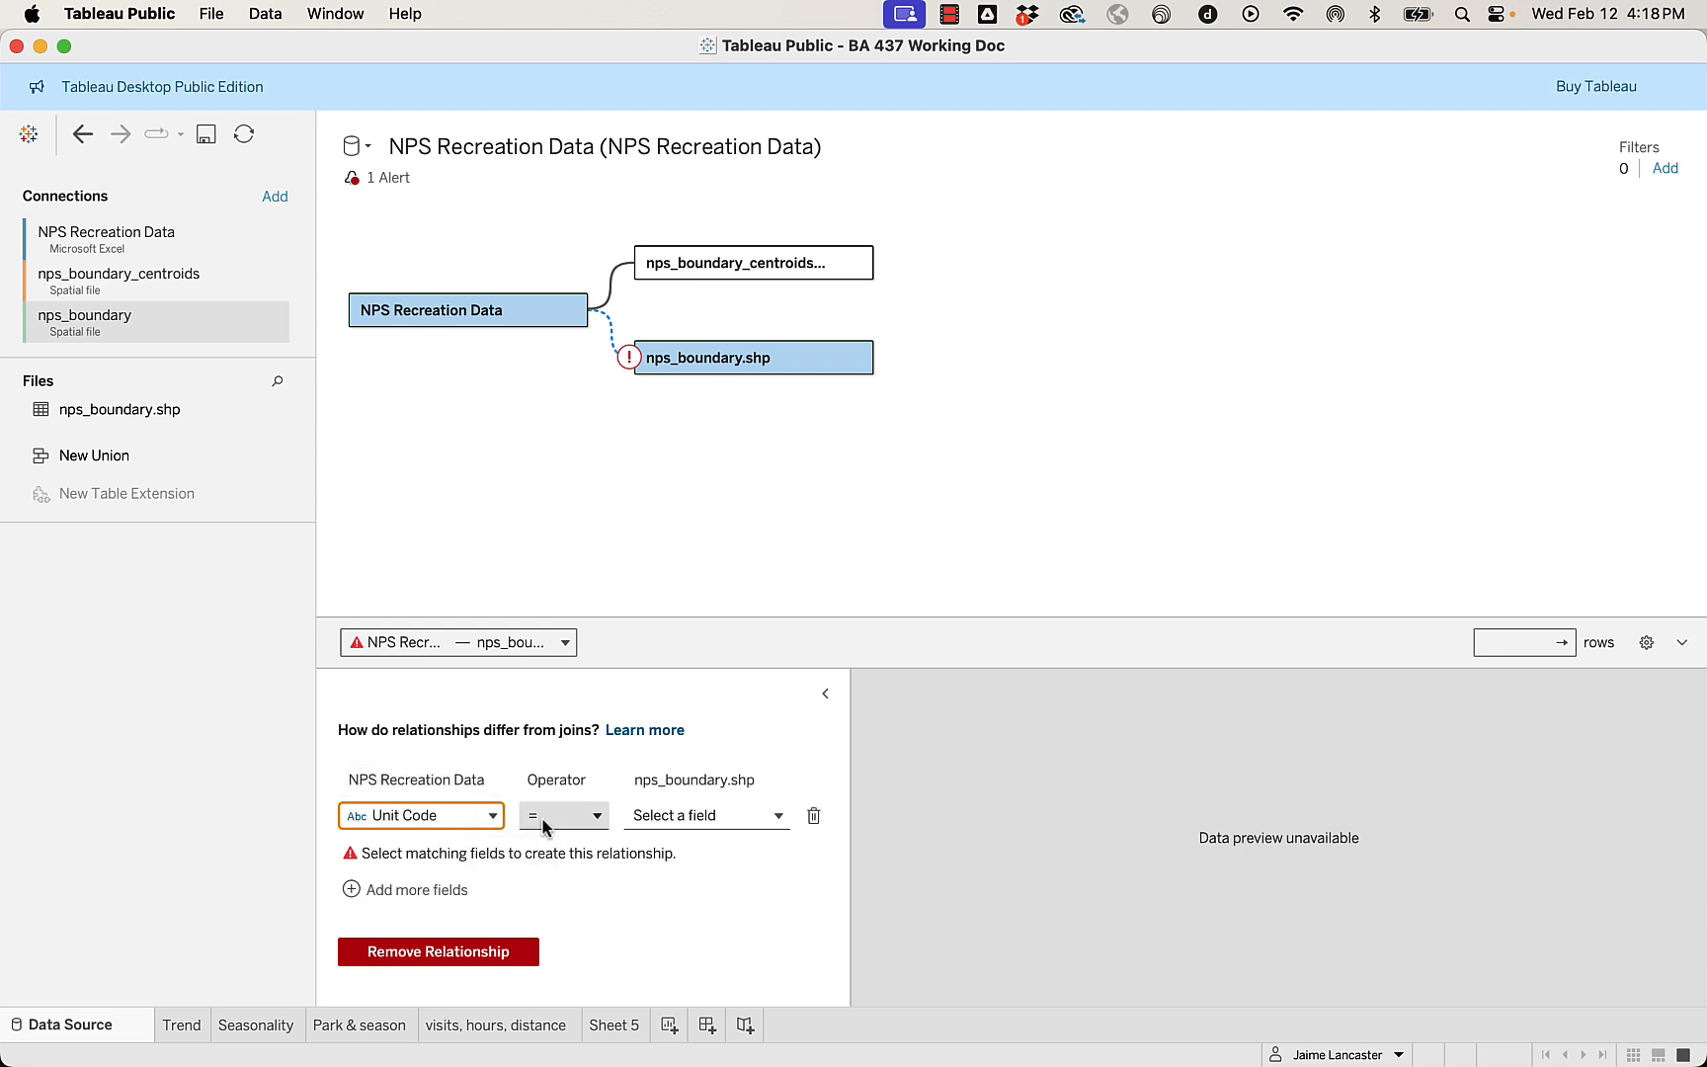
click(679, 818)
text(uni)
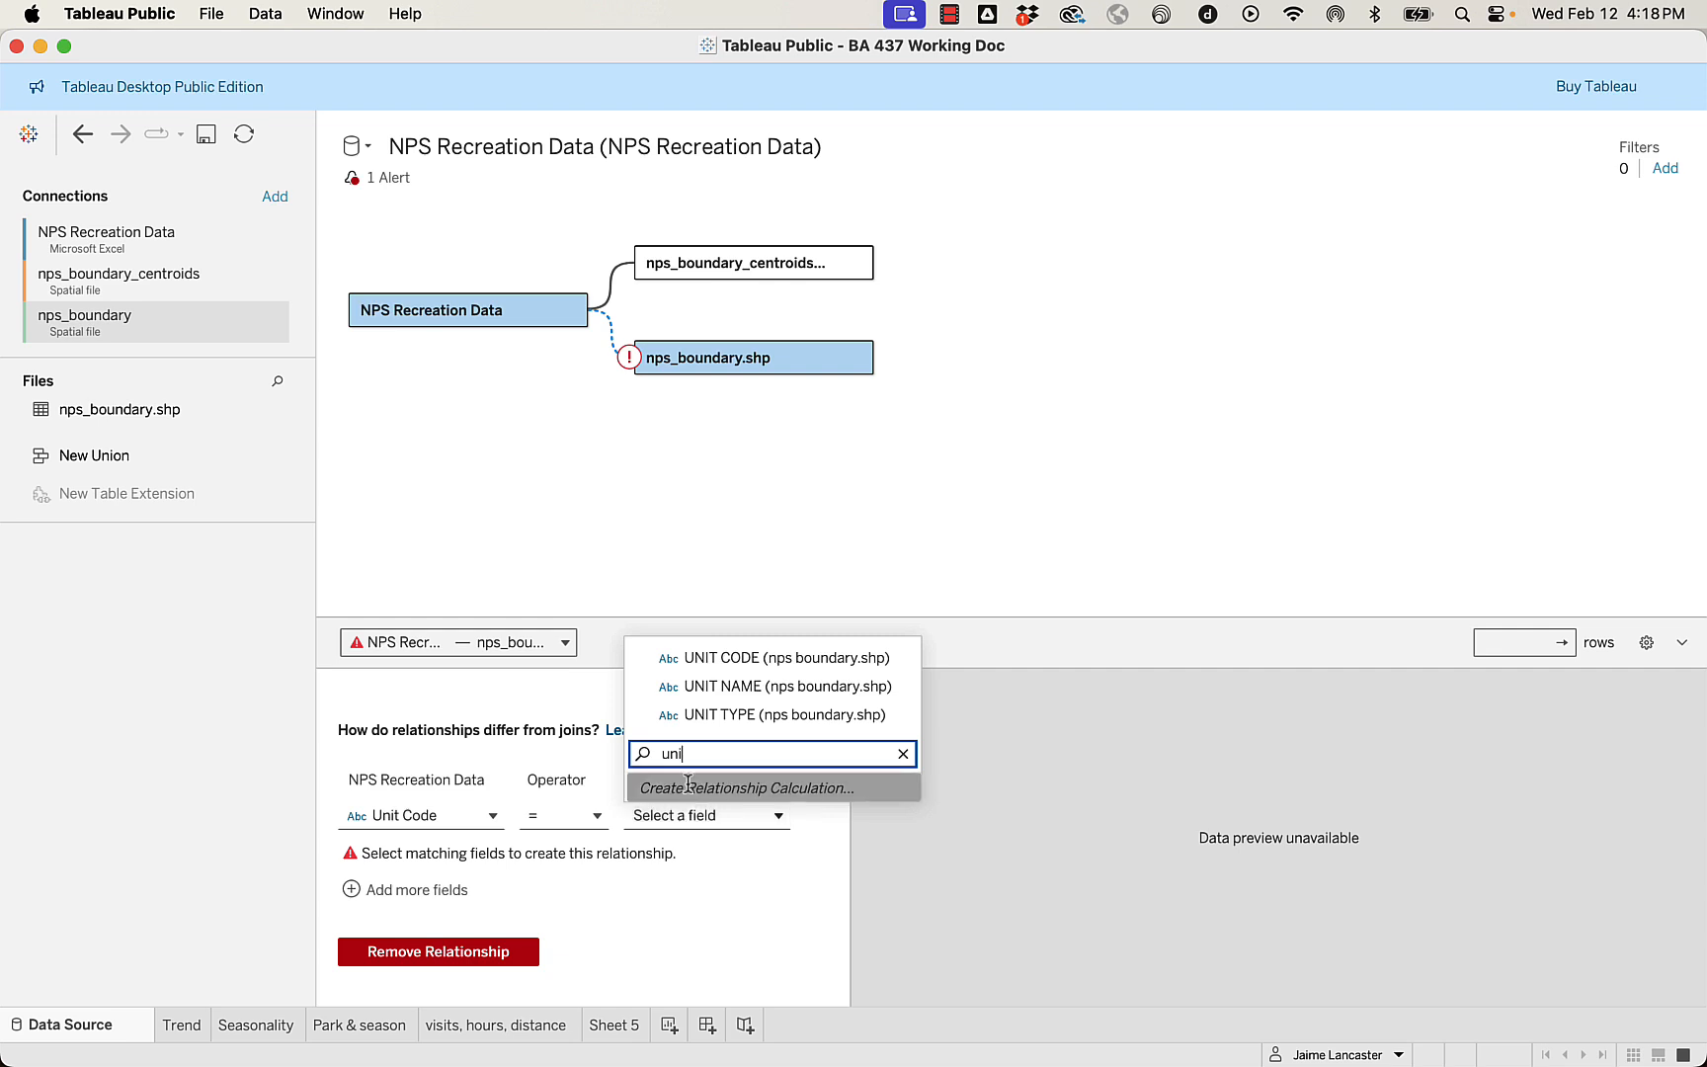
click(729, 659)
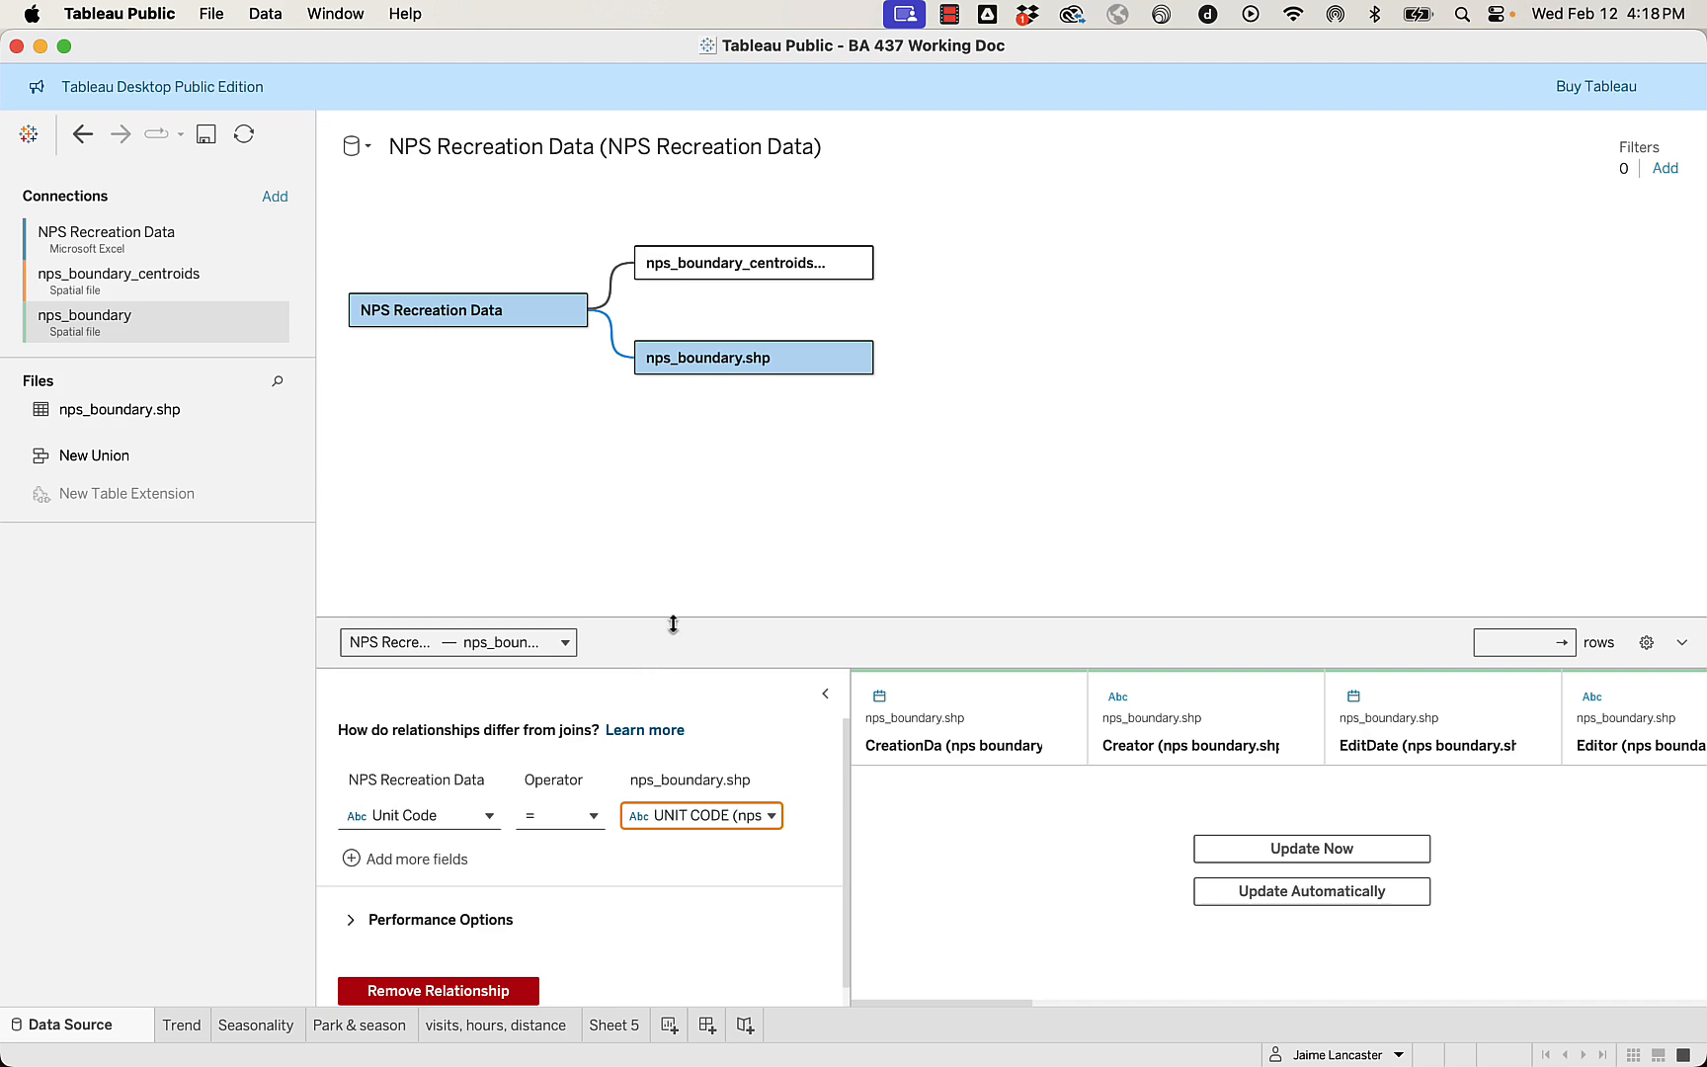
drag(677, 618, 680, 476)
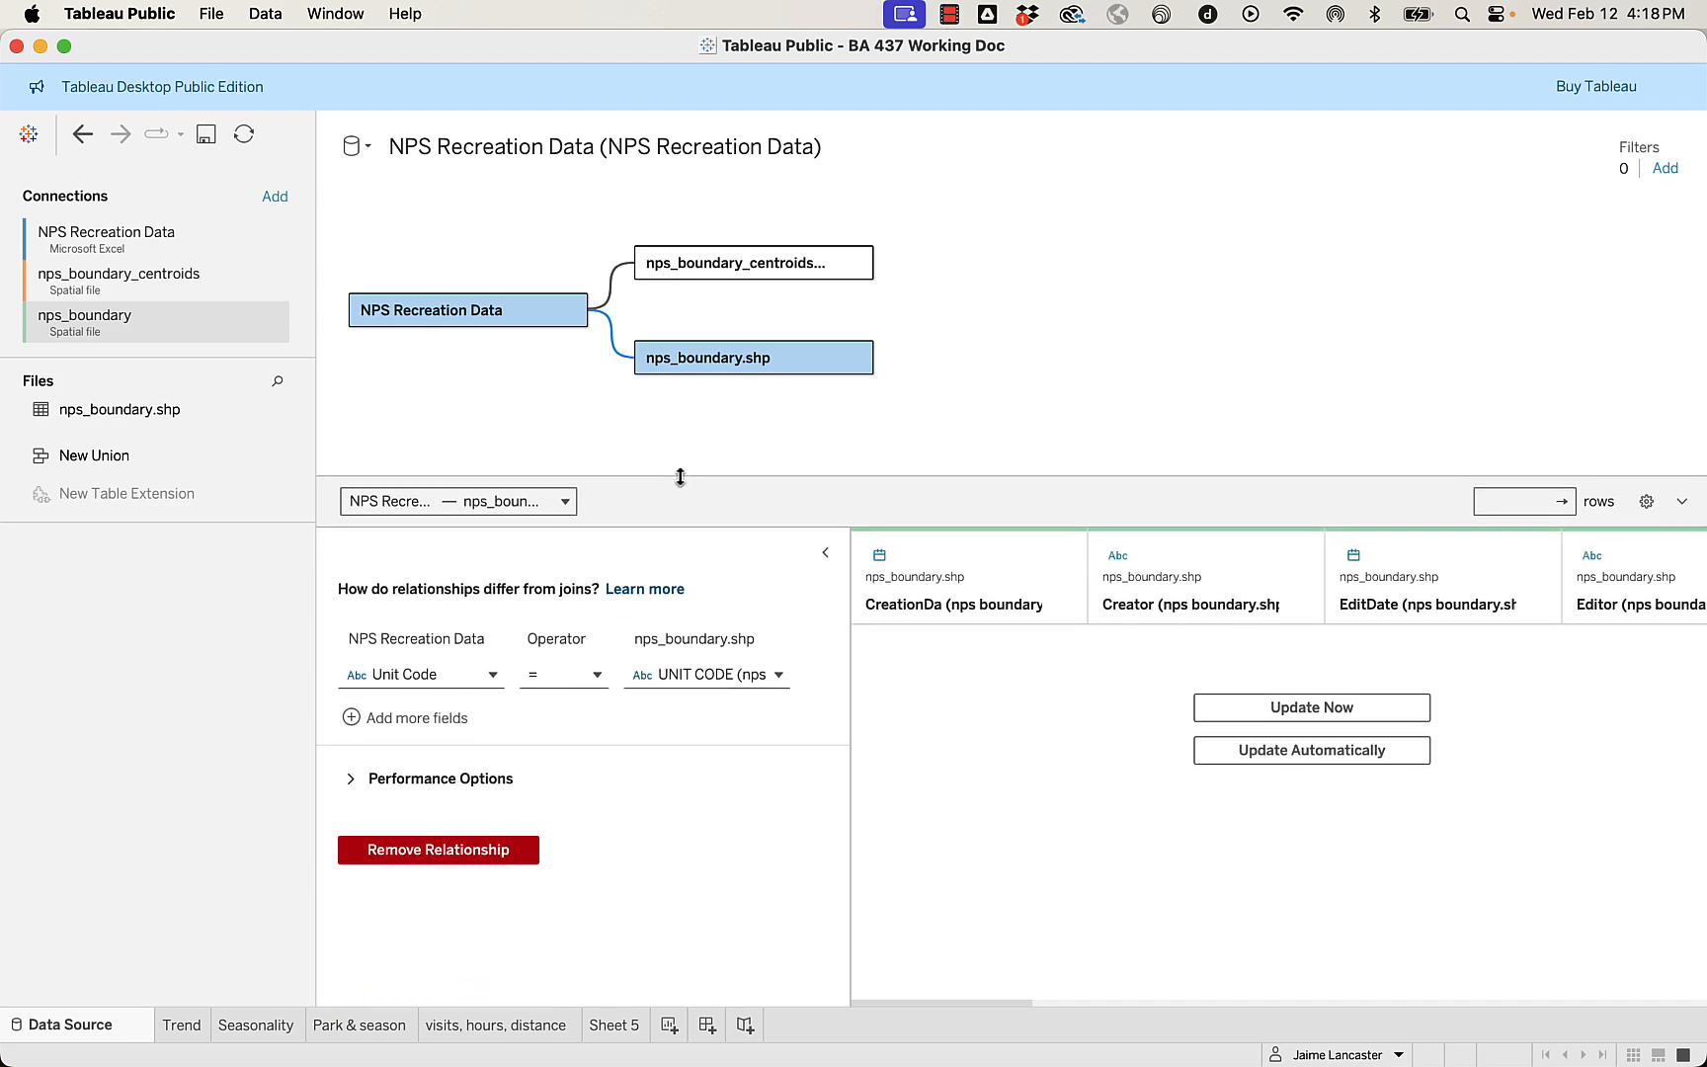
On Sheet 5, rename the Geometry field of nps_boundary.shp to Park Boundary.
click(613, 1025)
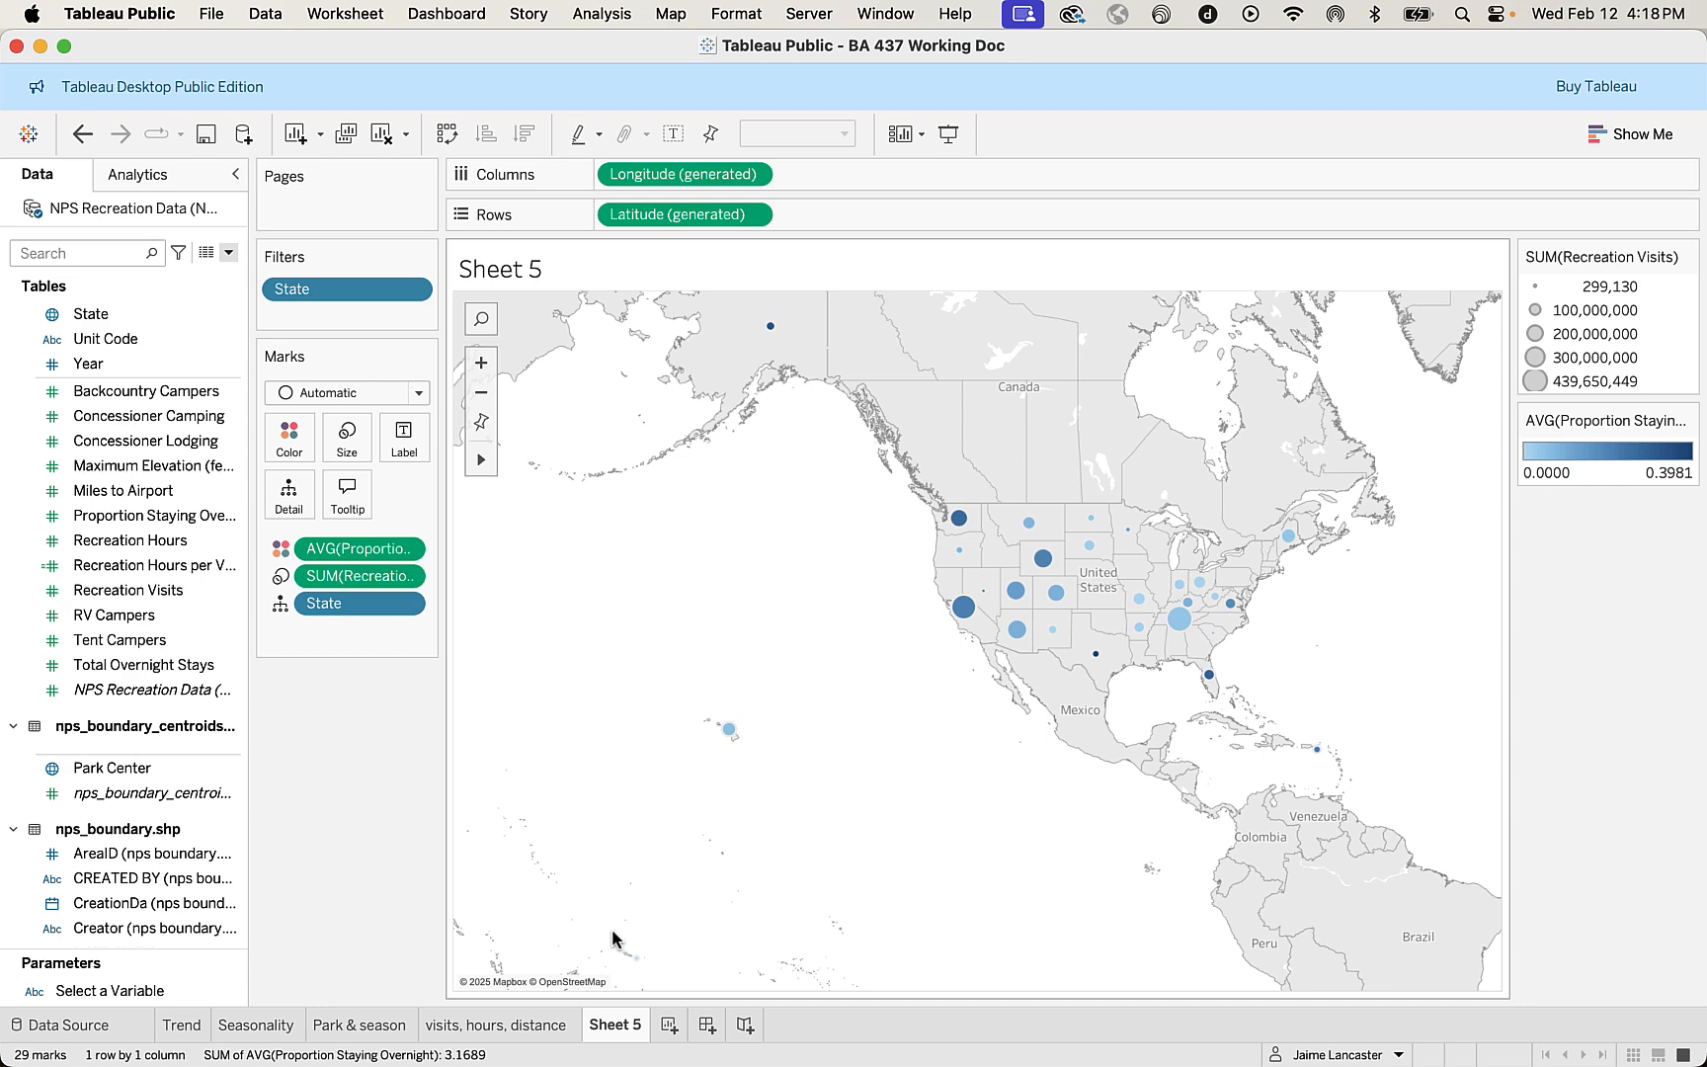
scroll(75, 778, down, 5)
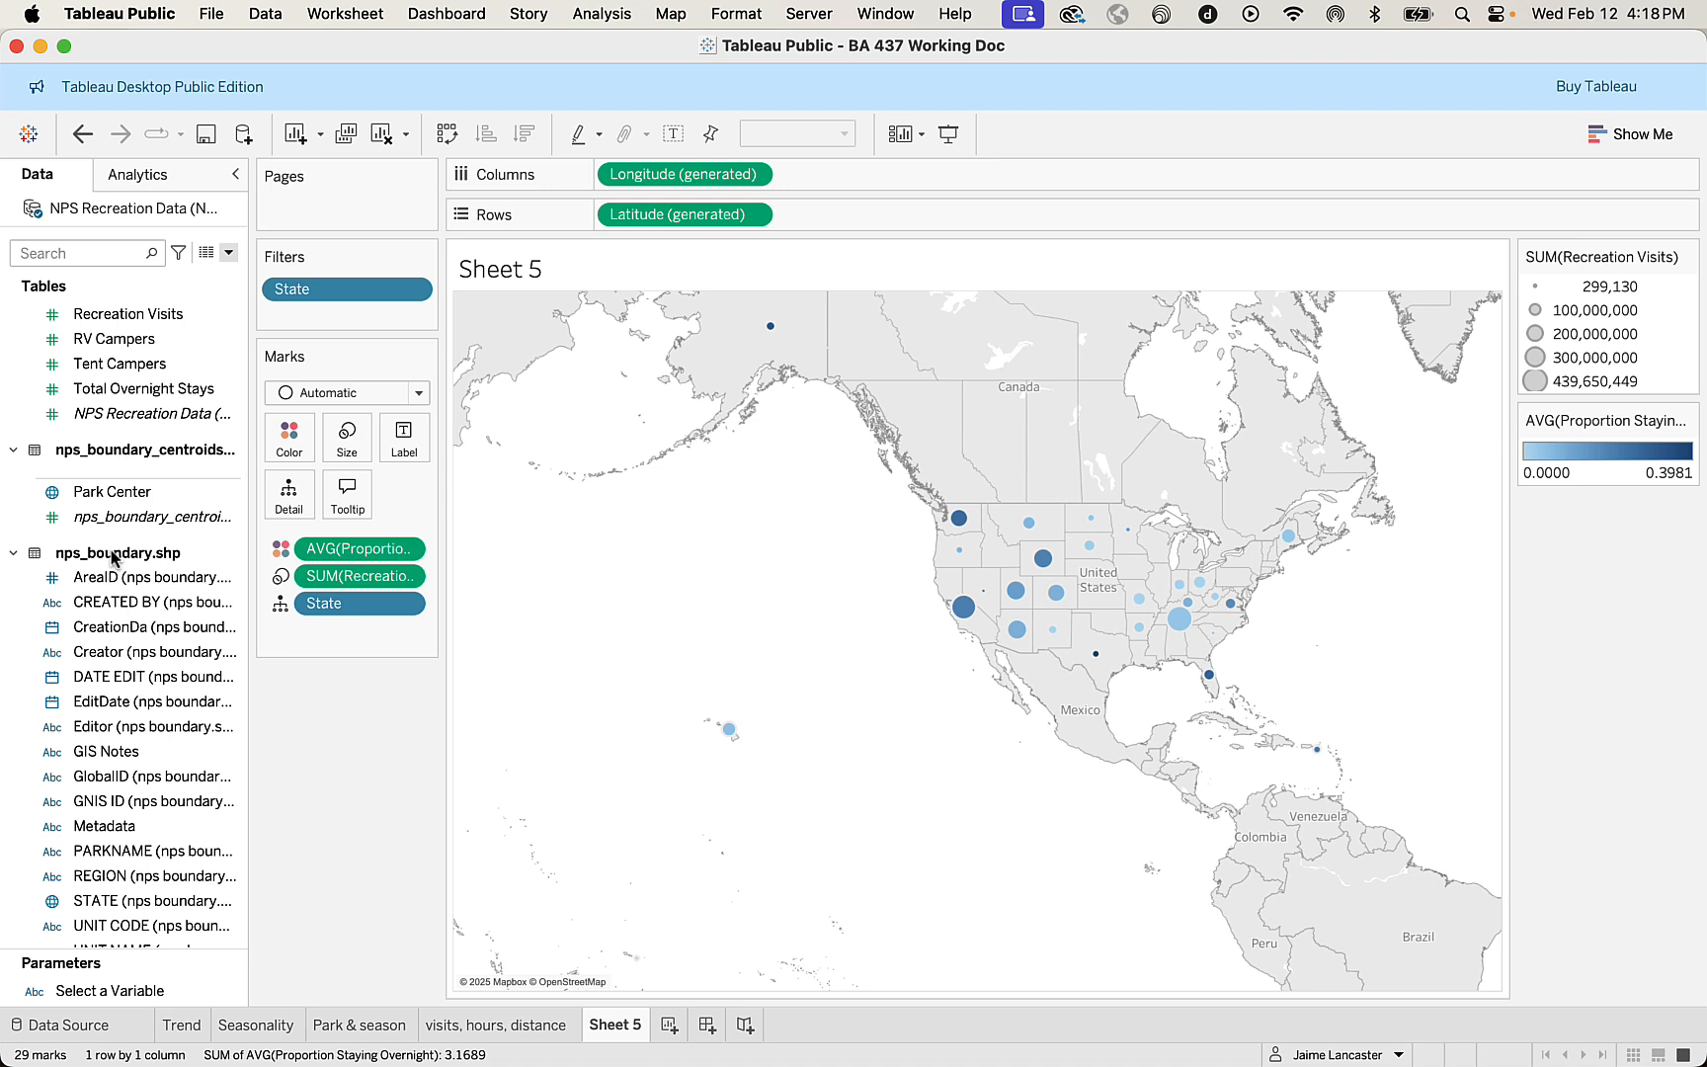
scroll(117, 664, down, 3)
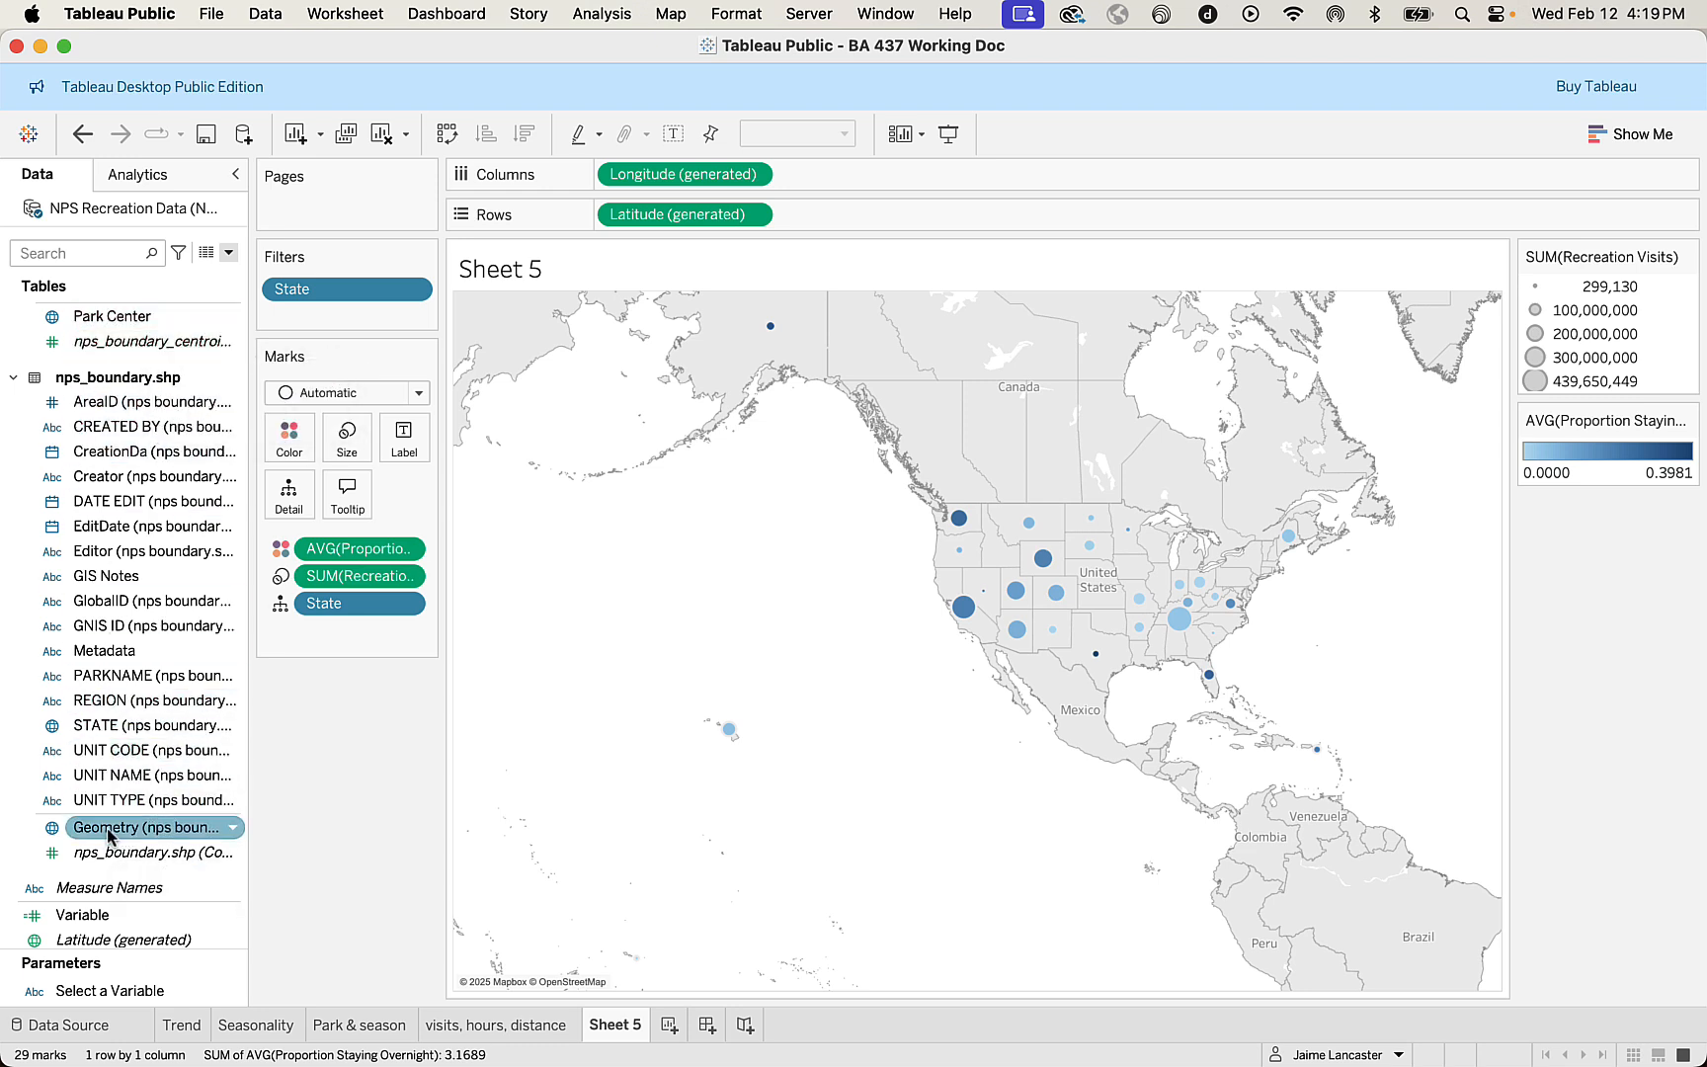
click(233, 830)
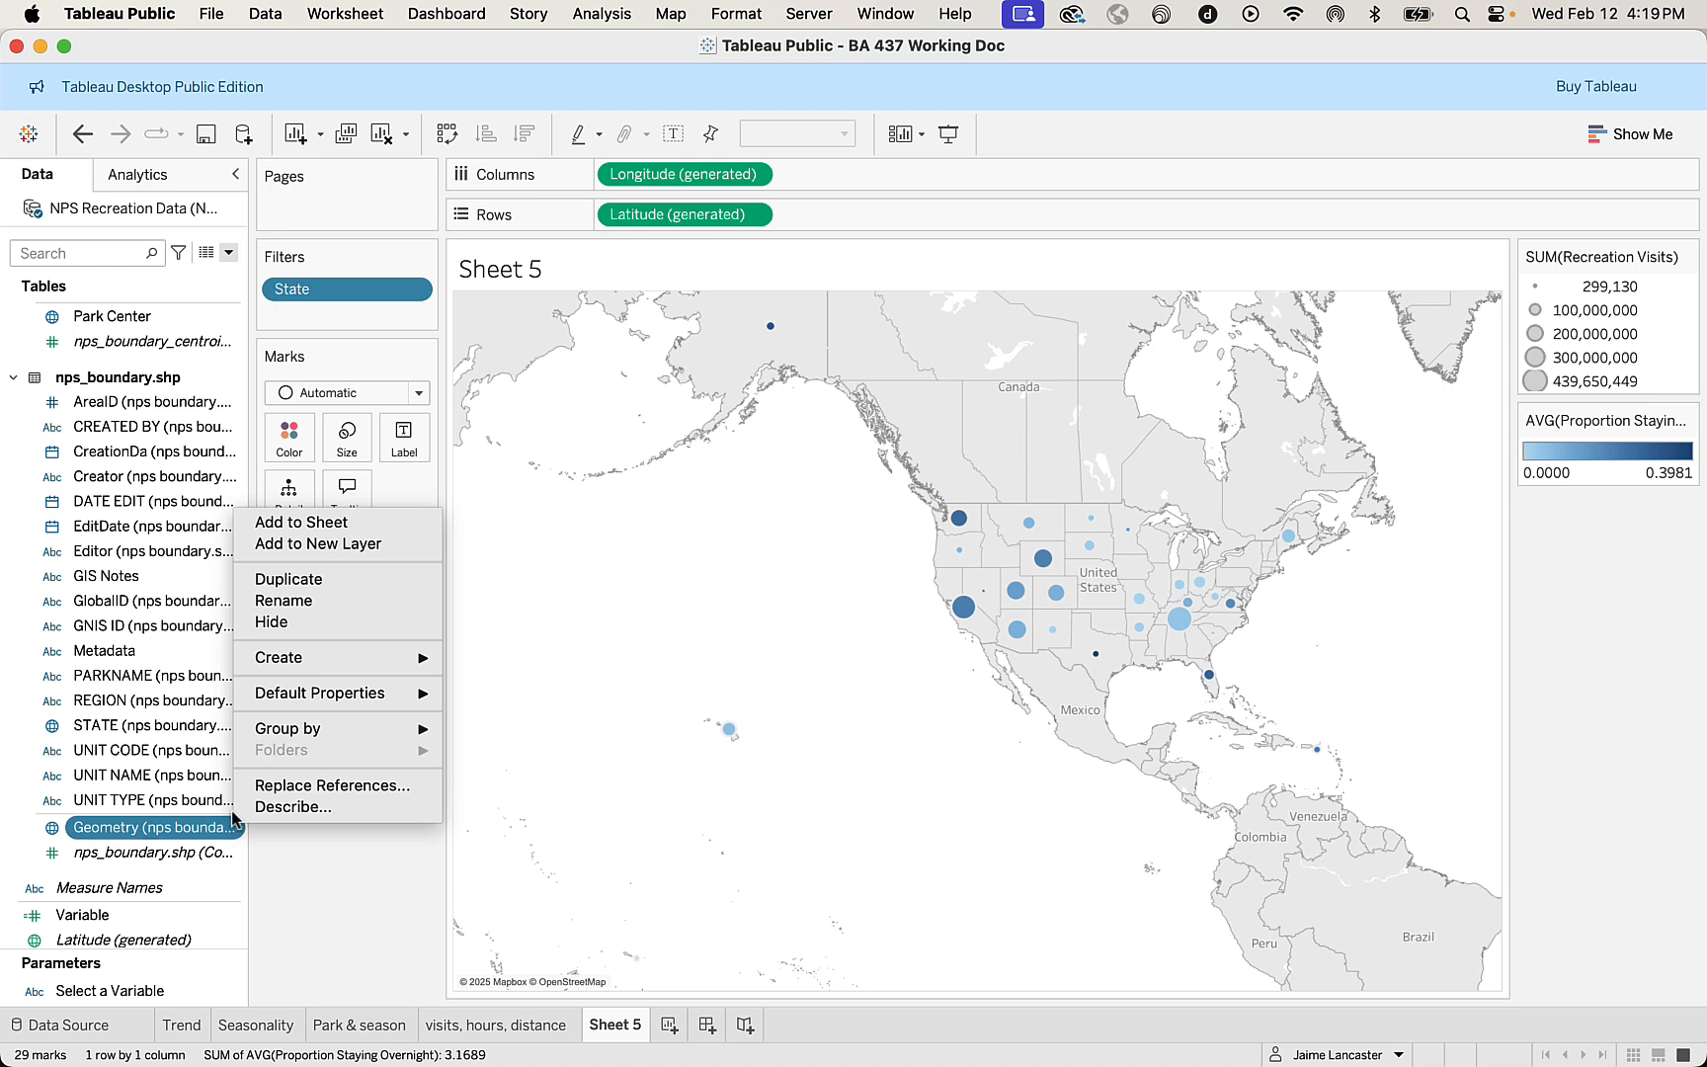
click(291, 603)
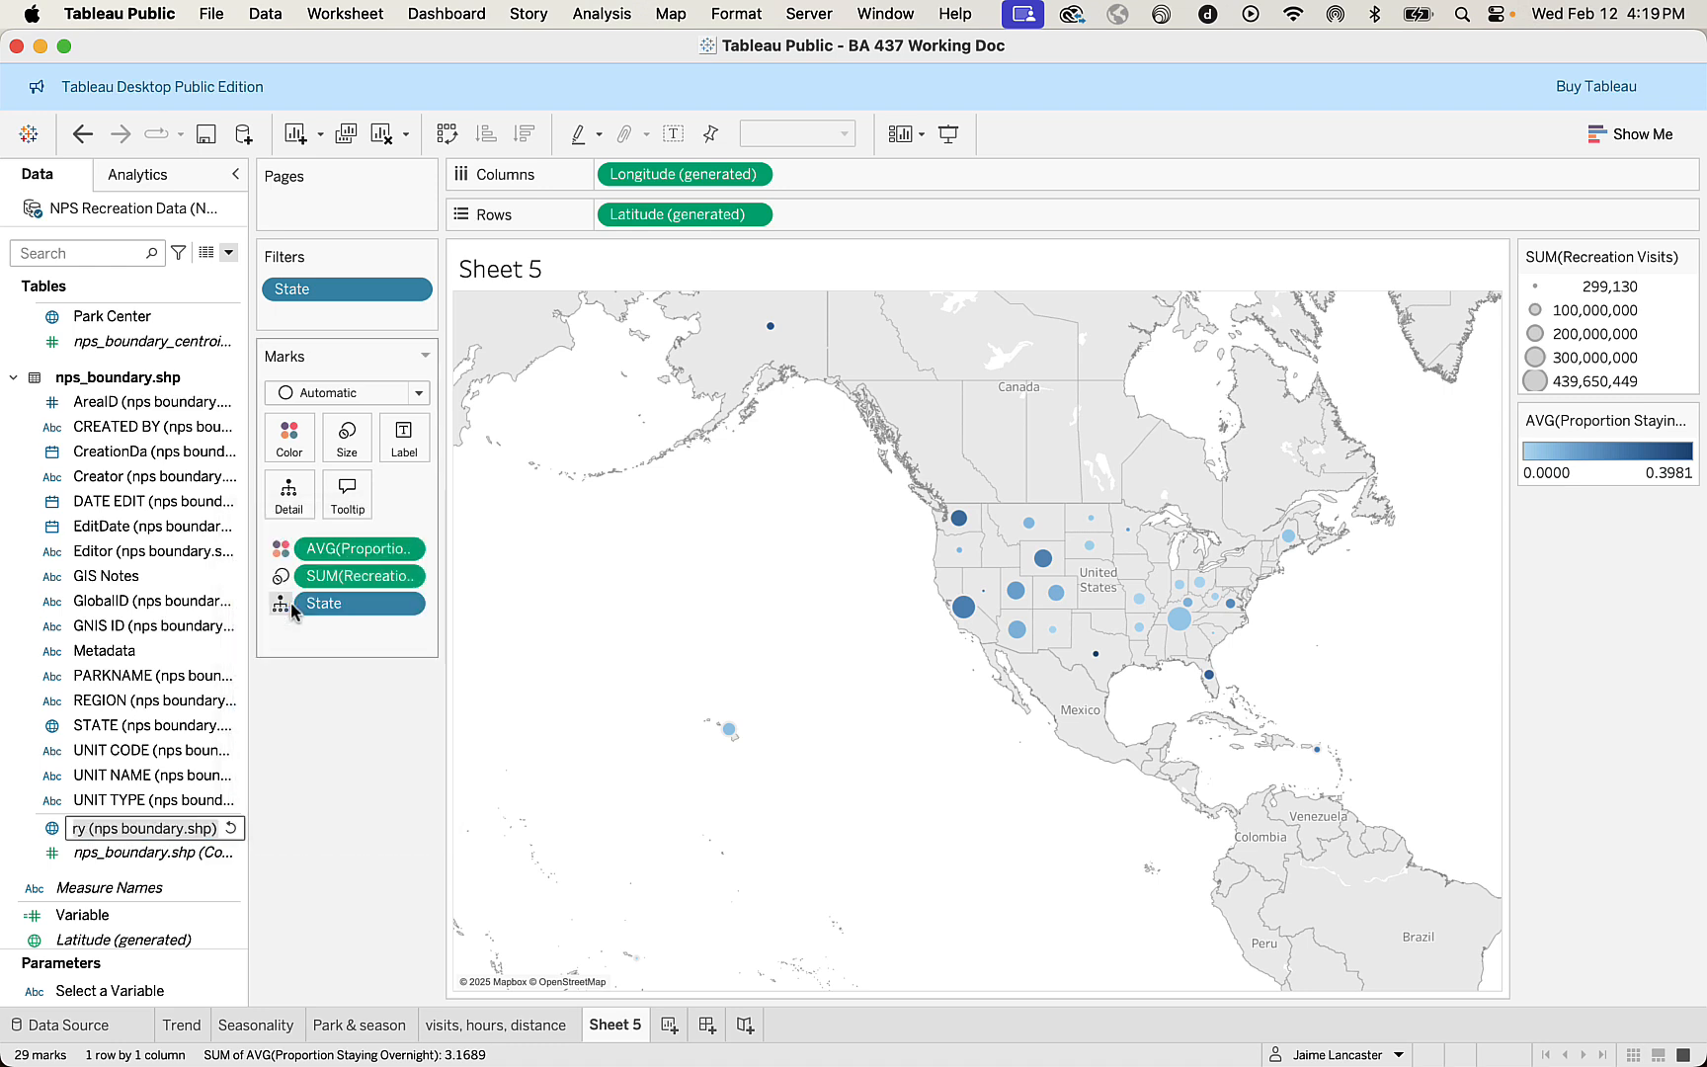
text(k Boundary)
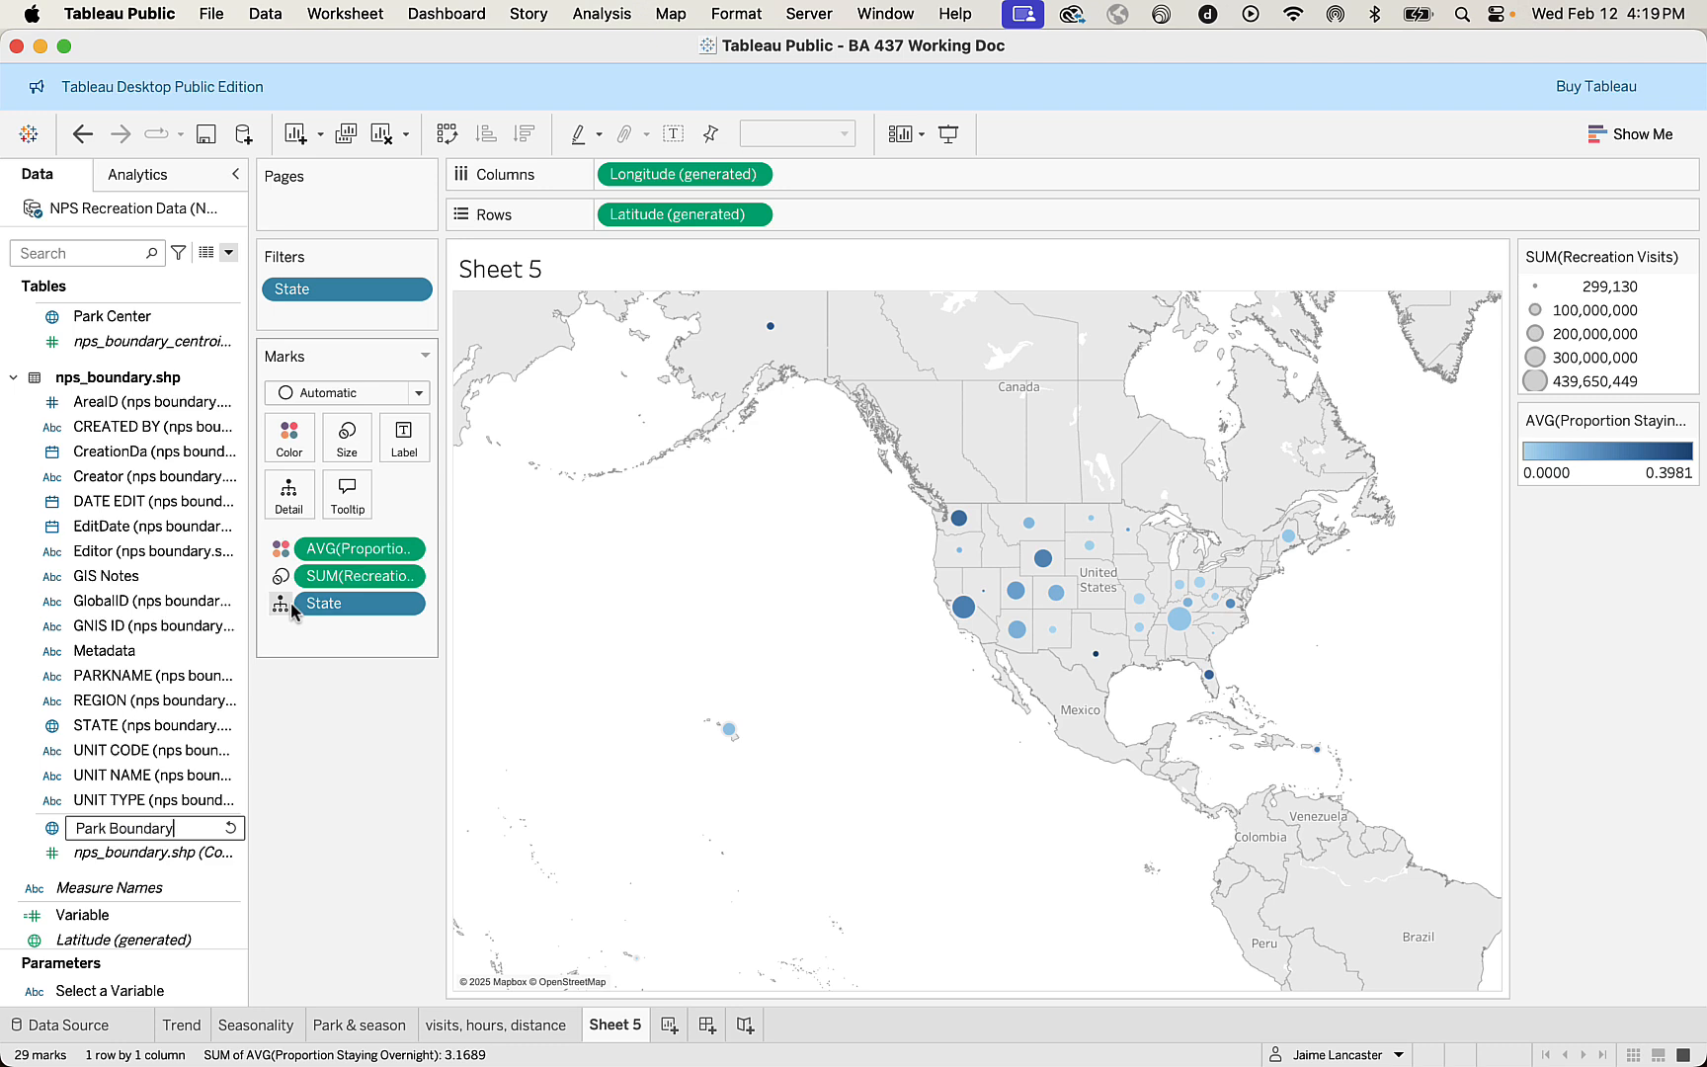
key(Return)
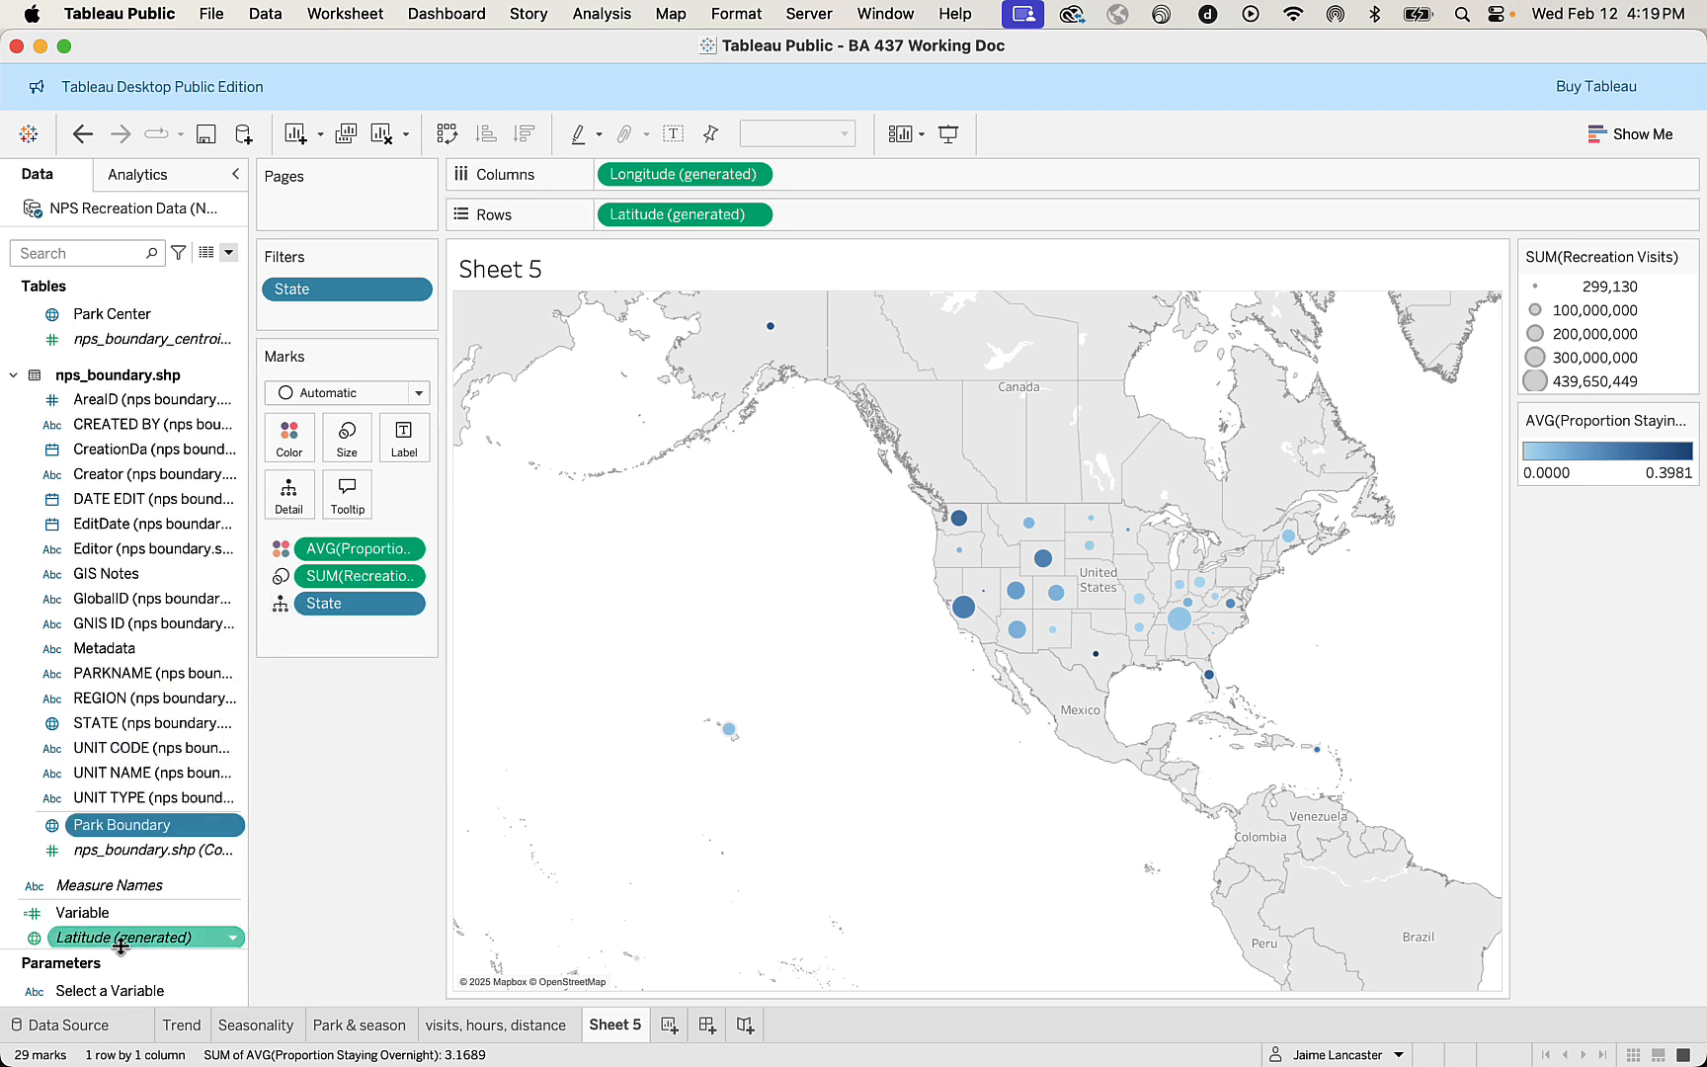
In the data source, enlarge the fields list and hide the nps_boundary.shp fields from Editor through PARKNAME.
click(92, 1028)
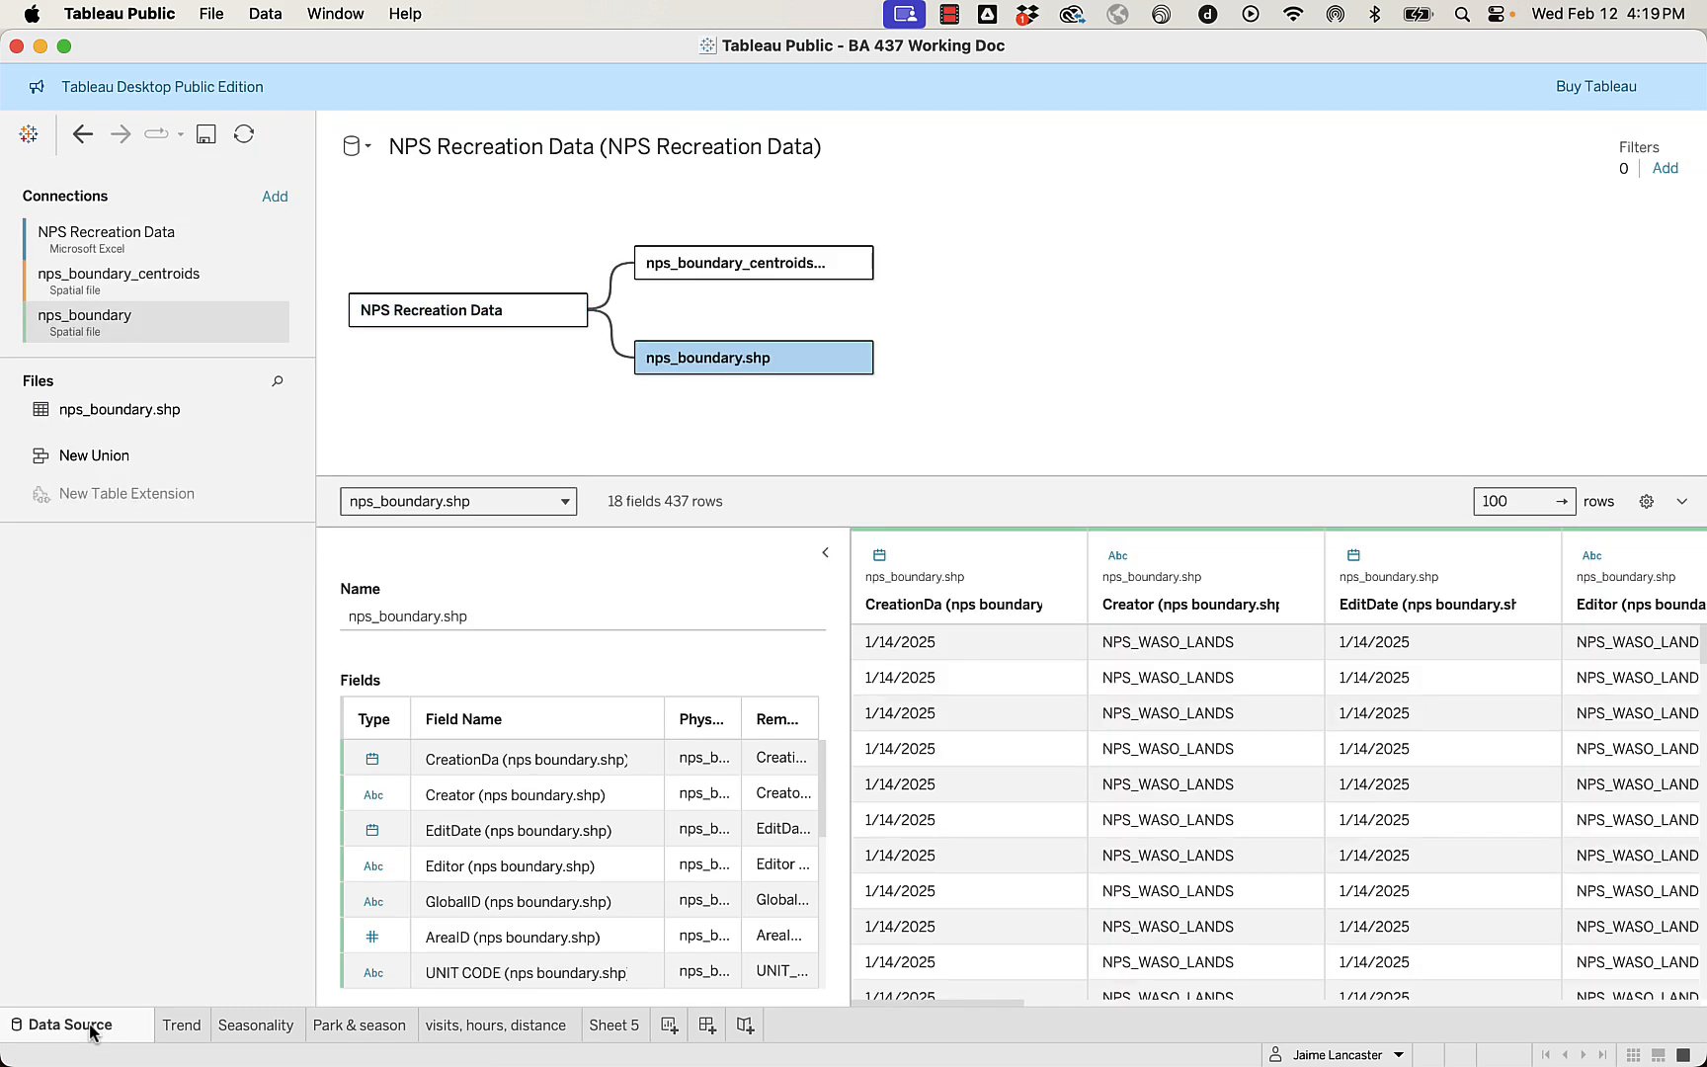
scroll(408, 840, down, 5)
scroll(444, 827, up, 3)
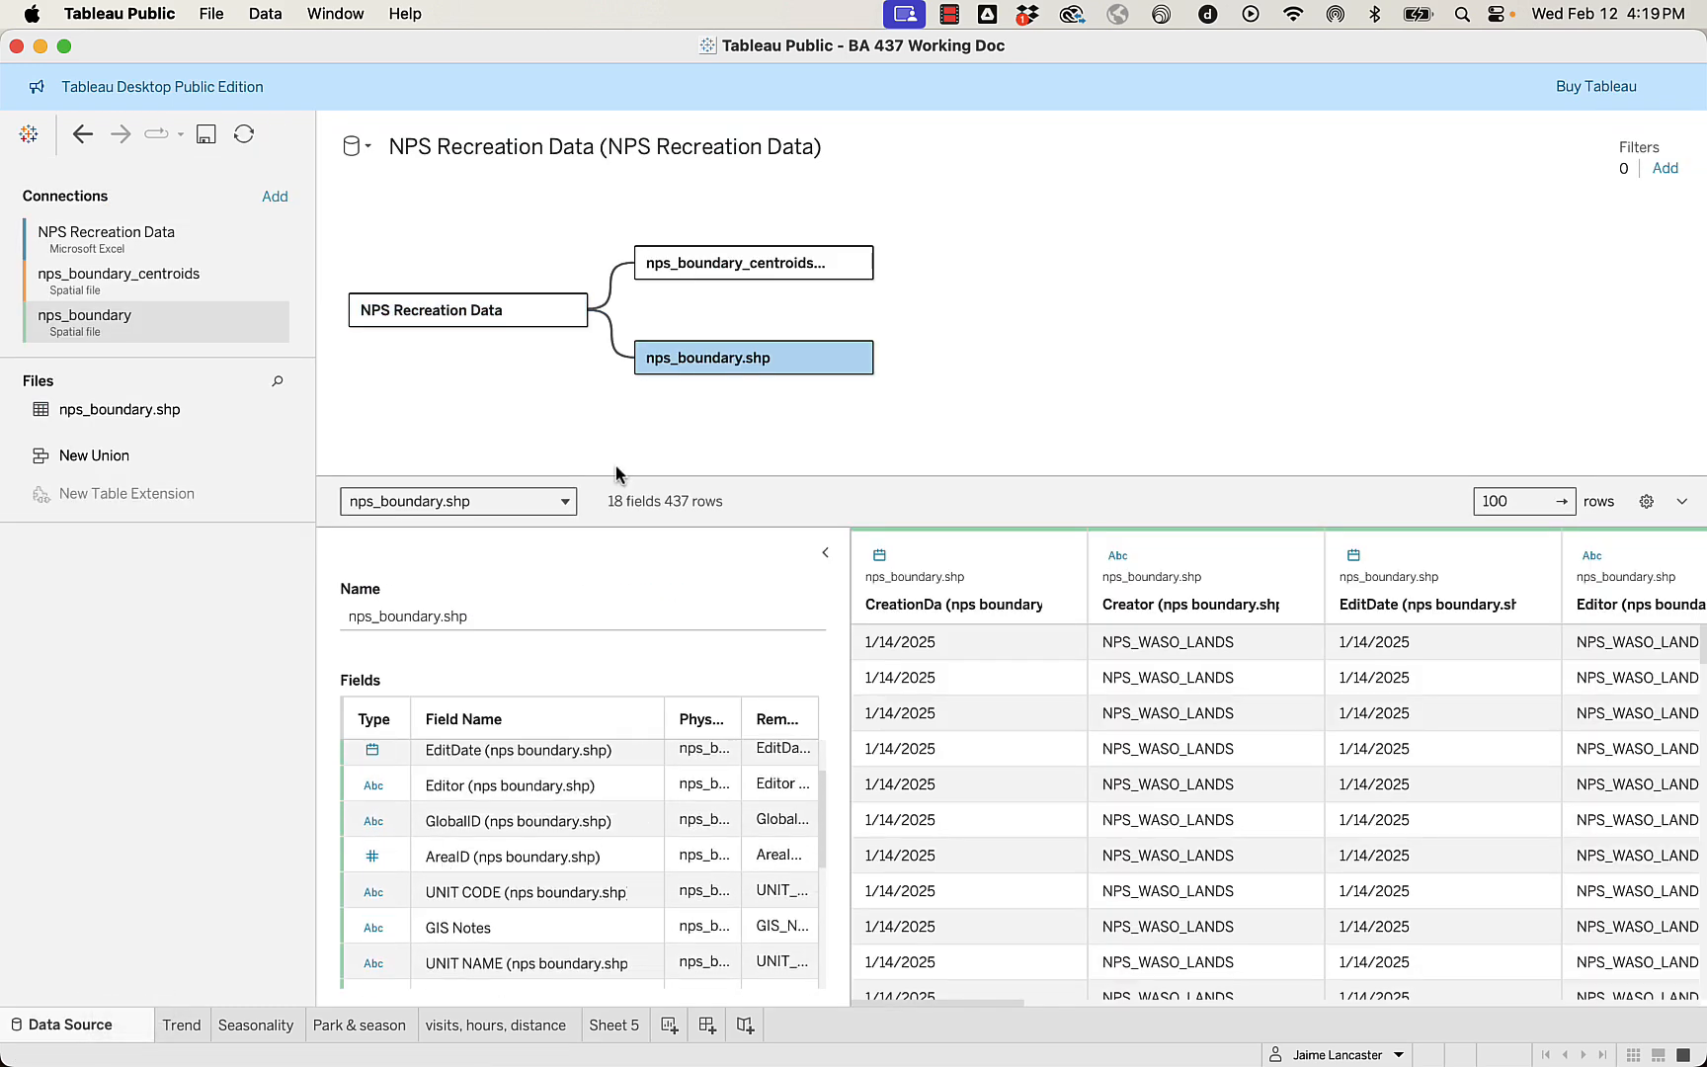
drag(720, 476, 759, 211)
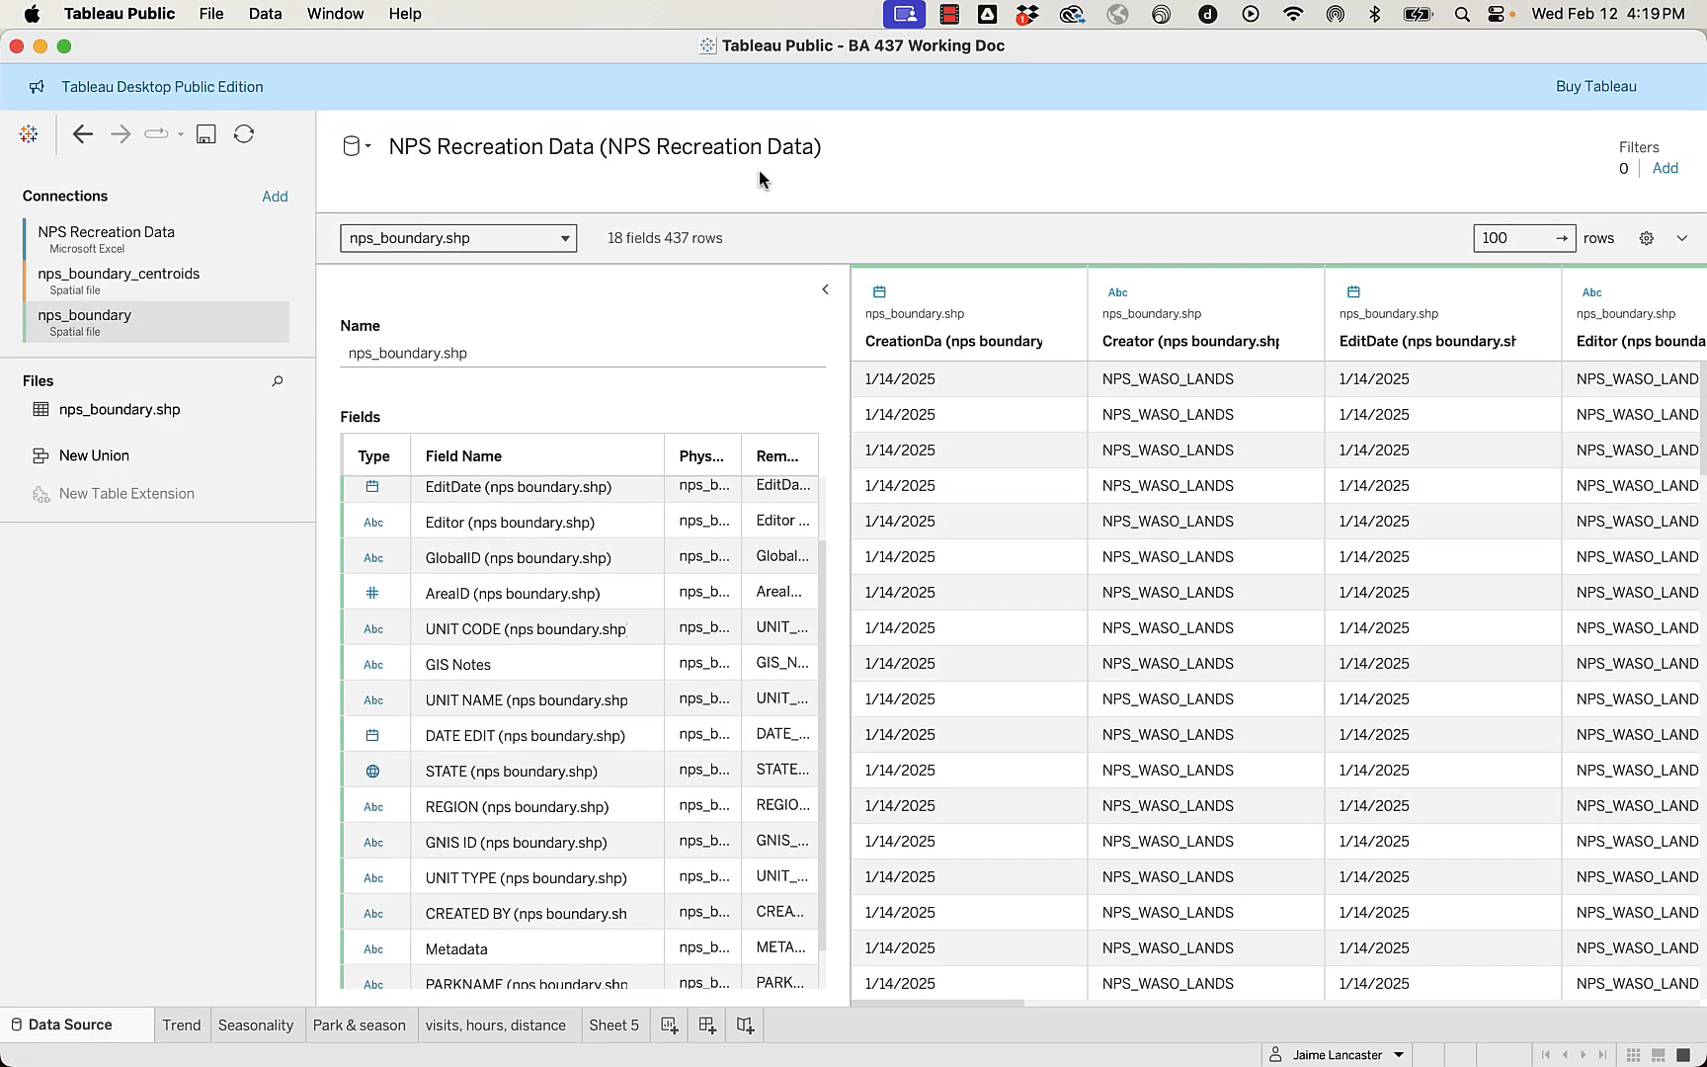
scroll(539, 722, down, 2)
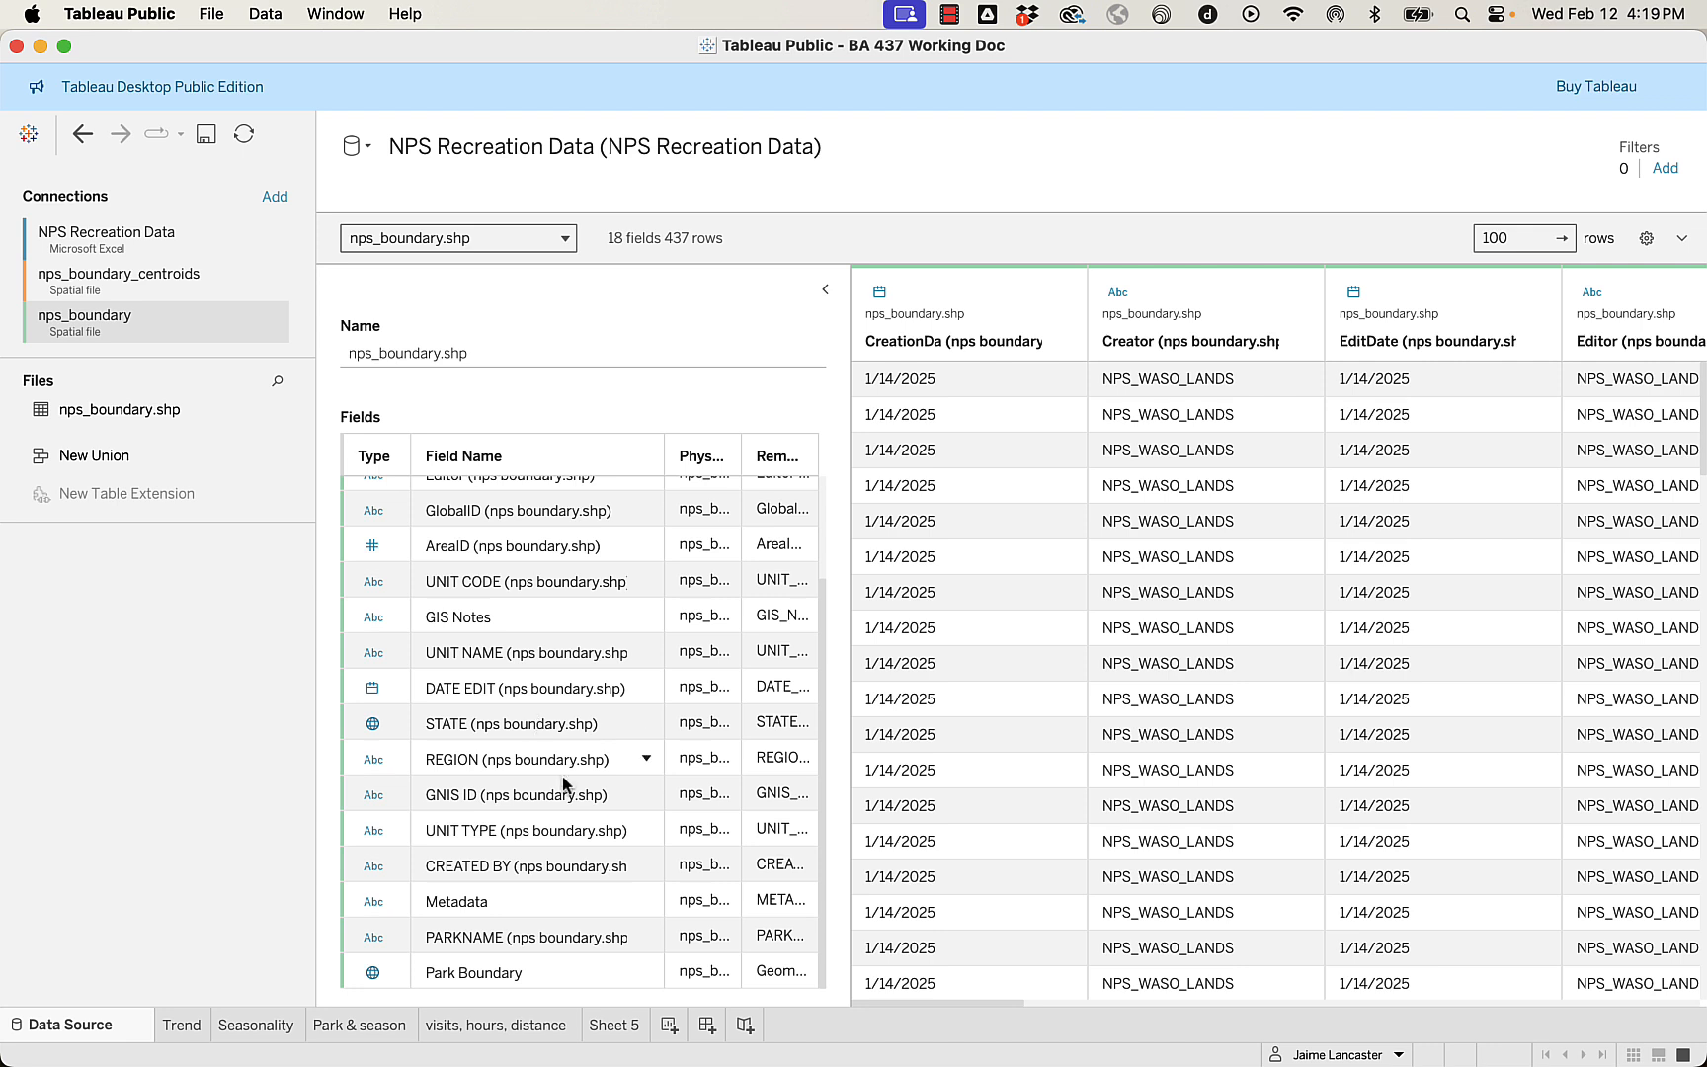
drag(785, 941, 432, 477)
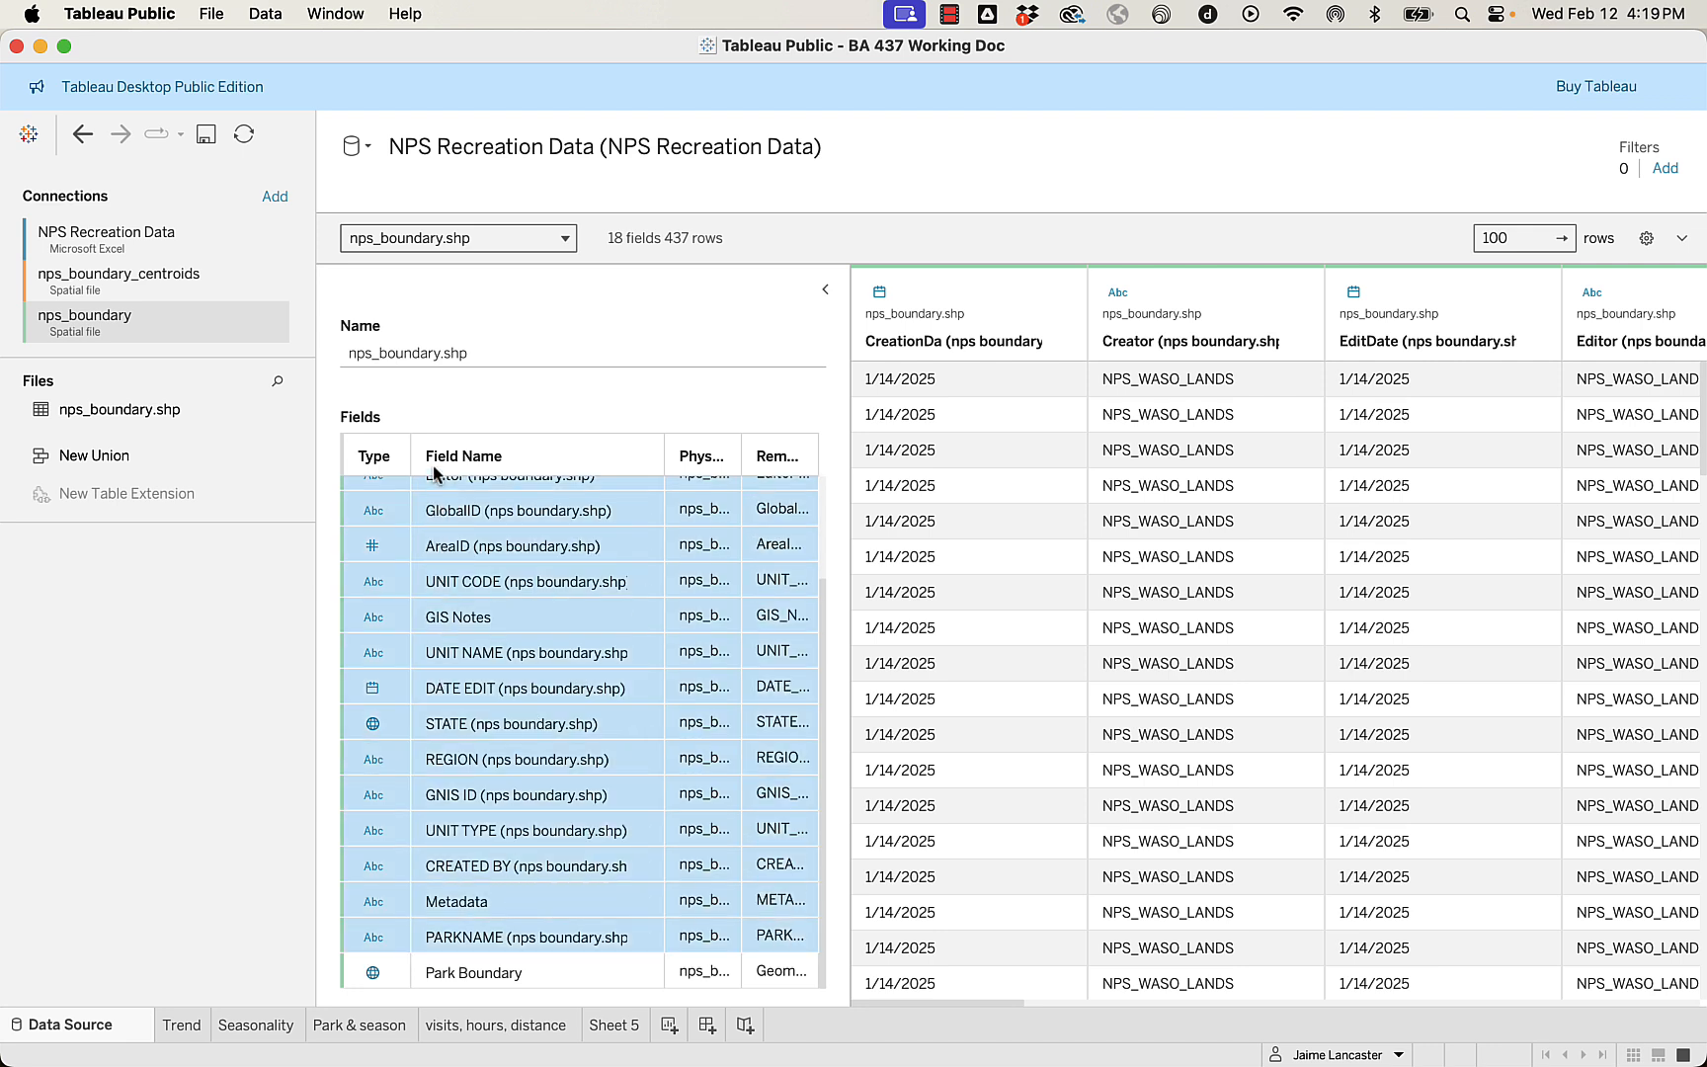
right_click(472, 561)
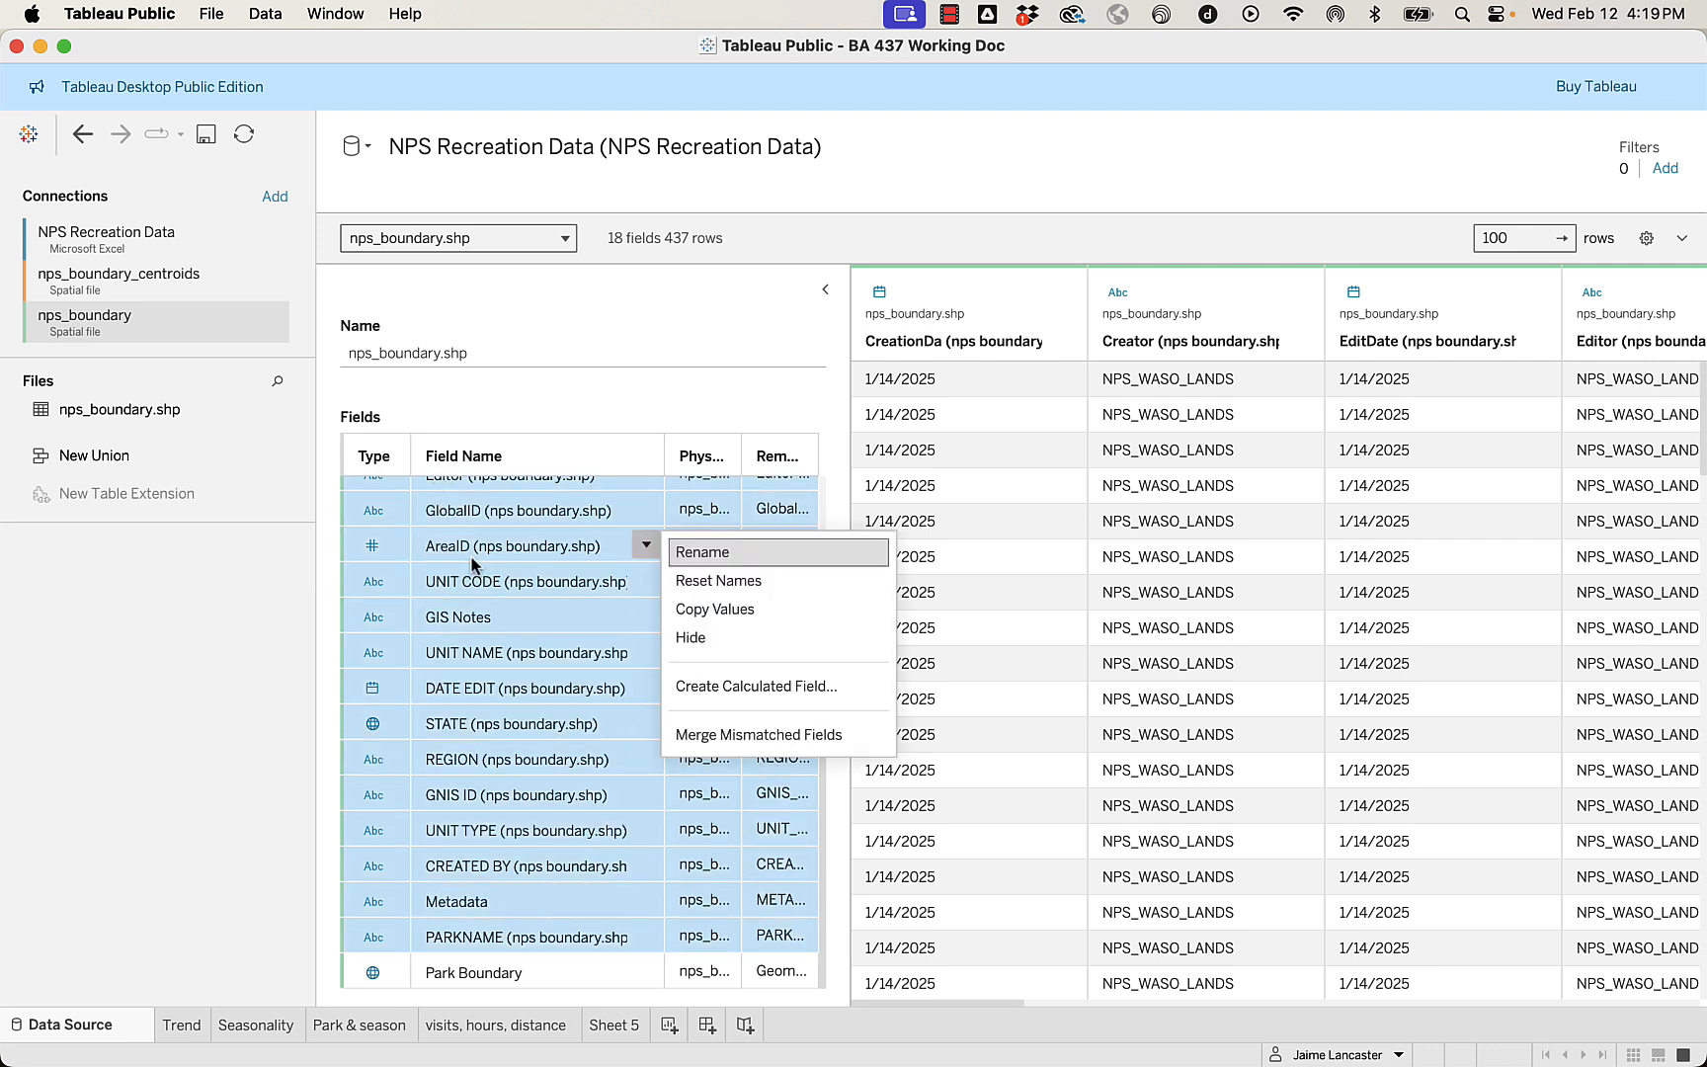
click(708, 639)
Hide the CreationDa, Creator and EditDate fields of nps_boundary.shp, and save the workbook from Sheet 5.
drag(781, 575, 421, 511)
right_click(421, 512)
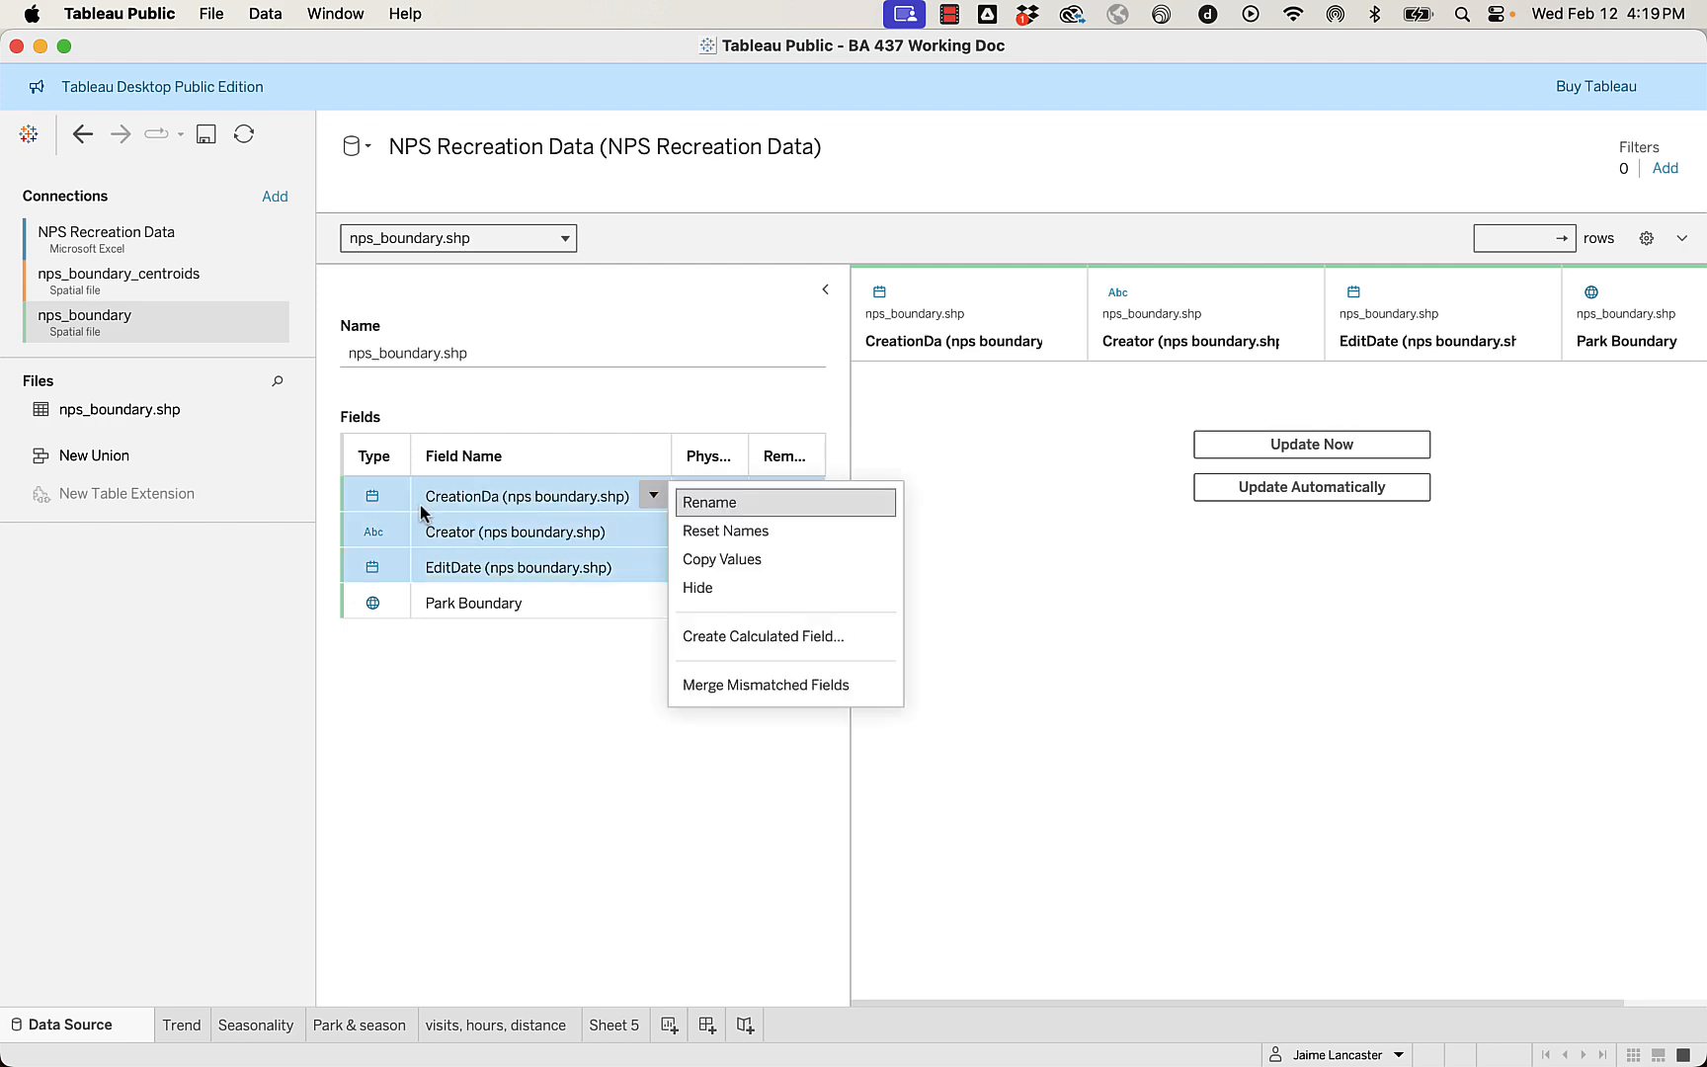
click(686, 591)
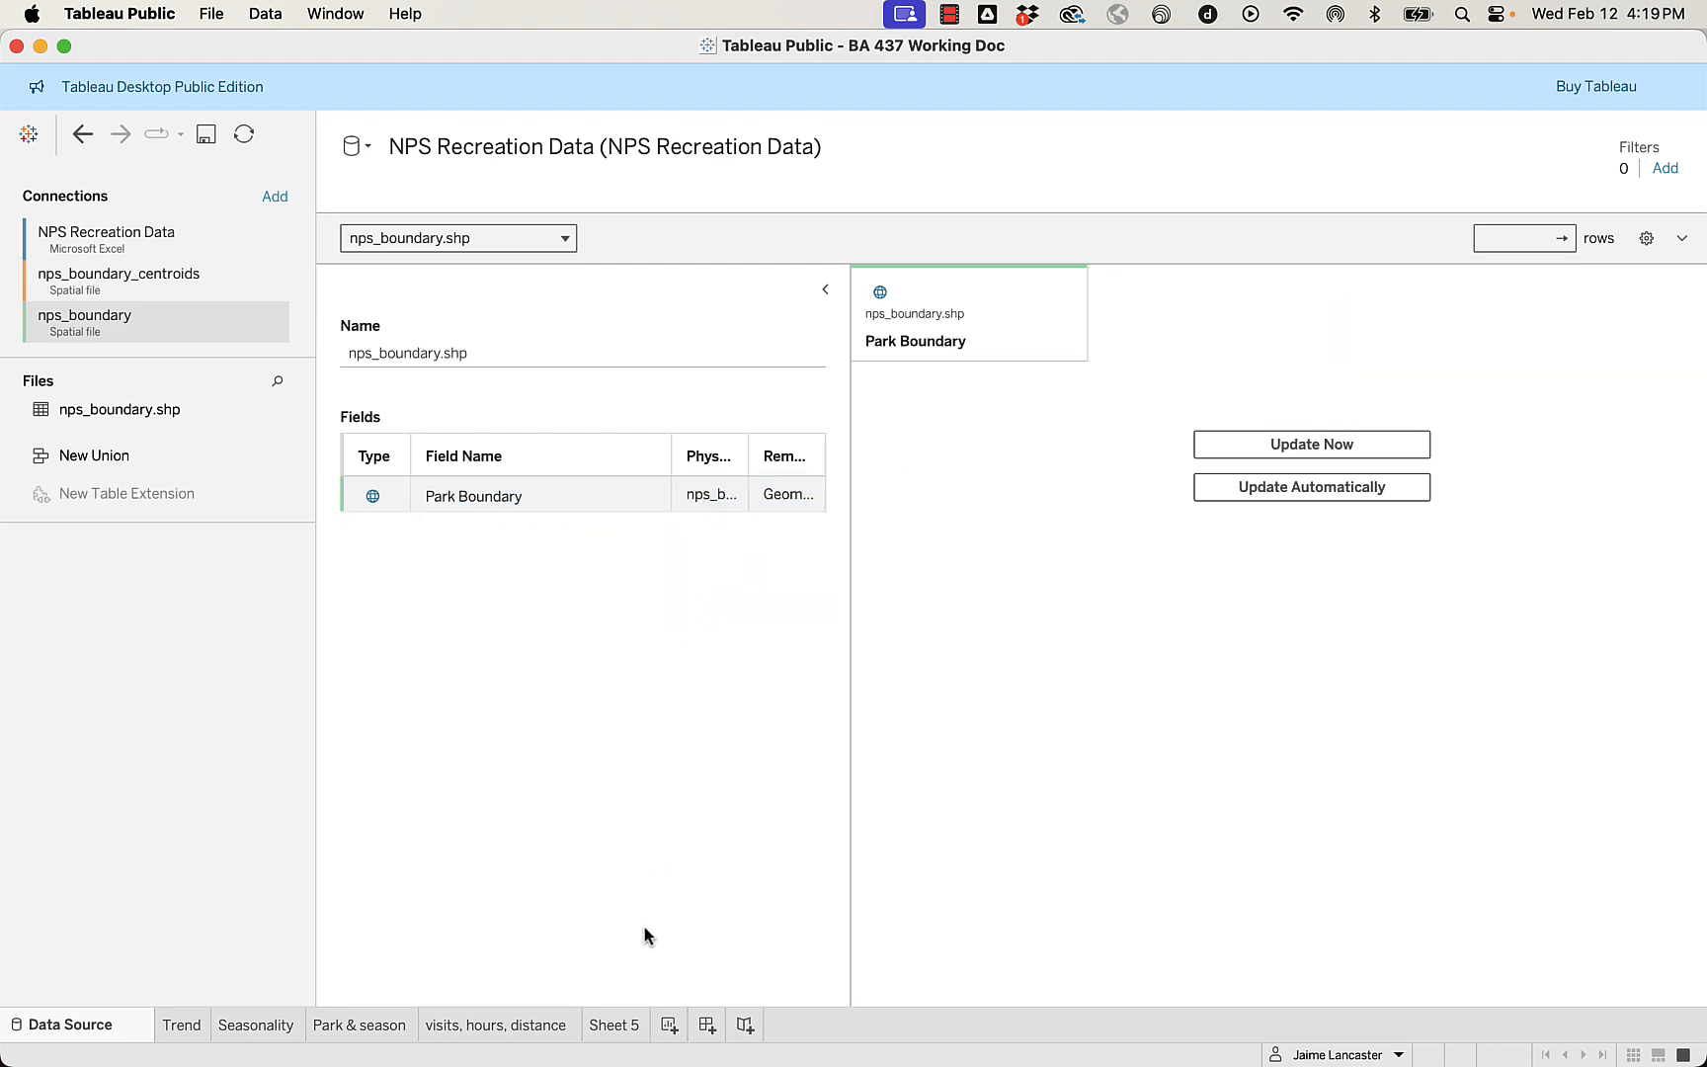
click(618, 1028)
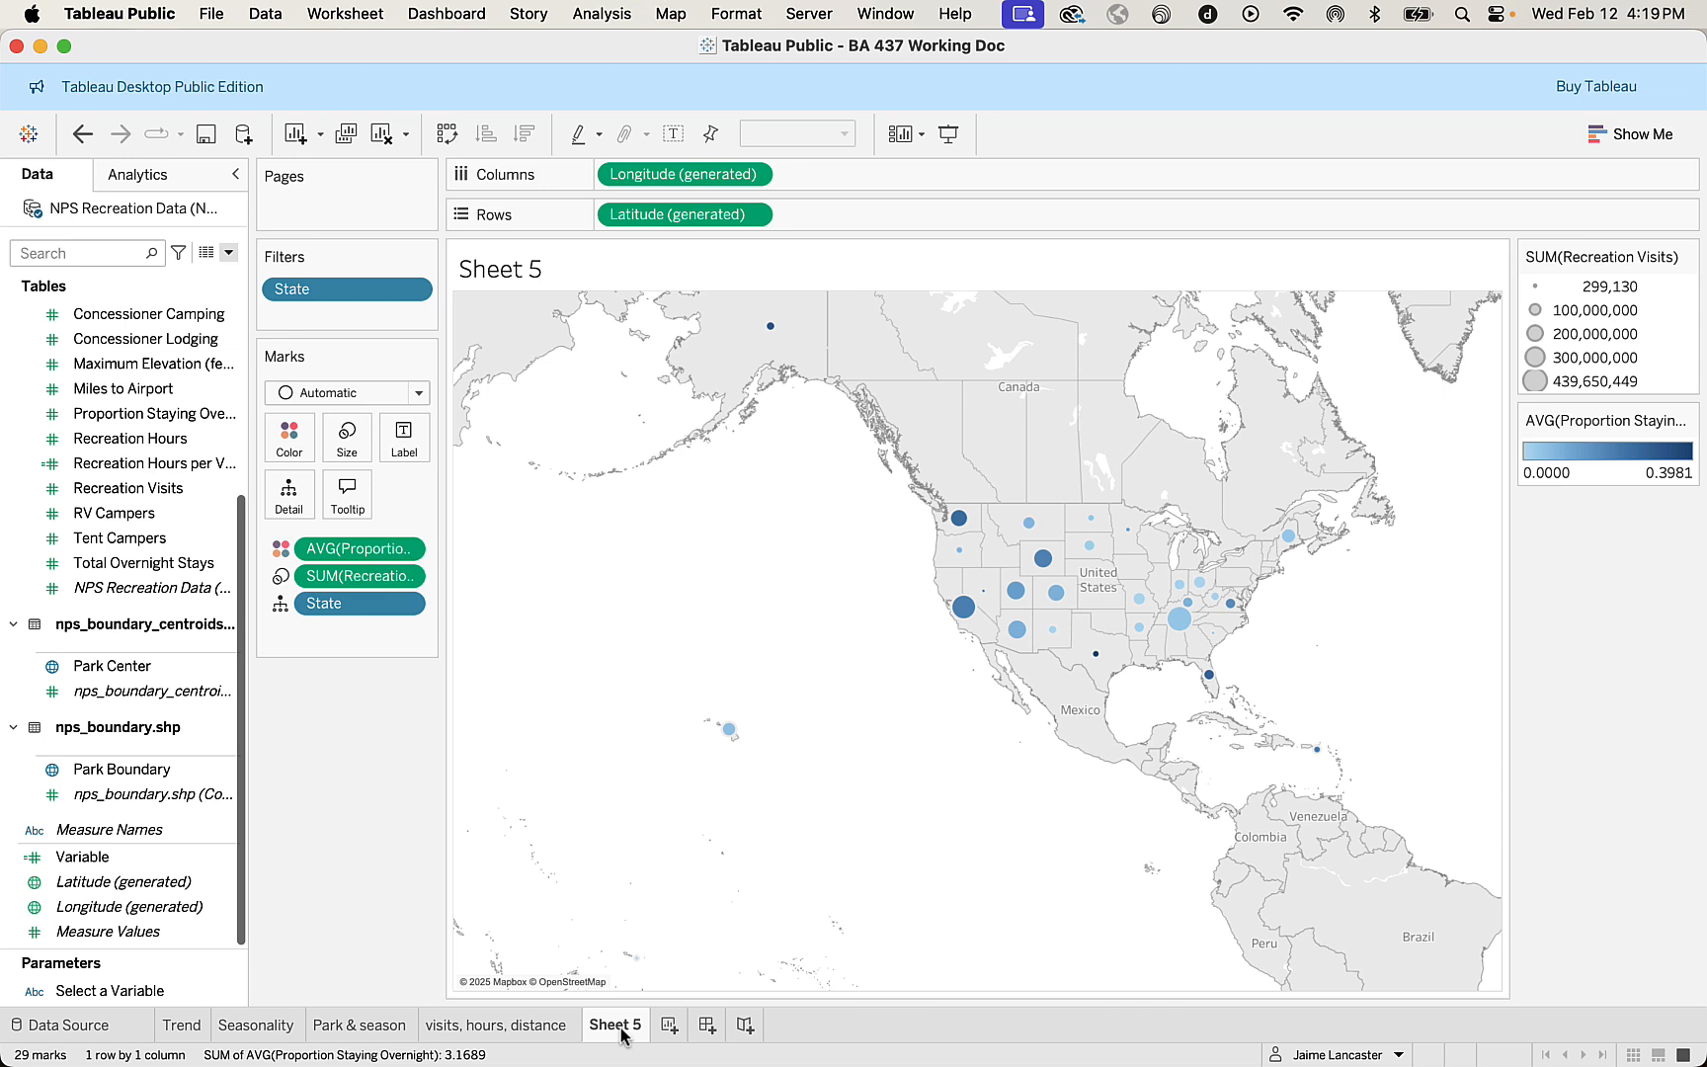
click(205, 136)
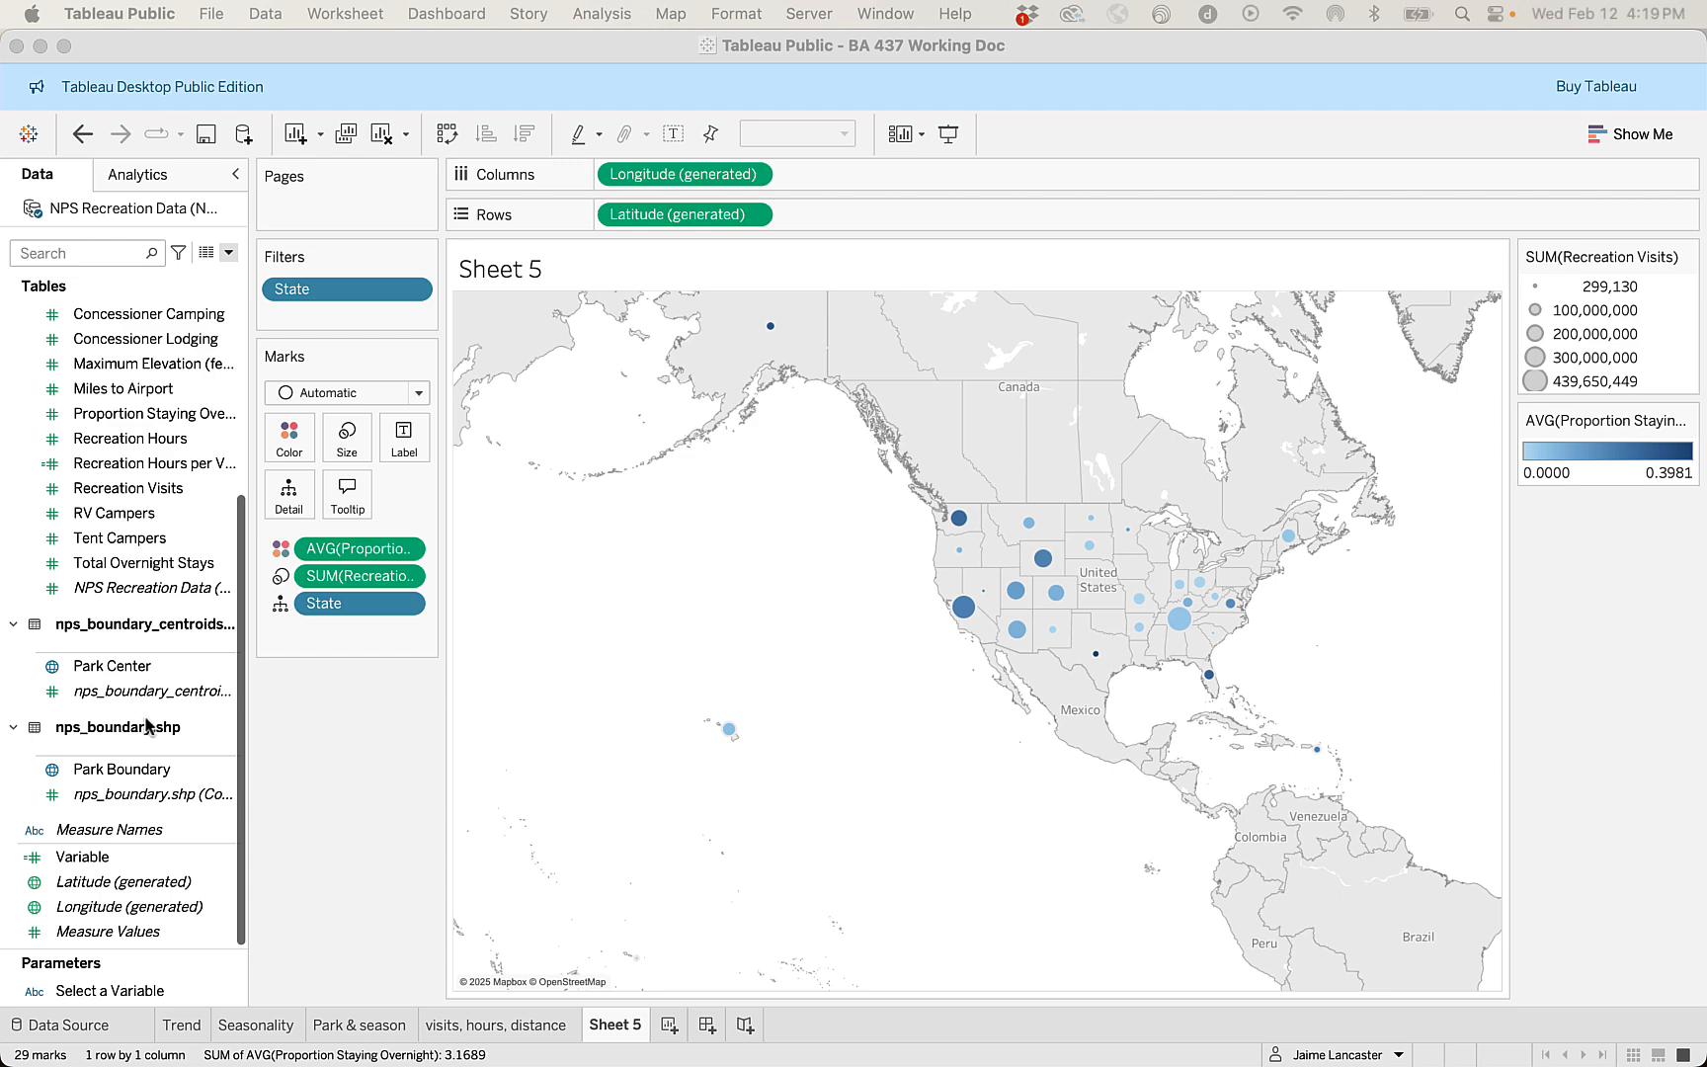
Return to the data source and enlarge the data model area so the related tables can be seen.
click(81, 1033)
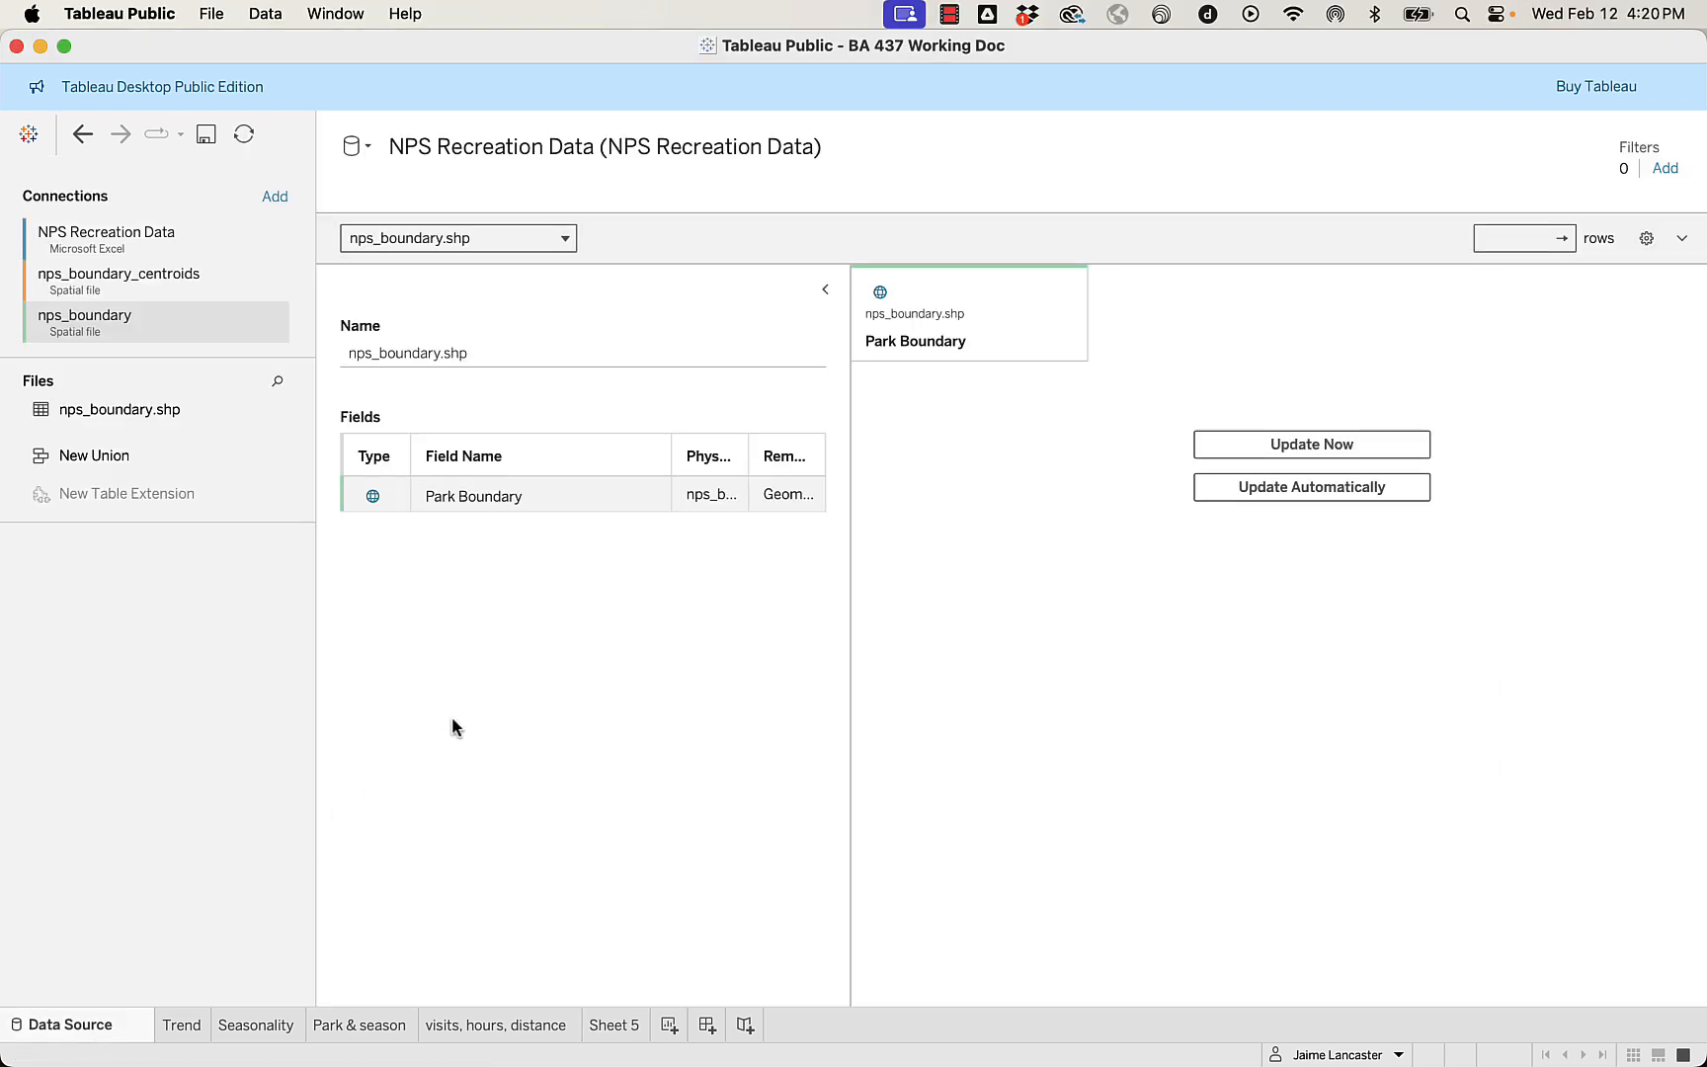
drag(739, 212, 695, 548)
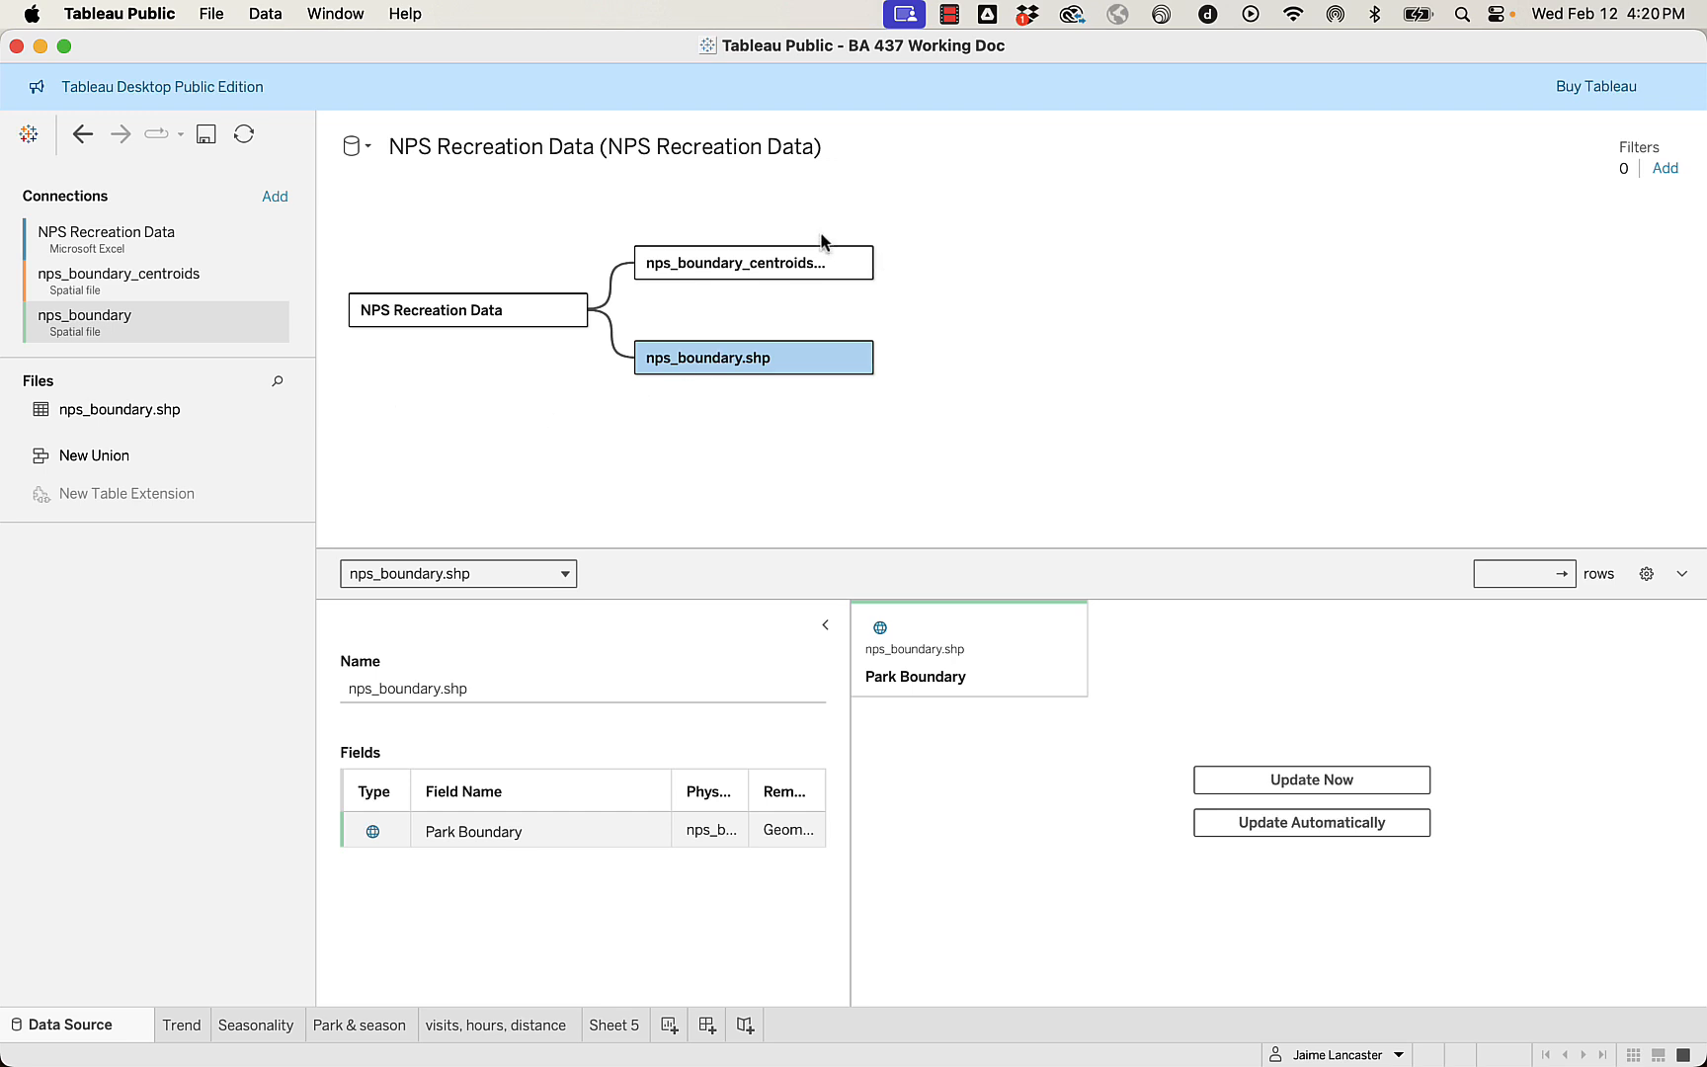